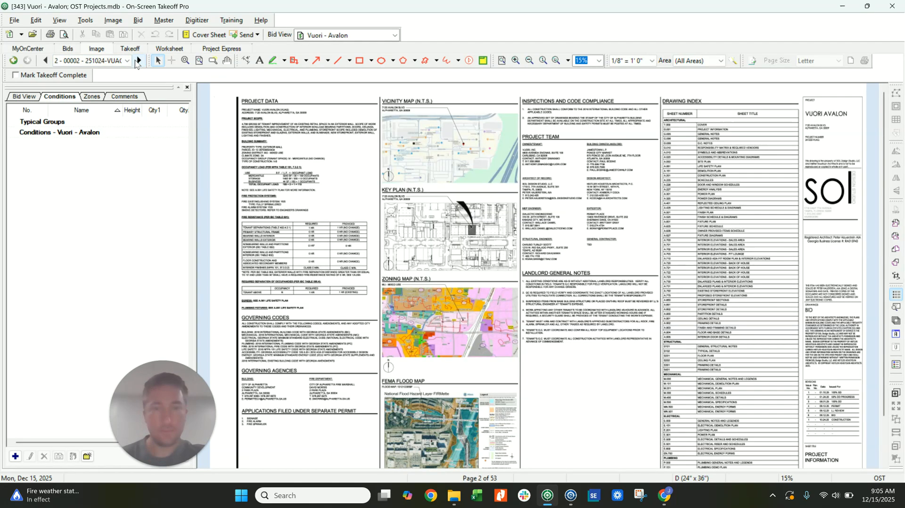
# Step: Page through the general sheets of the plan set, from project information to the accessibility details
pyautogui.click(138, 61)
pyautogui.click(138, 61)
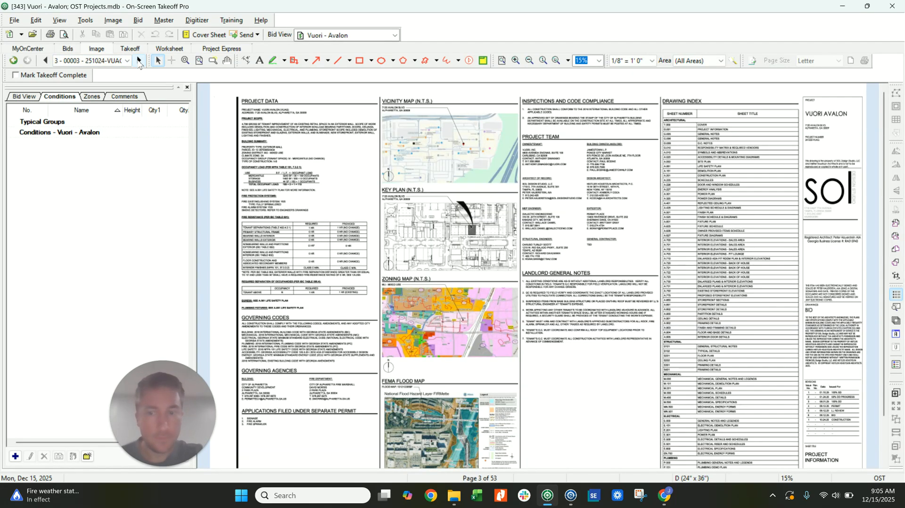
pyautogui.click(138, 60)
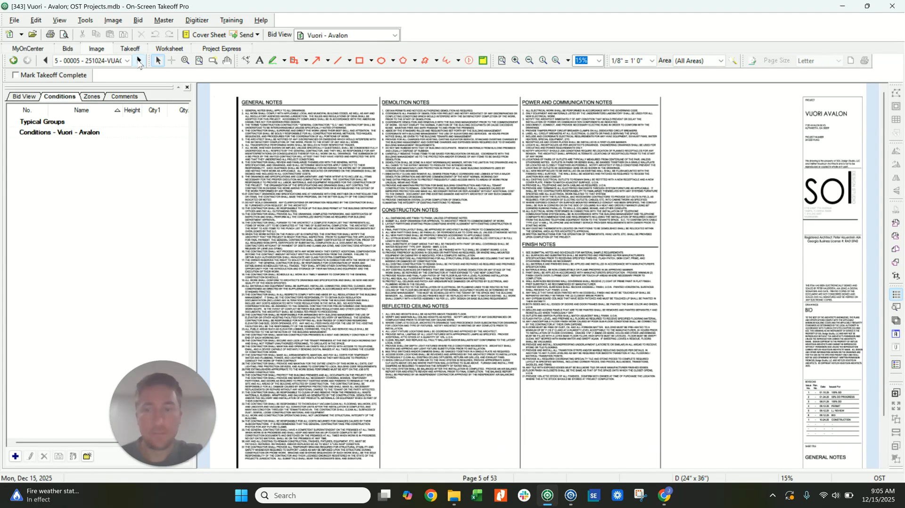
pyautogui.click(137, 60)
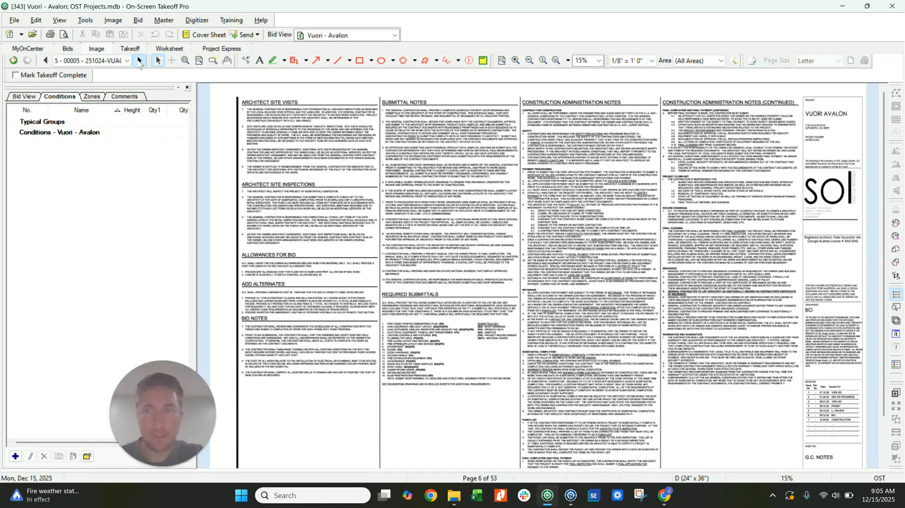
pyautogui.click(138, 60)
pyautogui.click(138, 61)
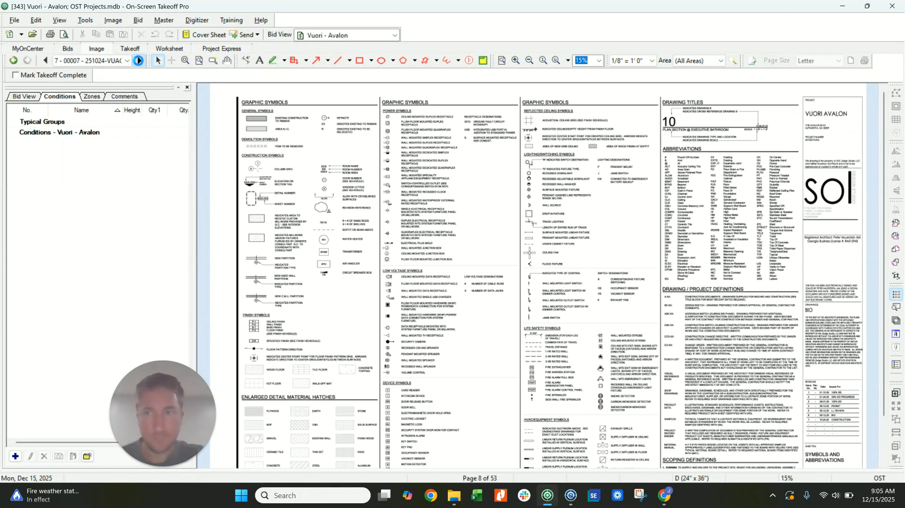
pyautogui.click(137, 61)
pyautogui.click(115, 21)
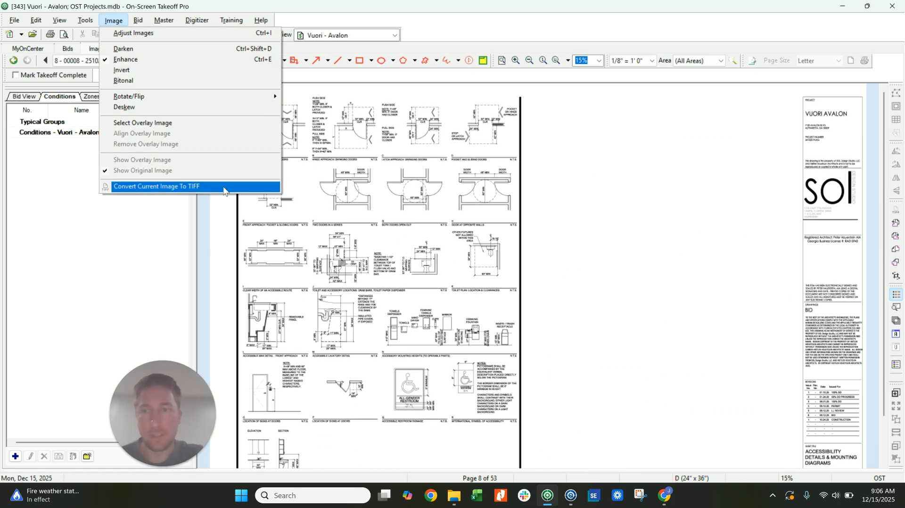
pyautogui.click(116, 223)
# Step: Advance past the site, life safety and demolition plans to the A.201 construction plan on page 12
pyautogui.click(139, 60)
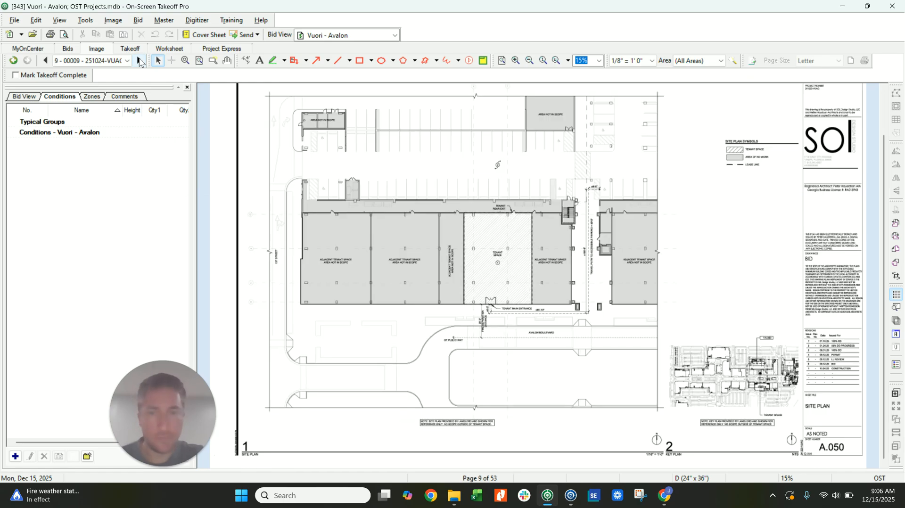
pyautogui.click(140, 61)
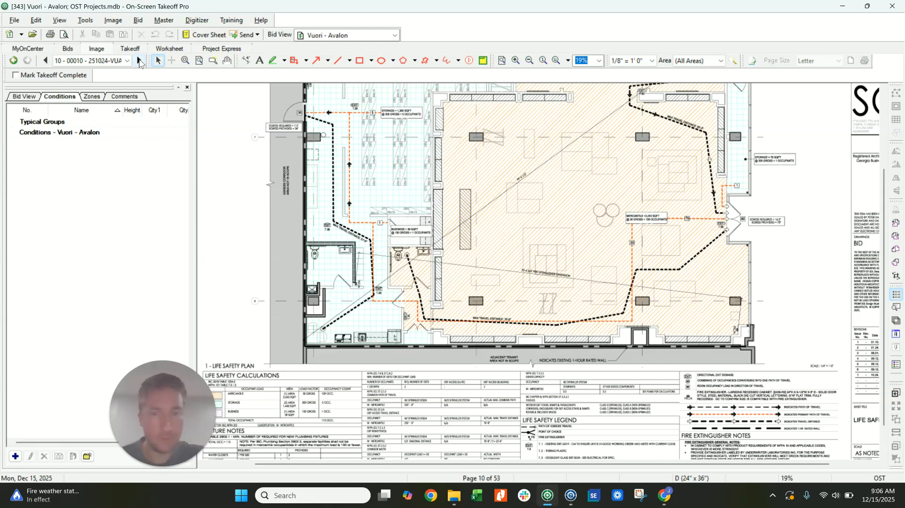
pyautogui.click(139, 60)
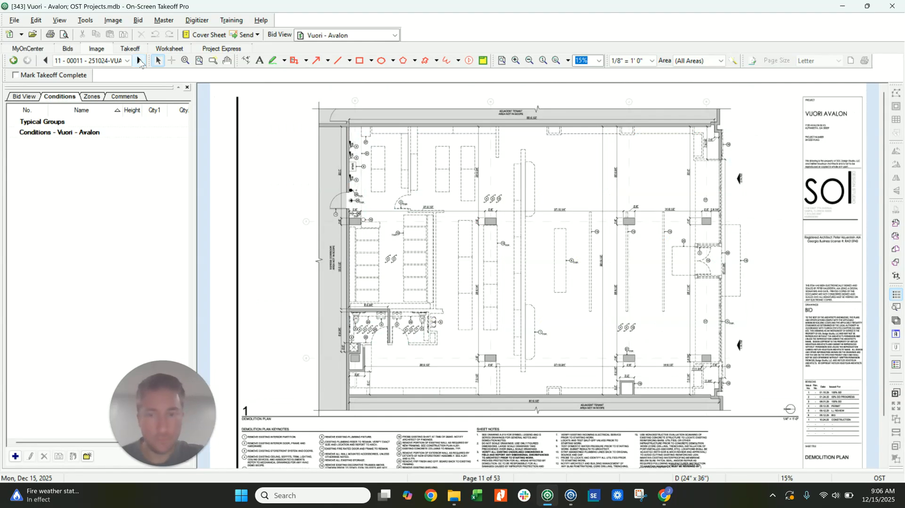
pyautogui.click(140, 61)
# Step: Examine the construction plan's layout, keynotes, landlord notes and drawing scale
pyautogui.scroll(-5, 359, 219)
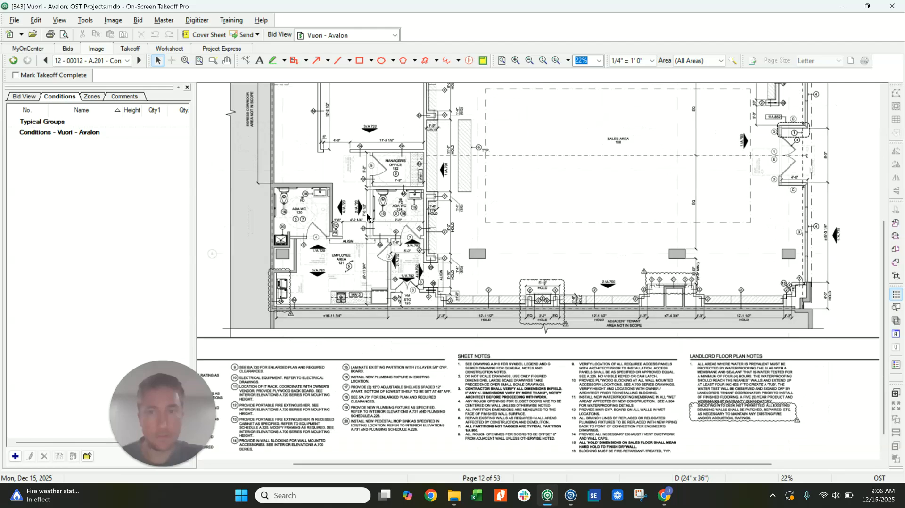
pyautogui.hscroll(-3, 358, 250)
pyautogui.scroll(-1, 358, 250)
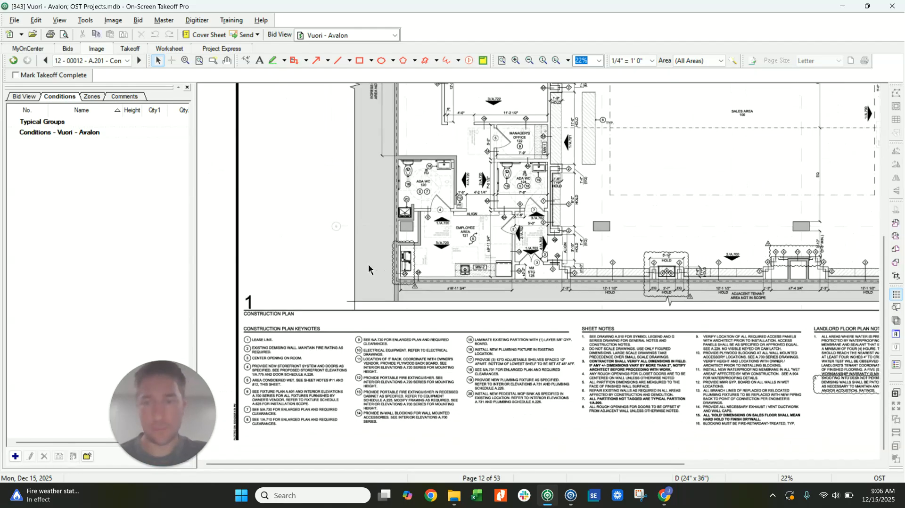
pyautogui.moveTo(488, 263); pyautogui.dragTo(246, 261, button='middle')
pyautogui.scroll(3, 787, 320)
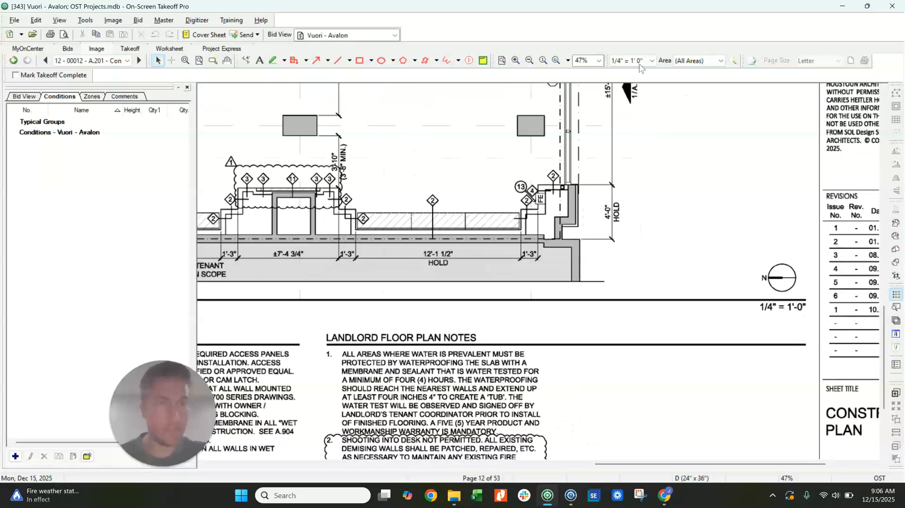
pyautogui.scroll(-4, 535, 191)
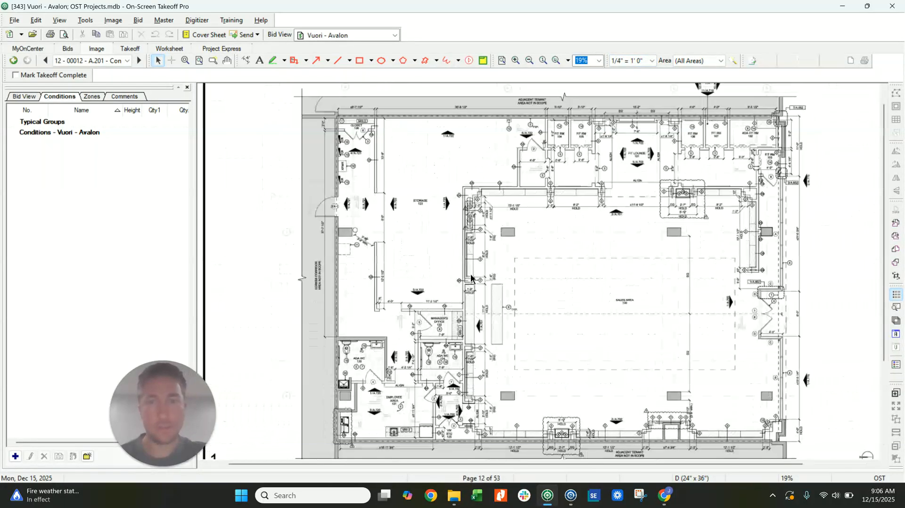
# Step: Insert the Drywall style set into the bid's conditions and expand all condition types
pyautogui.rightClick(55, 173)
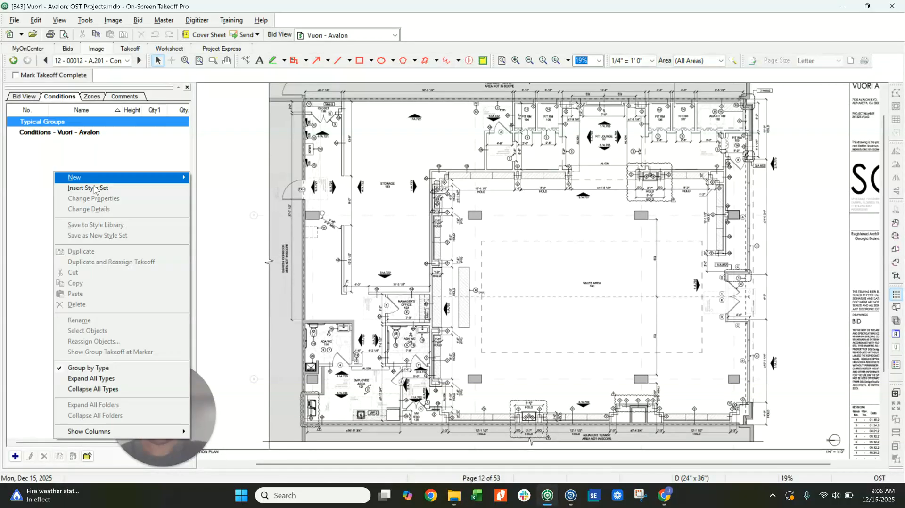
pyautogui.click(114, 192)
pyautogui.doubleClick(506, 178)
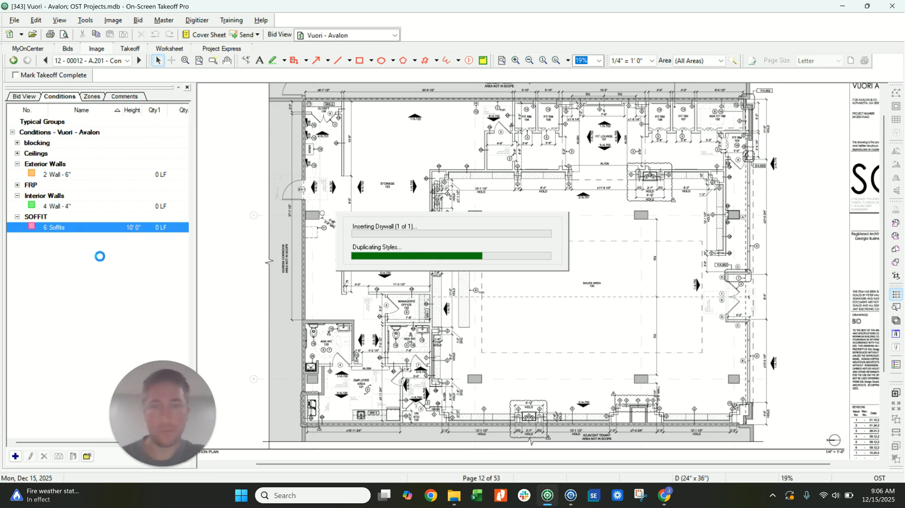
pyautogui.rightClick(49, 290)
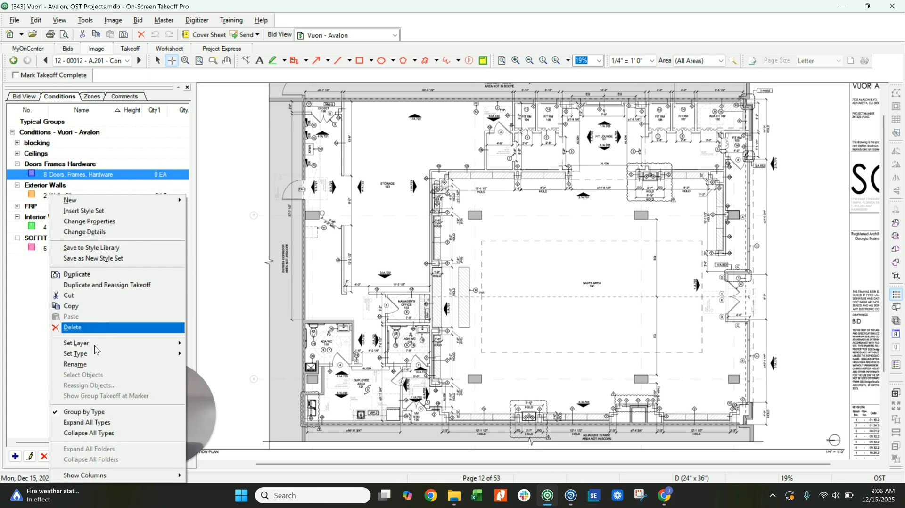
pyautogui.click(87, 423)
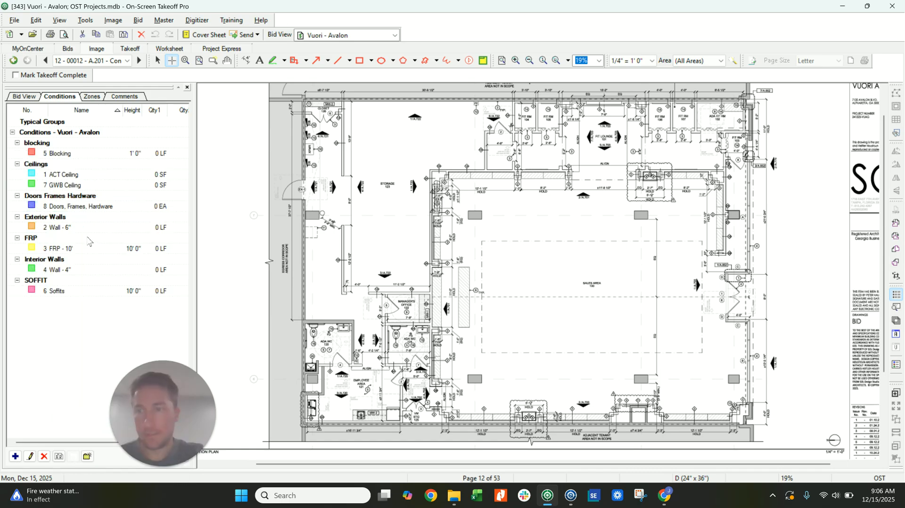
# Step: Delete the Wall - 6" condition under Exterior Walls
pyautogui.click(74, 229)
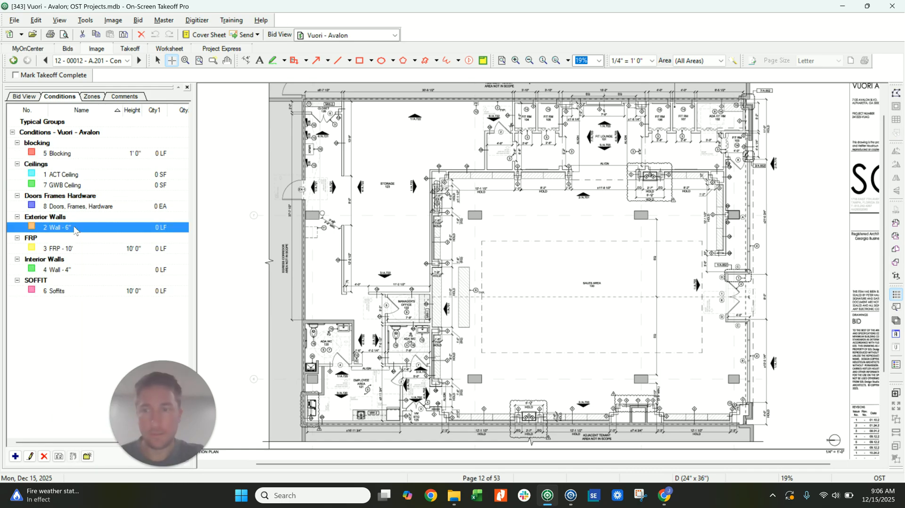
pyautogui.press('Delete')
pyautogui.click(458, 281)
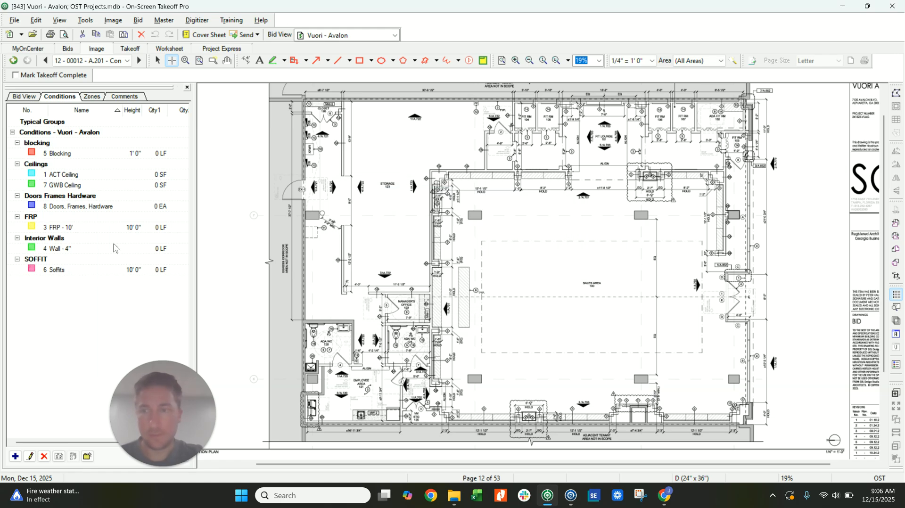
# Step: Check the partition tags around Storage 123 and rename the Wall - 4" condition as Wall 1A
pyautogui.click(82, 250)
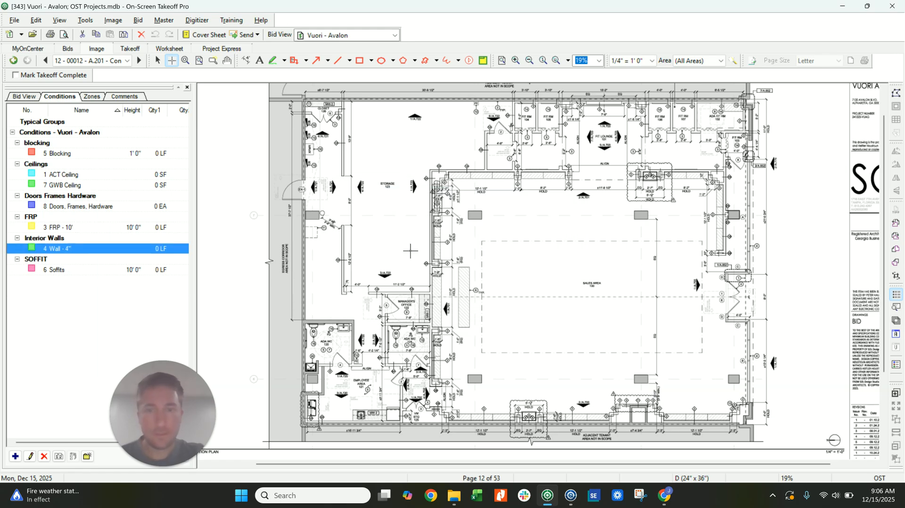
pyautogui.scroll(3, 342, 173)
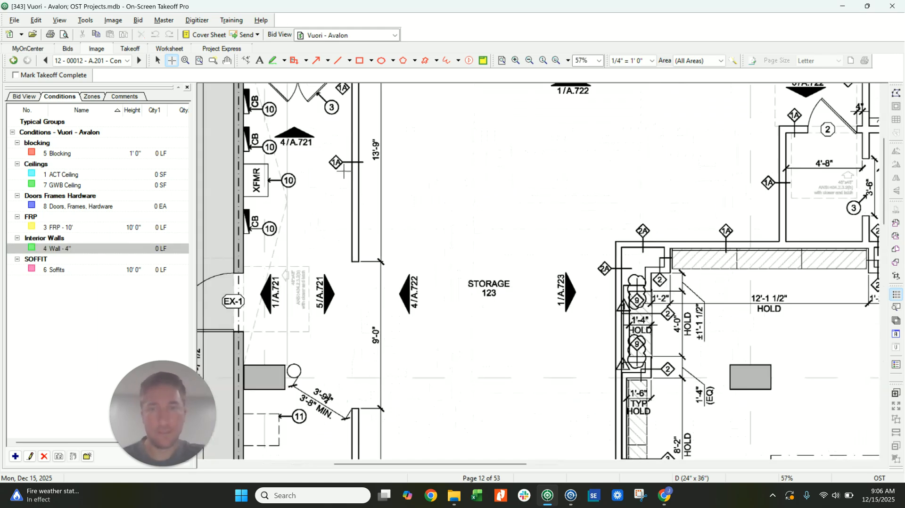
pyautogui.scroll(-2, 485, 225)
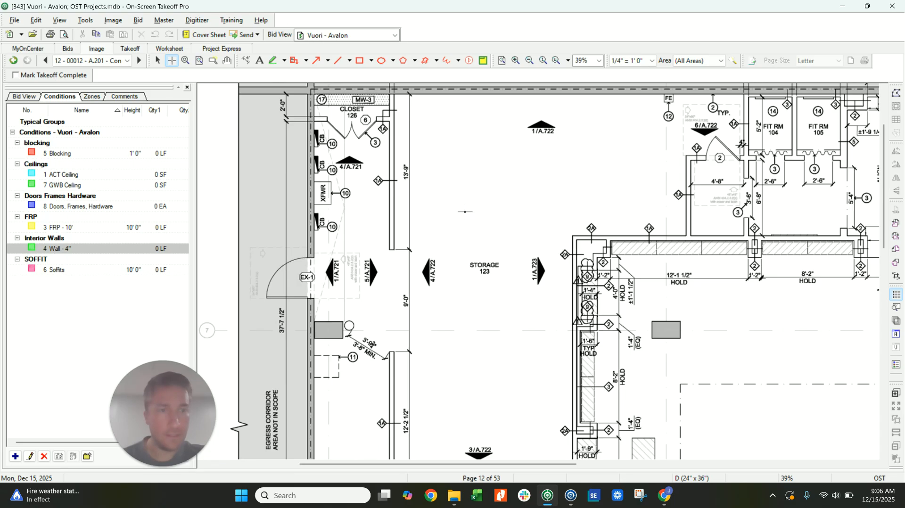
pyautogui.press('Escape')
pyautogui.scroll(-5, 448, 219)
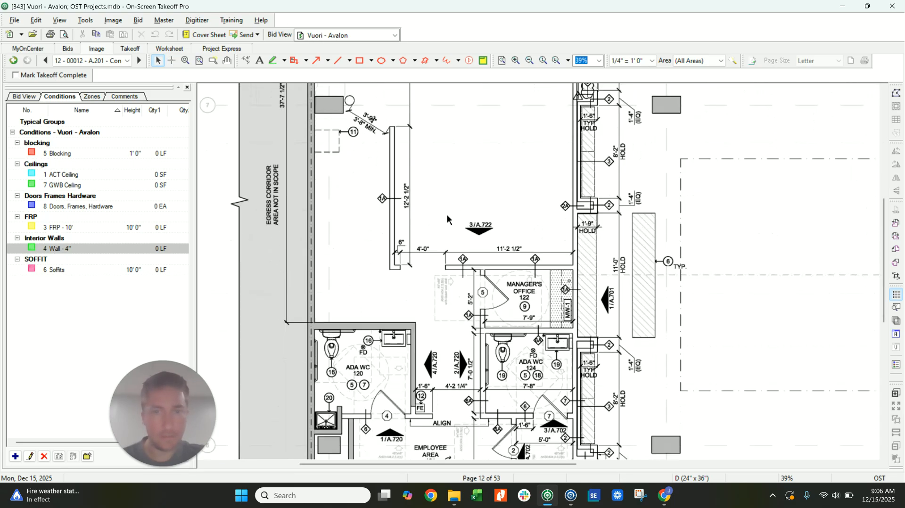
pyautogui.scroll(-2, 449, 219)
pyautogui.scroll(6, 453, 218)
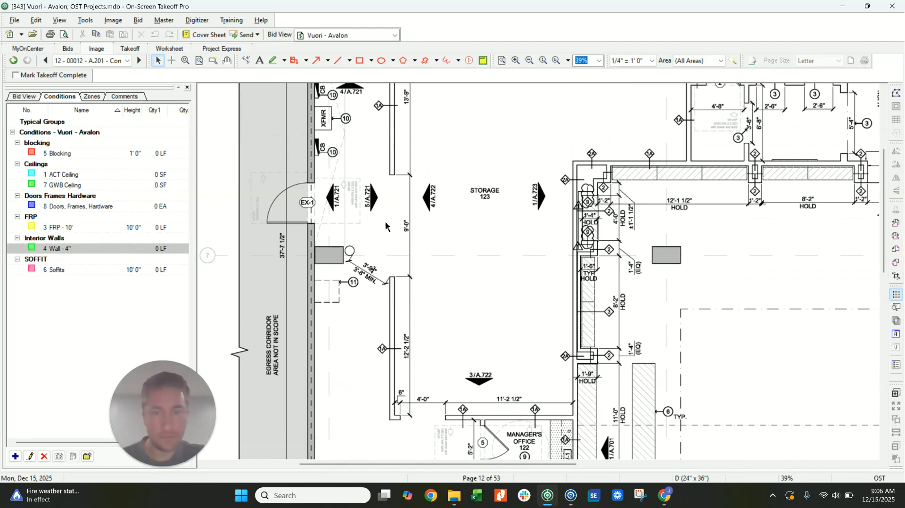
pyautogui.click(80, 251)
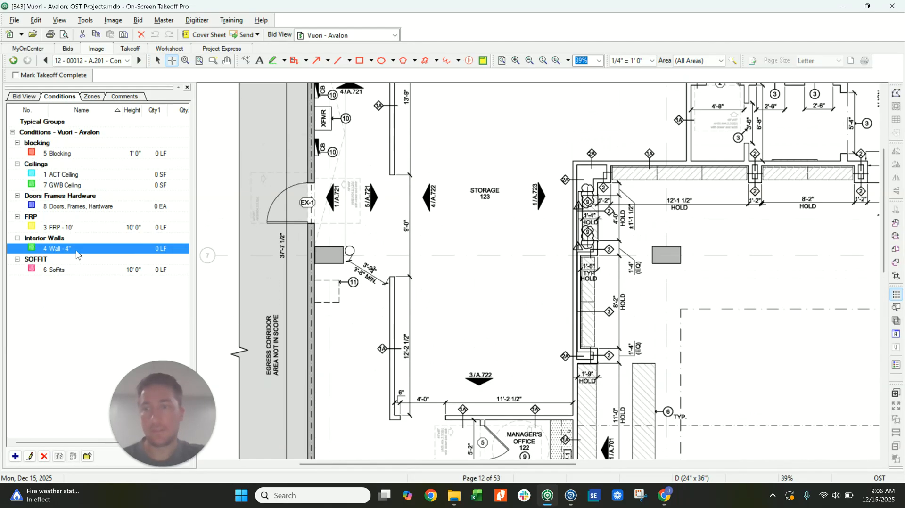
pyautogui.click(77, 250)
pyautogui.write('W')
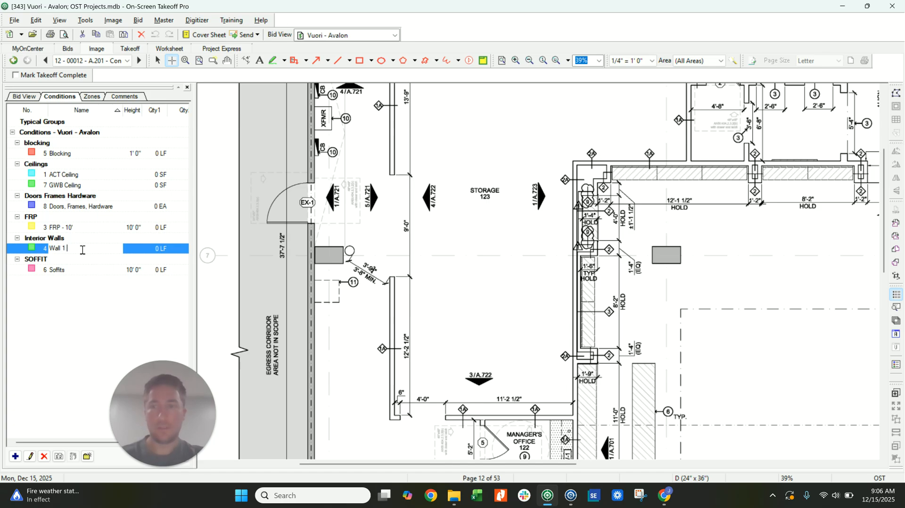
pyautogui.press('Return')
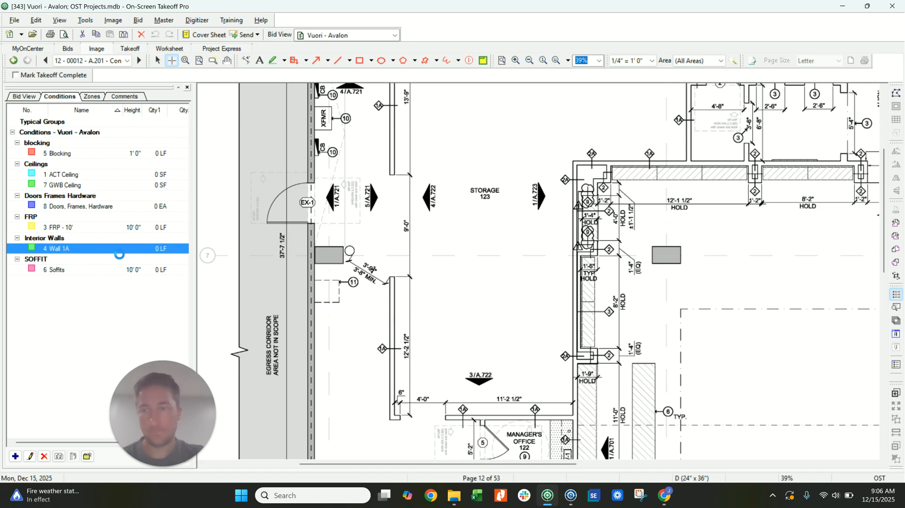
# Step: Clear the notes in the Wall 1A condition's properties and set its height to 12' 0"
pyautogui.scroll(-1, 383, 331)
pyautogui.moveTo(370, 333); pyautogui.dragTo(294, 297)
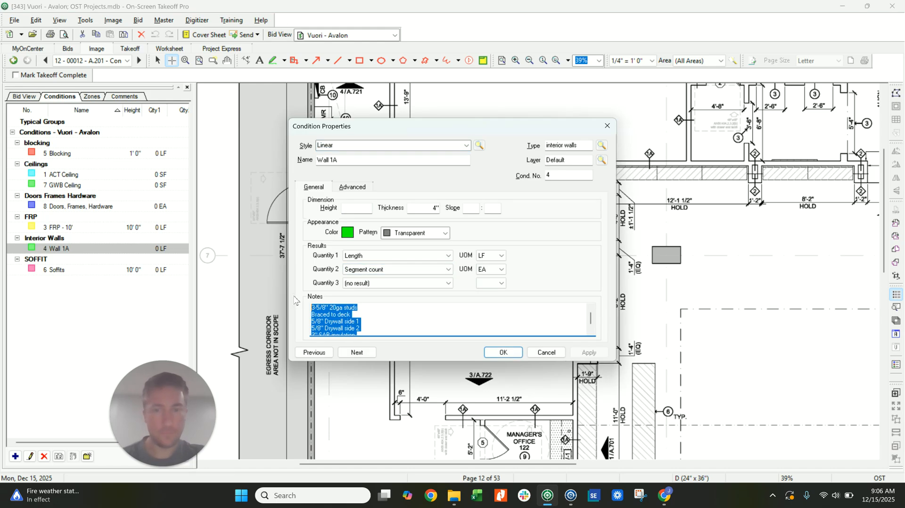
pyautogui.press('Delete')
pyautogui.click(364, 211)
pyautogui.write('120')
pyautogui.press('Tab')
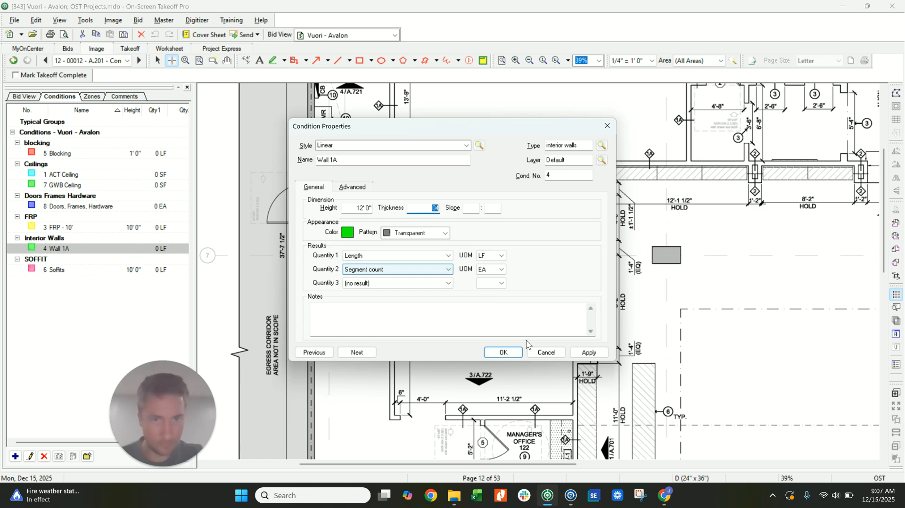
pyautogui.click(504, 351)
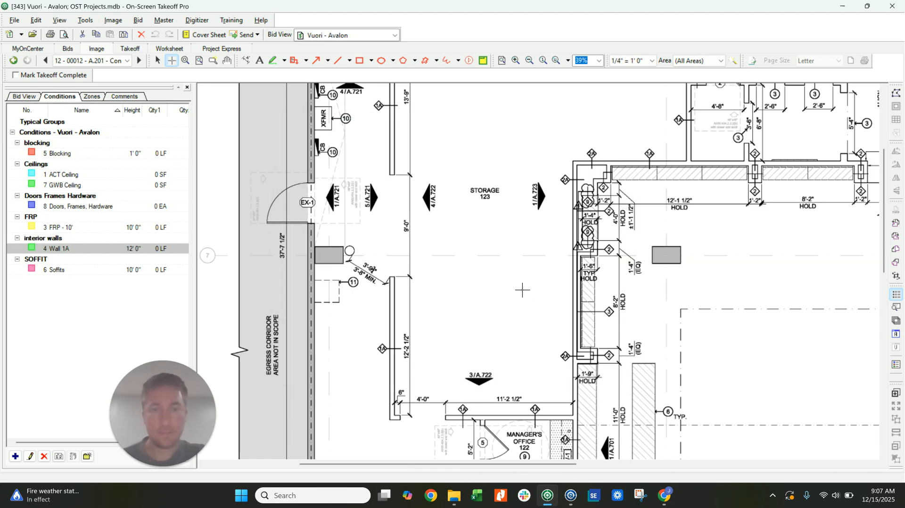
# Step: Trace a Wall 1A run about 13' 10" long from the tenant wall beside Closet 126 to the Storage 123 opening
pyautogui.scroll(3, 439, 214)
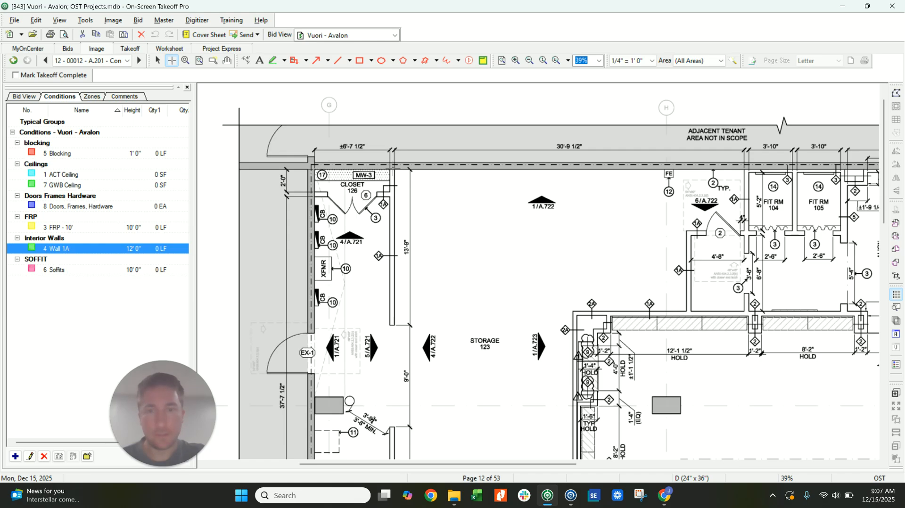
pyautogui.click(393, 167)
pyautogui.scroll(-1, 392, 236)
pyautogui.doubleClick(392, 287)
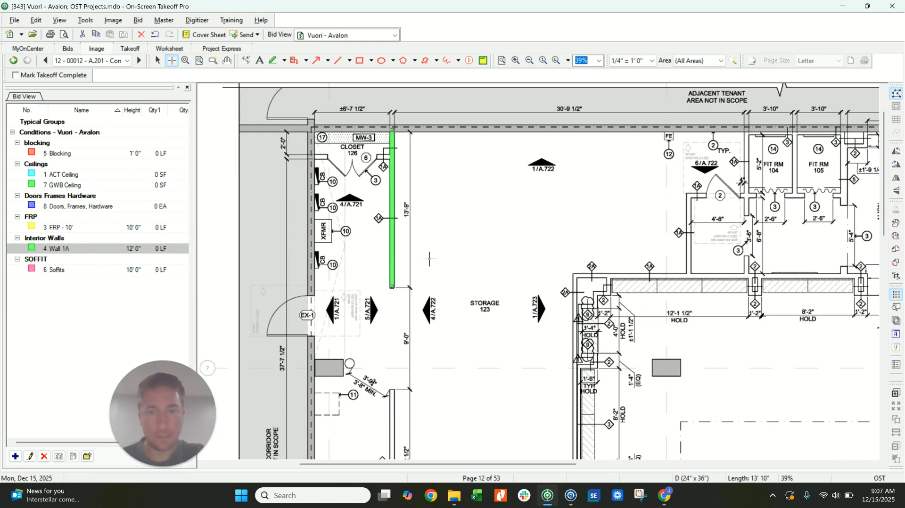
# Step: Trace Wall 1A along the 12'-2 1/2" storage partition and about 16' across the top of Manager's Office 122
pyautogui.scroll(-4, 430, 258)
pyautogui.click(392, 240)
pyautogui.click(391, 379)
pyautogui.doubleClick(573, 380)
# Step: Trace Wall 1A along the sales-area side of Manager's Office 122, about 6' long, and along the office's door-side wall
pyautogui.scroll(-3, 575, 339)
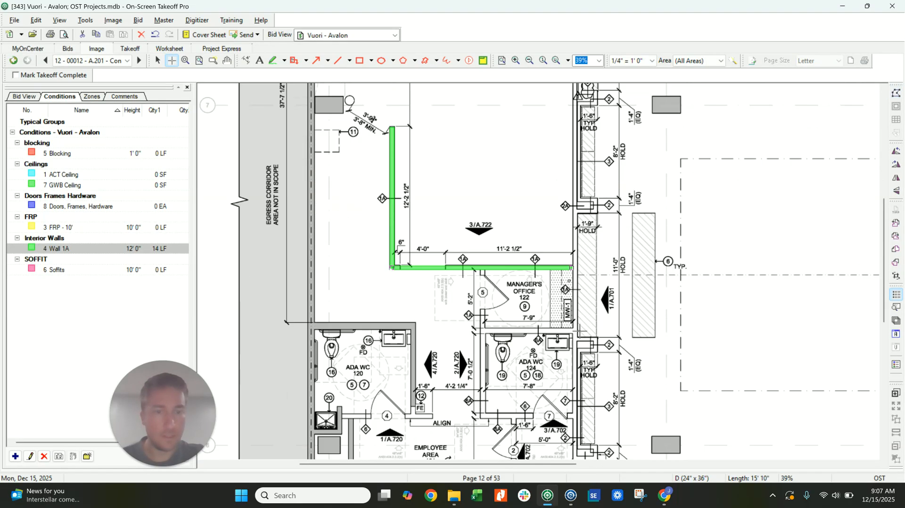
pyautogui.keyDown('ctrl'); pyautogui.scroll(2, 575, 297); pyautogui.keyUp('ctrl')
pyautogui.click(574, 250)
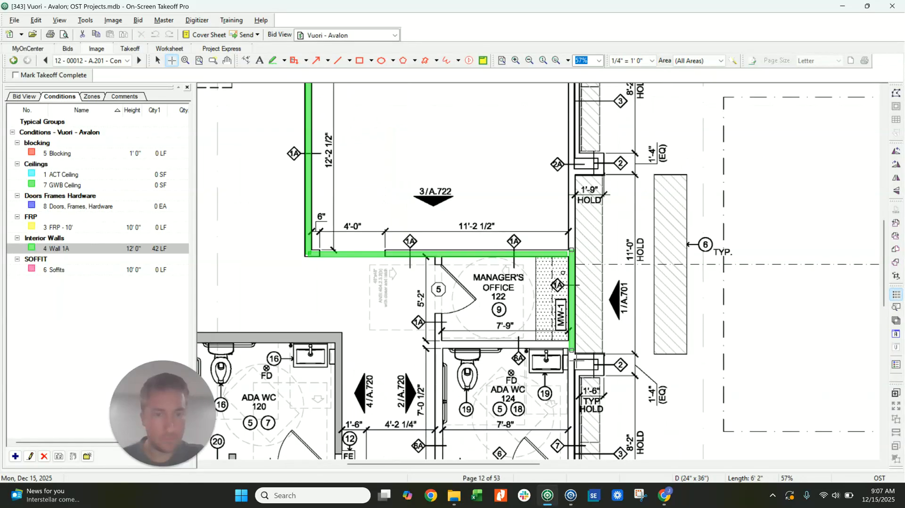
pyautogui.scroll(-2, 572, 339)
pyautogui.doubleClick(572, 270)
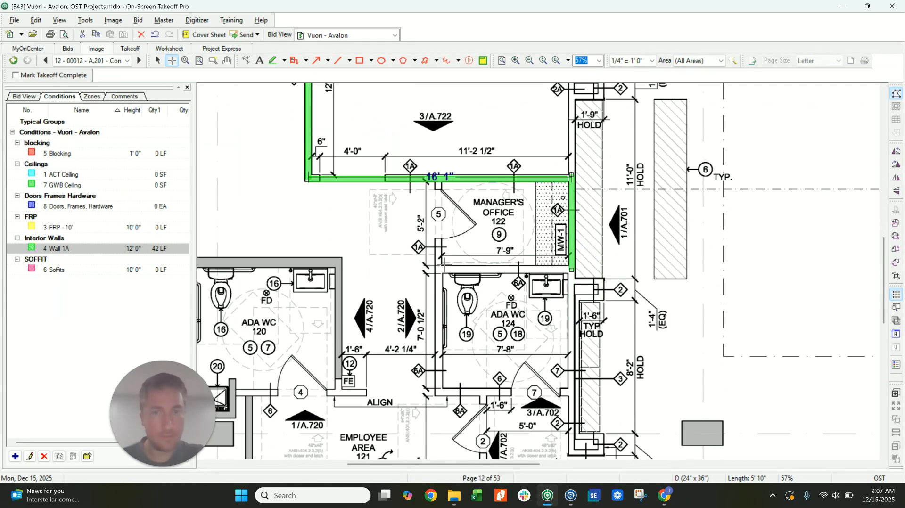
pyautogui.click(437, 180)
pyautogui.doubleClick(437, 272)
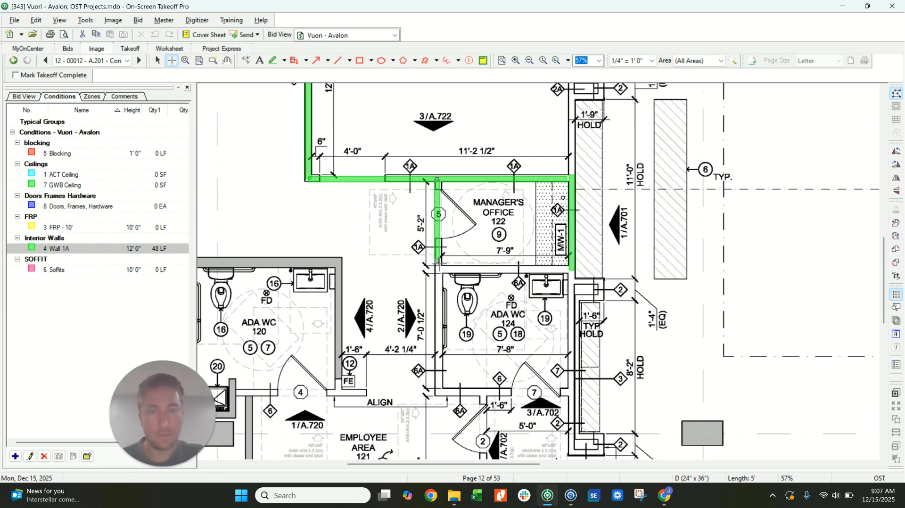
# Step: Trace a Wall 1A run about 7' long across the front of Closet 126
pyautogui.press('Escape')
pyautogui.keyDown('ctrl'); pyautogui.scroll(-2, 377, 294); pyautogui.keyUp('ctrl')
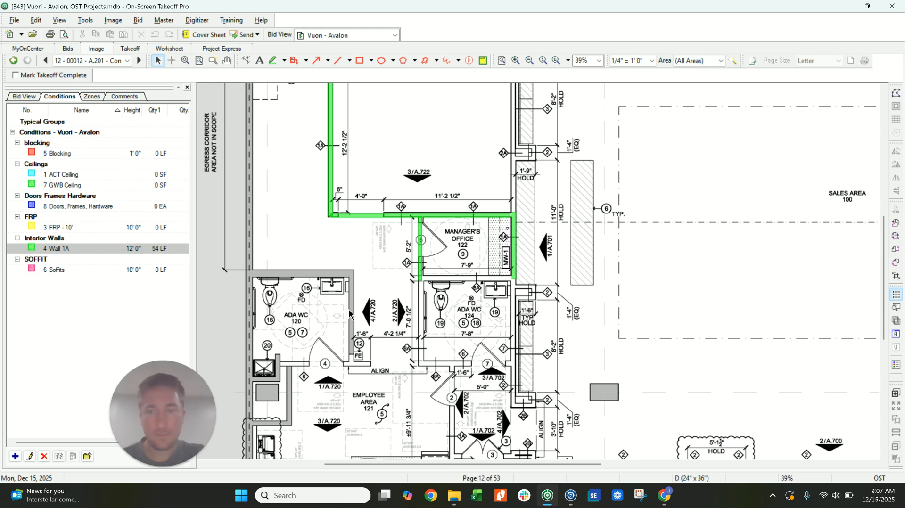
pyautogui.scroll(7, 349, 325)
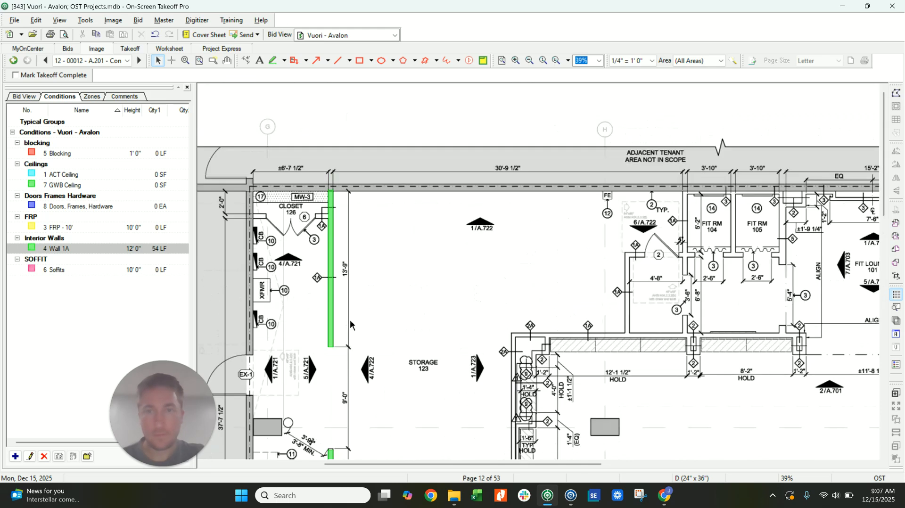
pyautogui.click(331, 217)
pyautogui.click(253, 217)
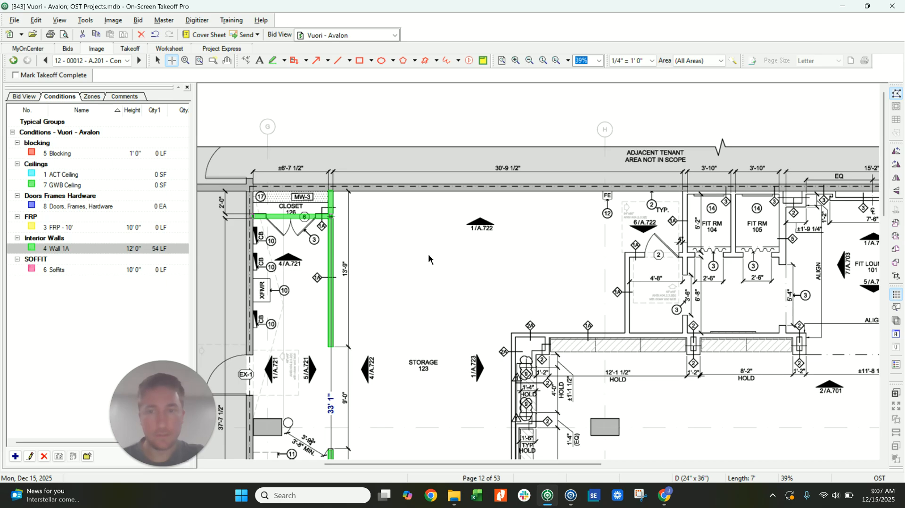
# Step: Trace Wall 1A along the Storage 123 side of the vestibule beside Fit Rm 104, and about 13' 5" across the fronts of Fit Rms 104 and 105
pyautogui.moveTo(493, 255); pyautogui.dragTo(323, 225, button='middle')
pyautogui.click(457, 304)
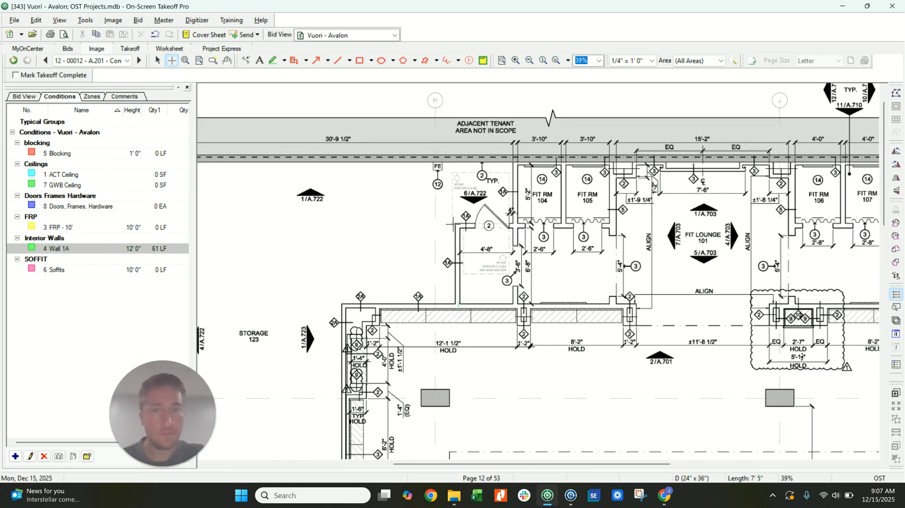
pyautogui.click(457, 224)
pyautogui.doubleClick(611, 226)
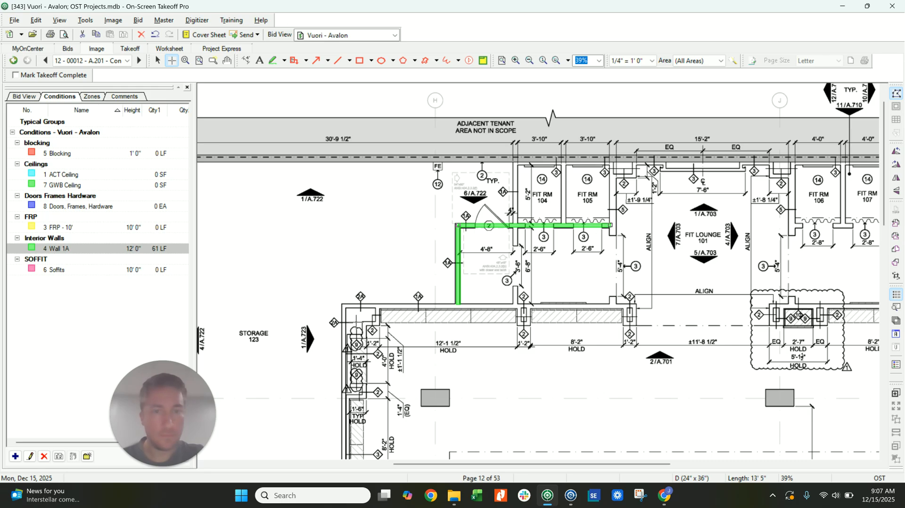
# Step: Trace Wall 1A about 22' 7" along the wall behind the 12'-1 1/2" and 8'-2" display bays south of the fit rooms
pyautogui.click(381, 306)
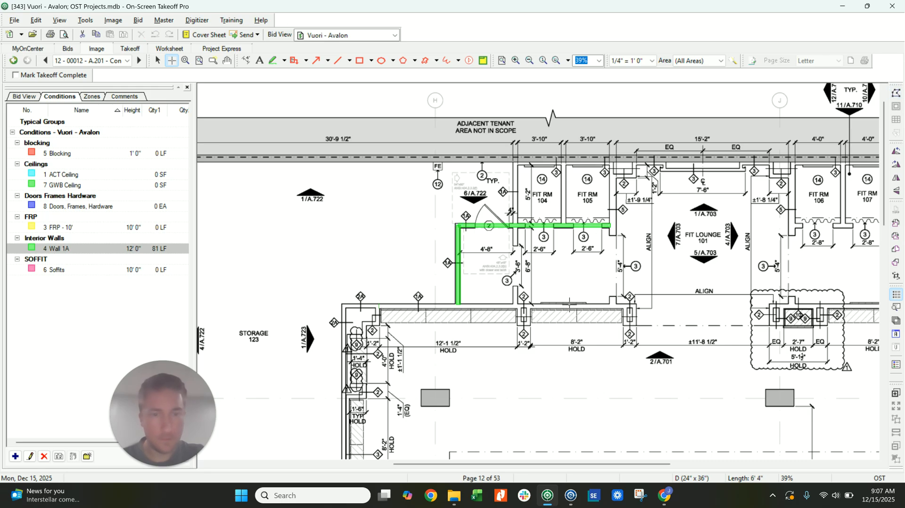
pyautogui.doubleClick(636, 307)
# Step: Trace Wall 1A from the tenant wall down the storage side of Fit Rm 104, and along the divider between Fit Rms 104 and 105
pyautogui.click(534, 305)
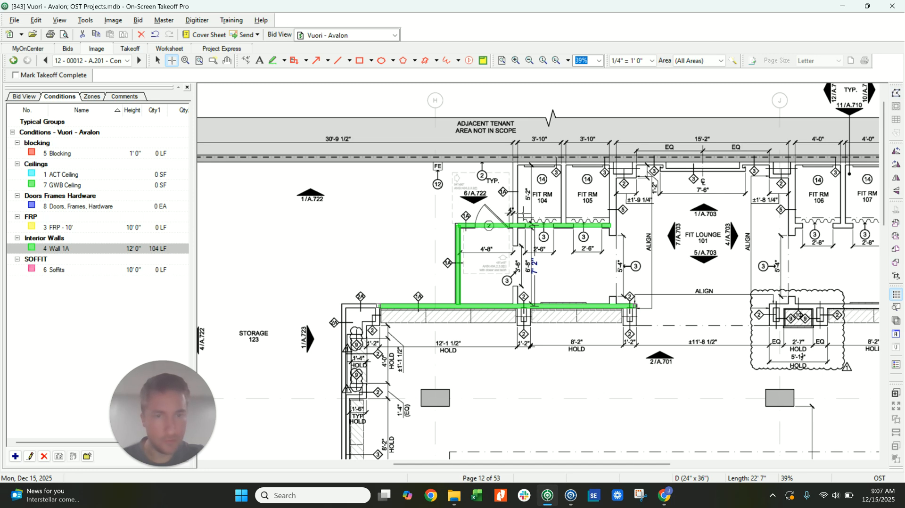
pyautogui.click(515, 163)
pyautogui.click(514, 306)
pyautogui.click(564, 163)
pyautogui.doubleClick(563, 225)
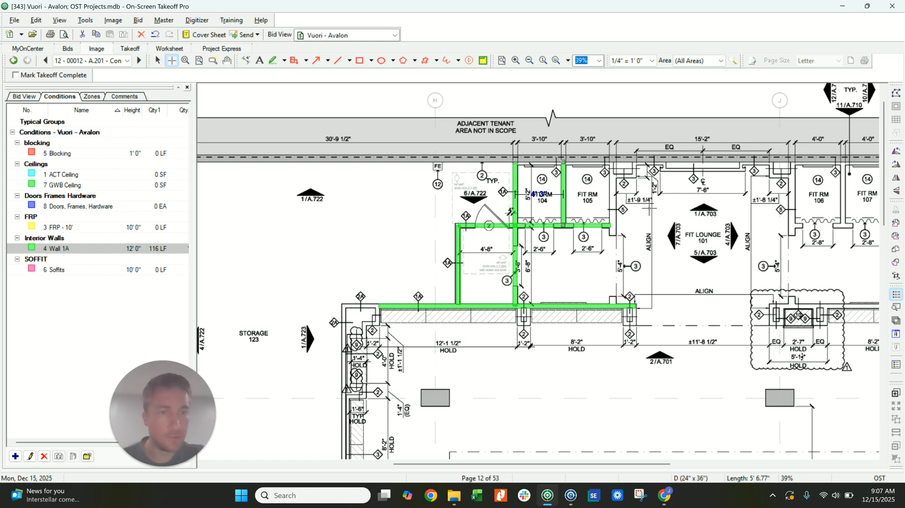
# Step: Trace Wall 1A along the two dividers beside Fit Rm 107, about 5' 5" each, and across the fronts of Fit Rms 106, 107 and ADA Fit Rm 102
pyautogui.hscroll(5, 649, 208)
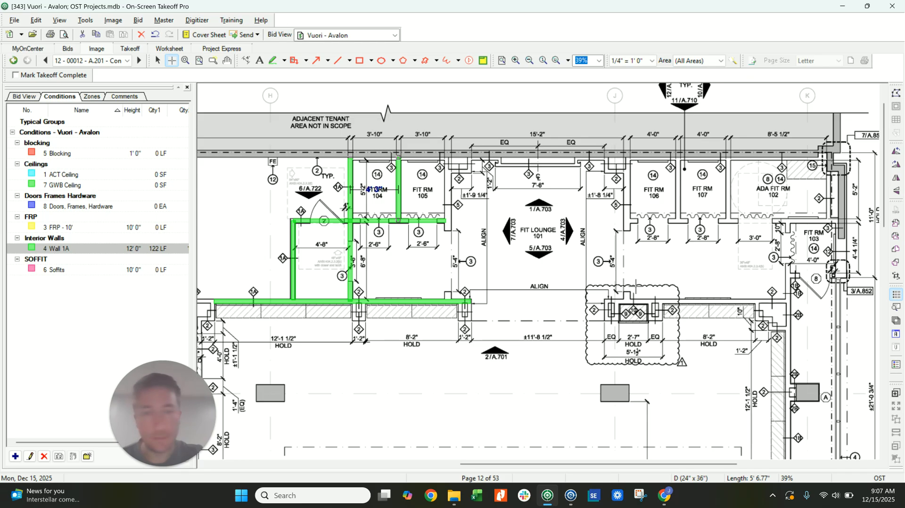
pyautogui.click(678, 157)
pyautogui.doubleClick(678, 220)
pyautogui.click(729, 158)
pyautogui.doubleClick(728, 219)
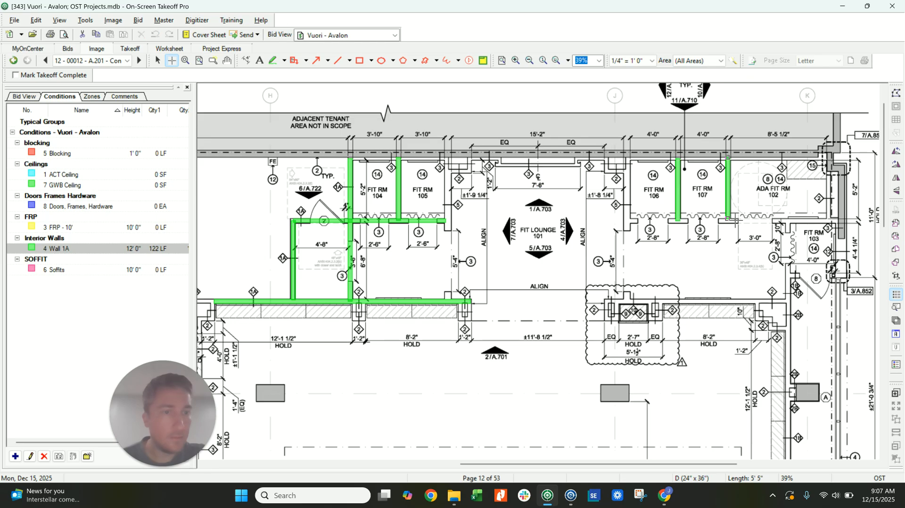
pyautogui.doubleClick(840, 220)
pyautogui.press('Escape')
# Step: Trace a Wall 1A run about 11' long from the tenant wall between Employee Area 121 and VM STG 125
pyautogui.scroll(-3, 550, 262)
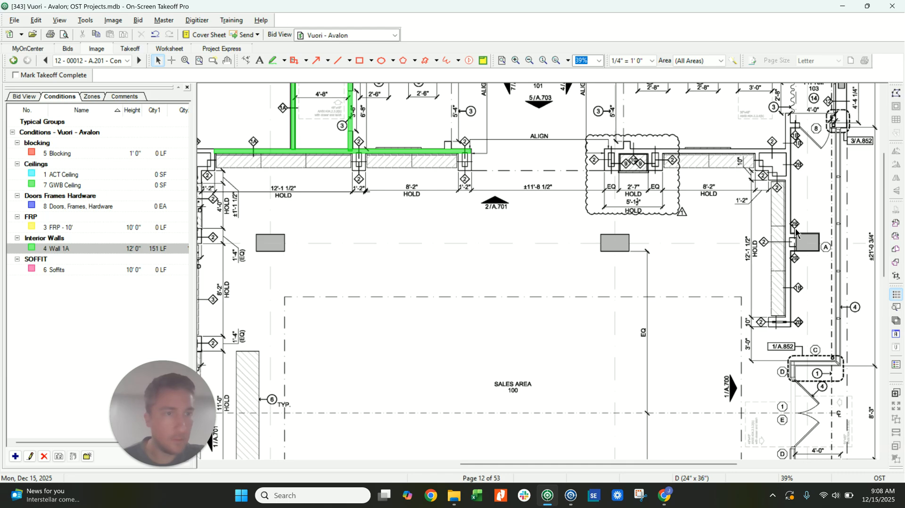
pyautogui.scroll(-4, 796, 232)
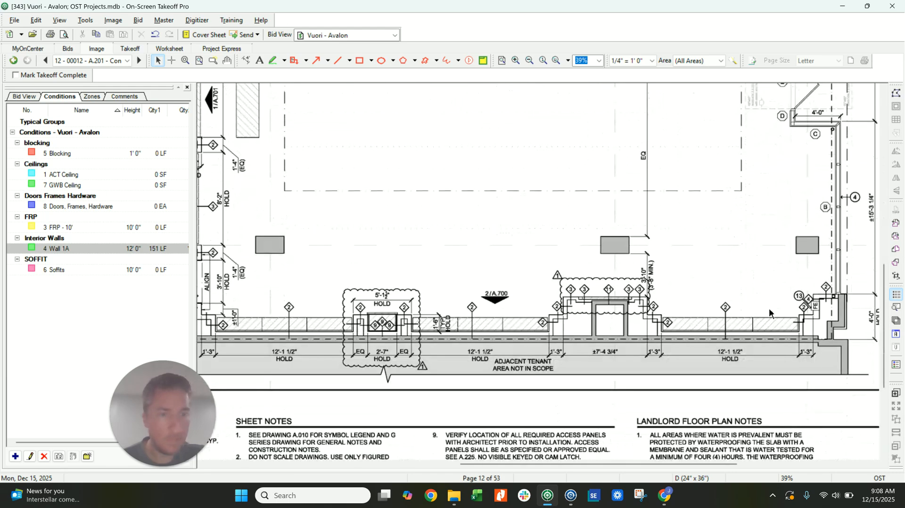
pyautogui.moveTo(361, 252); pyautogui.dragTo(524, 264, button='middle')
pyautogui.moveTo(275, 274); pyautogui.dragTo(346, 286, button='middle')
pyautogui.click(351, 361)
pyautogui.doubleClick(352, 240)
pyautogui.moveTo(312, 285); pyautogui.dragTo(376, 327, button='middle')
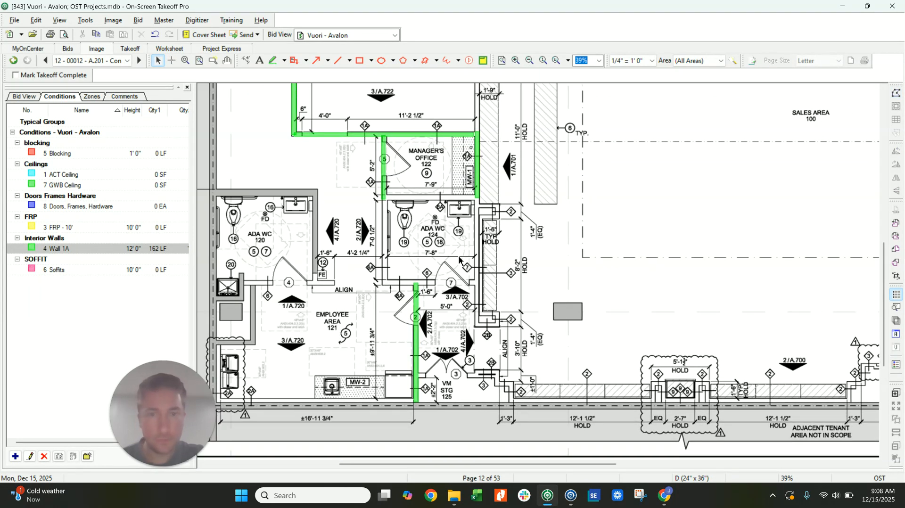
pyautogui.moveTo(504, 285); pyautogui.dragTo(326, 237, button='middle')
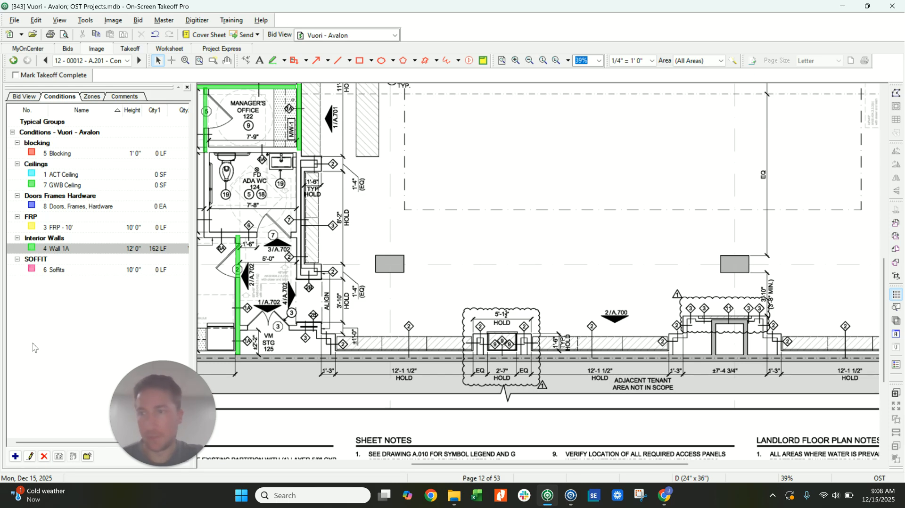
# Step: Create a linear condition of type interior walls and name it Wall 2
pyautogui.click(15, 456)
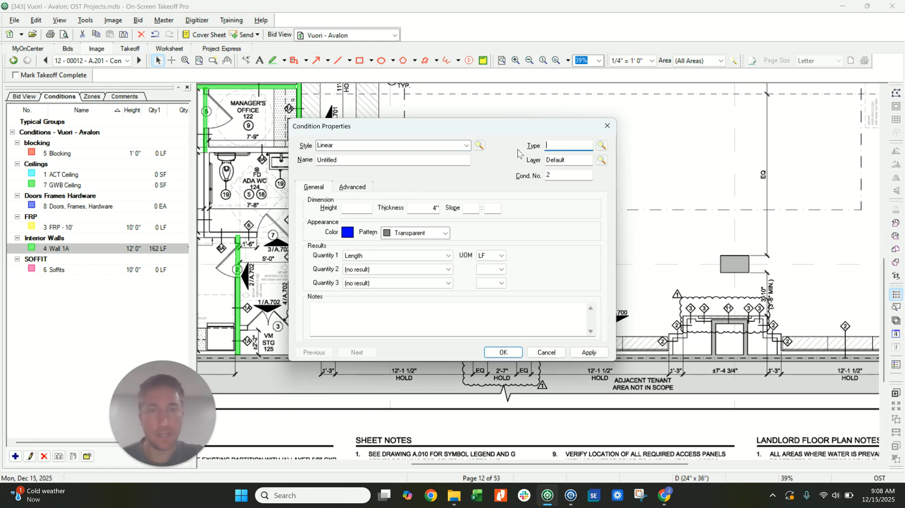
pyautogui.write('interor walls')
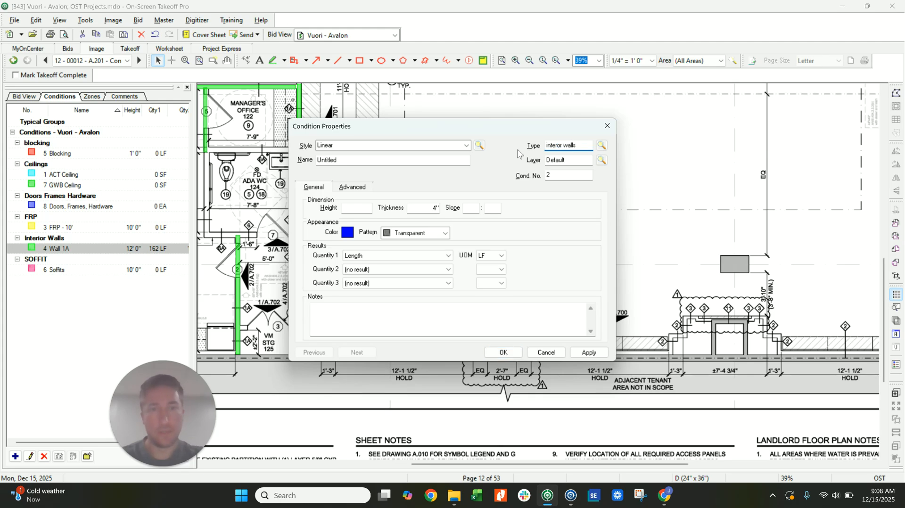
pyautogui.press('Tab')
pyautogui.click(488, 270)
pyautogui.write('in')
pyautogui.click(358, 159)
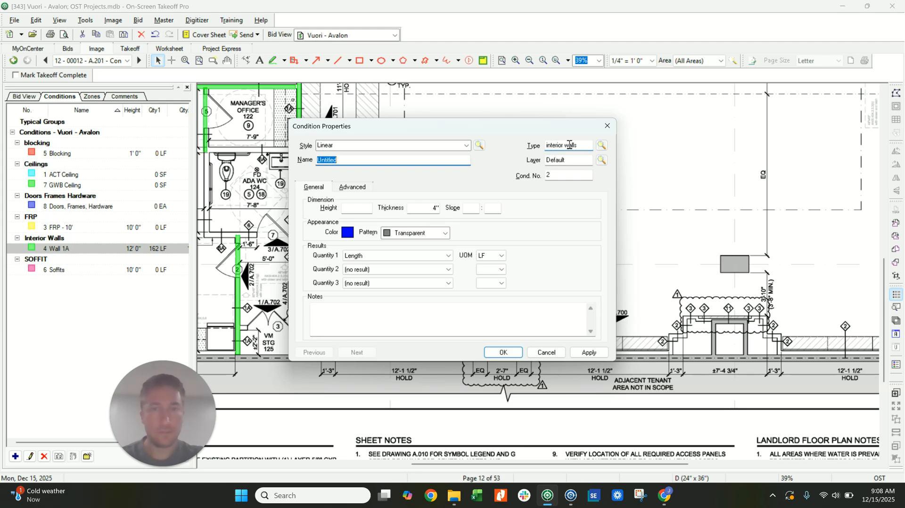
pyautogui.write('WAll 2')
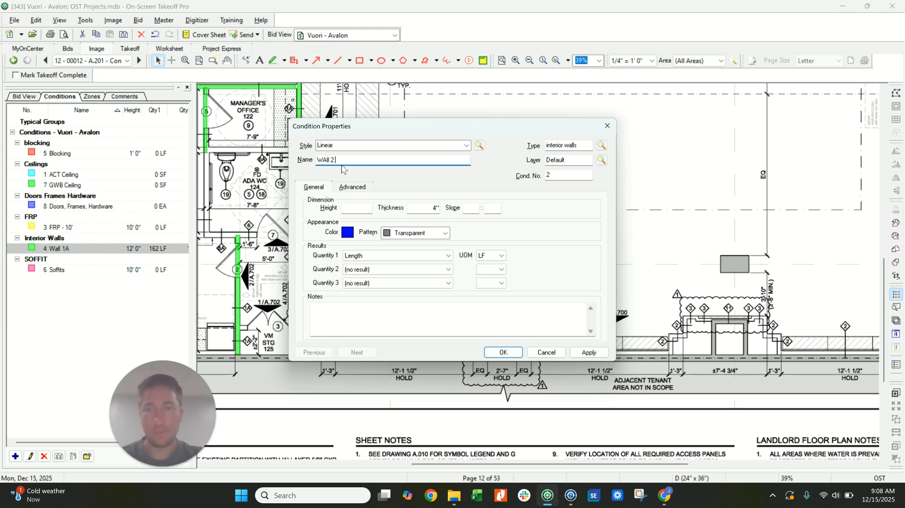
pyautogui.moveTo(340, 161); pyautogui.dragTo(319, 166)
pyautogui.write('W')
# Step: Give the Wall 2 condition a height of 12' 0", add Segment count as its second quantity, and save it
pyautogui.click(368, 208)
pyautogui.write('12')
pyautogui.press('Tab')
pyautogui.click(377, 269)
pyautogui.click(379, 293)
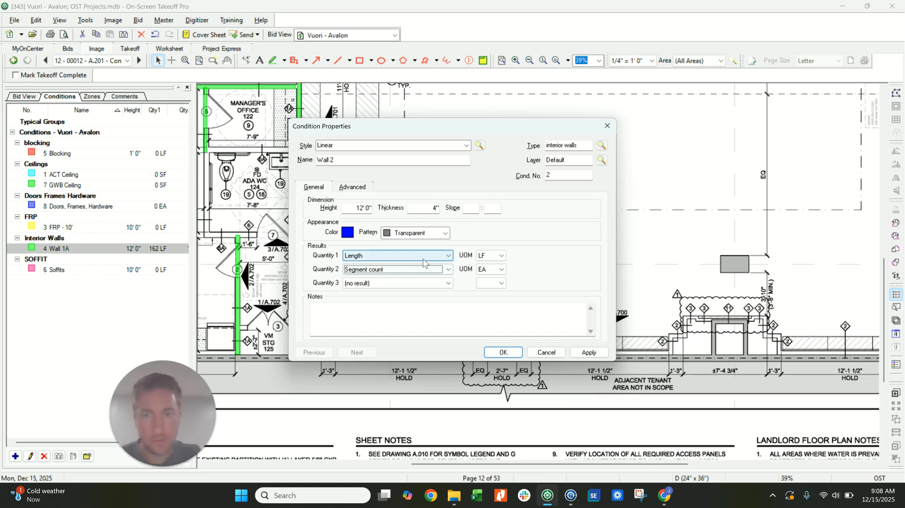
pyautogui.click(433, 234)
pyautogui.click(506, 236)
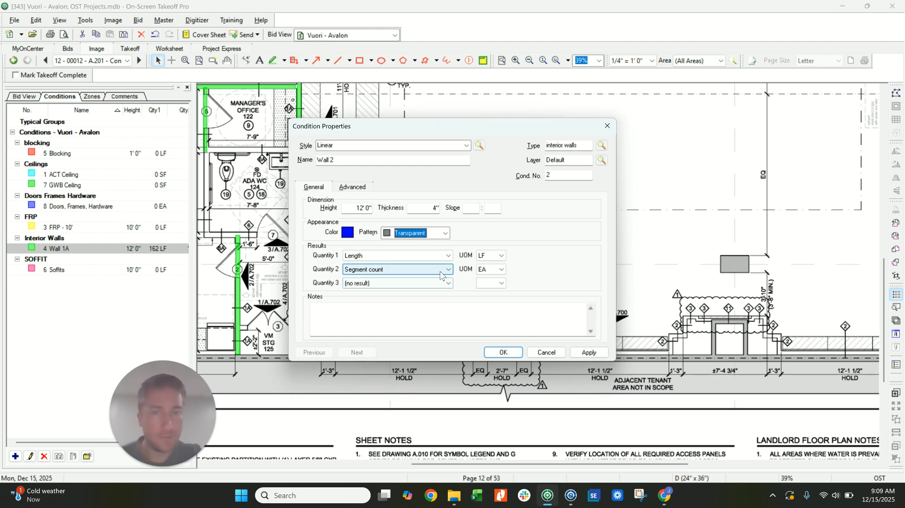
pyautogui.click(503, 353)
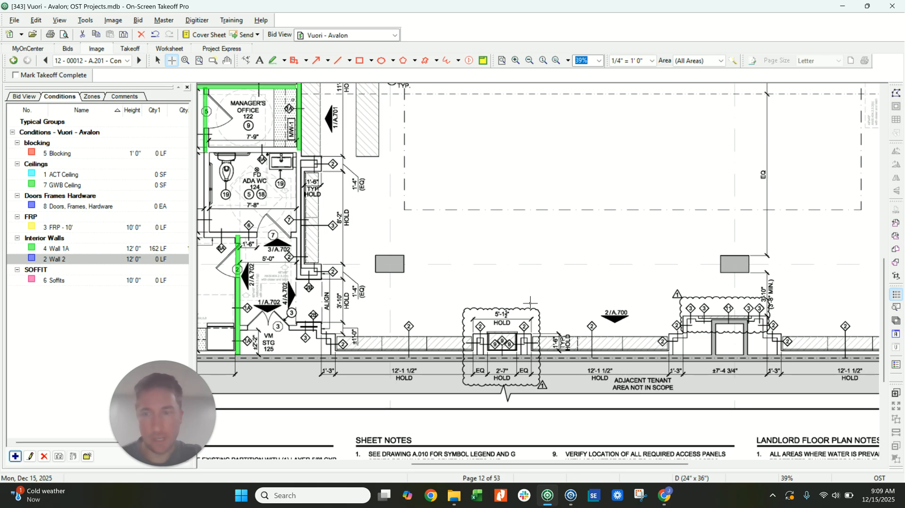
# Step: Trace Wall 2 along the 12'-1 1/2" bay nearest VM STG 125 and around the near return of the 2'-7" niche
pyautogui.click(333, 353)
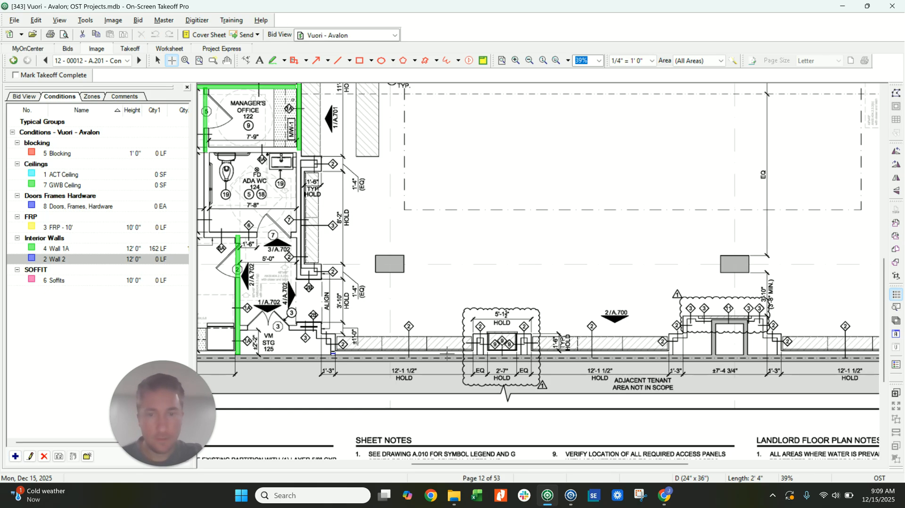
pyautogui.click(475, 353)
pyautogui.click(481, 336)
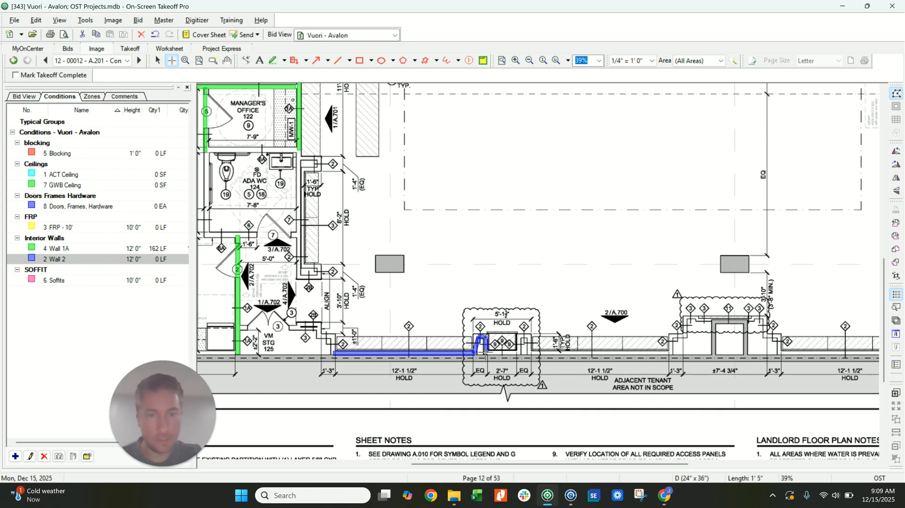
pyautogui.doubleClick(488, 334)
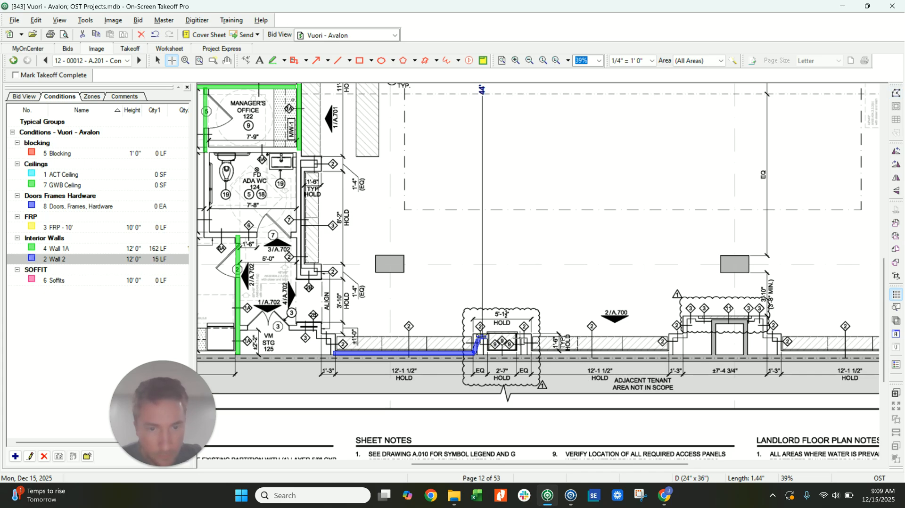
# Step: Trace Wall 2 from the far return of the 2'-7" niche along the next 12'-1 1/2" bay and up the stepped pier
pyautogui.click(519, 337)
pyautogui.click(532, 337)
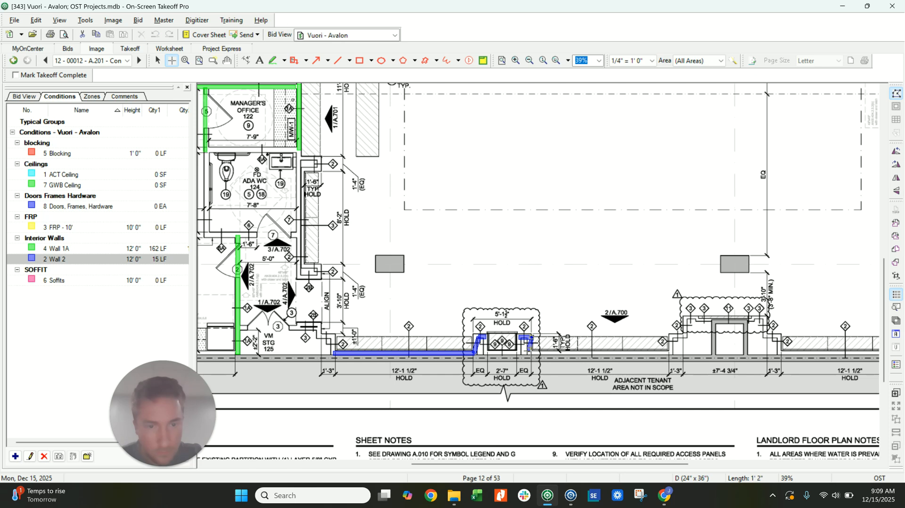
pyautogui.click(672, 353)
pyautogui.click(672, 338)
pyautogui.click(683, 338)
pyautogui.doubleClick(683, 316)
pyautogui.scroll(3, 607, 313)
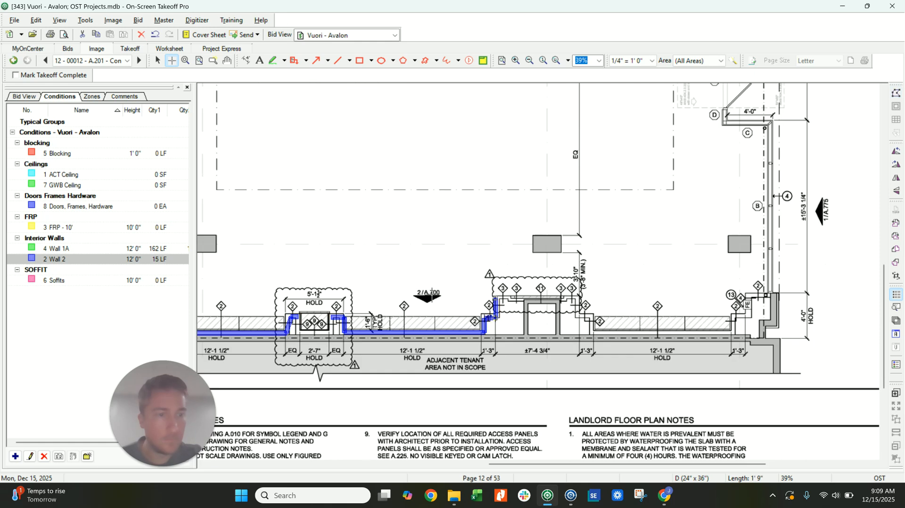
# Step: Trace Wall 2 down the stepped pier beyond the ±7'-4 3/4" opening, about 12' 5" along the last bay, and around the return near the fire extinguisher
pyautogui.click(575, 286)
pyautogui.click(575, 316)
pyautogui.click(604, 316)
pyautogui.click(605, 346)
pyautogui.click(847, 346)
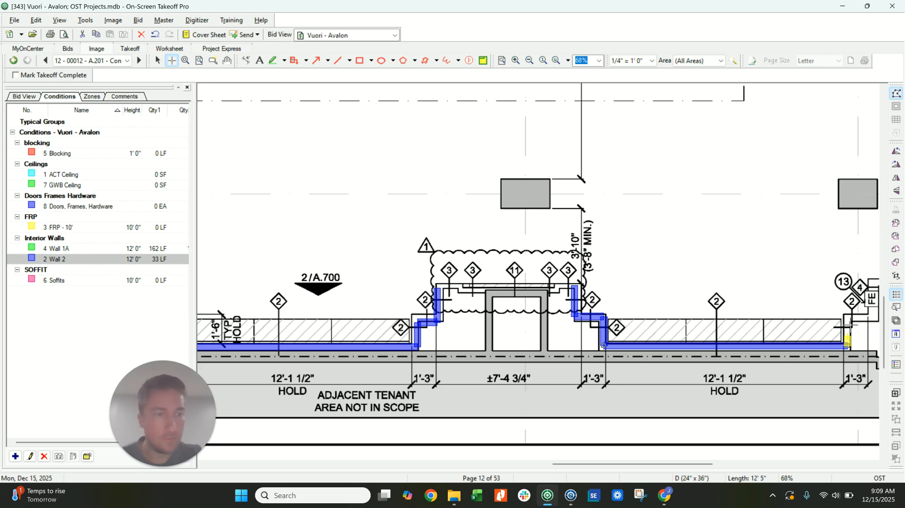
pyautogui.click(847, 320)
pyautogui.doubleClick(872, 320)
# Step: Trace Wall 2 around the stepped sales-area corner below Fit Rm 103, between the 8'-2" and 12'-1 1/2" bays
pyautogui.moveTo(732, 301); pyautogui.dragTo(389, 364, button='middle')
pyautogui.scroll(5, 532, 305)
pyautogui.scroll(8, 533, 305)
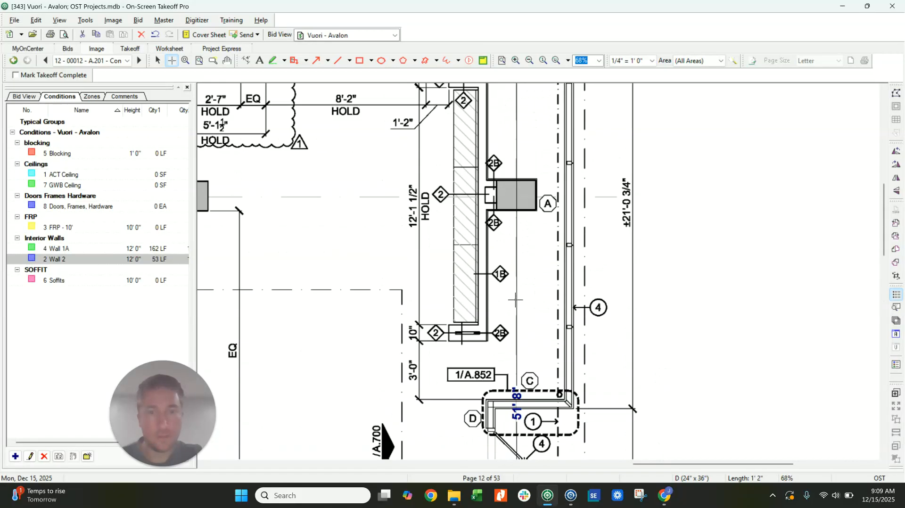
pyautogui.click(482, 311)
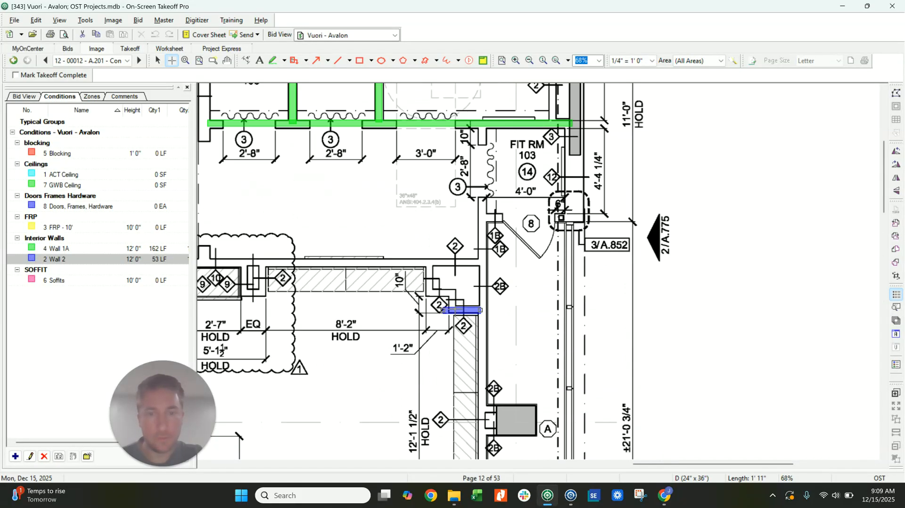
pyautogui.click(454, 310)
pyautogui.click(428, 292)
pyautogui.doubleClick(428, 265)
# Step: Trace the Wall 2 return between the 8'-2" bay and the clouded 2'-7" niche, with legs of about 1' 6" and 11"
pyautogui.moveTo(400, 290); pyautogui.dragTo(539, 289, button='middle')
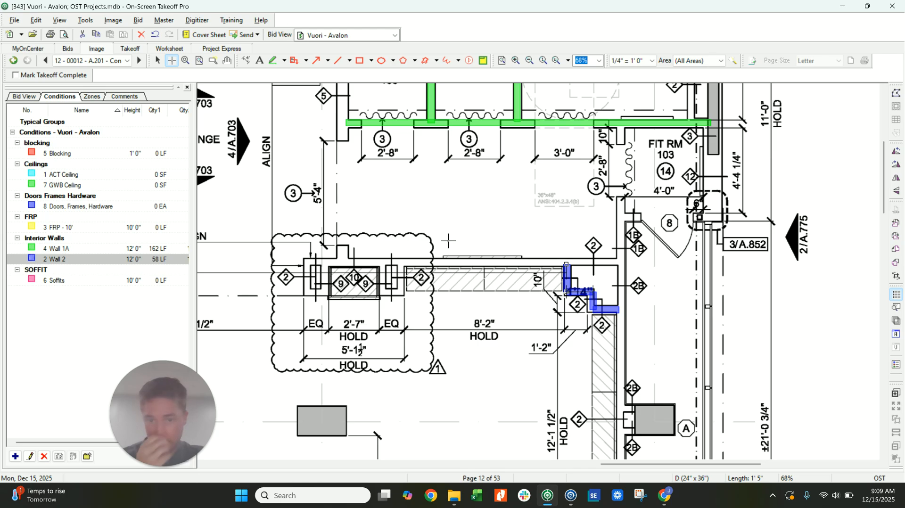
pyautogui.click(401, 264)
pyautogui.click(400, 293)
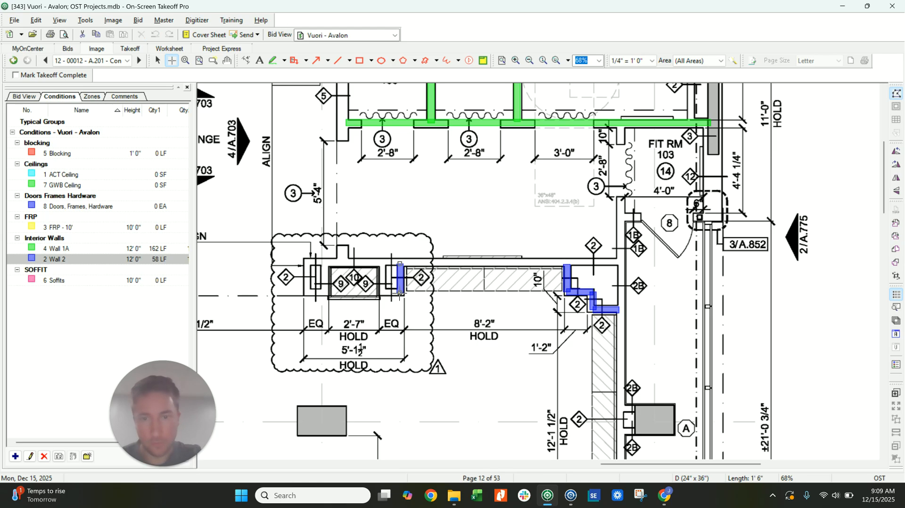
# Step: Rename the Wall 2 condition "Wall 2 - 1 side", then duplicate it and name the copy Wall 2
pyautogui.click(84, 259)
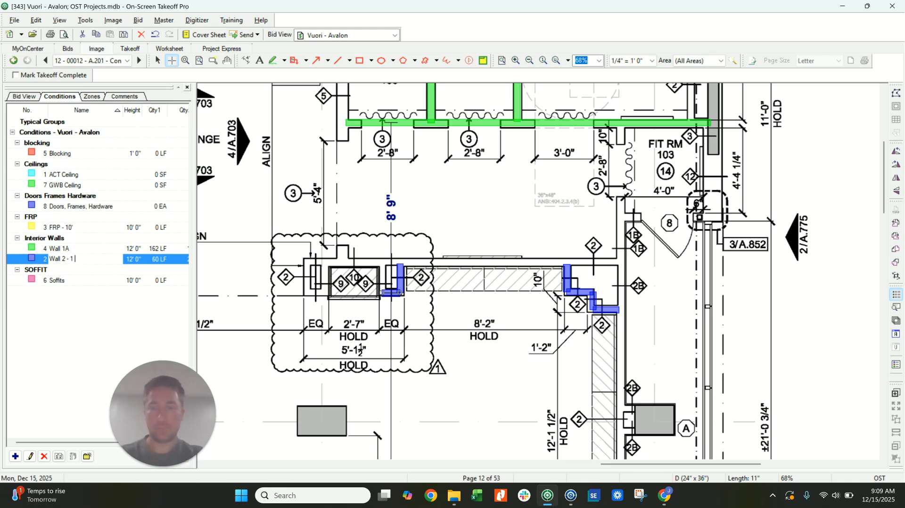
pyautogui.click(58, 456)
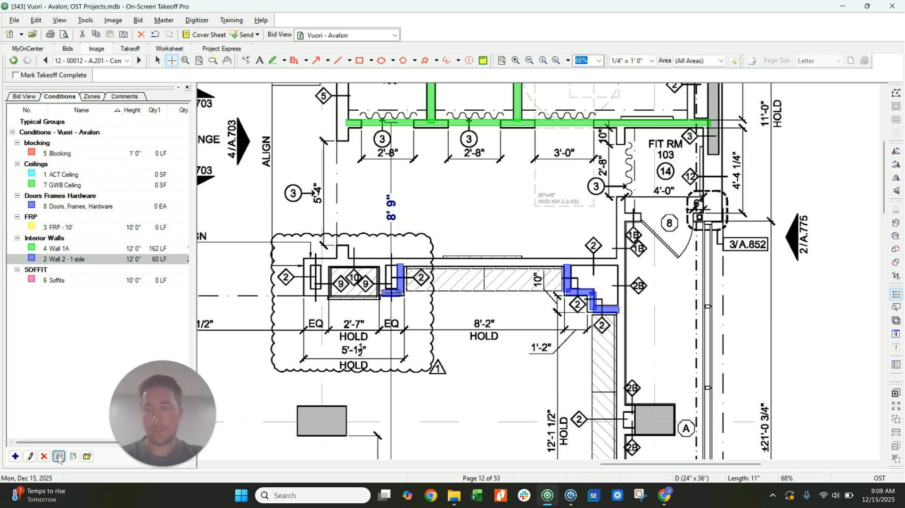
pyautogui.moveTo(89, 270); pyautogui.dragTo(75, 279)
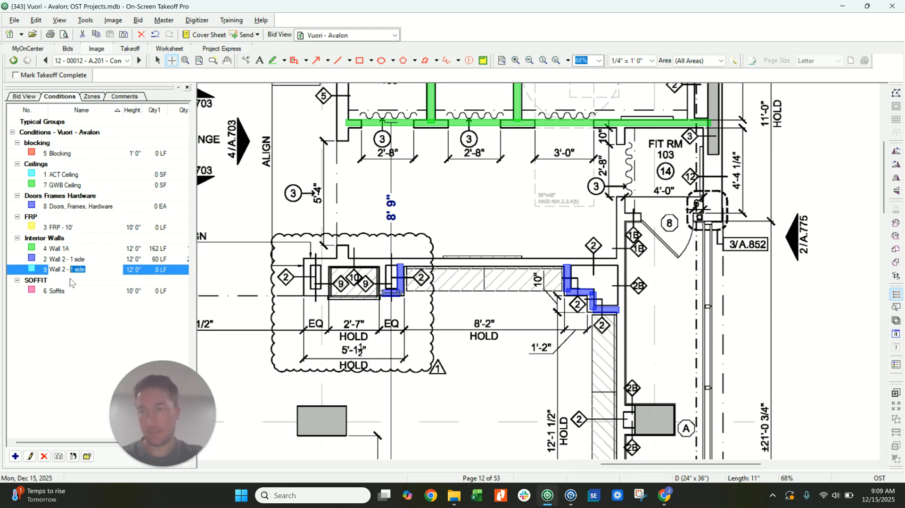
pyautogui.press('Return')
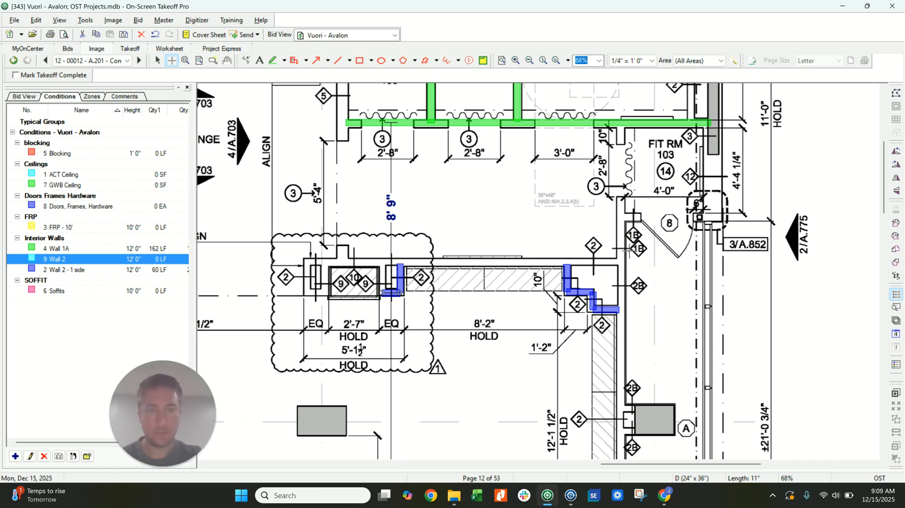
# Step: Trace Wall 2 about 15' behind the 8'-2" bay and niche, and Wall 2 - 1 side around the pier on the niche's far side
pyautogui.click(620, 261)
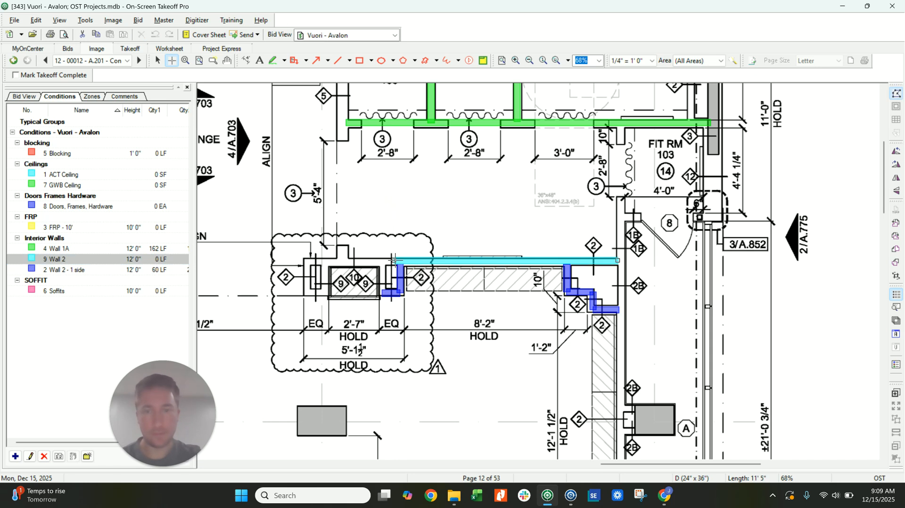
pyautogui.doubleClick(330, 261)
pyautogui.click(403, 283)
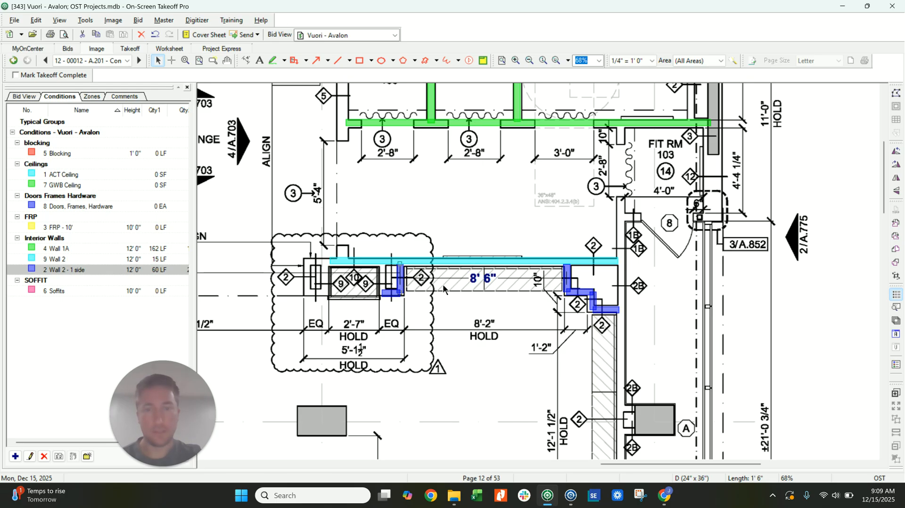
pyautogui.press('space')
pyautogui.click(326, 260)
pyautogui.click(326, 293)
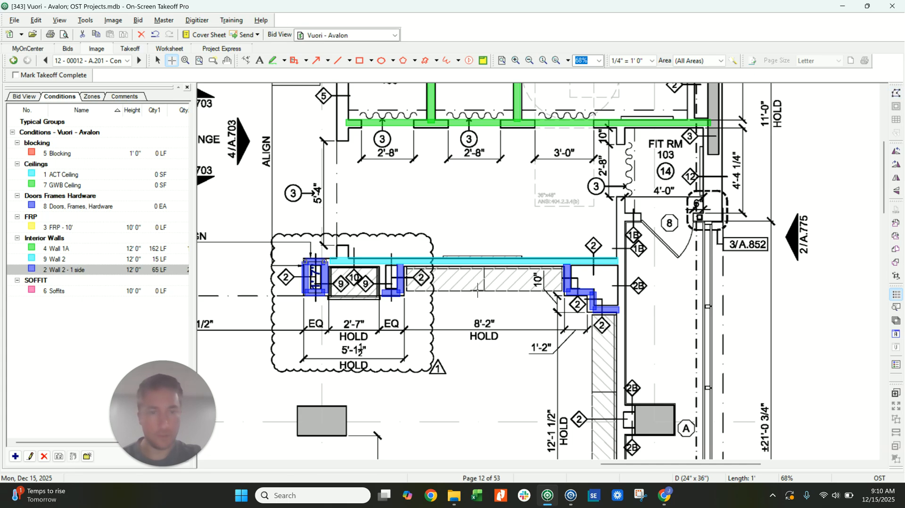
# Step: Trace Wall 2 - 1 side around the ±1'-8 1/4" pier beside Fit Rm 106, with a leg of about 1' 10"
pyautogui.scroll(3, 418, 290)
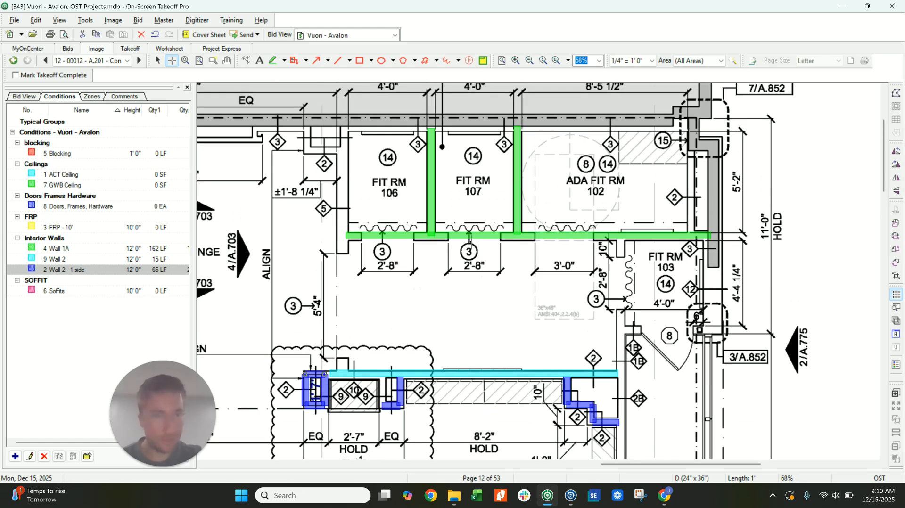
pyautogui.click(307, 141)
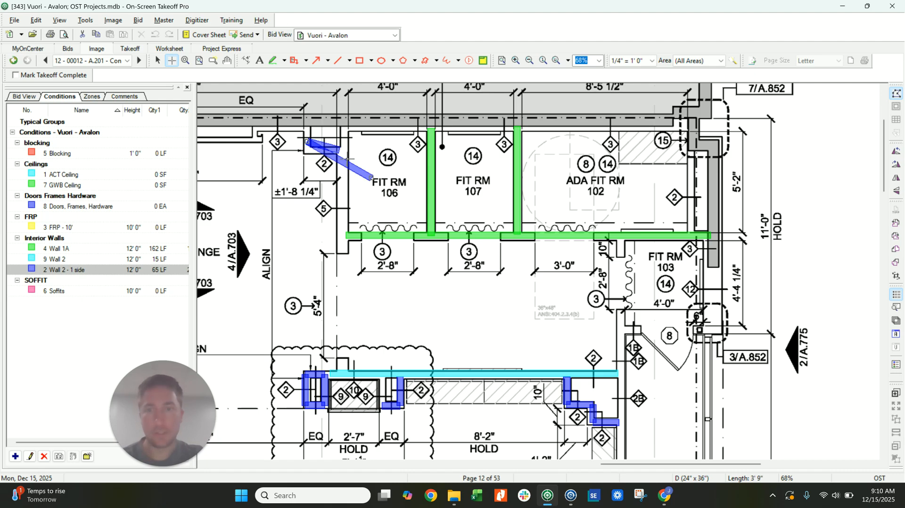
pyautogui.click(300, 150)
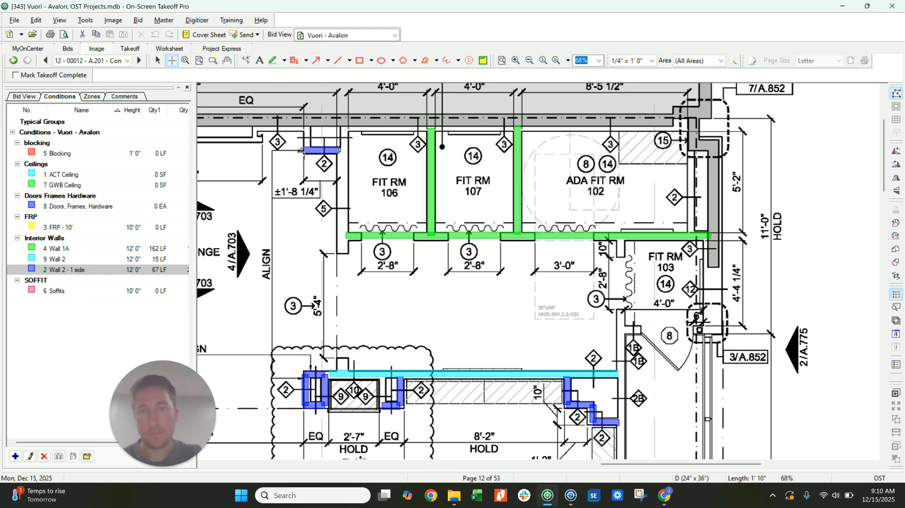
pyautogui.click(305, 127)
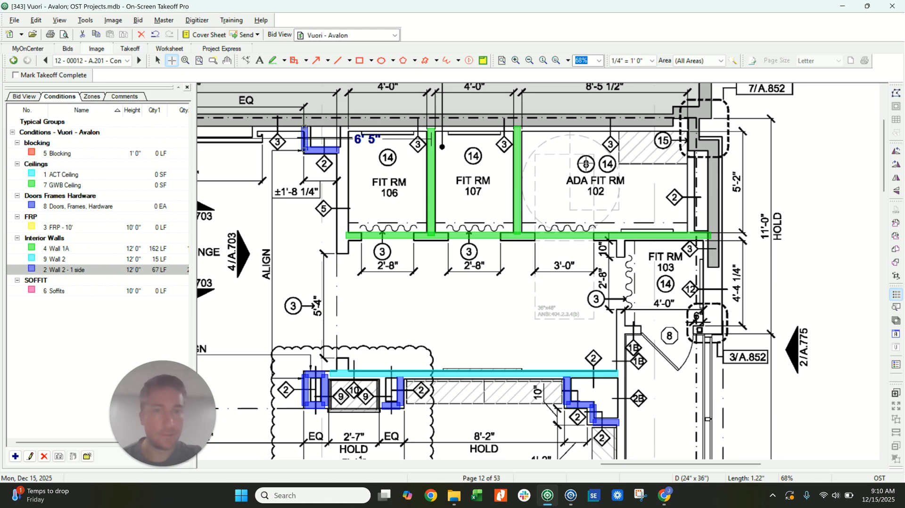
# Step: Duplicate an existing interior wall condition and name the copy Wall 3
pyautogui.click(71, 248)
pyautogui.click(66, 259)
pyautogui.click(58, 457)
pyautogui.click(73, 259)
pyautogui.click(67, 271)
pyautogui.click(81, 271)
pyautogui.press('Return')
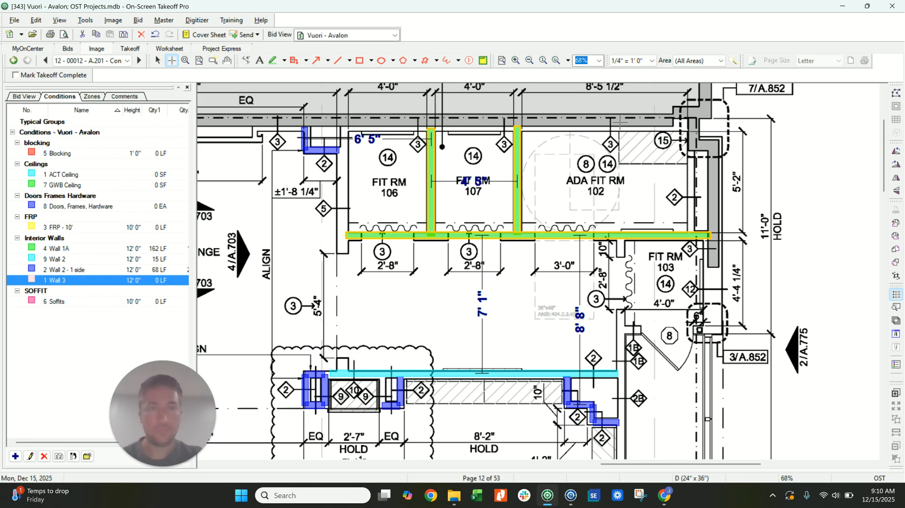
# Step: Trace Wall 3 about 20' along the back wall of Fit Rms 102, 107 and 106 to the Fit Lounge recess
pyautogui.click(688, 128)
pyautogui.click(344, 127)
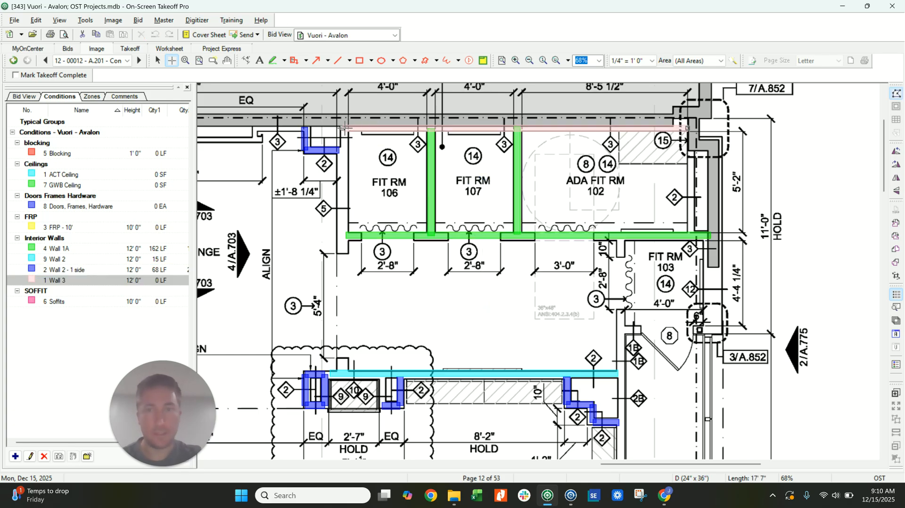
pyautogui.doubleClick(257, 127)
# Step: Trace Wall 3 around the 7'-6" Fit Lounge 101 recess and along the back of Fit Rms 105 and 104
pyautogui.moveTo(257, 128); pyautogui.dragTo(540, 163, button='middle')
pyautogui.click(569, 169)
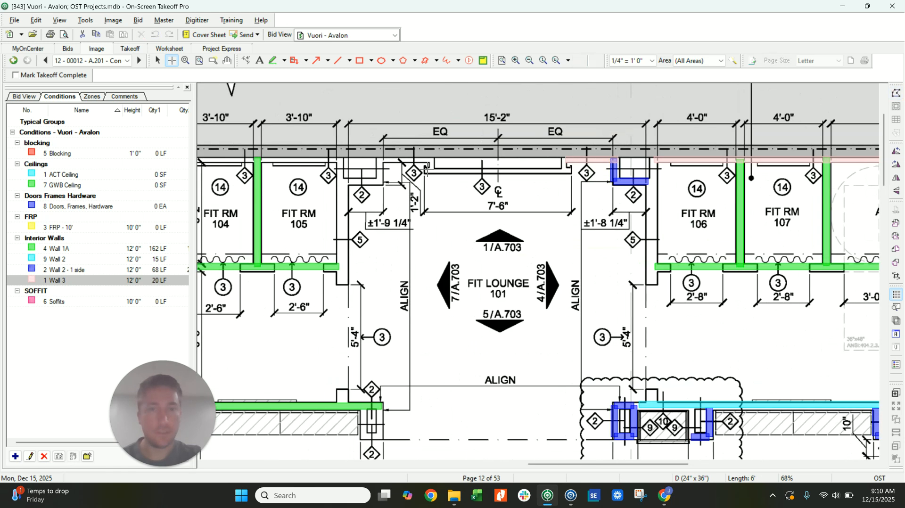
pyautogui.click(431, 163)
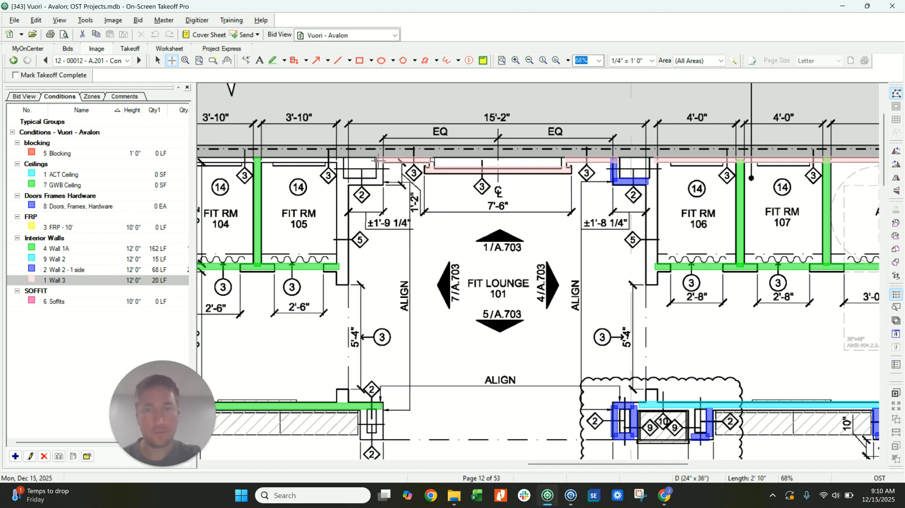
pyautogui.click(340, 160)
pyautogui.moveTo(176, 167); pyautogui.dragTo(475, 160, button='middle')
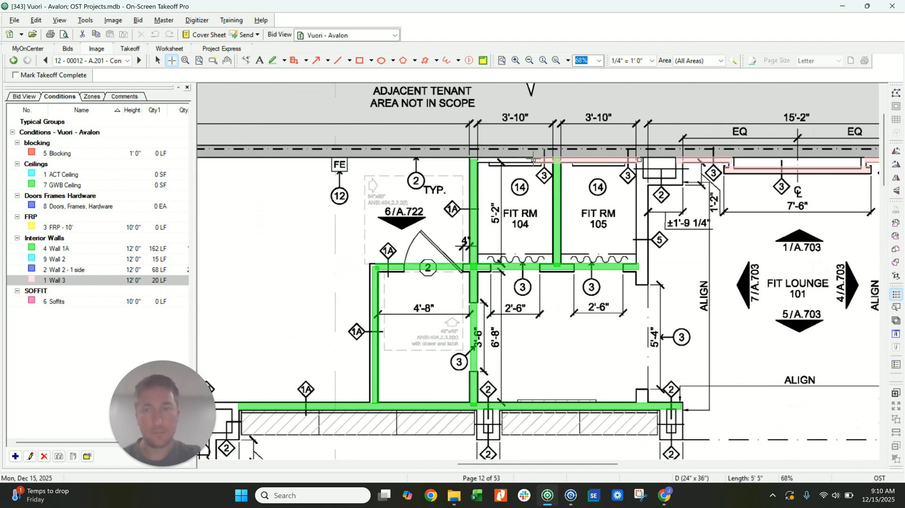
pyautogui.press('Escape')
# Step: Trace Wall 2 - 1 side around the three exposed sides of the ±1'-9 1/4" pier beside Fit Rm 105
pyautogui.hscroll(3, 634, 183)
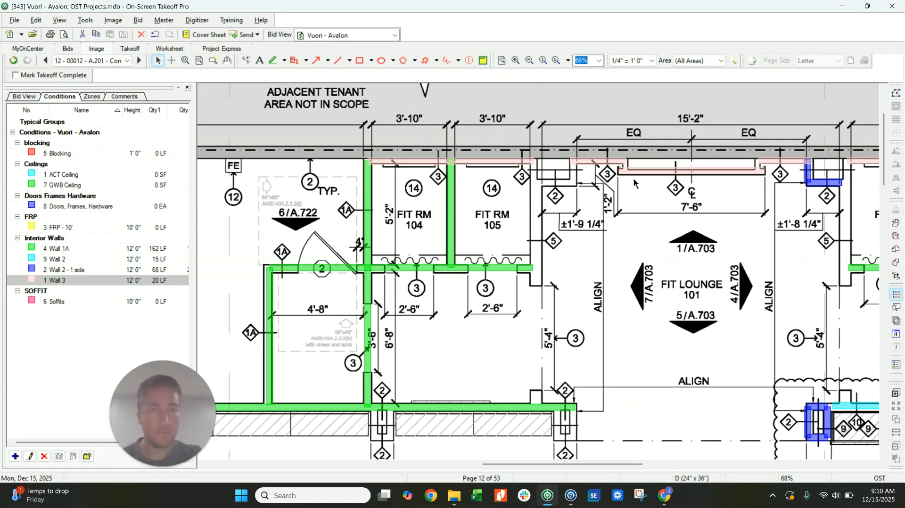
pyautogui.click(815, 183)
pyautogui.press('Escape')
pyautogui.click(535, 162)
pyautogui.click(534, 184)
pyautogui.click(575, 184)
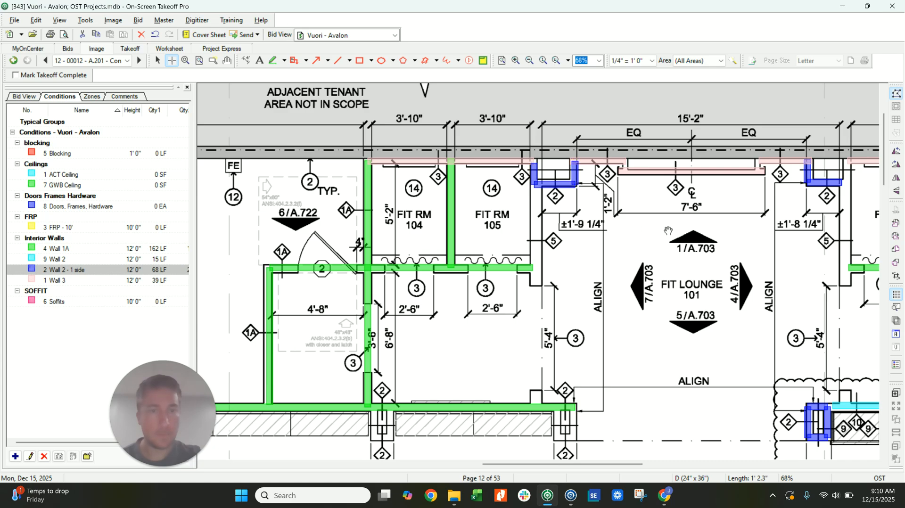
pyautogui.moveTo(668, 231); pyautogui.dragTo(501, 234, button='middle')
pyautogui.press('Escape')
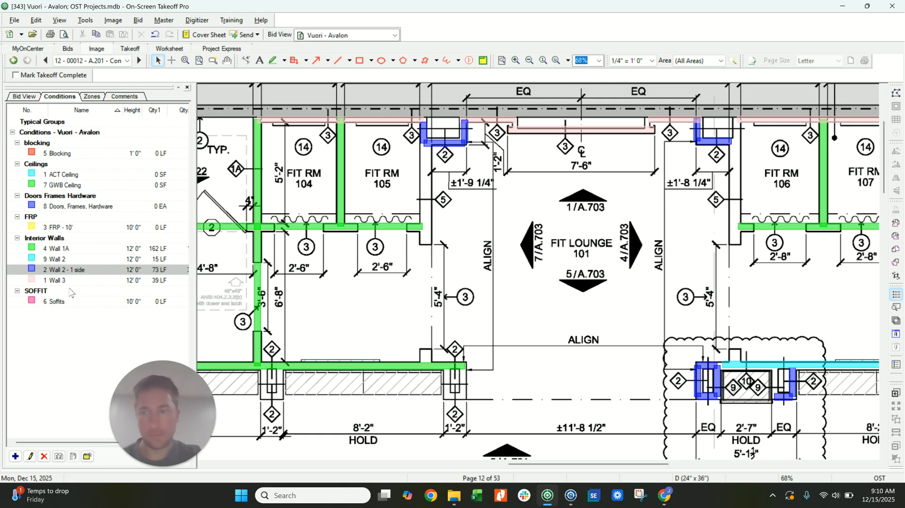
# Step: Duplicate the Wall 2 - 1 side condition and name the copy Wall 5
pyautogui.click(58, 457)
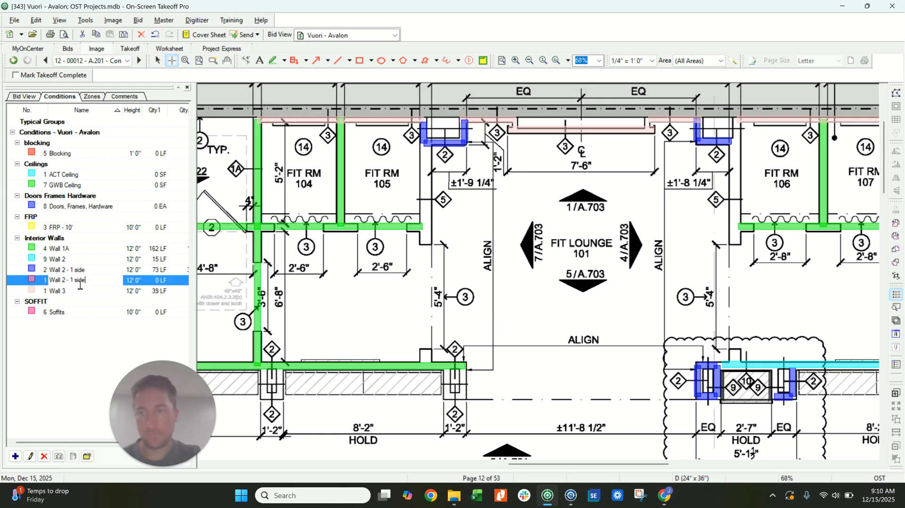
pyautogui.press('BackSpace')
pyautogui.press('BackSpace')
pyautogui.write('5')
pyautogui.press('Return')
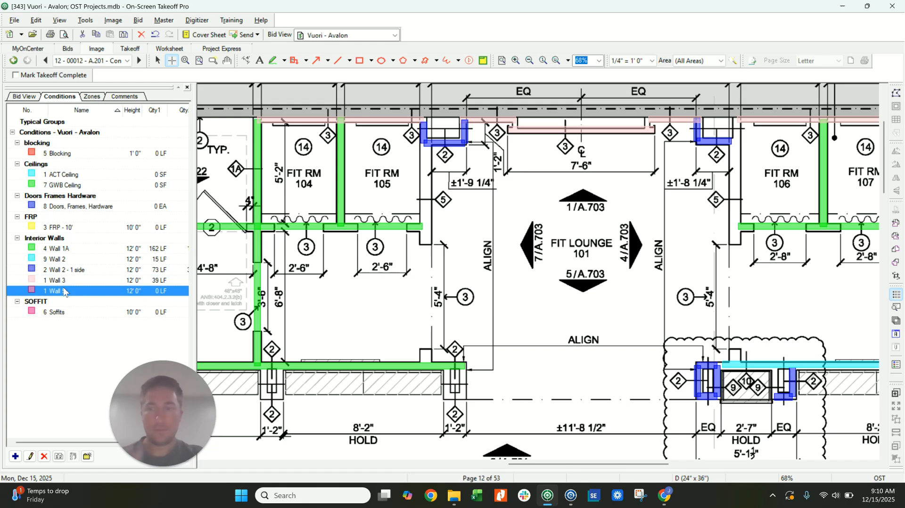
# Step: Adjust the thickness of the Wall 5 condition in its properties
pyautogui.doubleClick(177, 291)
pyautogui.click(409, 210)
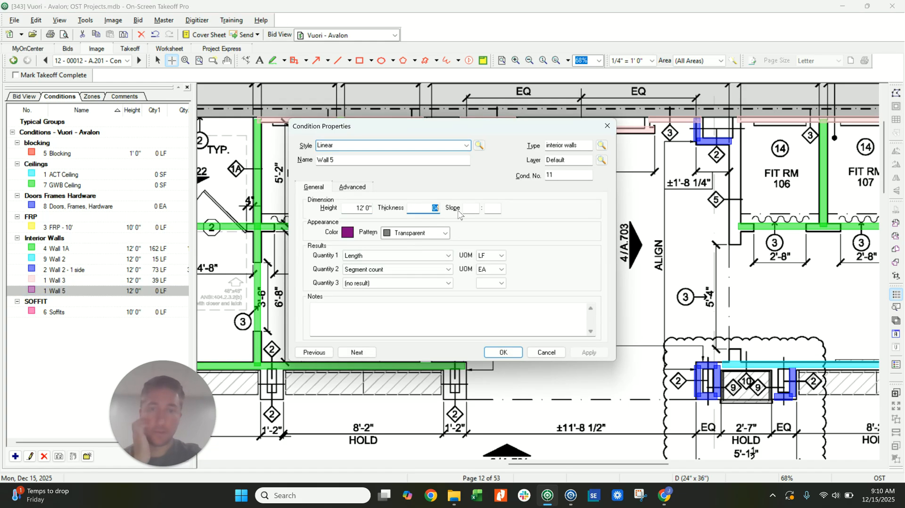
pyautogui.click(503, 352)
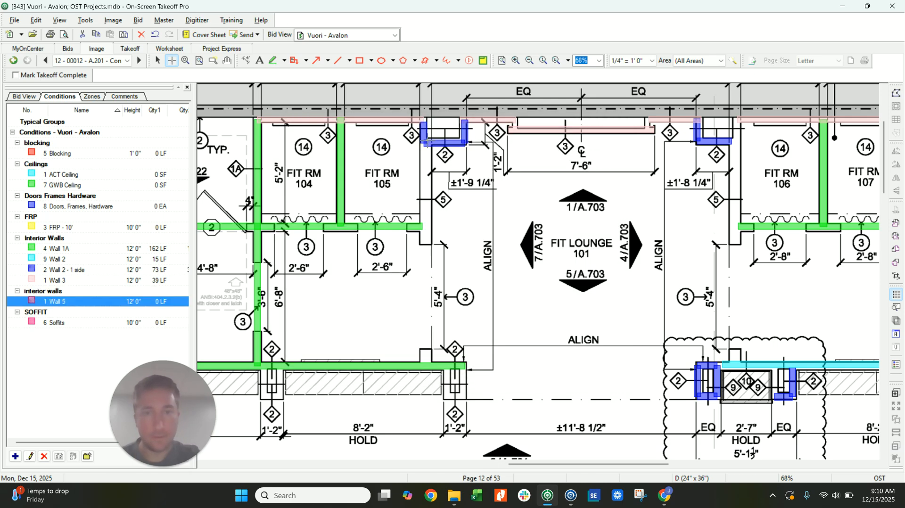
# Step: Trace Wall 5 about 5' 4" between Fit Rm 105 and the lounge, plus the short stub across the 5'-4" opening
pyautogui.click(425, 140)
pyautogui.click(426, 245)
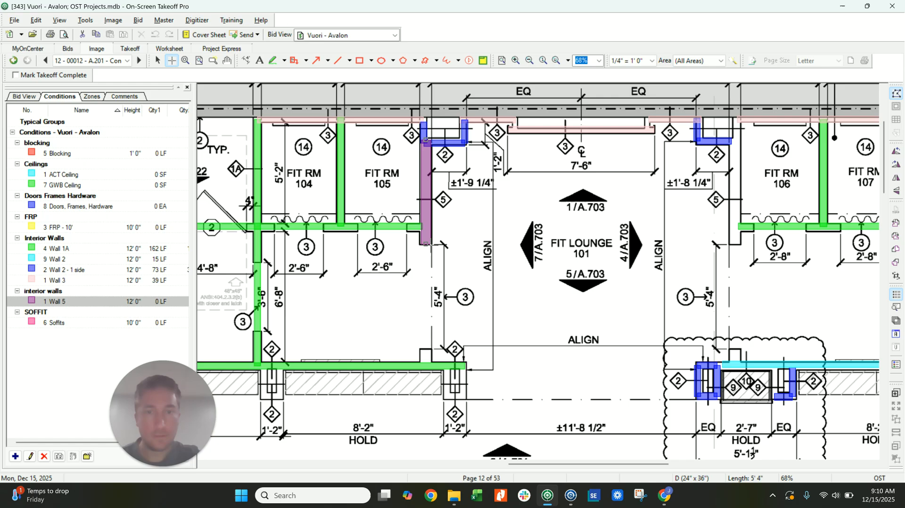
pyautogui.click(425, 349)
pyautogui.click(426, 364)
pyautogui.press('Escape')
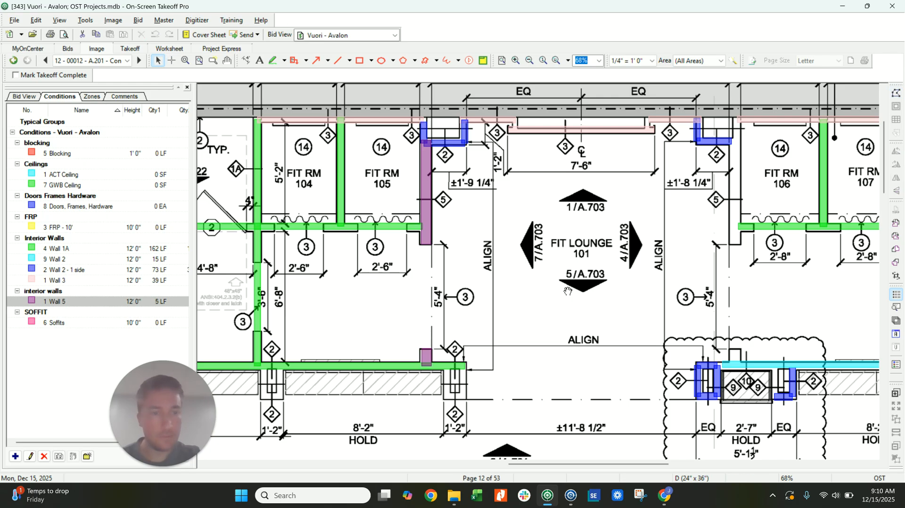
# Step: Trace Wall 5 between Fit Rm 106 and the Fit Lounge, from the back wall to the 5'-4" opening
pyautogui.moveTo(539, 278); pyautogui.dragTo(503, 272, button='middle')
pyautogui.scroll(-1, 501, 272)
pyautogui.click(664, 137)
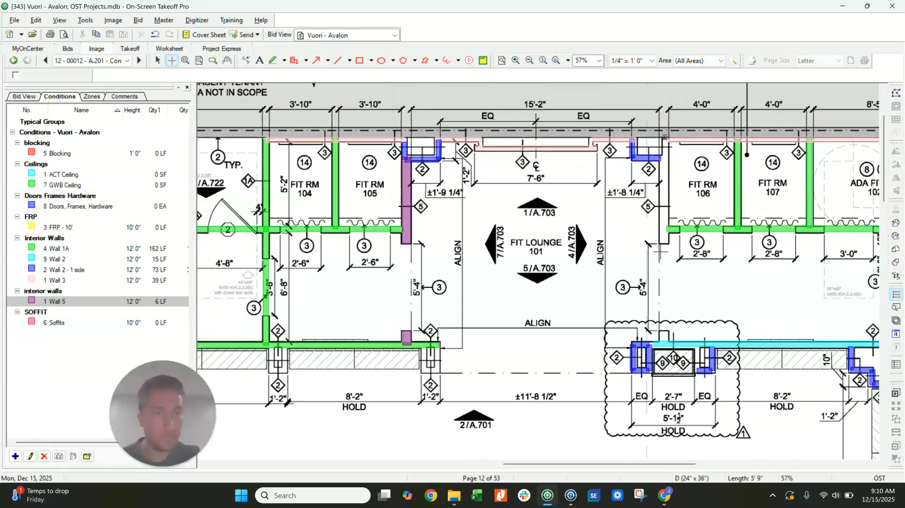
pyautogui.press('Escape')
# Step: Duplicate the Wall 1A condition and name the copy Wall 1B
pyautogui.moveTo(642, 285); pyautogui.dragTo(448, 266, button='middle')
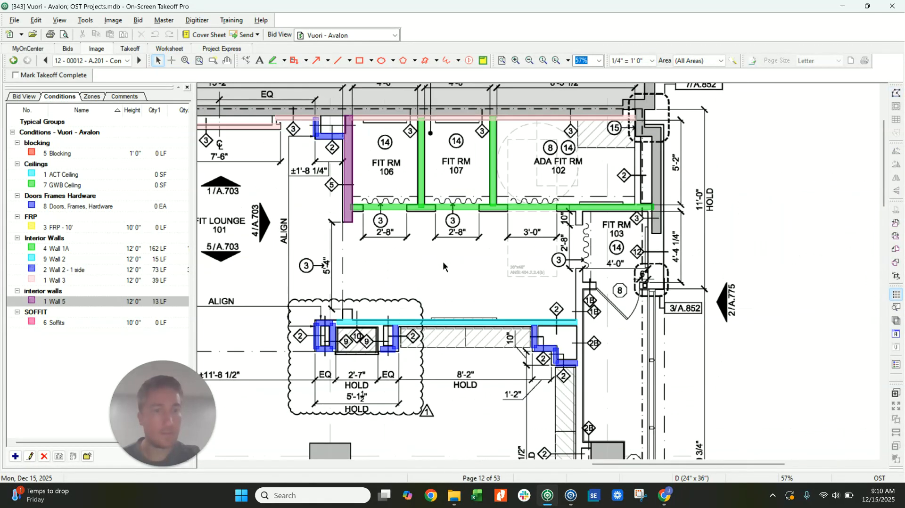
pyautogui.click(79, 270)
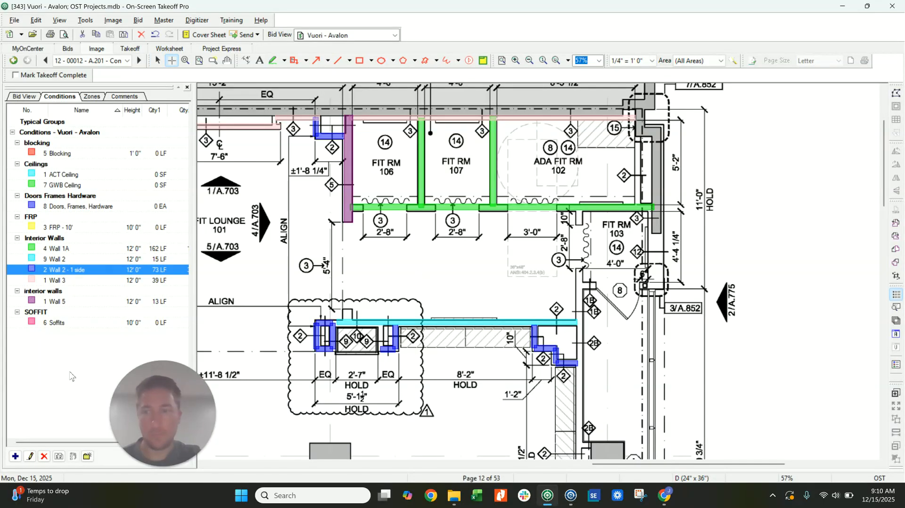
pyautogui.click(72, 255)
pyautogui.click(59, 456)
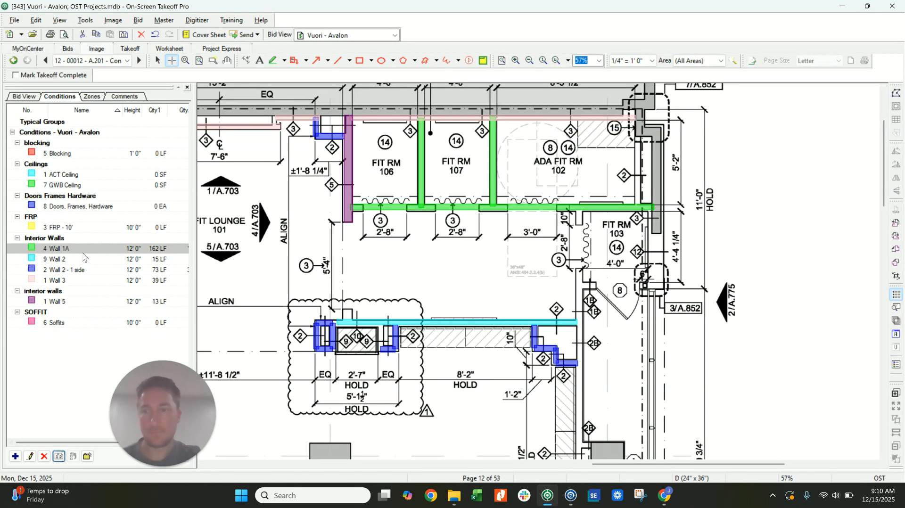
pyautogui.press('BackSpace')
pyautogui.write('B')
pyautogui.press('Return')
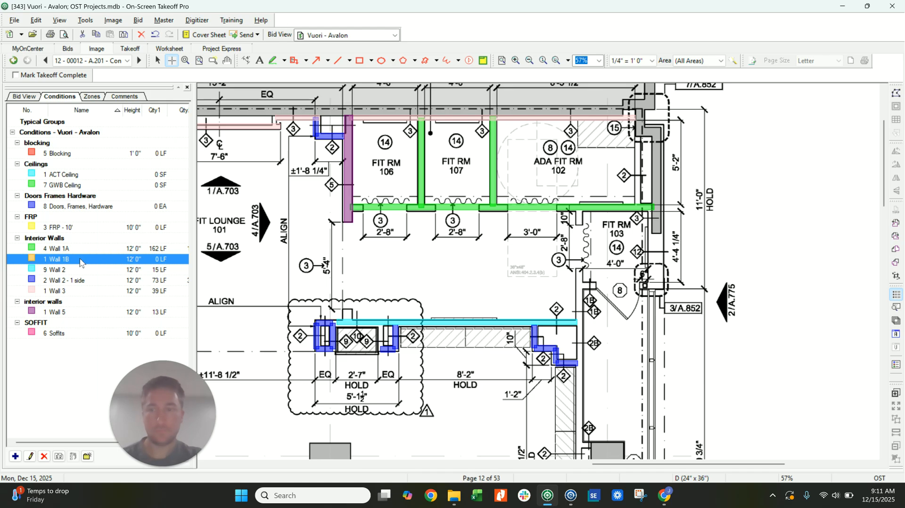
# Step: Trace Wall 1B along the curtain side of Fit Rm 103 down to Wall 2, and about 4' across the room's door 8 side
pyautogui.click(579, 208)
pyautogui.doubleClick(580, 333)
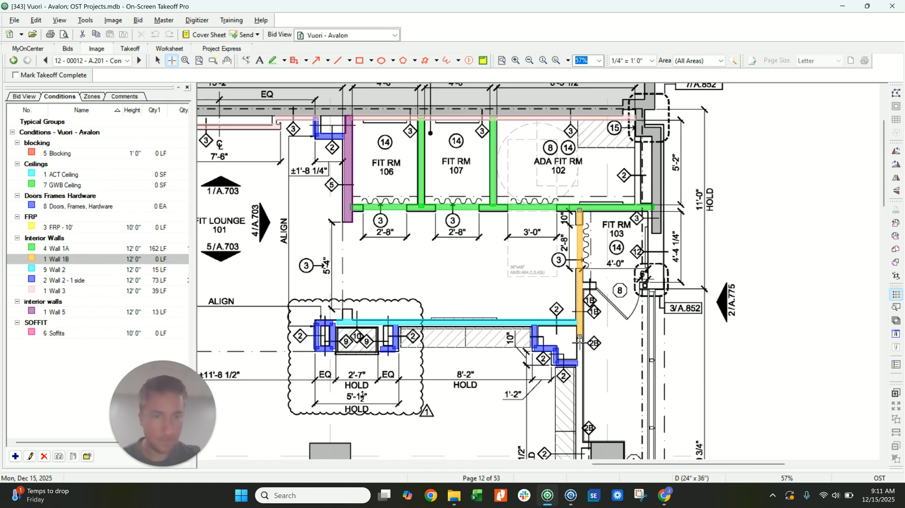
pyautogui.scroll(-1, 585, 263)
pyautogui.click(580, 248)
pyautogui.doubleClick(645, 249)
pyautogui.scroll(1, 613, 221)
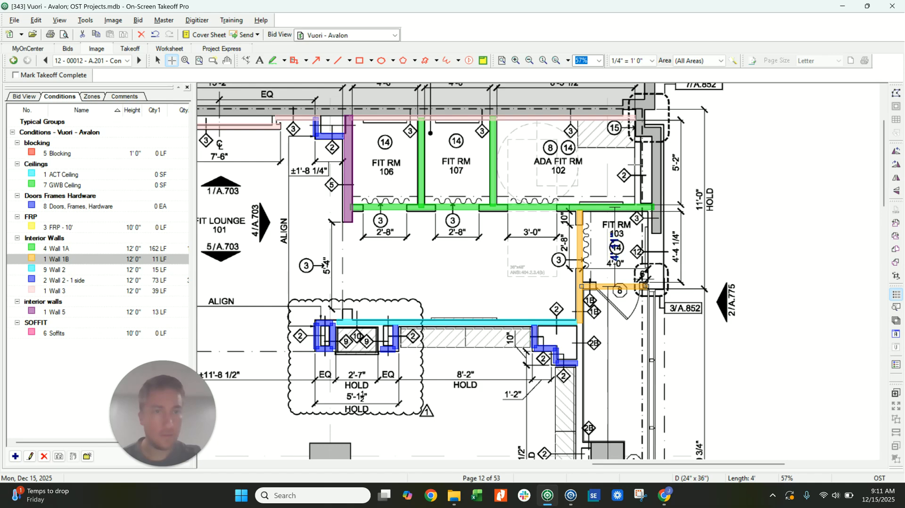
# Step: Trace Wall 2 - 1 side about 4' along the outer side of ADA Fit Rm 102
pyautogui.click(62, 280)
pyautogui.click(636, 206)
pyautogui.doubleClick(636, 136)
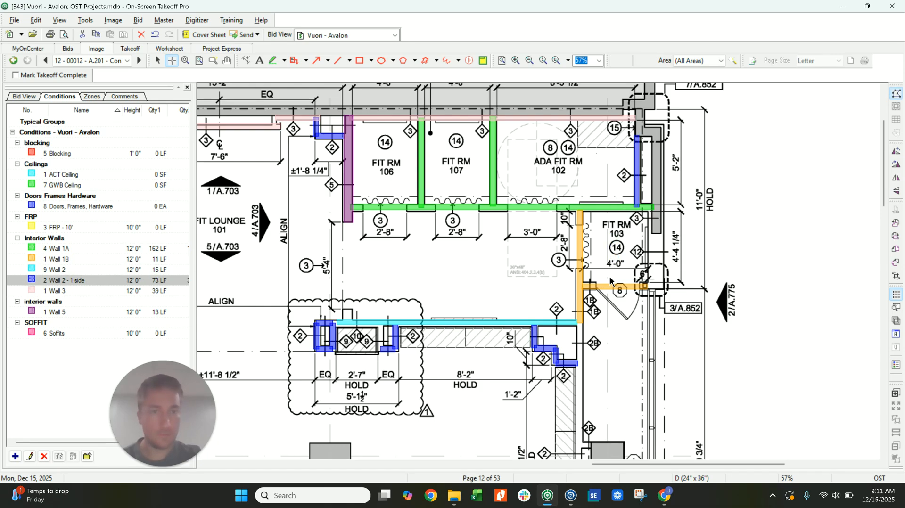
# Step: Trace Wall 3 about 1' along the existing wall end at the upper outer corner of Fit Rm 103
pyautogui.scroll(2, 663, 284)
pyautogui.moveTo(618, 268); pyautogui.dragTo(504, 185, button='middle')
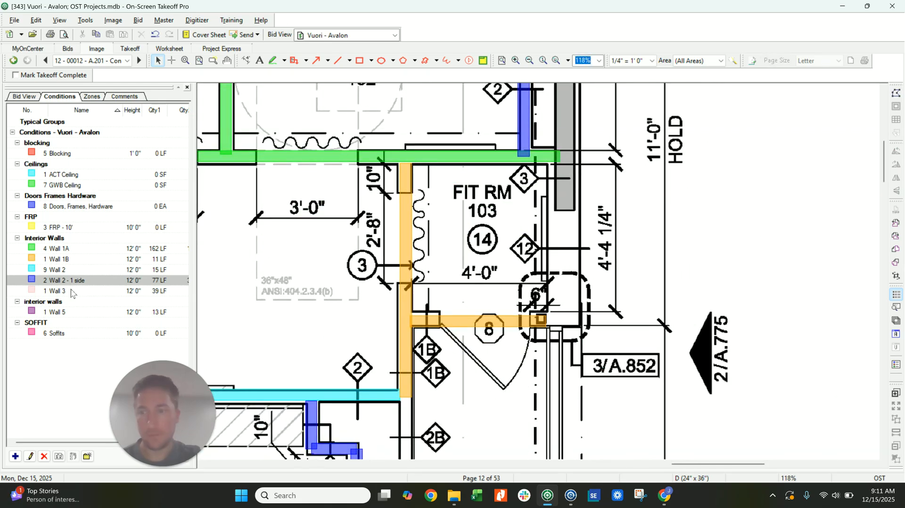
pyautogui.click(56, 291)
pyautogui.click(551, 163)
pyautogui.doubleClick(553, 210)
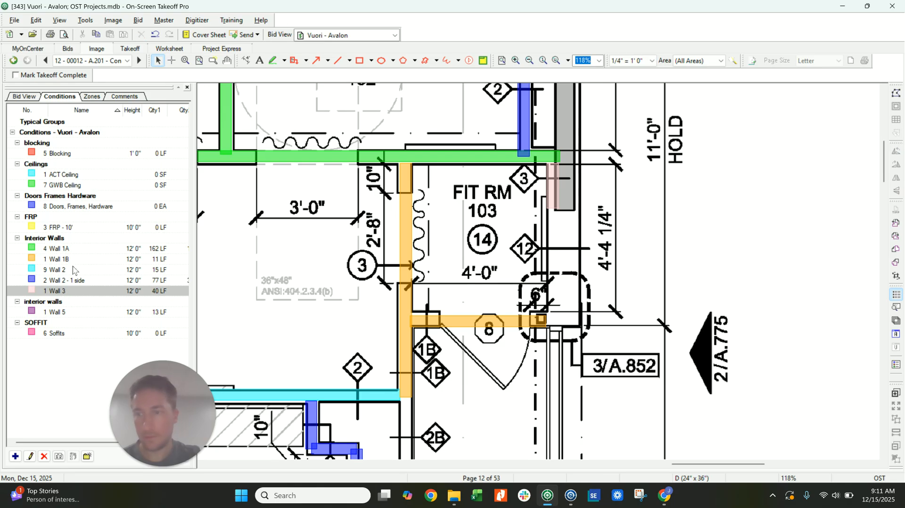
# Step: Duplicate the Wall 5 condition, name the copy Wall 12, and trace it about 3' 8" along the outer side of Fit Rm 103
pyautogui.click(65, 312)
pyautogui.click(59, 457)
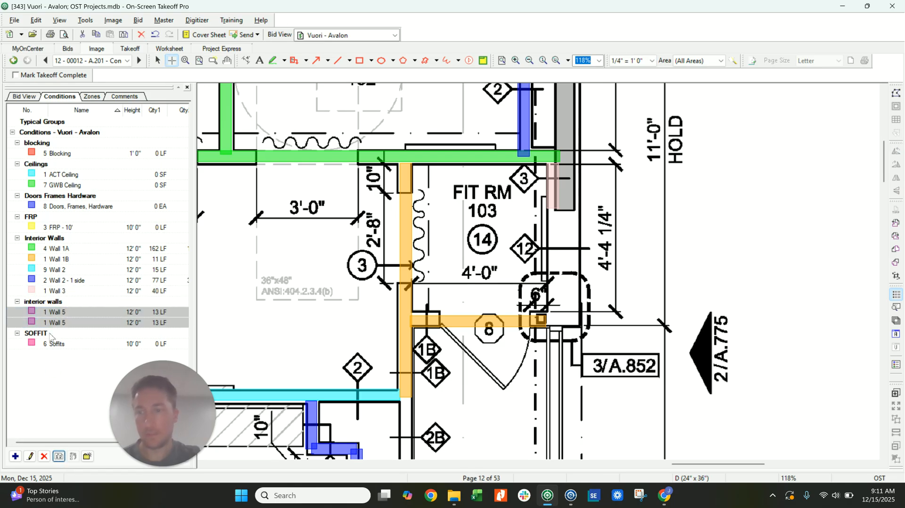
pyautogui.click(73, 302)
pyautogui.write('Wall 12')
pyautogui.press('Return')
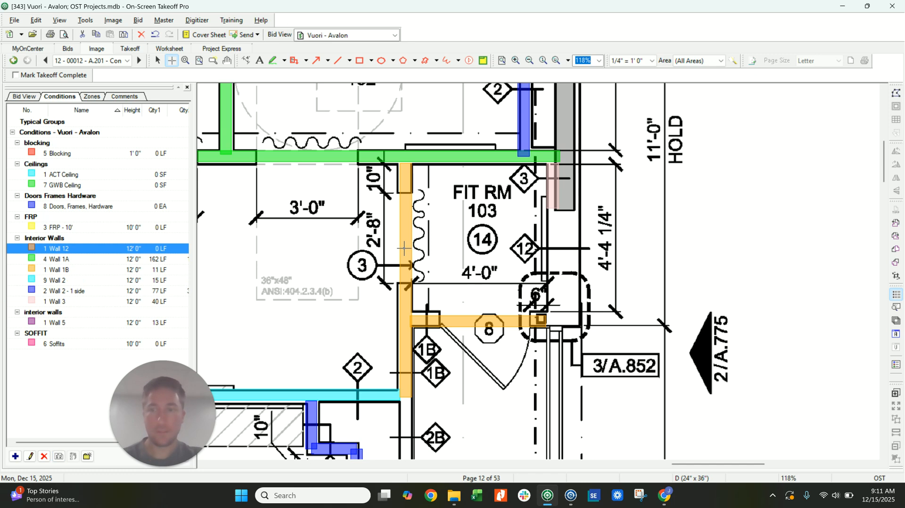
pyautogui.click(543, 198)
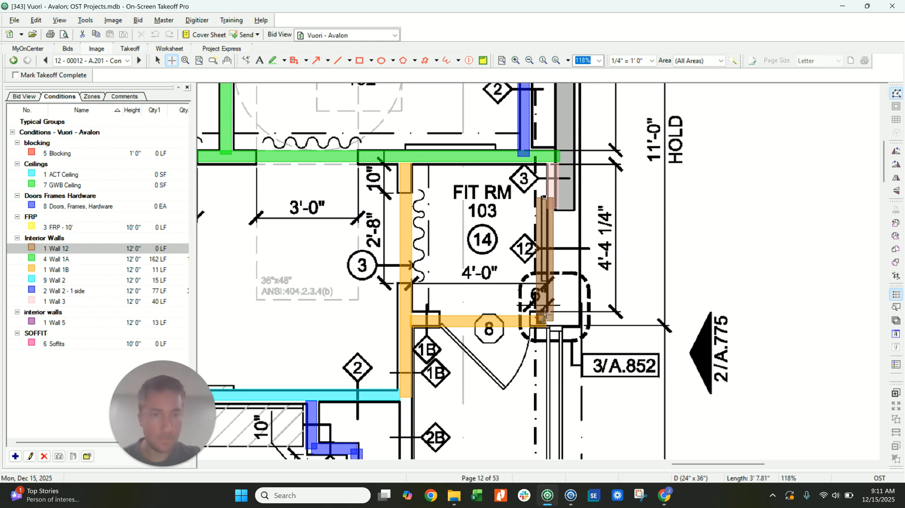
pyautogui.doubleClick(545, 320)
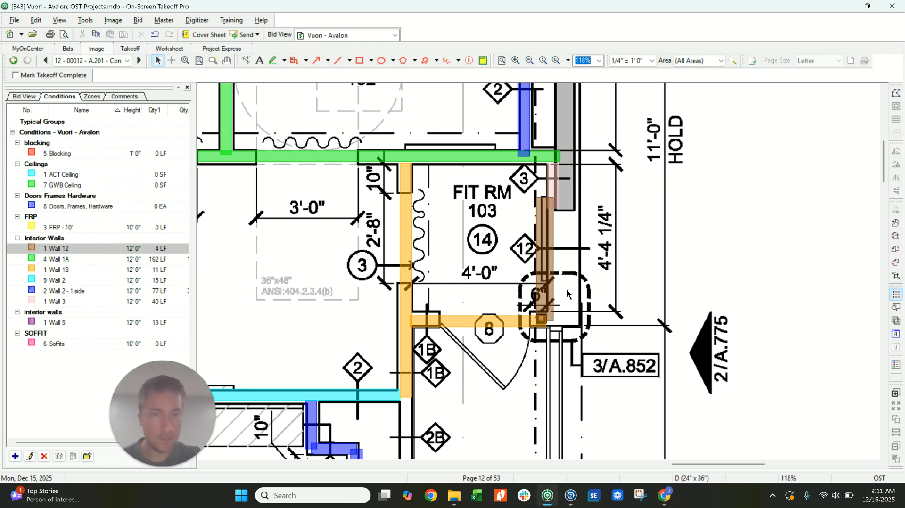
# Step: Shift the Wall 12 run outward onto the outer wall line beside Fit Rm 103
pyautogui.moveTo(543, 285); pyautogui.dragTo(564, 285)
pyautogui.scroll(-5, 455, 325)
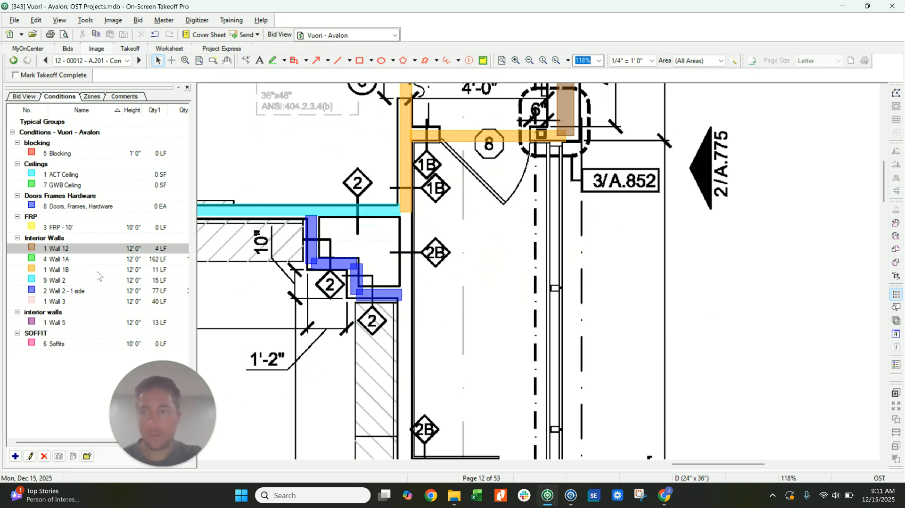
# Step: Duplicate the Wall 1B condition and name the copy Wall 2B
pyautogui.click(98, 271)
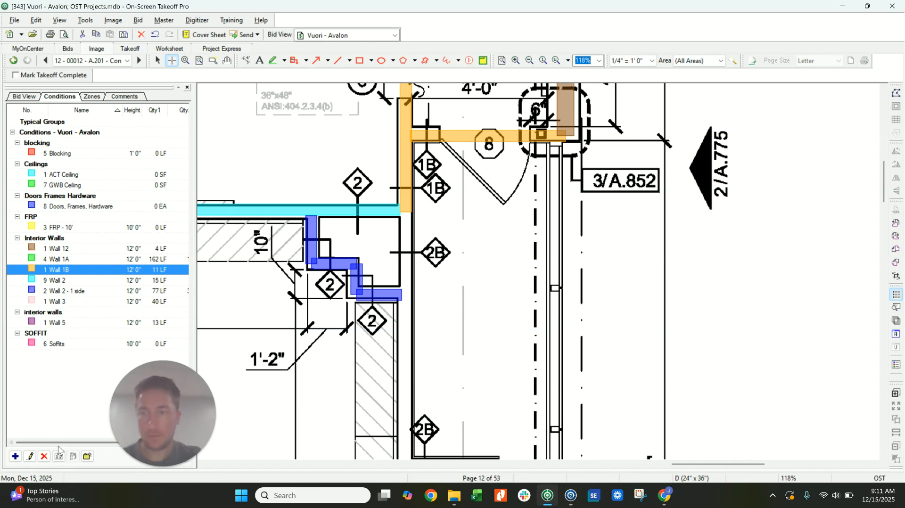
pyautogui.hotkey('ctrl', 'v')
pyautogui.press('BackSpace')
pyautogui.write('2')
pyautogui.press('Return')
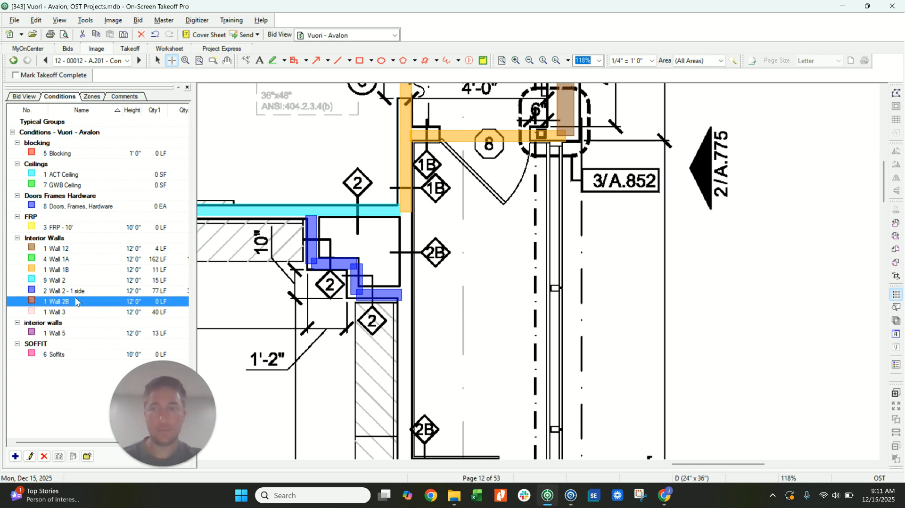
# Step: Trace Wall 2B about 8' from the lower end of Wall 1B to column A, turning in along the column stub's upper side
pyautogui.click(404, 208)
pyautogui.scroll(-4, 404, 208)
pyautogui.click(403, 260)
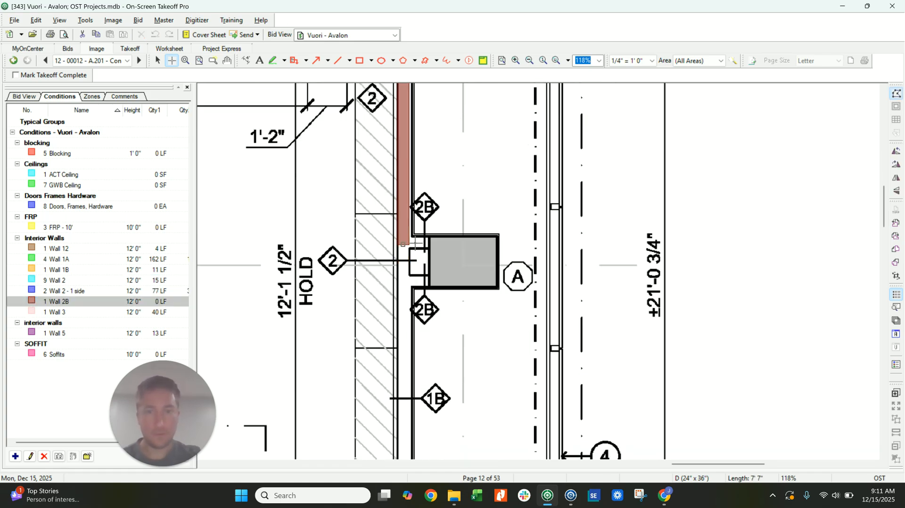
pyautogui.scroll(-2, 418, 244)
pyautogui.scroll(1, 412, 203)
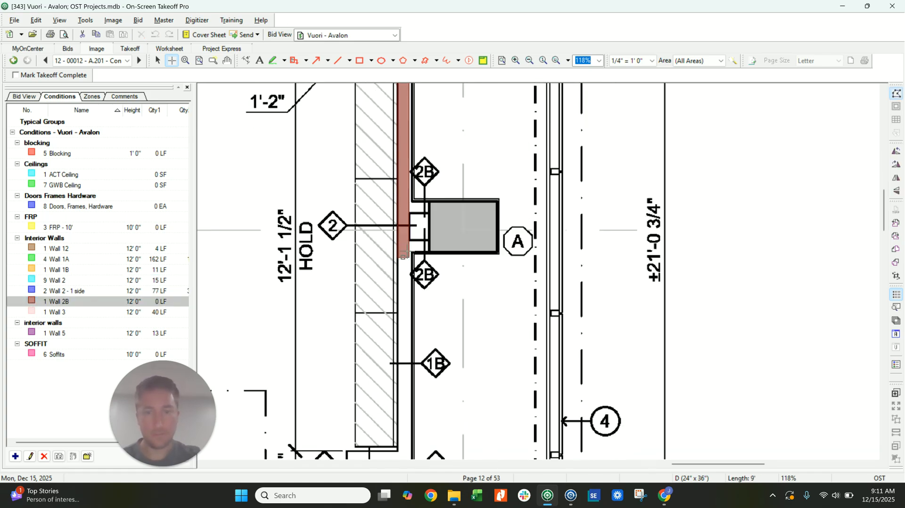
pyautogui.click(404, 206)
pyautogui.doubleClick(430, 207)
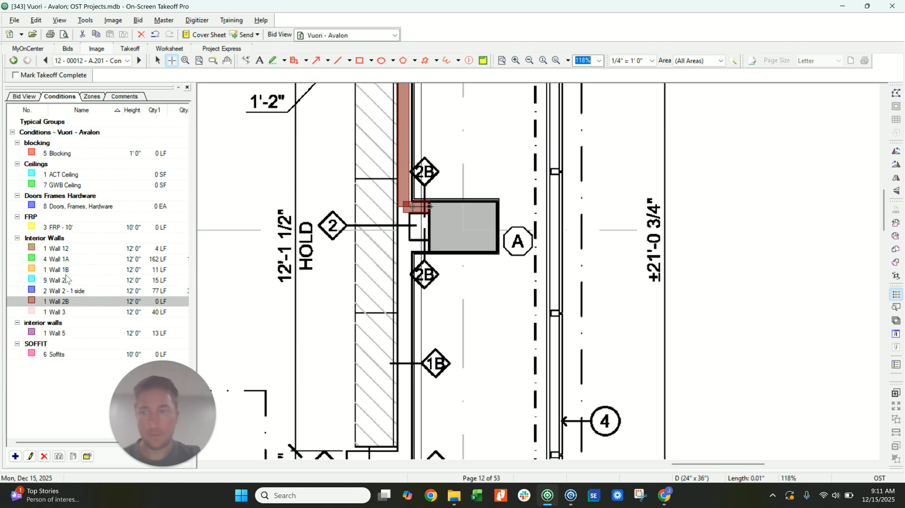
# Step: Trace Wall 2 - 1 side about 1' 1" across the column A stub, and Wall 2B about 11" along the stub's lower side
pyautogui.click(66, 292)
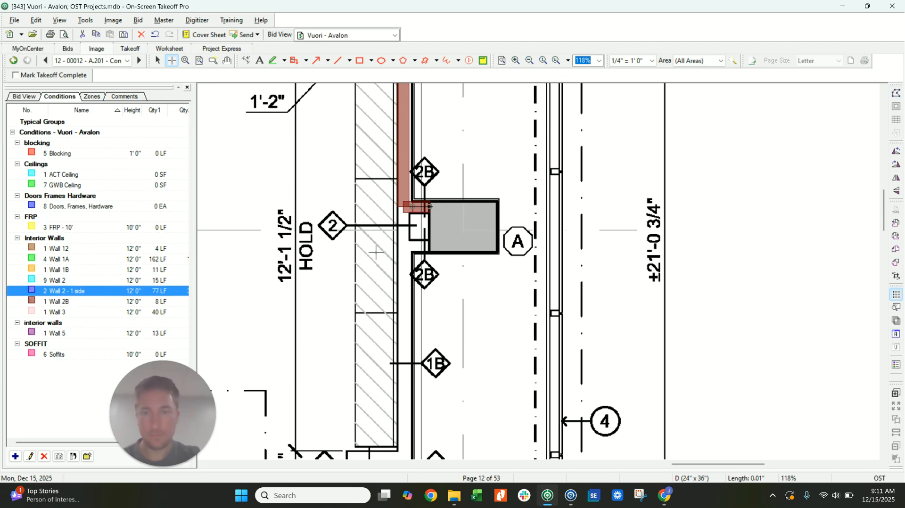
pyautogui.click(405, 213)
pyautogui.doubleClick(404, 250)
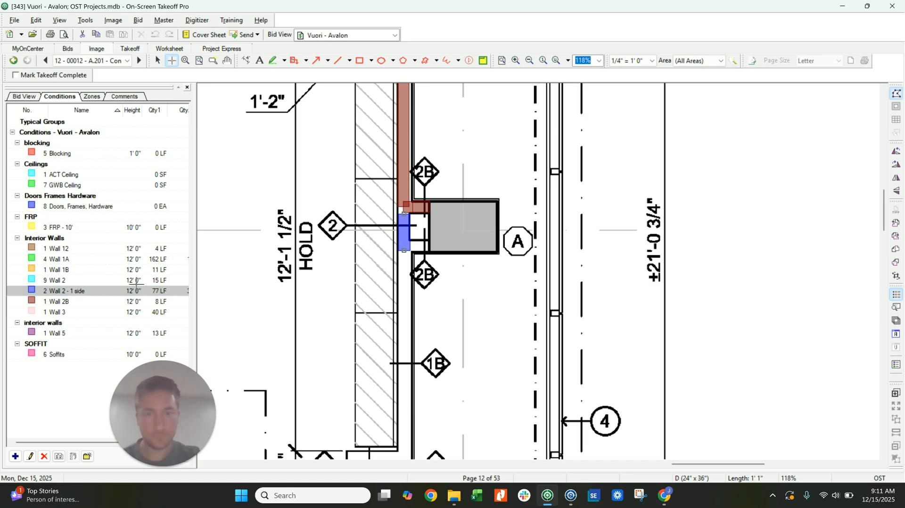
pyautogui.click(81, 301)
pyautogui.click(435, 247)
pyautogui.doubleClick(404, 247)
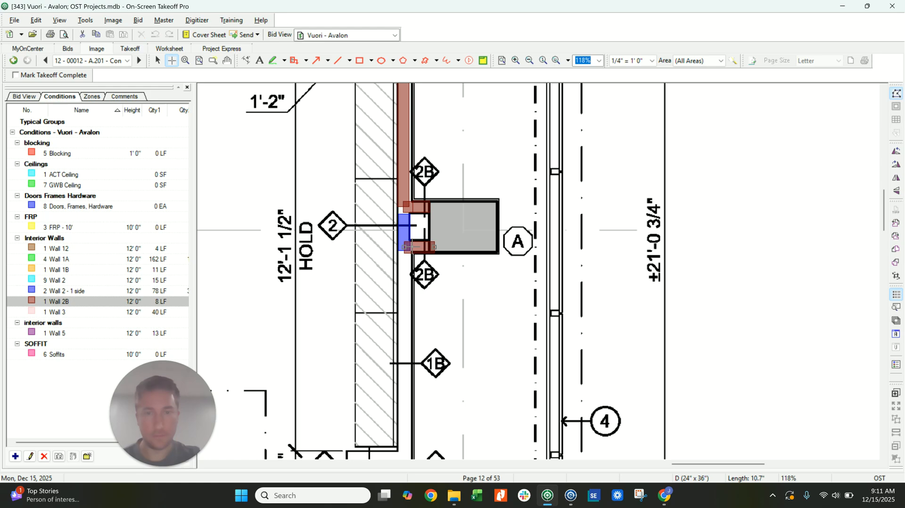
# Step: Trace Wall 1B about 5' 10" from the column A stub down to the boxed wall end below
pyautogui.click(73, 273)
pyautogui.click(407, 251)
pyautogui.scroll(-2, 405, 290)
pyautogui.scroll(-2, 406, 290)
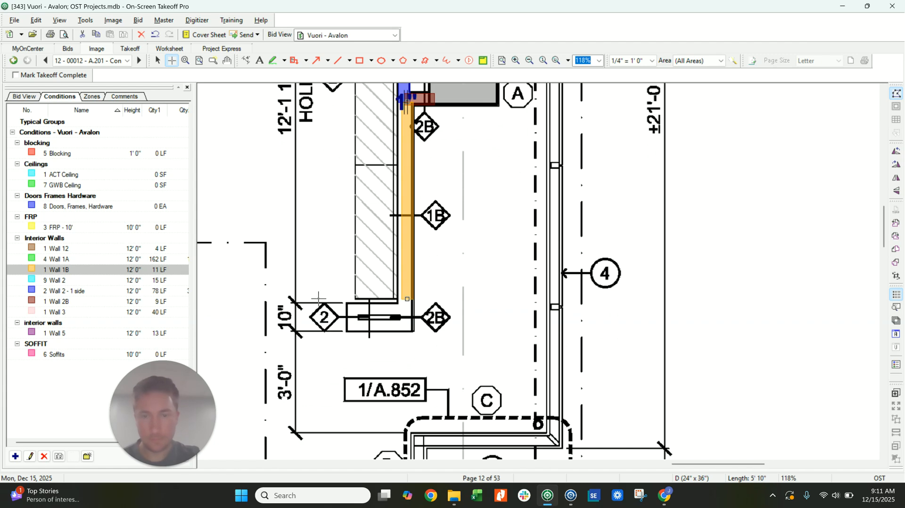
# Step: Trace Wall 2 - 1 side around the 10" deep boxed wall end below the Wall 1B run
pyautogui.click(99, 282)
pyautogui.click(75, 291)
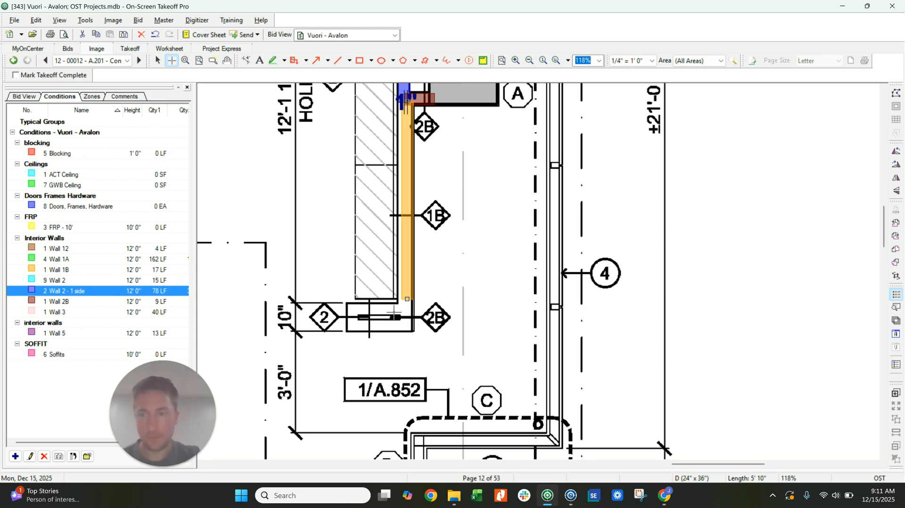
pyautogui.click(408, 300)
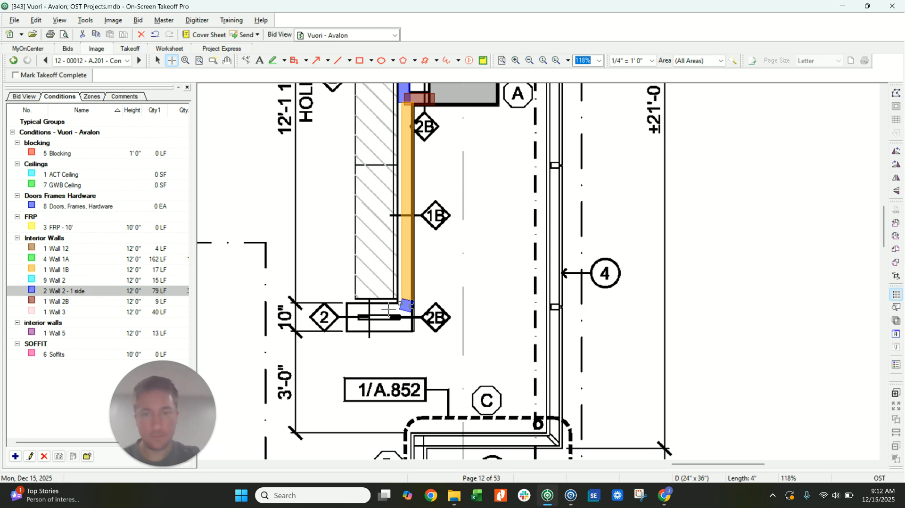
pyautogui.press('Escape')
pyautogui.click(407, 304)
pyautogui.click(353, 305)
pyautogui.click(354, 325)
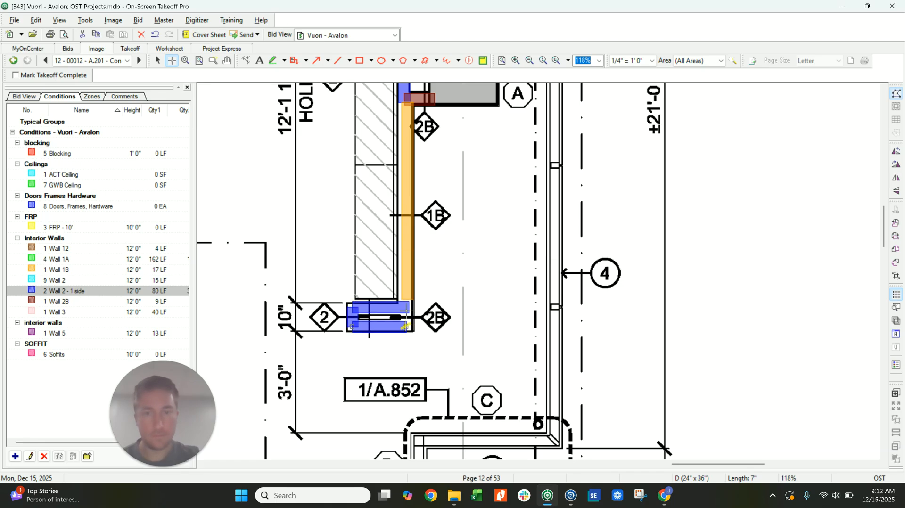
pyautogui.doubleClick(457, 309)
# Step: Trace Wall 2 - 1 side about 2' from the storefront end to the fire extinguisher wall at the plan's lower corner
pyautogui.scroll(-3, 458, 308)
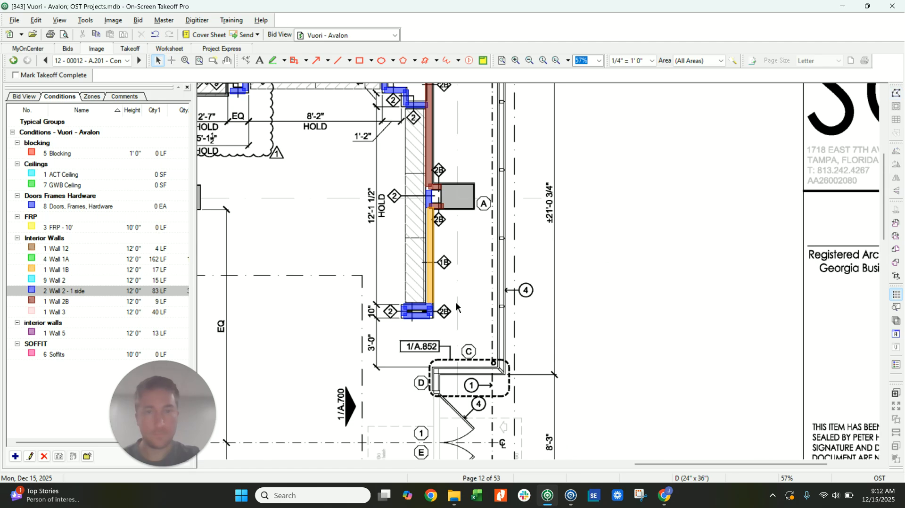
pyautogui.click(486, 228)
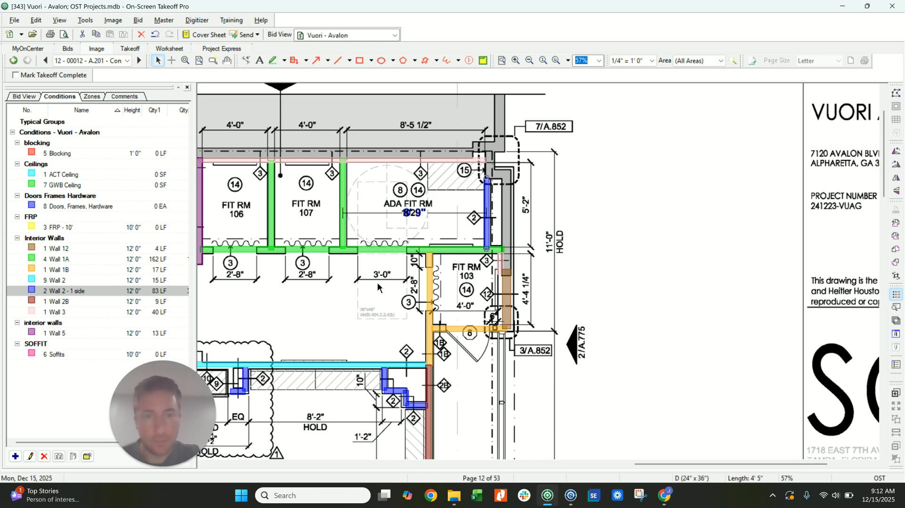
pyautogui.scroll(-15, 411, 282)
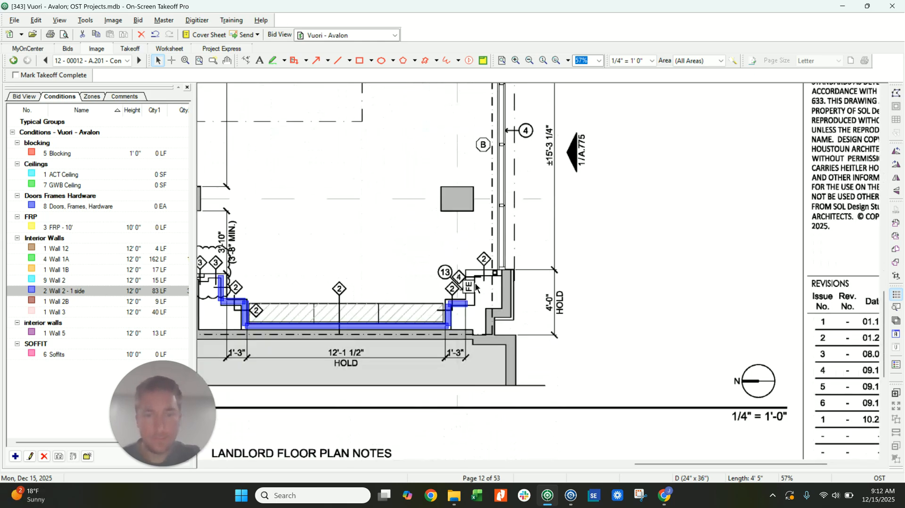
pyautogui.press('t')
pyautogui.click(499, 274)
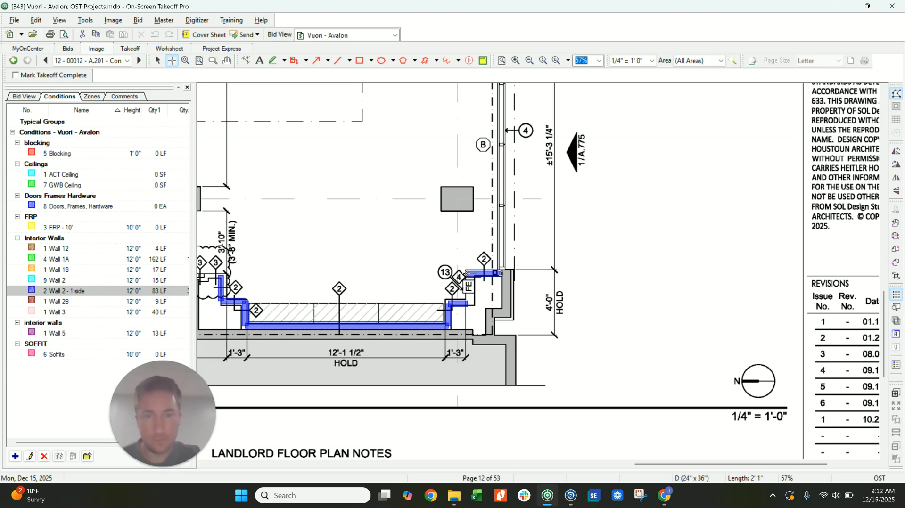
pyautogui.doubleClick(469, 274)
# Step: Duplicate the Wall 2 condition as Wall 4 and trace it about 2' along the fire extinguisher (FE) wall
pyautogui.scroll(5, 467, 284)
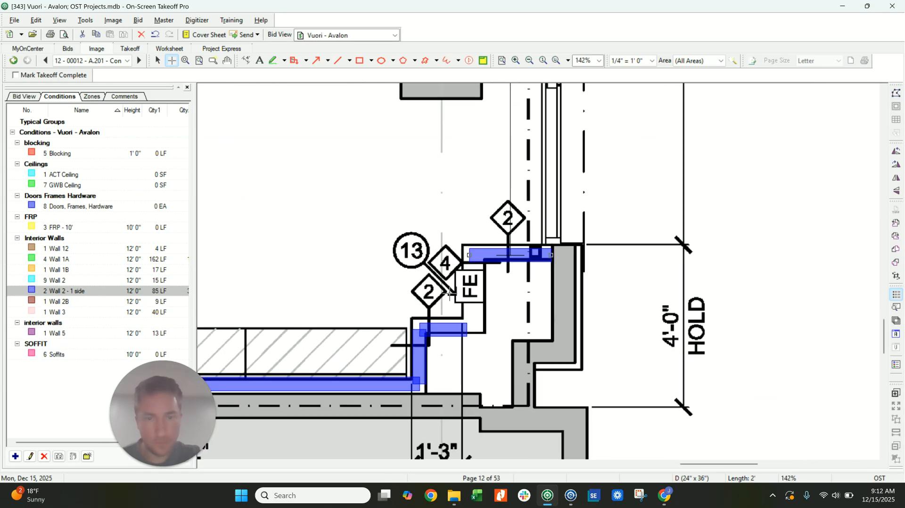
pyautogui.click(66, 278)
pyautogui.click(73, 456)
pyautogui.press('BackSpace')
pyautogui.write('4')
pyautogui.press('Return')
pyautogui.moveTo(475, 251); pyautogui.dragTo(475, 328)
# Step: Trace Wall 3 about 8' along the stepped wall in the clouded 7'-4 3/4" bay, between the two Wall 2 returns
pyautogui.scroll(-5, 371, 306)
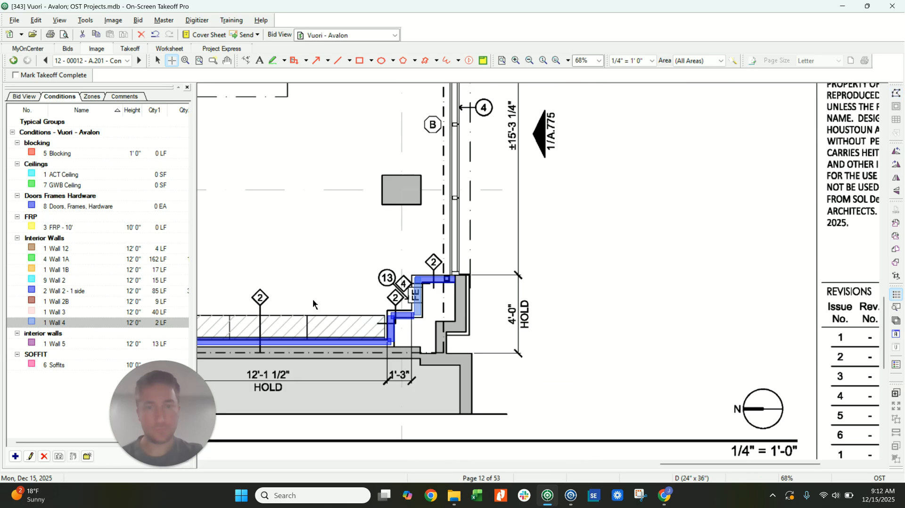
pyautogui.scroll(-5, 404, 305)
pyautogui.moveTo(404, 306); pyautogui.dragTo(485, 307, button='middle')
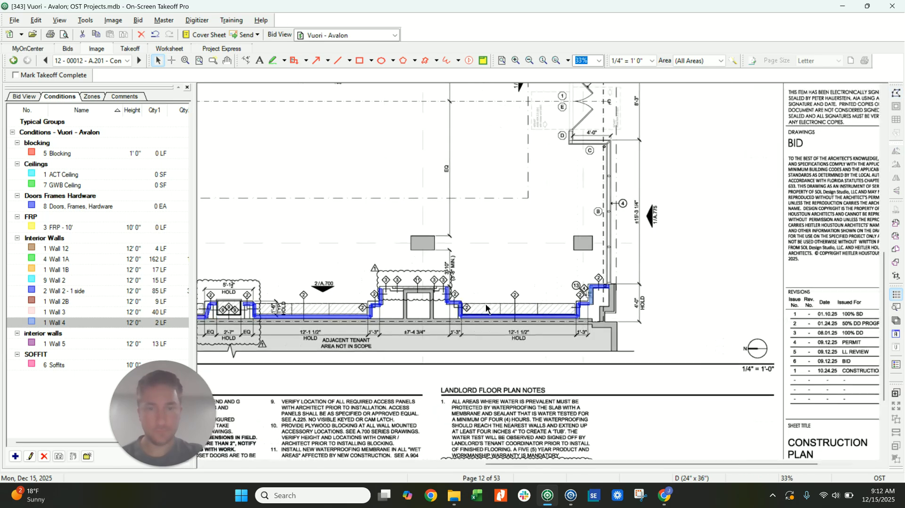
pyautogui.scroll(3, 484, 303)
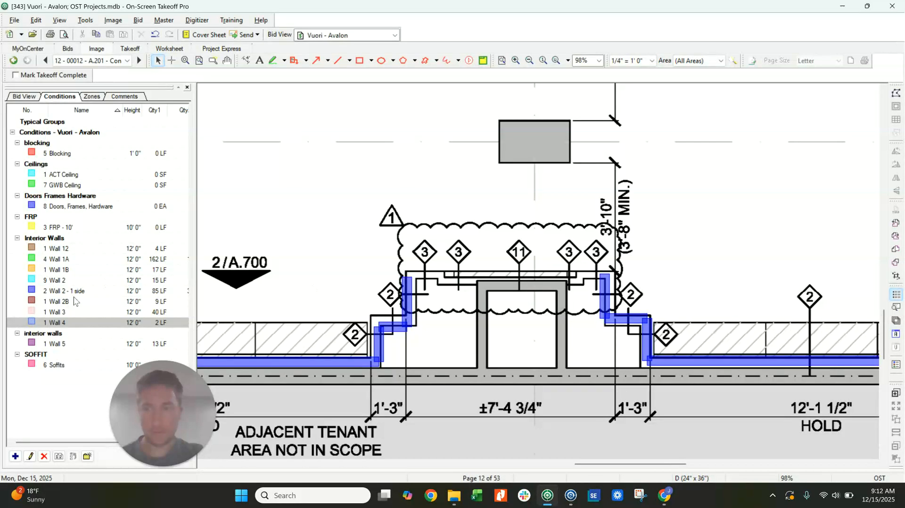
pyautogui.click(86, 322)
pyautogui.click(59, 312)
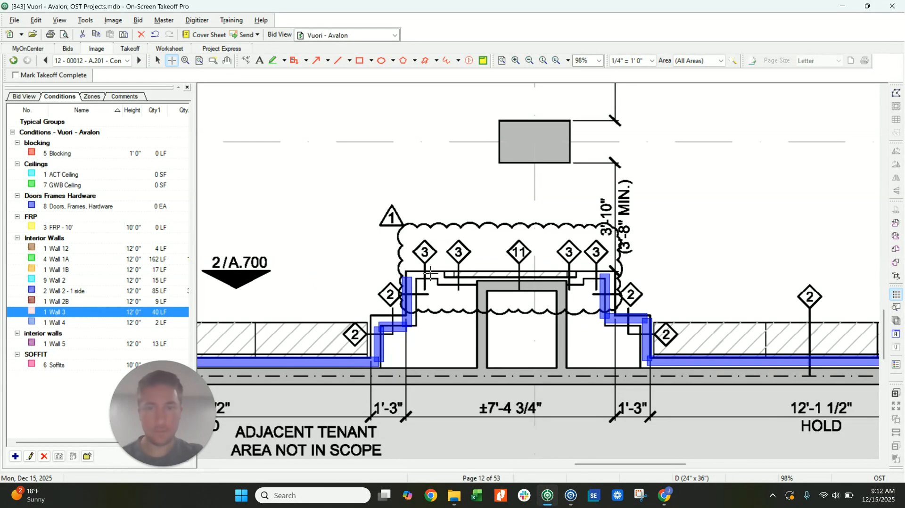
pyautogui.click(406, 273)
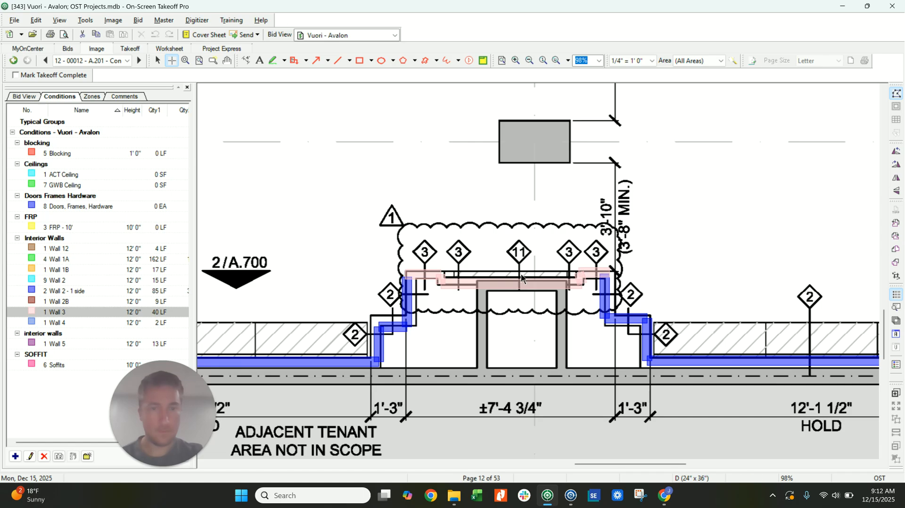
pyautogui.press('Escape')
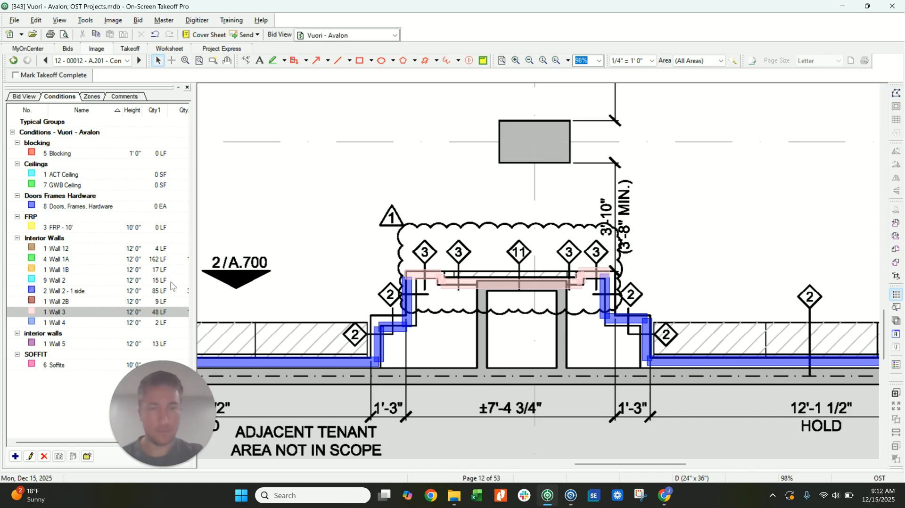
# Step: Duplicate the Wall 12 condition as Wall 11 and trace it about 5' along the hatched panel in the clouded bay
pyautogui.click(73, 248)
pyautogui.click(58, 456)
pyautogui.write('Wall 1C')
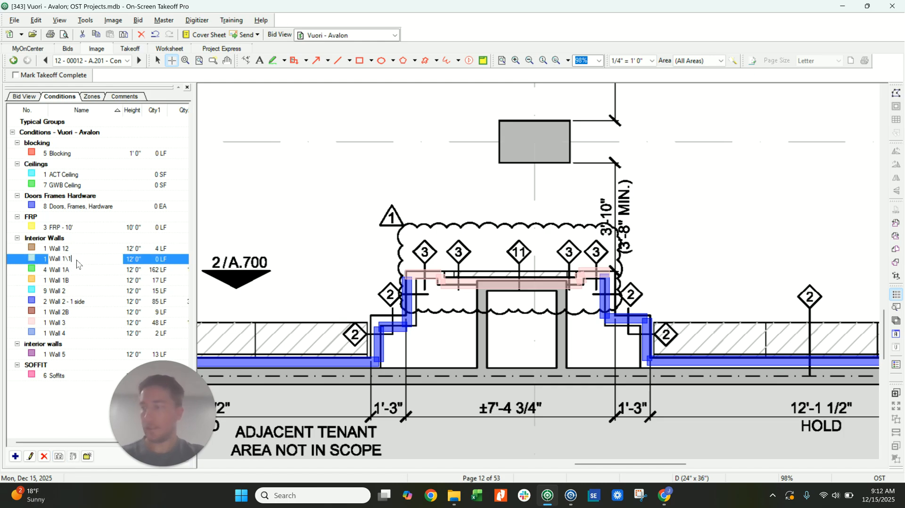
pyautogui.press('Return')
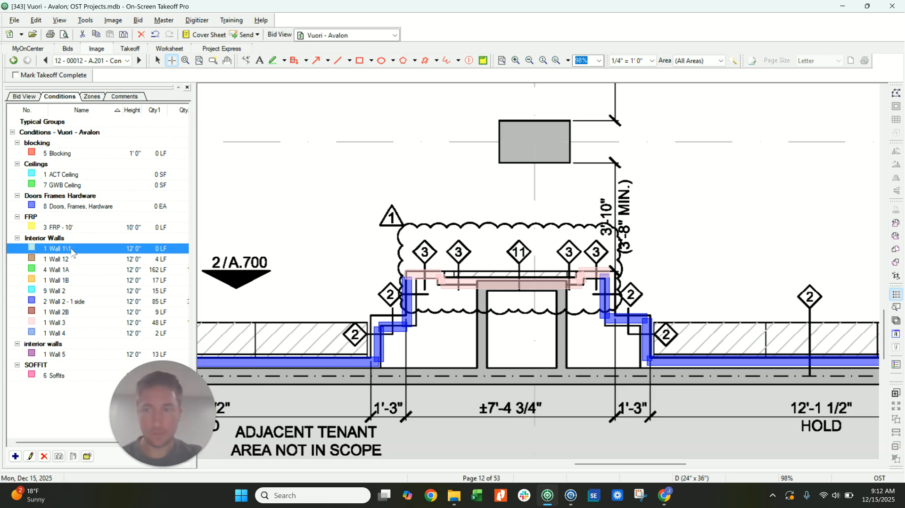
pyautogui.click(70, 250)
pyautogui.press('BackSpace')
pyautogui.press('Return')
pyautogui.click(443, 275)
pyautogui.doubleClick(578, 275)
# Step: Set the Wall 11 condition's thickness to 3"
pyautogui.doubleClick(108, 246)
pyautogui.click(435, 211)
pyautogui.write('3')
pyautogui.press('Tab')
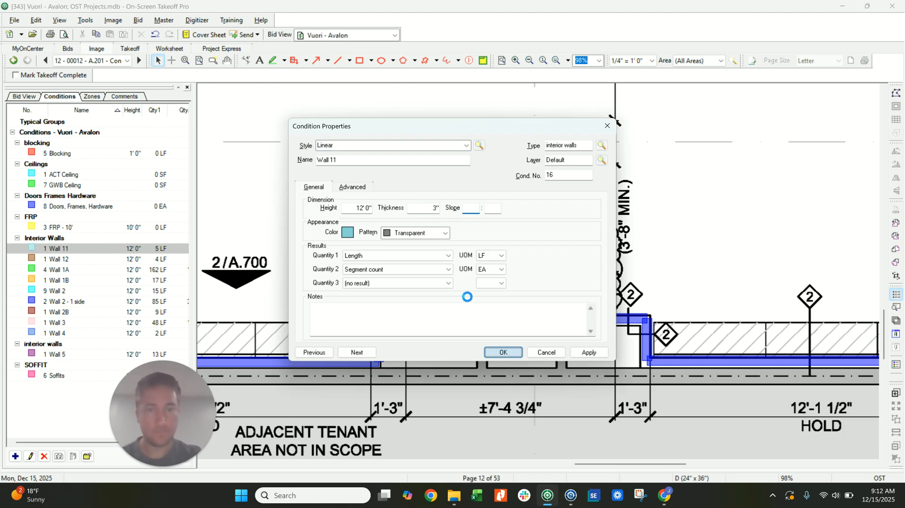
pyautogui.press('Return')
# Step: Duplicate the Wall 2 - 1 side condition and name the copy Wall 9 - 1 side
pyautogui.scroll(-1, 322, 270)
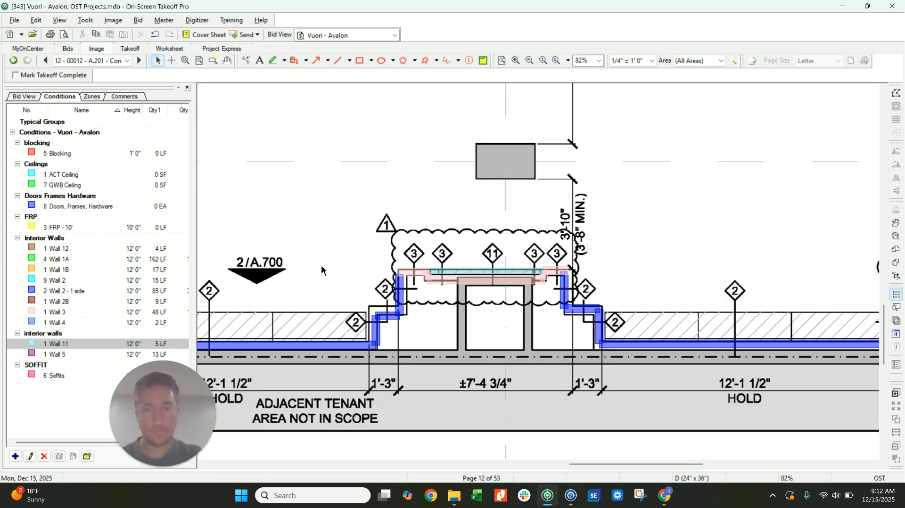
pyautogui.hscroll(-6, 321, 270)
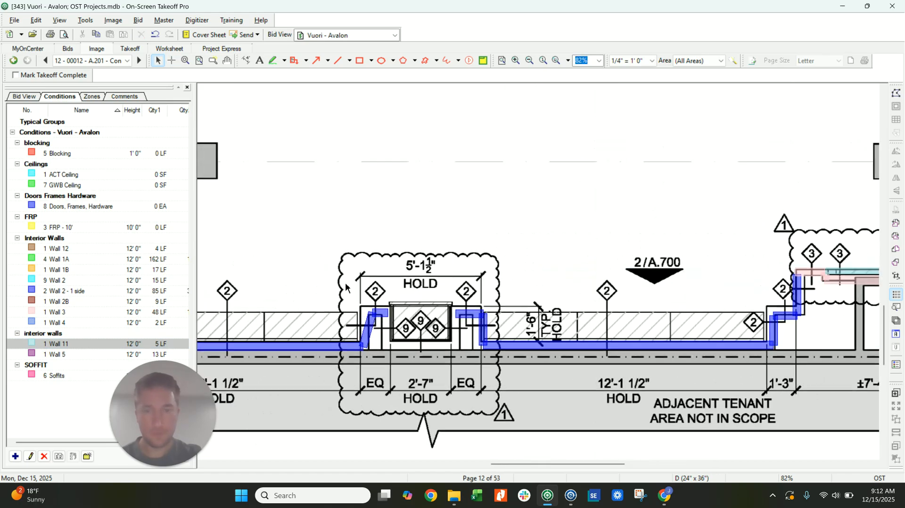
pyautogui.click(77, 282)
pyautogui.click(85, 291)
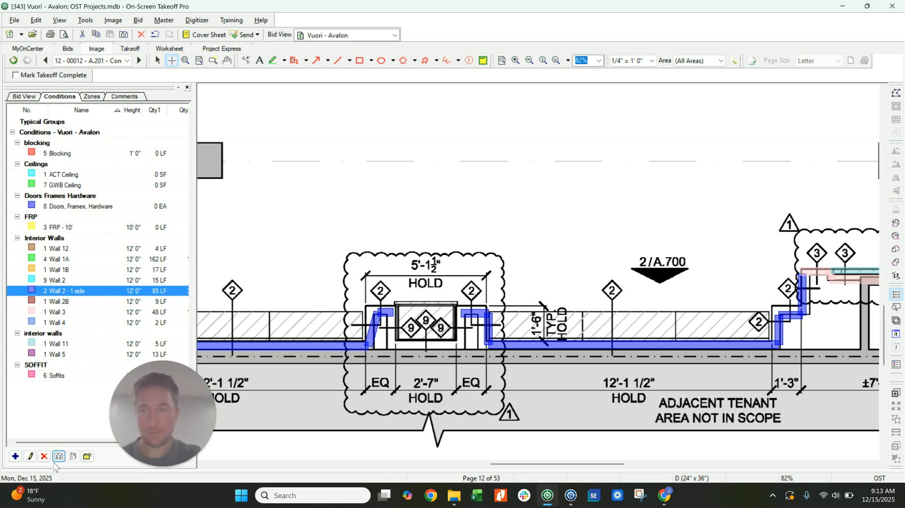
pyautogui.click(67, 301)
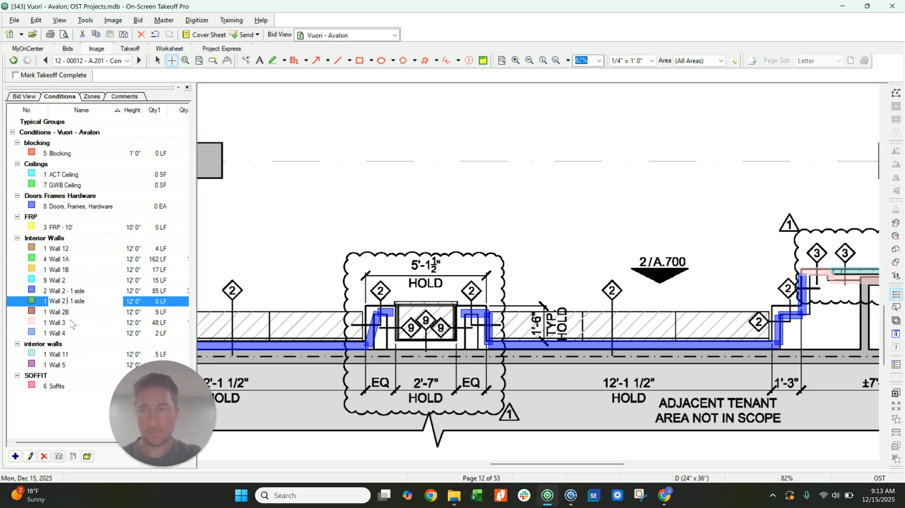
pyautogui.press('BackSpace')
pyautogui.press('BackSpace')
pyautogui.write('9')
pyautogui.press('Return')
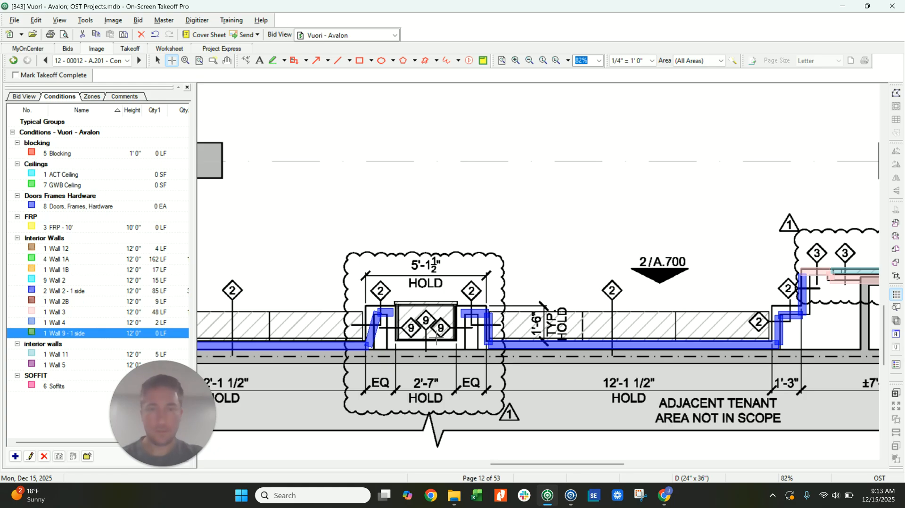
# Step: Trace Wall 9 - 1 side about 6' around three sides of the 2'-7" niche in the clouded area
pyautogui.click(391, 311)
pyautogui.click(391, 348)
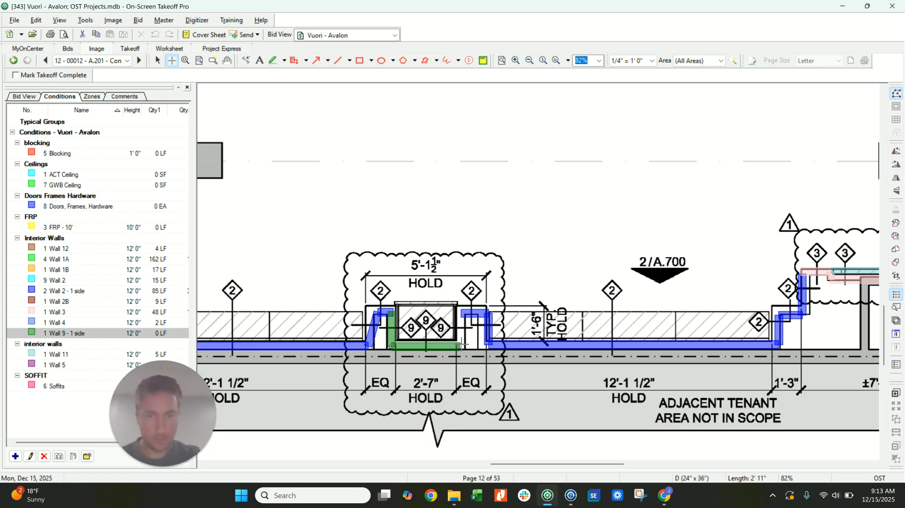
pyautogui.doubleClick(460, 314)
pyautogui.press('Escape')
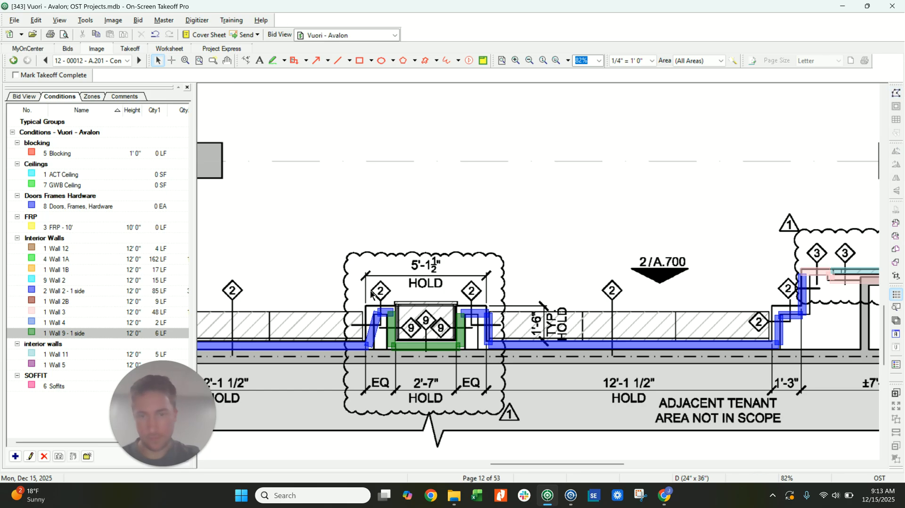
# Step: Trace Wall 2 - 1 side along the stepped corner, around the 2B/3 stub wall, and across the double-door front of VM STG 125 to Wall 1A
pyautogui.scroll(-3, 357, 290)
pyautogui.moveTo(578, 285); pyautogui.dragTo(813, 316, button='middle')
pyautogui.scroll(4, 475, 336)
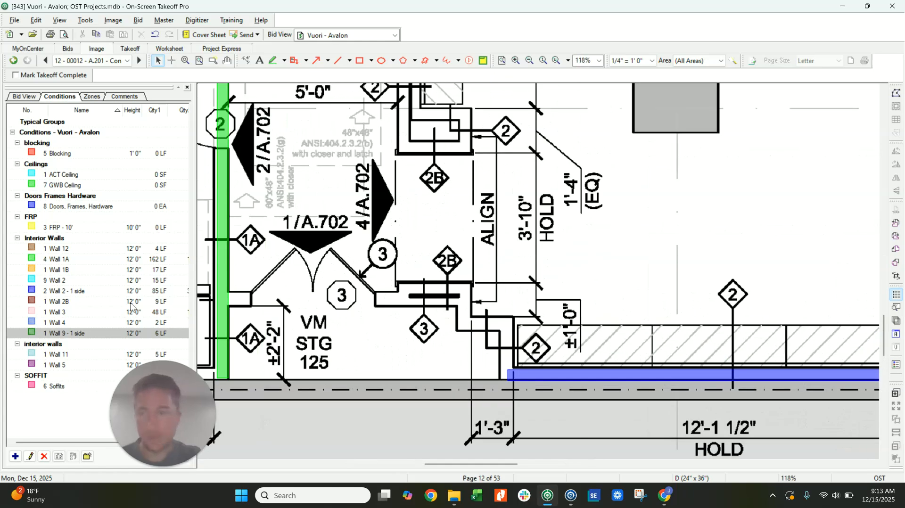
pyautogui.click(88, 281)
pyautogui.press('Down')
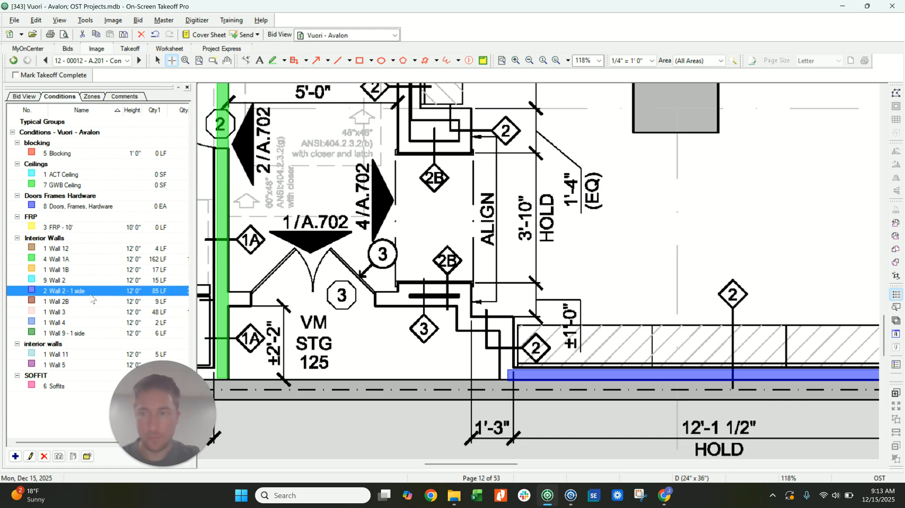
pyautogui.click(508, 378)
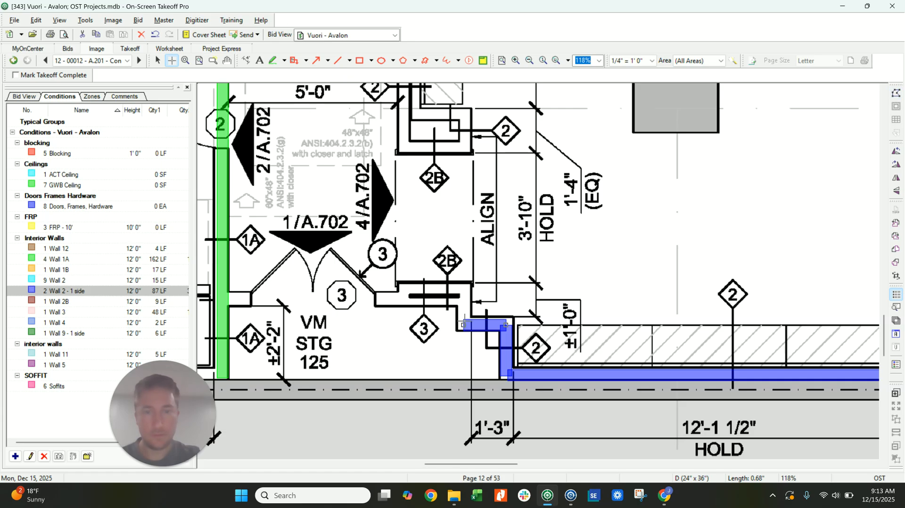
pyautogui.click(464, 309)
pyautogui.click(464, 287)
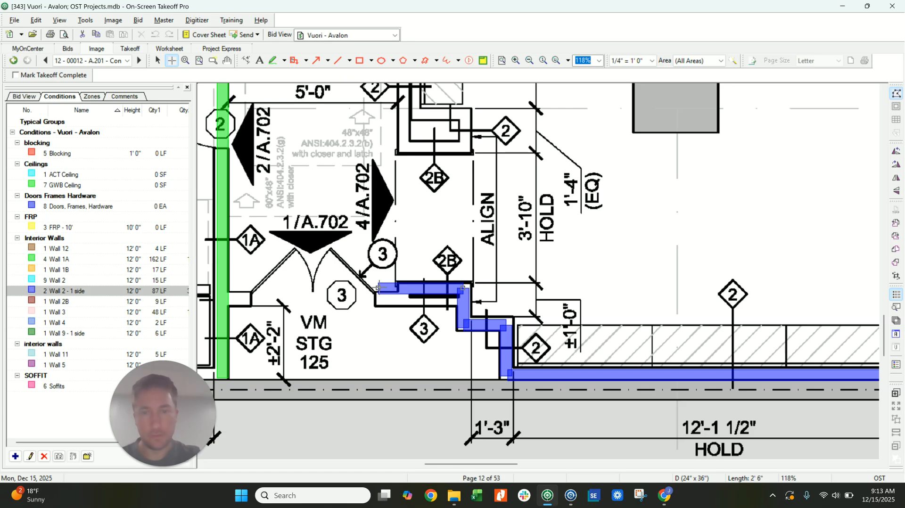
pyautogui.click(382, 301)
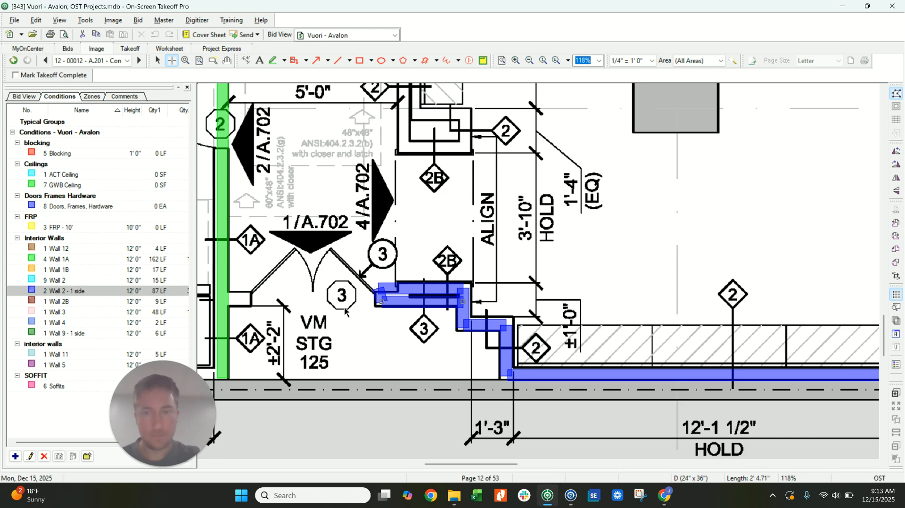
pyautogui.moveTo(365, 302); pyautogui.dragTo(492, 324, button='middle')
pyautogui.moveTo(508, 320)
pyautogui.mouseDown()
pyautogui.moveTo(513, 323)
pyautogui.moveTo(347, 323)
pyautogui.mouseUp()
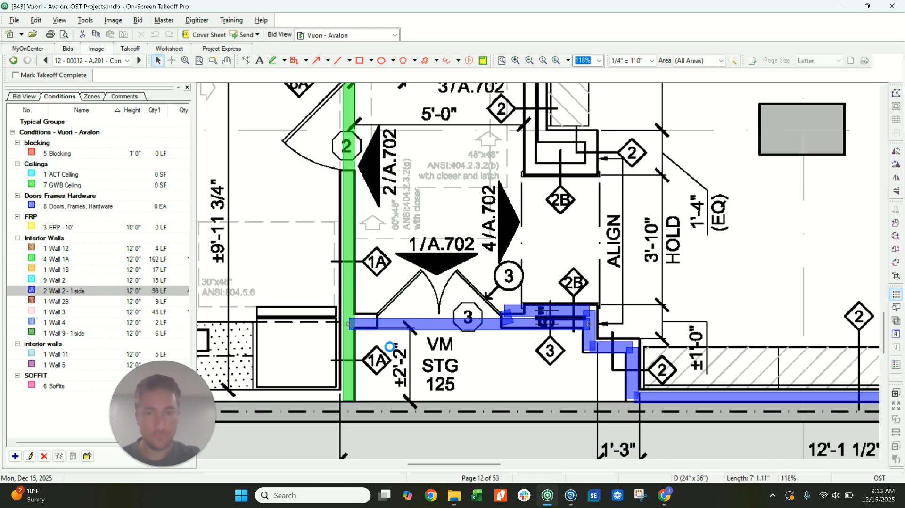
# Step: Trace Wall 2 - 1 side about 7' around the lower 1'-4" return tagged 2B and up to the corner of ADA WC 124
pyautogui.scroll(-2, 354, 339)
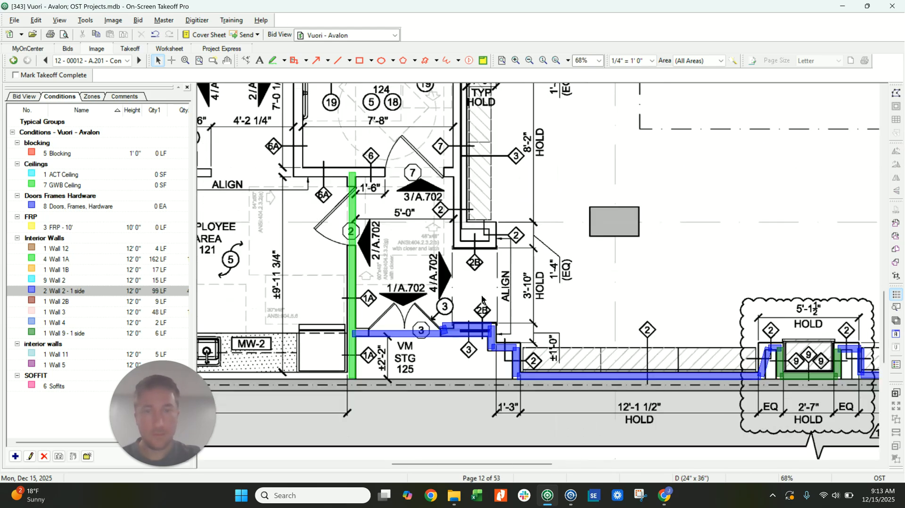
pyautogui.scroll(3, 482, 299)
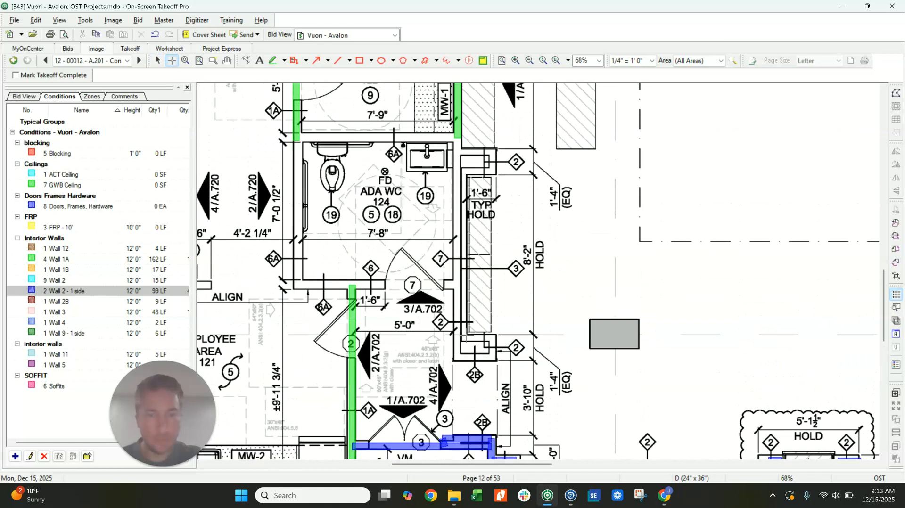
pyautogui.click(462, 337)
pyautogui.click(494, 358)
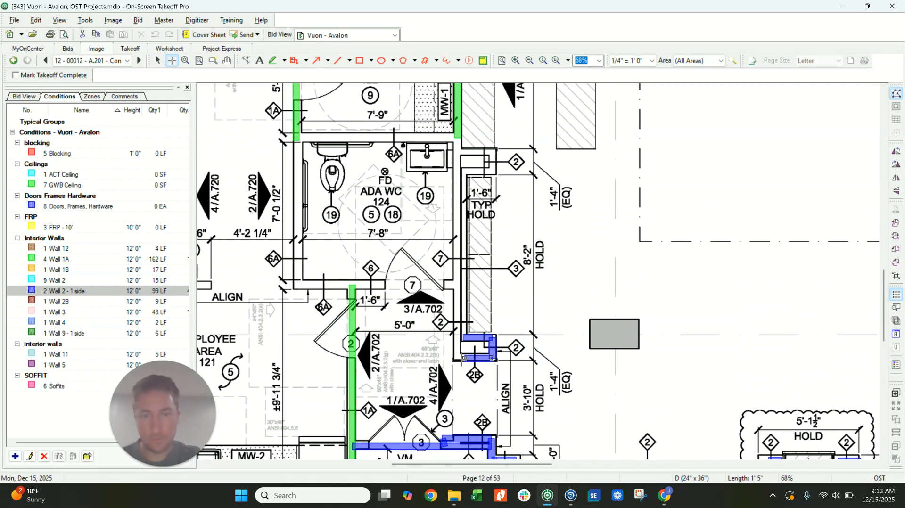
pyautogui.click(458, 359)
pyautogui.doubleClick(459, 290)
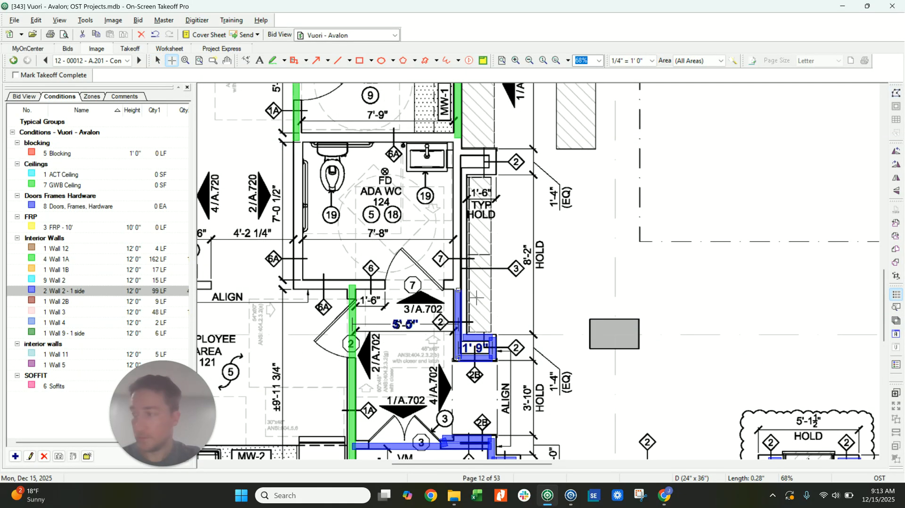
# Step: Trace Wall 3 about 9' along the 8'-2" hatched fixture bay beside ADA WC 124
pyautogui.click(75, 314)
pyautogui.click(466, 335)
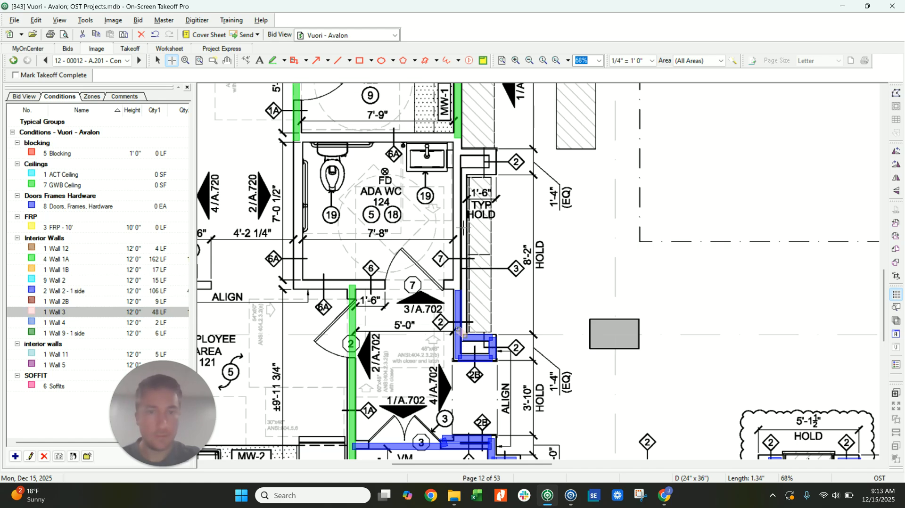
pyautogui.doubleClick(465, 173)
# Step: Trace Wall 2 - 1 side about 5' around the upper 1'-4" return beside ADA WC 124
pyautogui.click(456, 308)
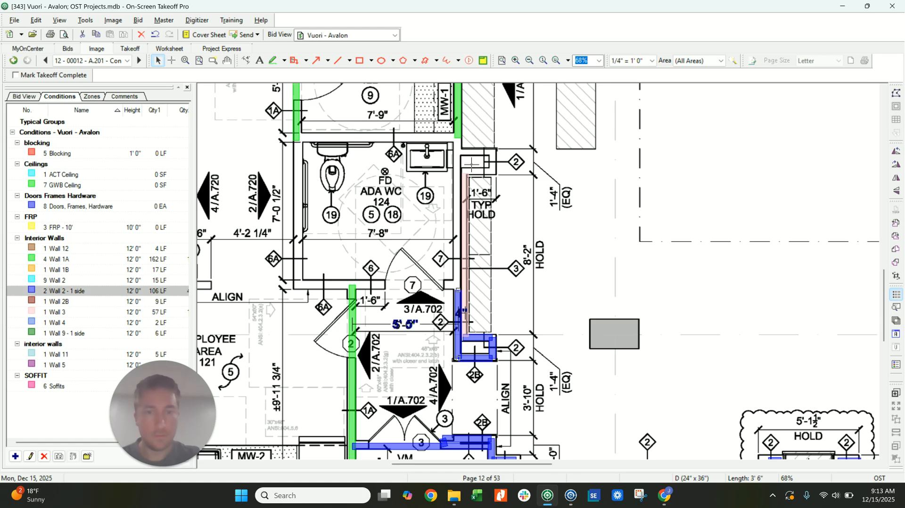
pyautogui.click(465, 174)
pyautogui.click(493, 173)
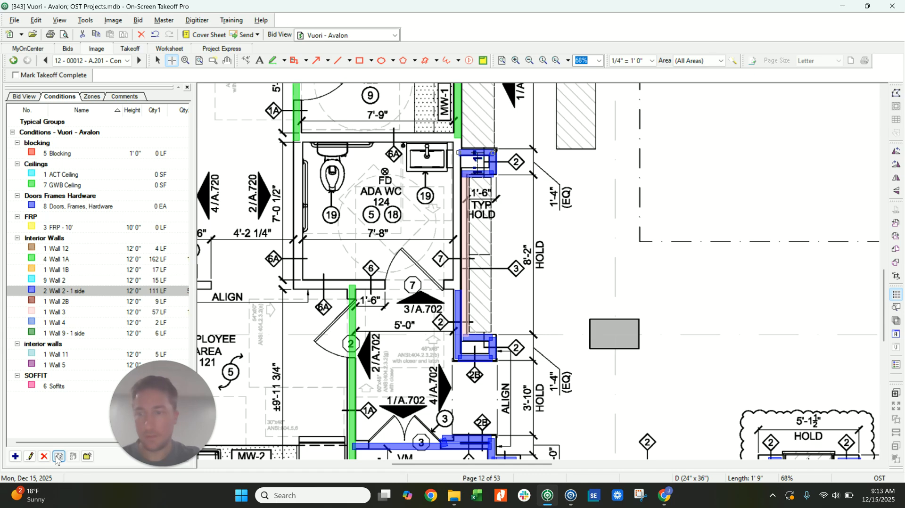
# Step: Duplicate the Wall 2 - 1 side condition as Wall 7 - 1 side and trace it about 8' along the ADA WC 124 wall tagged 7
pyautogui.hotkey('ctrl', 'd')
pyautogui.write('Wall 7 - 1 side')
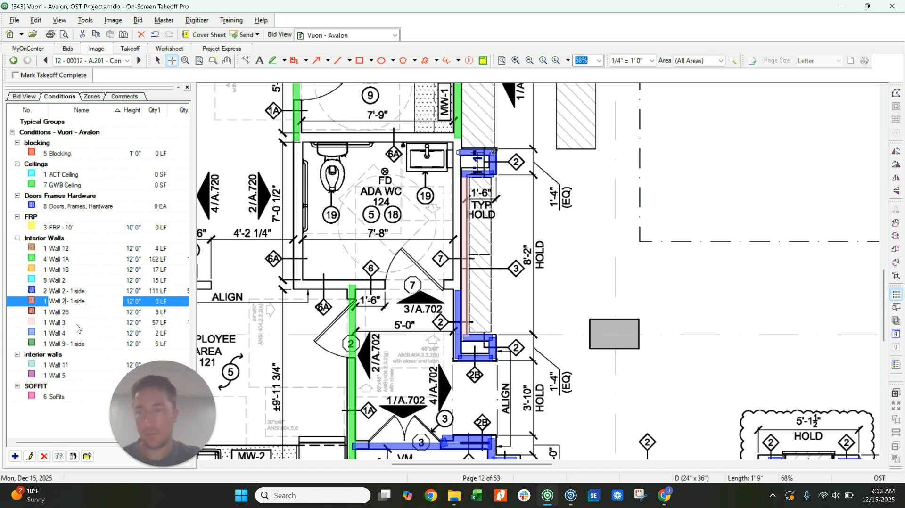
pyautogui.press('Return')
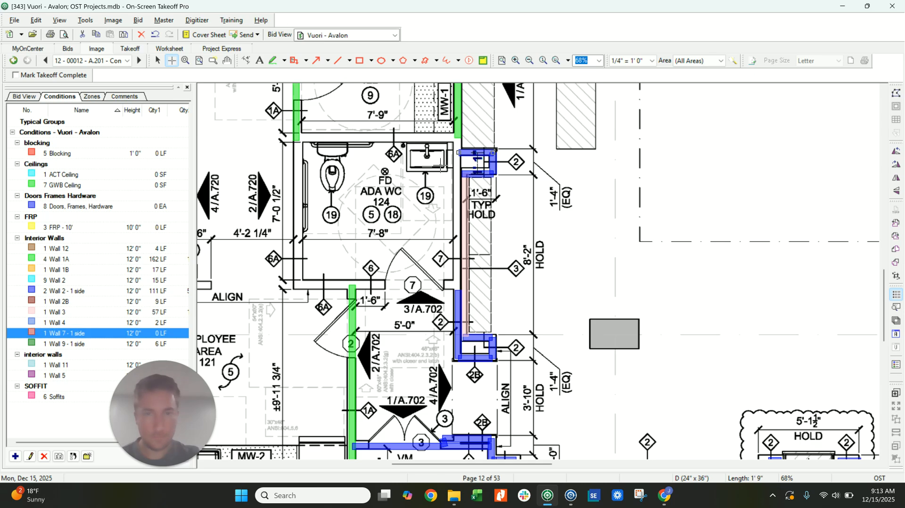
pyautogui.click(456, 138)
pyautogui.doubleClick(457, 284)
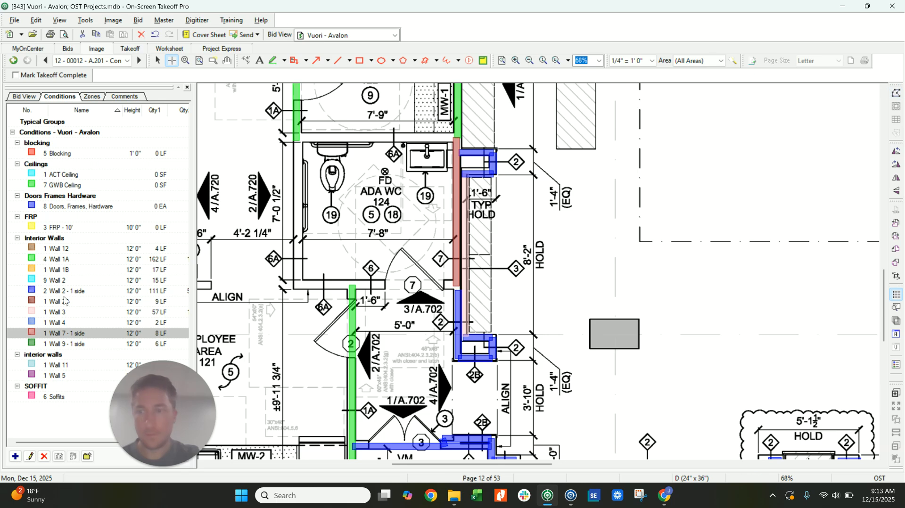
# Step: Duplicate the Wall 1A condition and name the copy Wall 6A
pyautogui.click(76, 259)
pyautogui.click(58, 457)
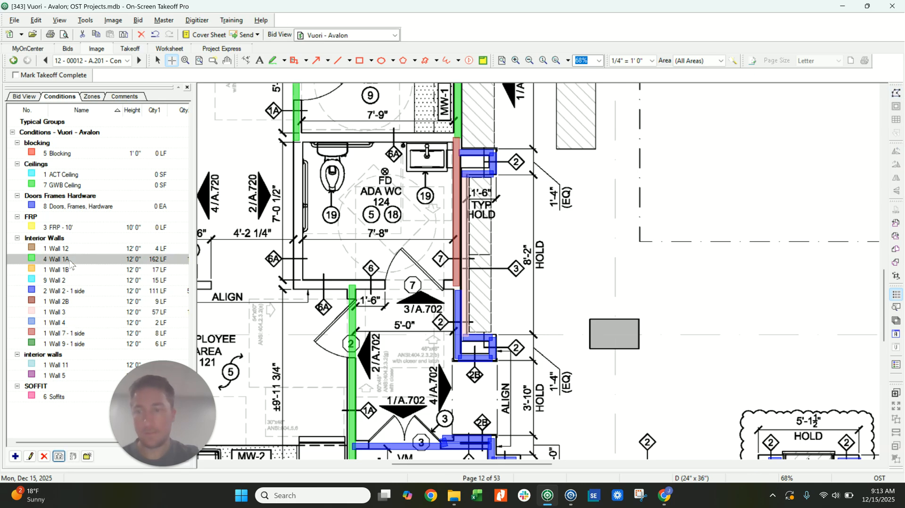
pyautogui.press('BackSpace')
pyautogui.press('BackSpace')
pyautogui.write('6A')
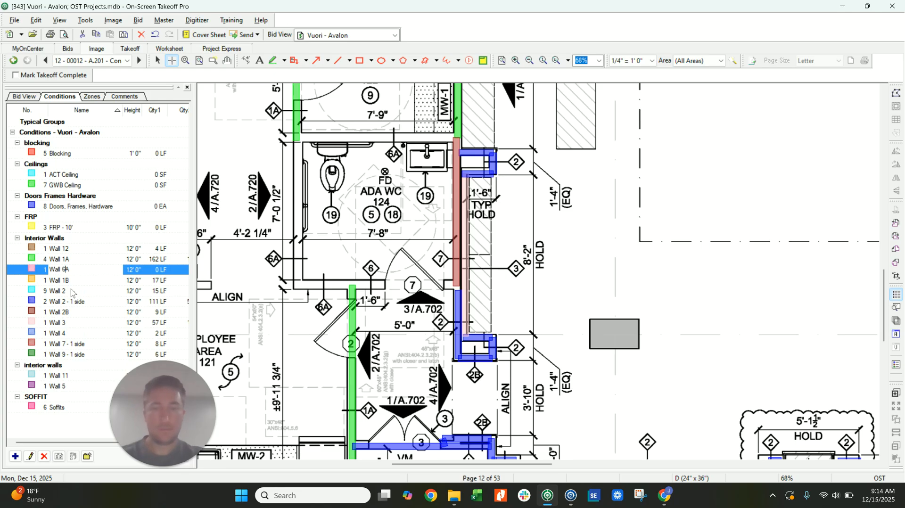
pyautogui.press('Return')
# Step: Trace Wall 6A about 24' around the three remaining sides of ADA WC 124
pyautogui.click(295, 135)
pyautogui.click(456, 138)
pyautogui.click(298, 138)
pyautogui.click(298, 282)
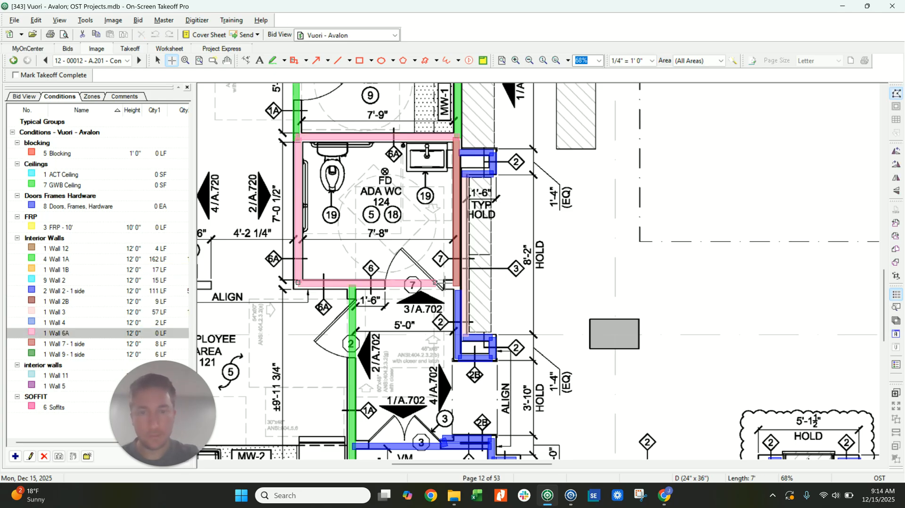
pyautogui.press('Escape')
# Step: Duplicate the Wall 6A condition and name the copy Wall 6
pyautogui.scroll(-3, 295, 311)
pyautogui.moveTo(415, 303); pyautogui.dragTo(600, 283, button='middle')
pyautogui.scroll(3, 428, 278)
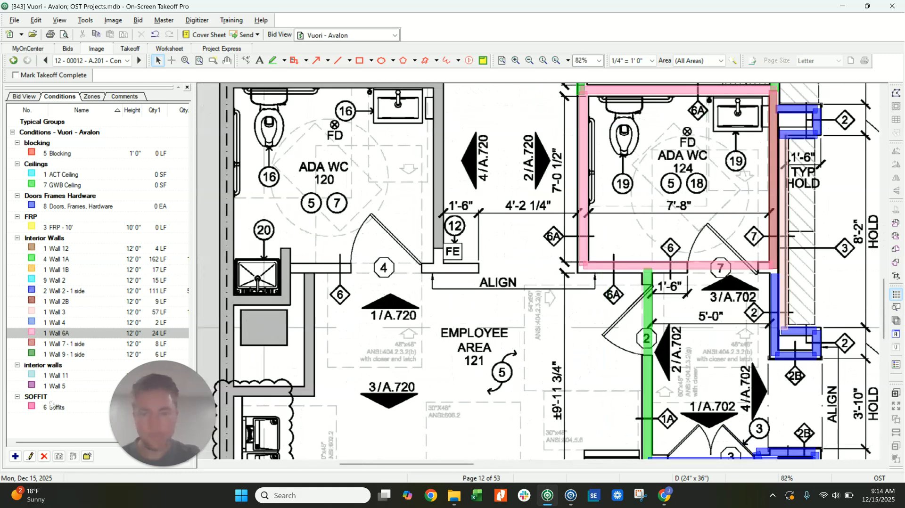
pyautogui.click(70, 344)
pyautogui.click(79, 346)
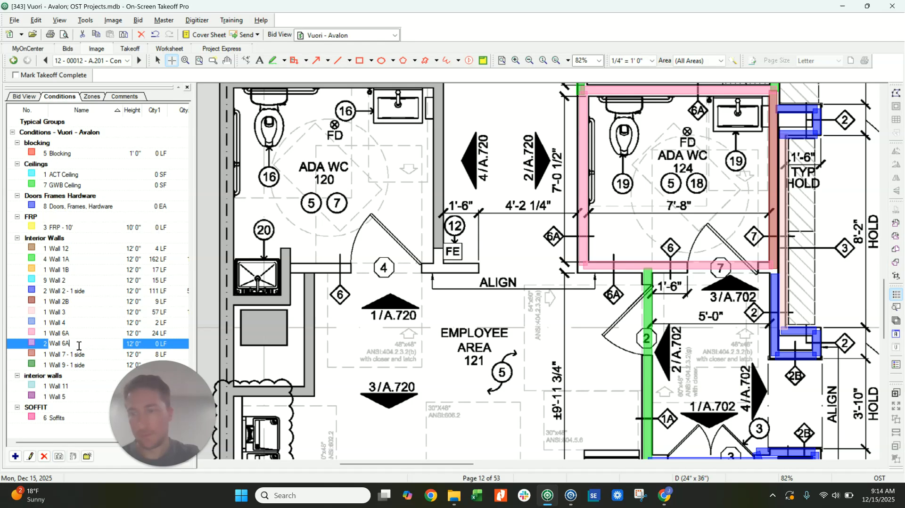
pyautogui.press('BackSpace')
pyautogui.press('Return')
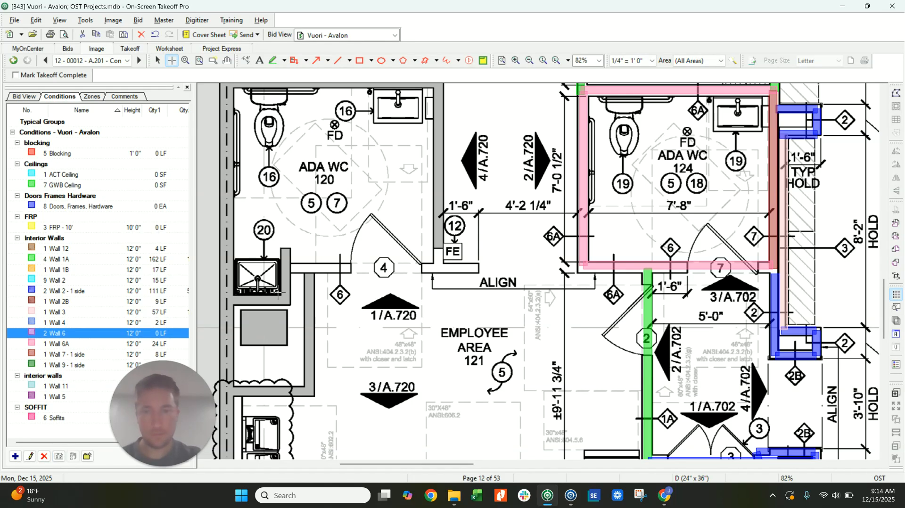
# Step: Trace Wall 6 about 8' along the door 4 wall between ADA WC 120 and Employee Area 121
pyautogui.click(292, 268)
pyautogui.doubleClick(478, 267)
pyautogui.scroll(-1, 501, 325)
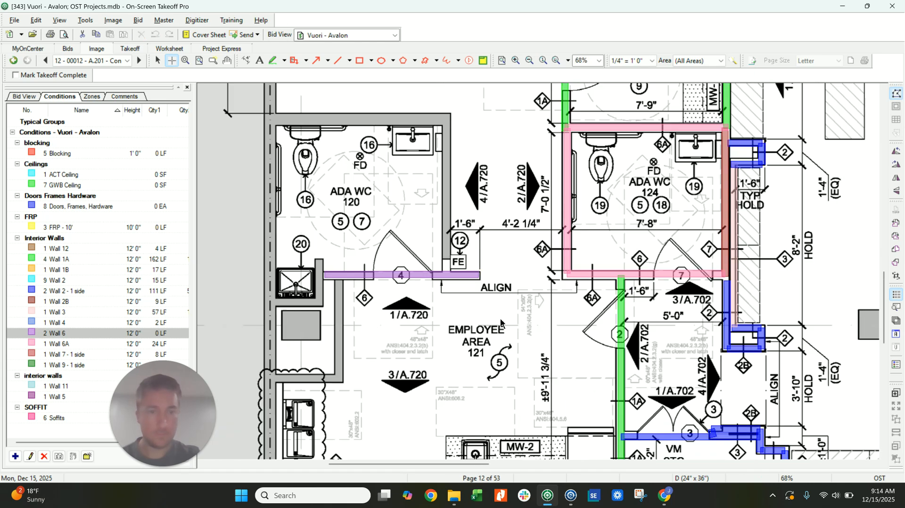
# Step: Duplicate the Wall 2 condition and name the copy Wall 2A
pyautogui.scroll(-3, 492, 324)
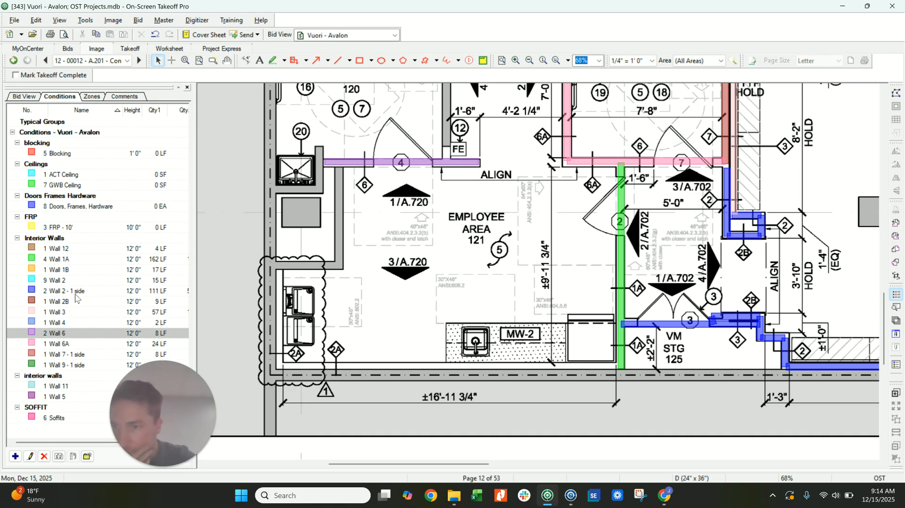
pyautogui.click(77, 284)
pyautogui.hotkey('ctrl', 'd')
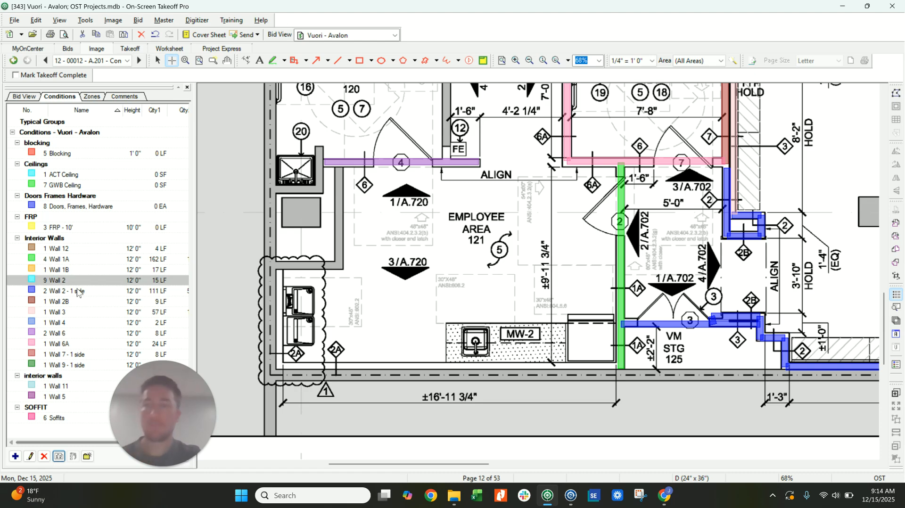
pyautogui.click(78, 290)
pyautogui.write('A')
pyautogui.press('Return')
# Step: Trace Wall 2A about 22' down the clouded fixture wall and along the exterior wall of Employee Area 121 to Wall 1A
pyautogui.click(280, 269)
pyautogui.click(280, 367)
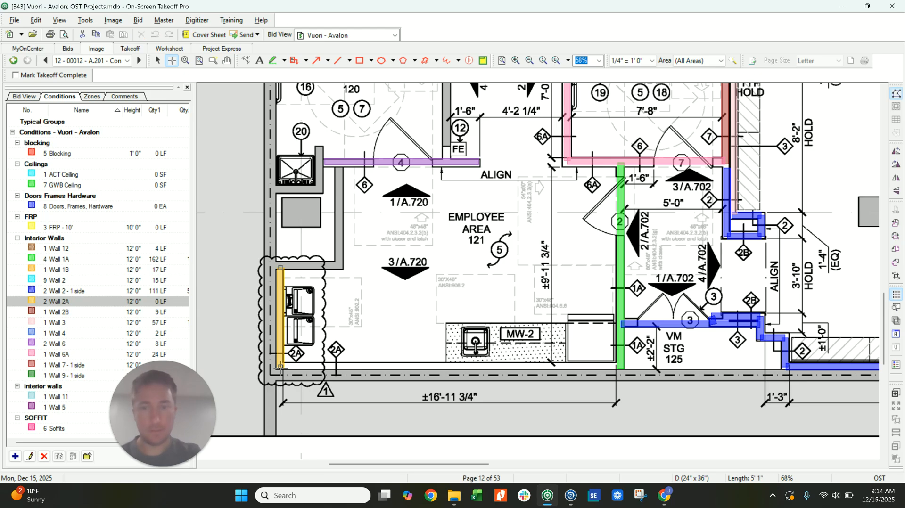
pyautogui.doubleClick(635, 367)
# Step: Trace Wall 2A about 26' from the end of the Wall 1A run, around the corner and down the Storage 123 wall to the manager's office
pyautogui.scroll(-3, 505, 331)
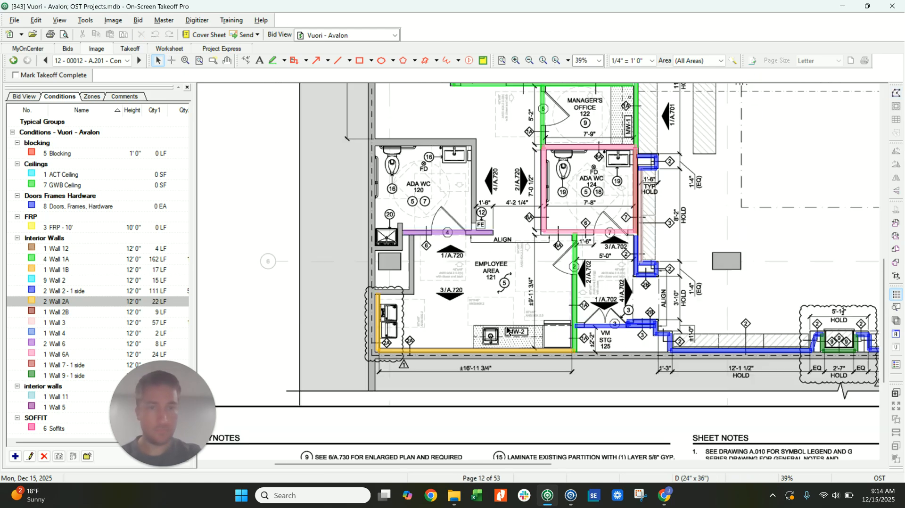
pyautogui.scroll(10, 505, 330)
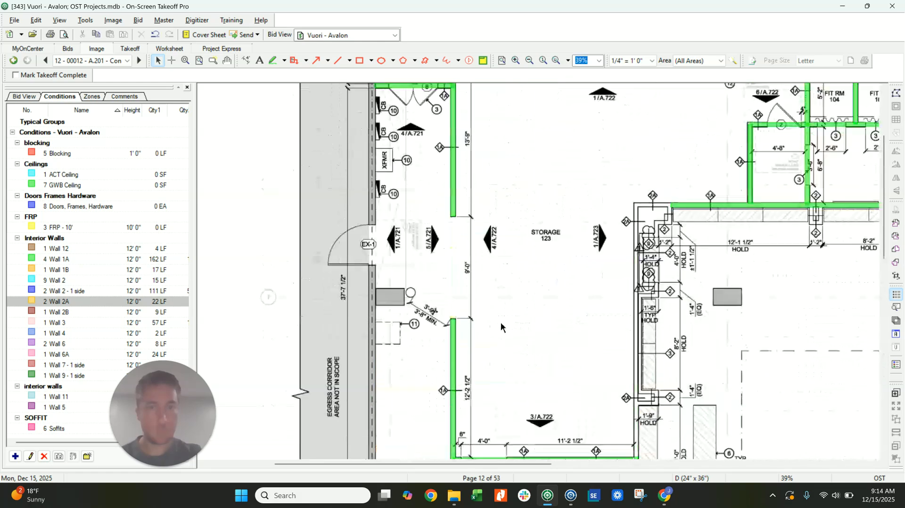
pyautogui.scroll(-1, 502, 321)
pyautogui.scroll(5, 655, 326)
pyautogui.moveTo(647, 304); pyautogui.dragTo(320, 224, button='middle')
pyautogui.click(397, 177)
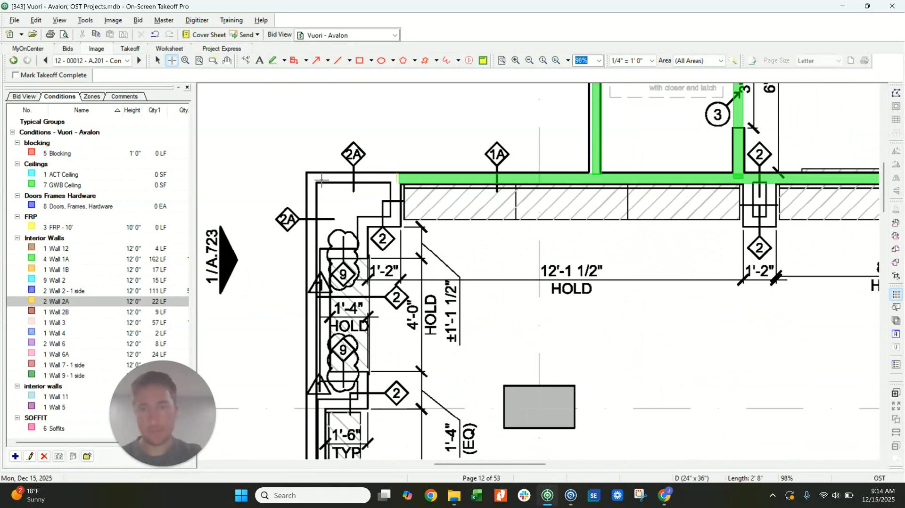
pyautogui.click(307, 178)
pyautogui.scroll(-6, 320, 254)
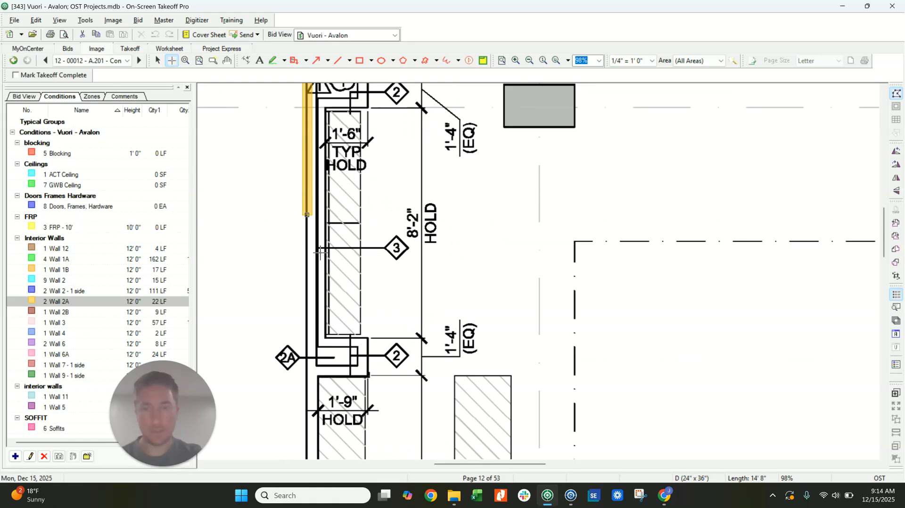
pyautogui.scroll(-5, 320, 254)
pyautogui.doubleClick(311, 282)
# Step: Trace Wall 2 - 1 side about 4' around the 1'-4" return below the 8'-2" bay beside Storage 123
pyautogui.scroll(4, 292, 283)
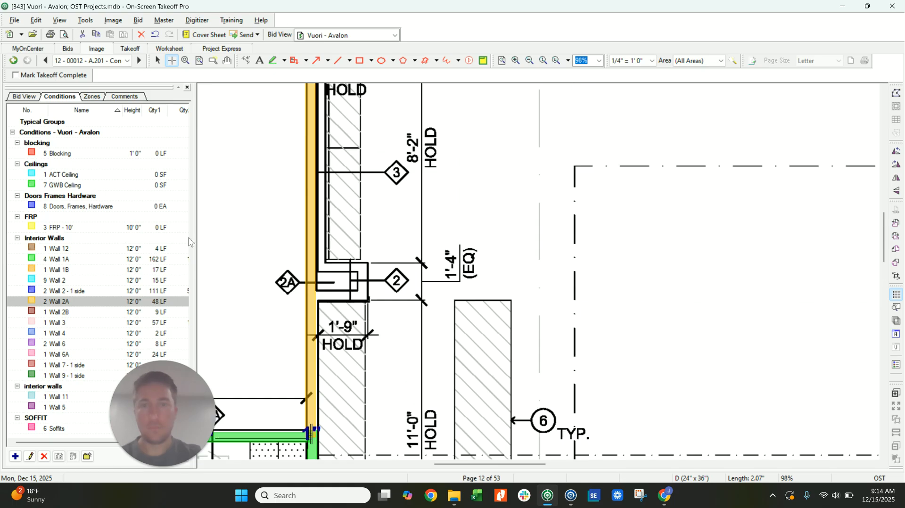
pyautogui.click(66, 287)
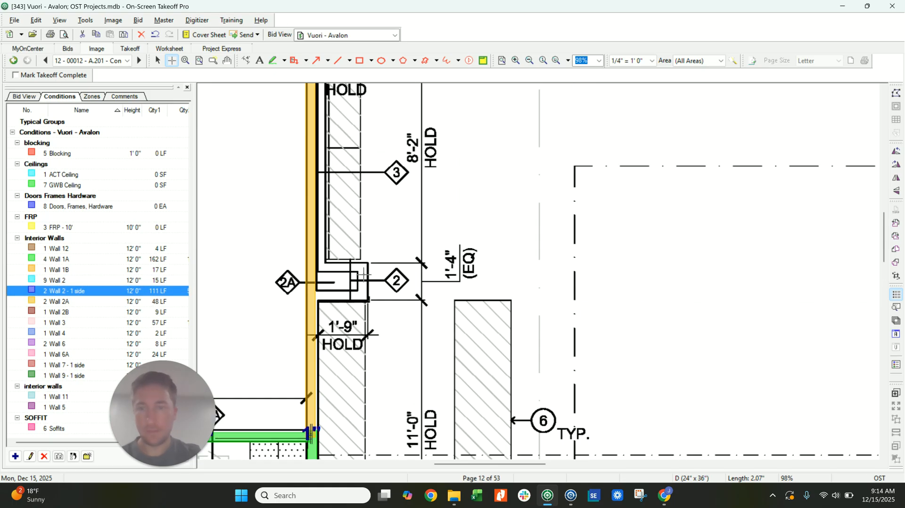
pyautogui.click(315, 296)
pyautogui.click(364, 296)
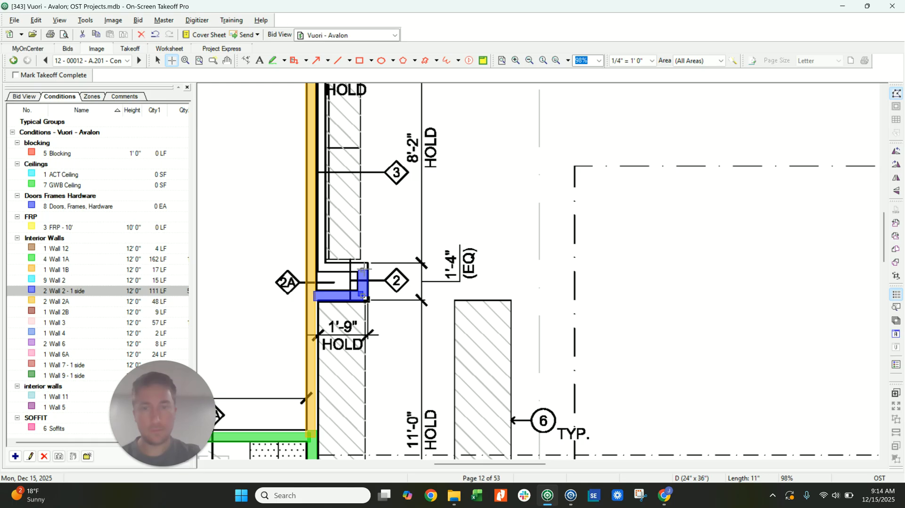
pyautogui.doubleClick(311, 267)
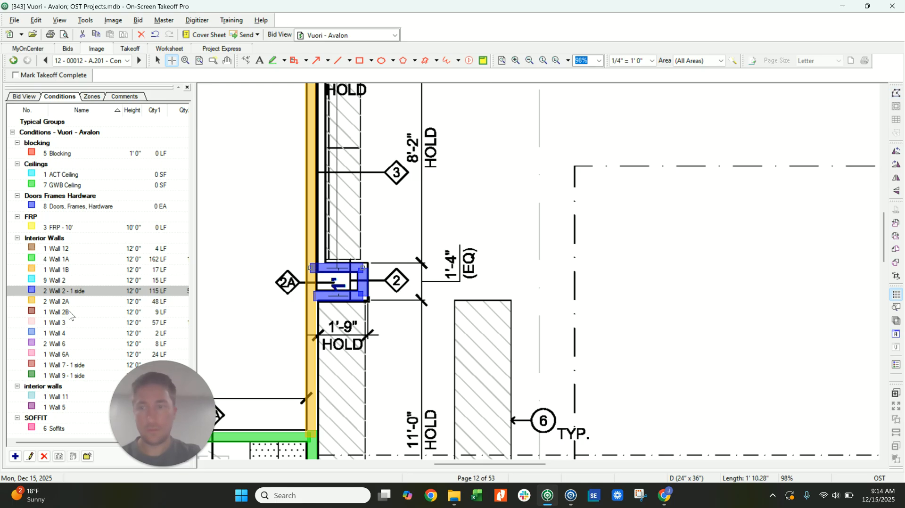
# Step: Trace Wall 3 about 8' along the back of the 8'-2" bay between the two 1'-4" returns beside Storage 123
pyautogui.click(69, 323)
pyautogui.click(321, 265)
pyautogui.scroll(4, 321, 226)
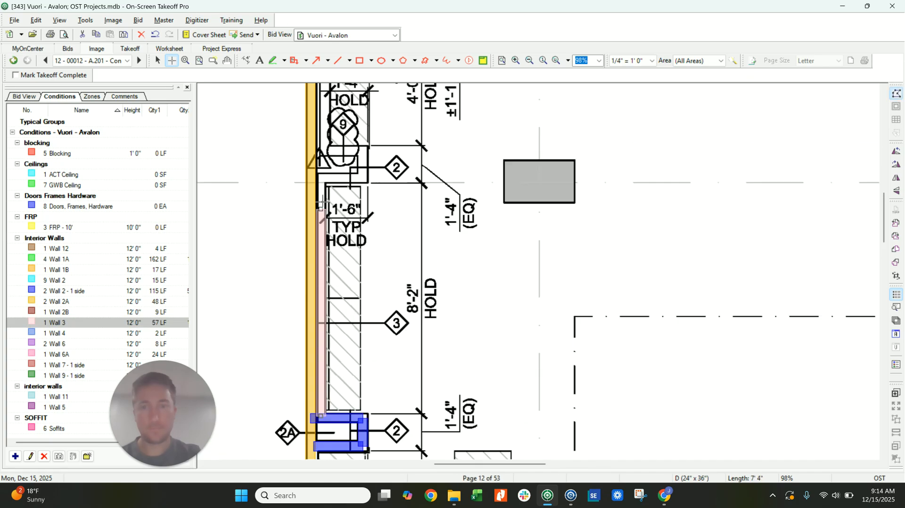
pyautogui.doubleClick(321, 177)
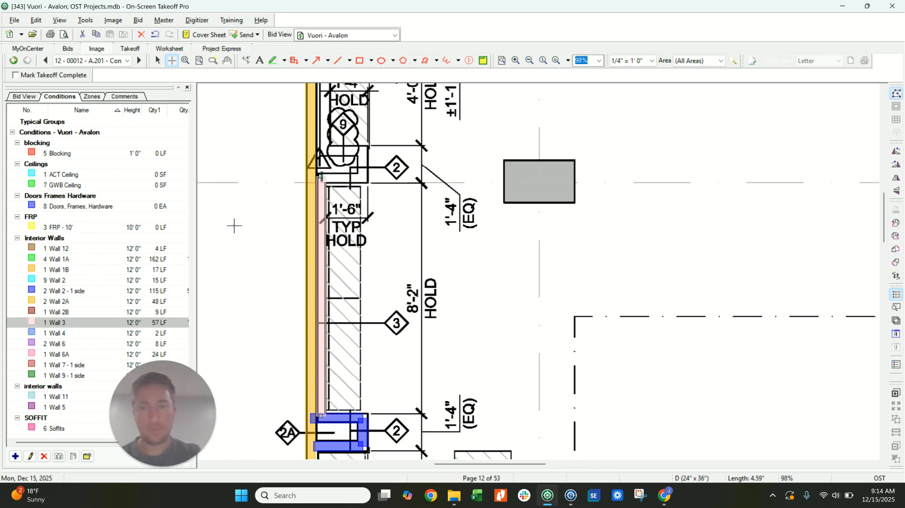
# Step: Trace Wall 2 - 1 side around the 1'-4" return above the 8'-2" bay beside Storage 123
pyautogui.click(351, 430)
pyautogui.click(322, 178)
pyautogui.doubleClick(364, 178)
pyautogui.click(364, 150)
pyautogui.scroll(3, 339, 207)
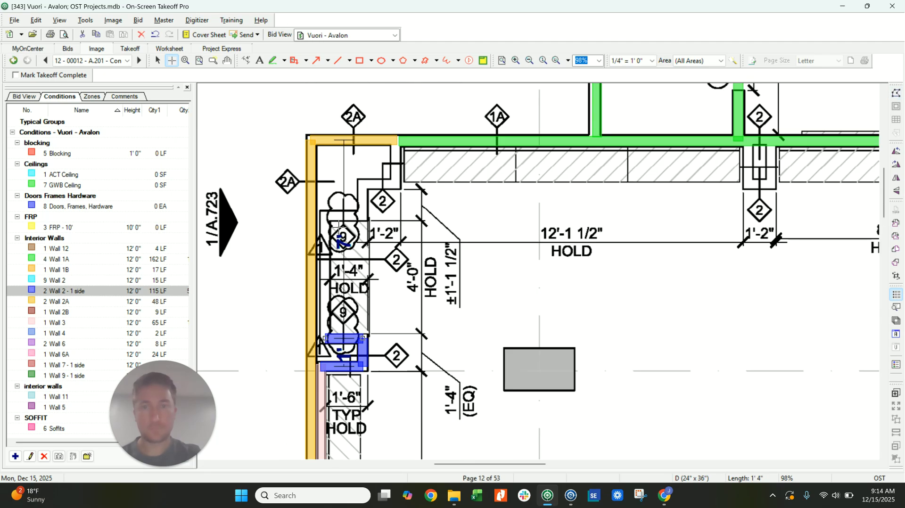
# Step: Trace Wall 2 - 1 side about 10' around the stepped Sales Area corner at Storage 123 and down behind the clouded 4'-0" bay
pyautogui.click(396, 145)
pyautogui.click(396, 185)
pyautogui.click(362, 207)
pyautogui.click(363, 216)
pyautogui.click(312, 217)
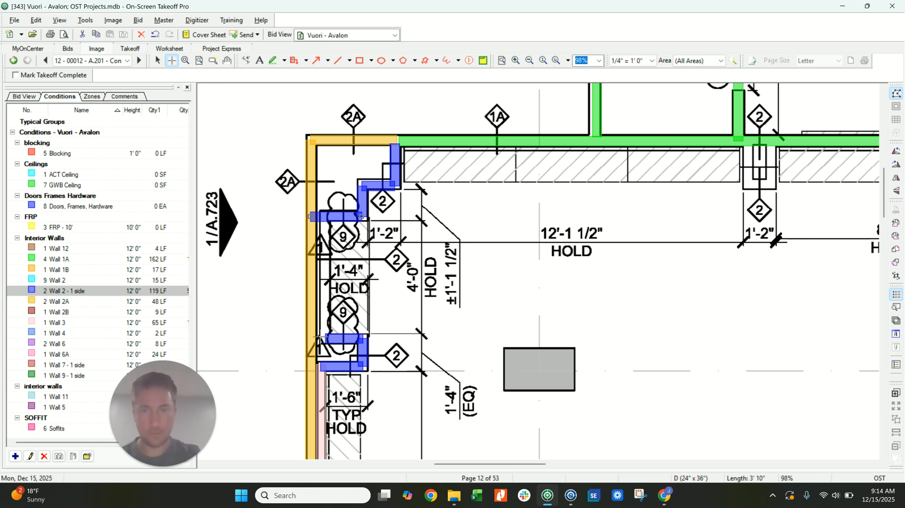
pyautogui.doubleClick(315, 339)
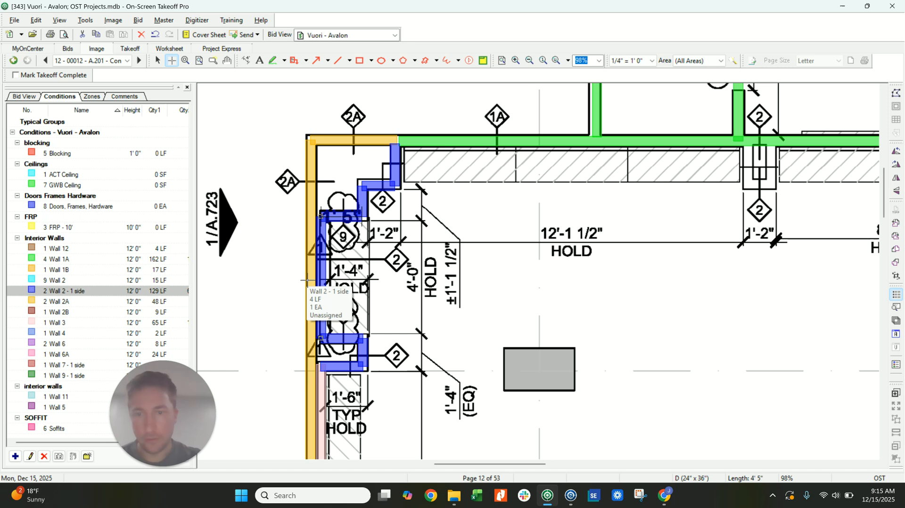
# Step: Trace Wall 2 - 1 side about 4' around the 1'-2" pier between the 12'-1 1/2" and 8'-2" bays
pyautogui.scroll(-3, 439, 266)
pyautogui.scroll(-2, 440, 265)
pyautogui.scroll(3, 509, 218)
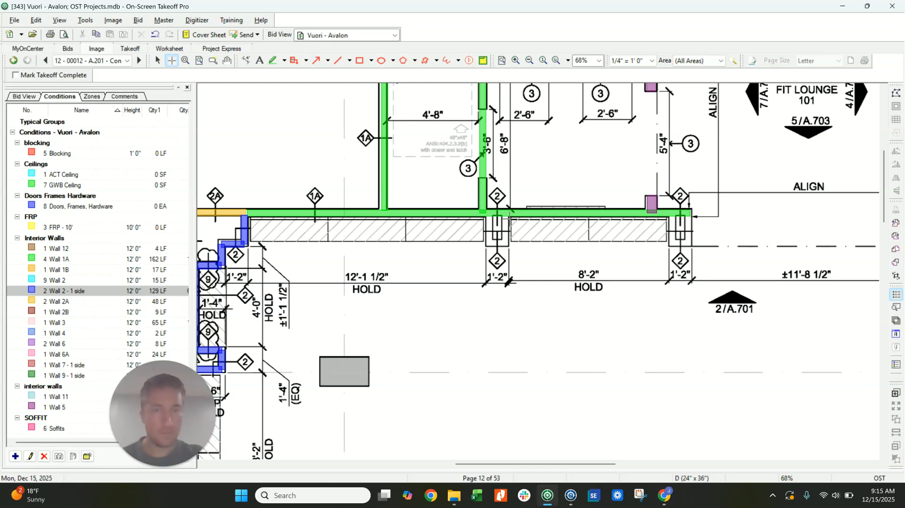
pyautogui.click(506, 243)
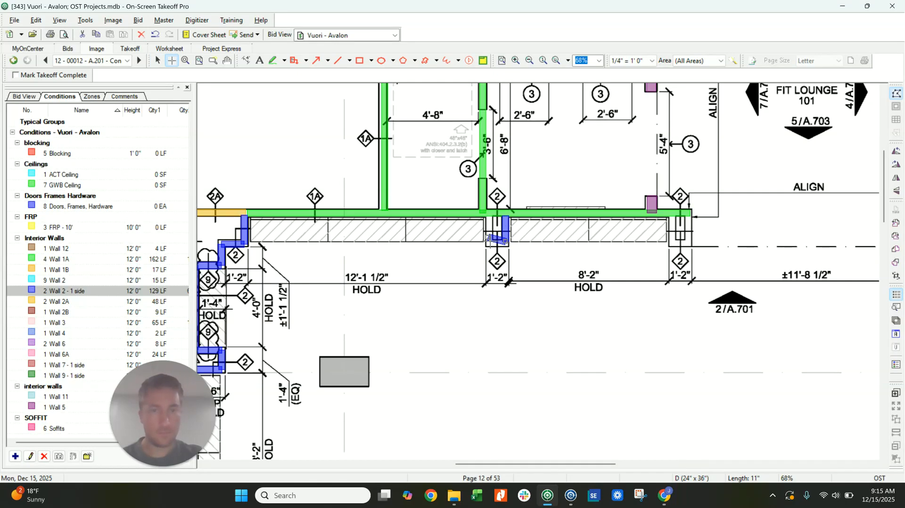
pyautogui.doubleClick(489, 215)
# Step: Trace Wall 2 - 1 side about 4' around the 1'-2" pier at the Fit Lounge opening end of the 8'-2" bay
pyautogui.click(670, 216)
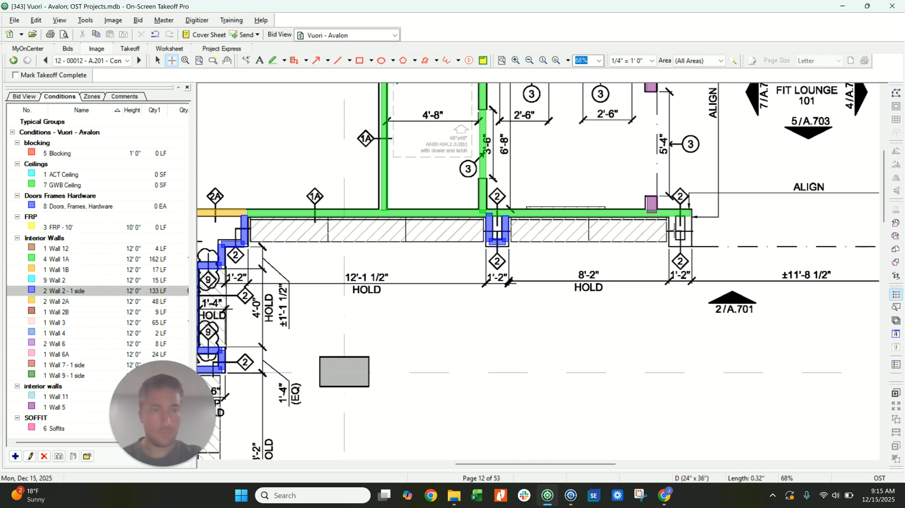
pyautogui.click(670, 244)
pyautogui.click(689, 245)
pyautogui.doubleClick(689, 215)
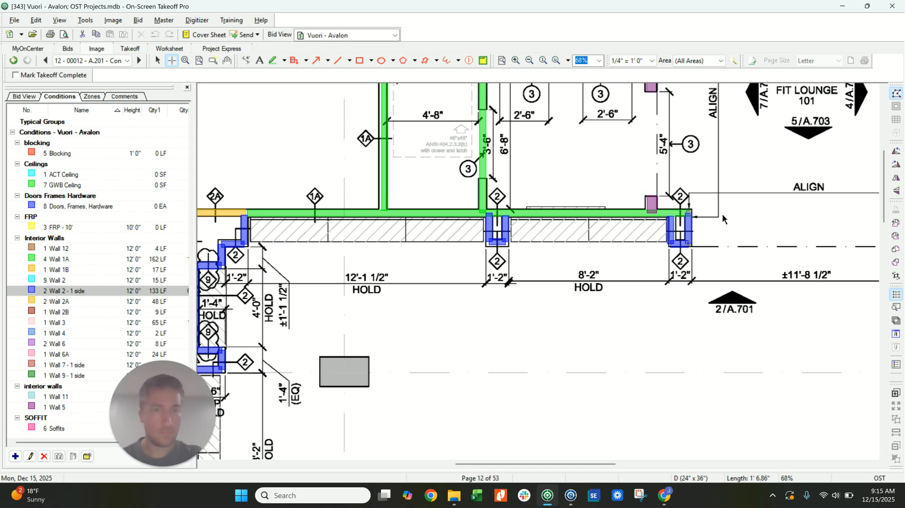
# Step: Start a new condition named CB with type Finishing and a height of 12'
pyautogui.scroll(-3, 702, 236)
pyautogui.moveTo(478, 232); pyautogui.dragTo(469, 233, button='middle')
pyautogui.moveTo(646, 262); pyautogui.dragTo(527, 257, button='middle')
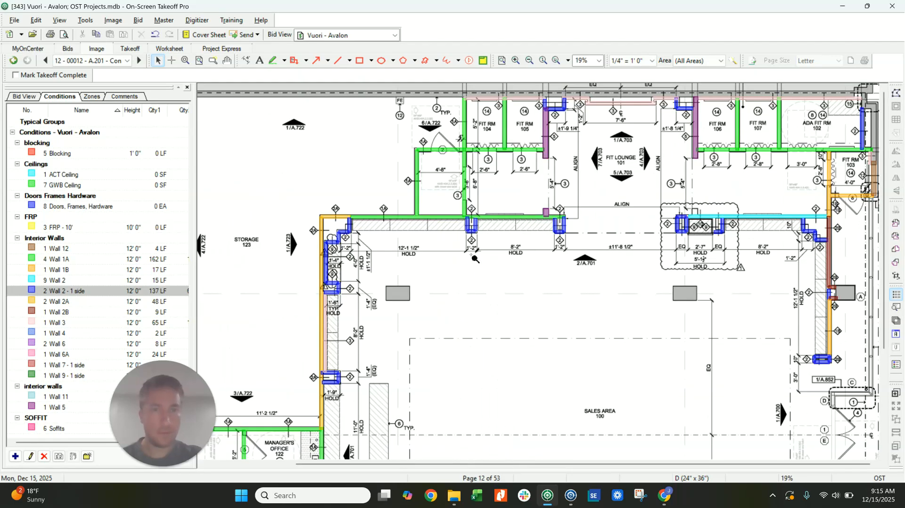
pyautogui.scroll(-2, 476, 258)
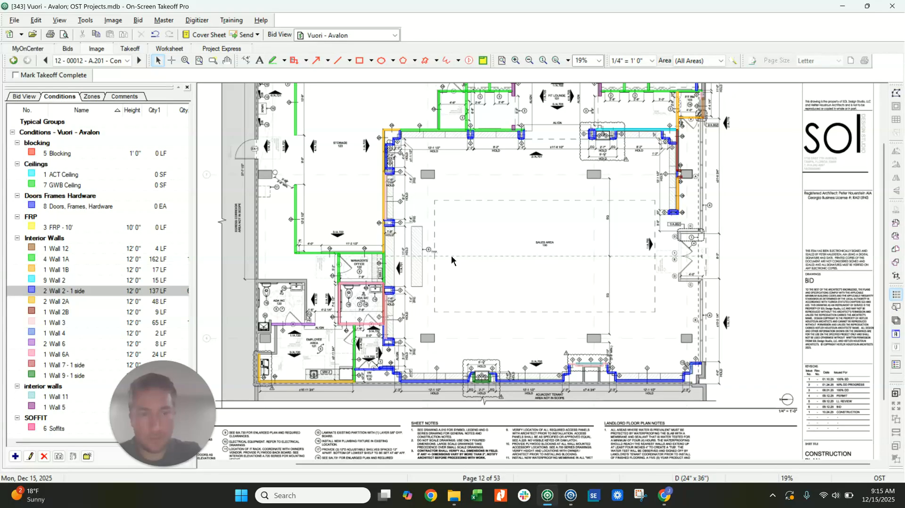
pyautogui.scroll(1, 330, 252)
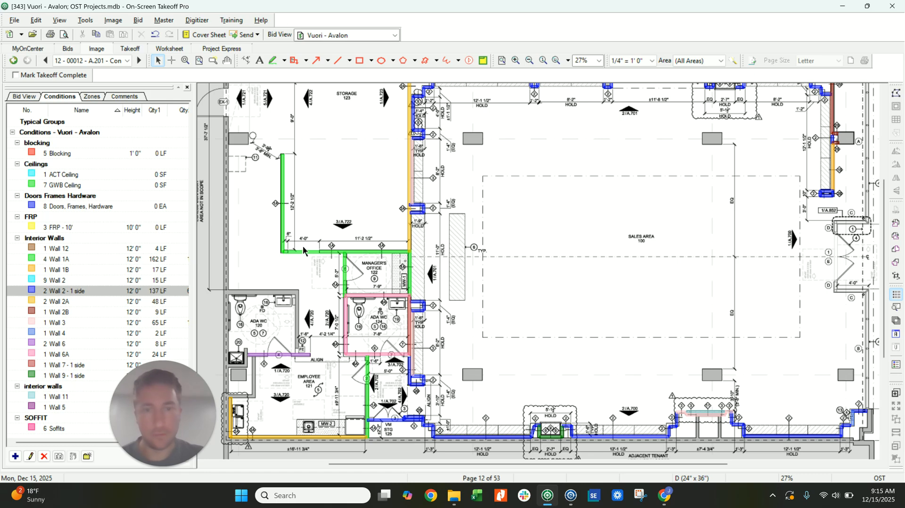
pyautogui.click(17, 457)
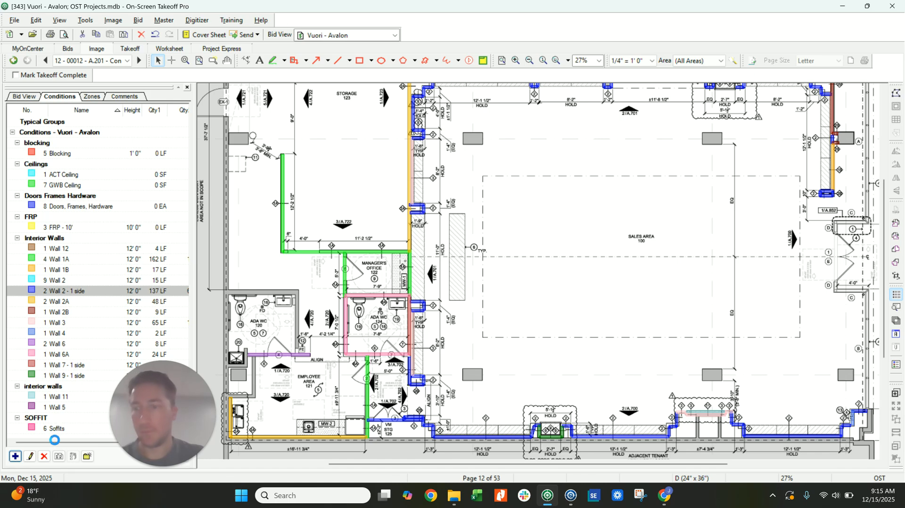
pyautogui.click(559, 146)
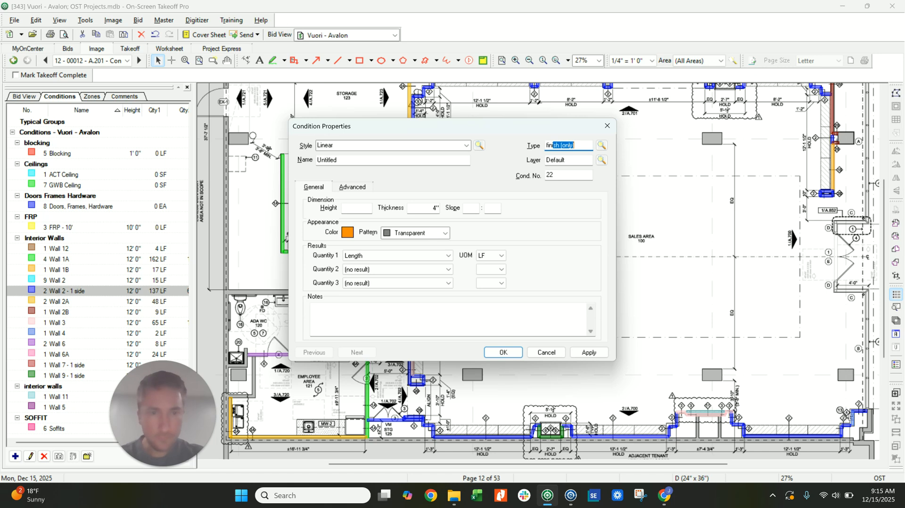
pyautogui.press('Tab')
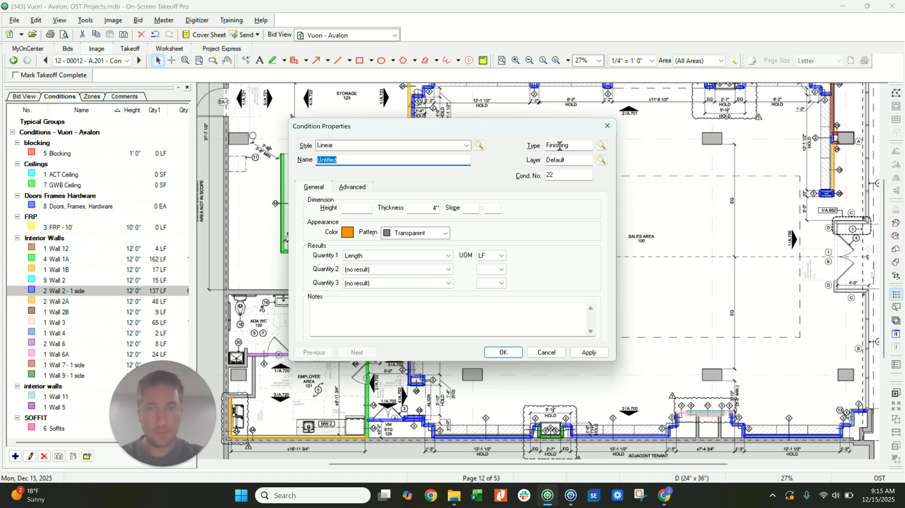
pyautogui.click(364, 208)
pyautogui.write('120')
pyautogui.press('Tab')
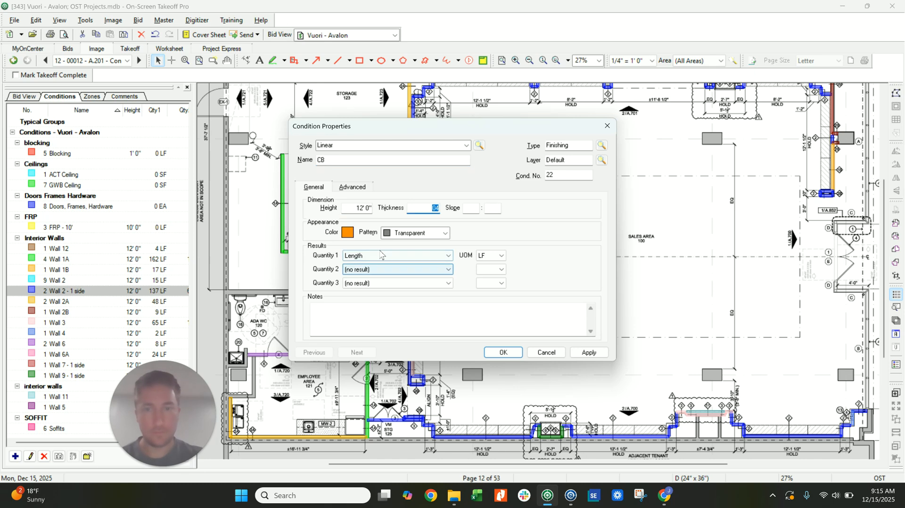
# Step: Set the CB condition to Count style with a red color and Circle shape, and save it
pyautogui.click(467, 146)
pyautogui.click(381, 174)
pyautogui.click(349, 232)
pyautogui.click(344, 198)
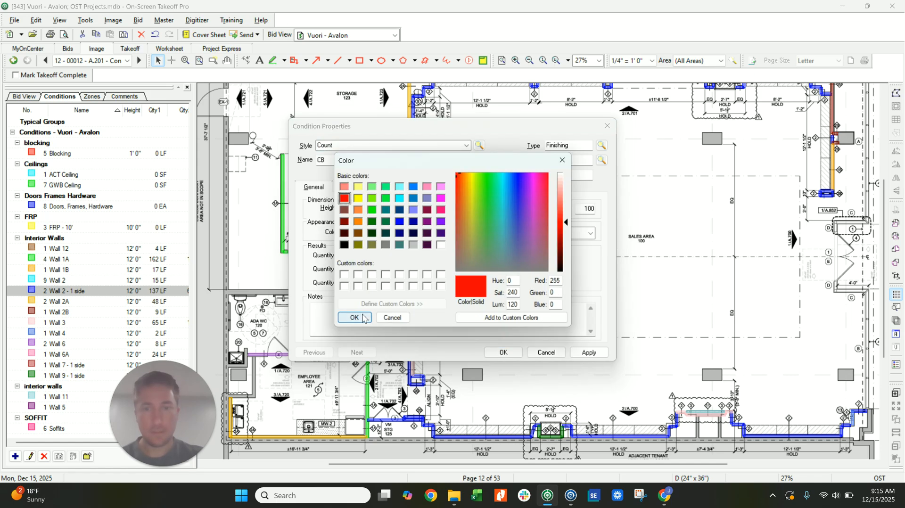
pyautogui.click(355, 318)
pyautogui.click(565, 234)
pyautogui.click(562, 255)
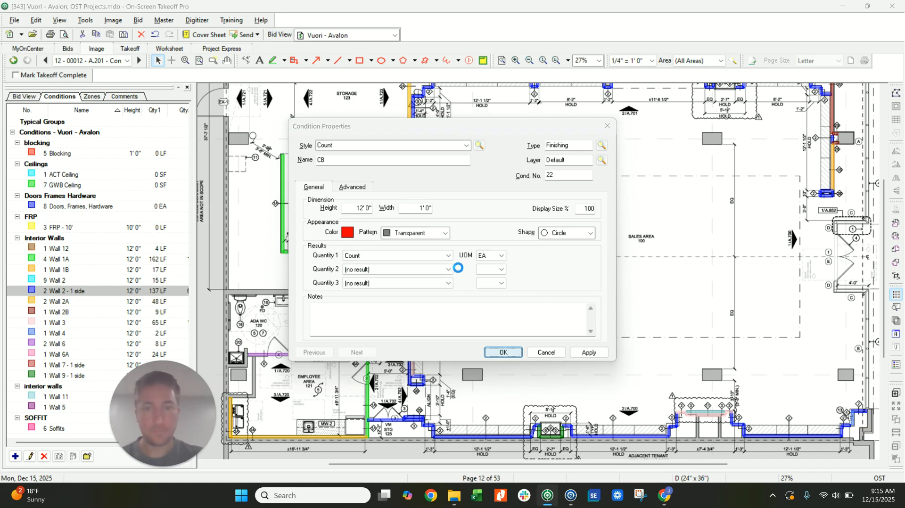
# Step: Place four CB markers on the wall-end corners at both sides of the 9'-0" opening in Storage 123
pyautogui.scroll(3, 450, 266)
pyautogui.click(274, 265)
pyautogui.click(287, 196)
pyautogui.click(283, 264)
pyautogui.click(276, 198)
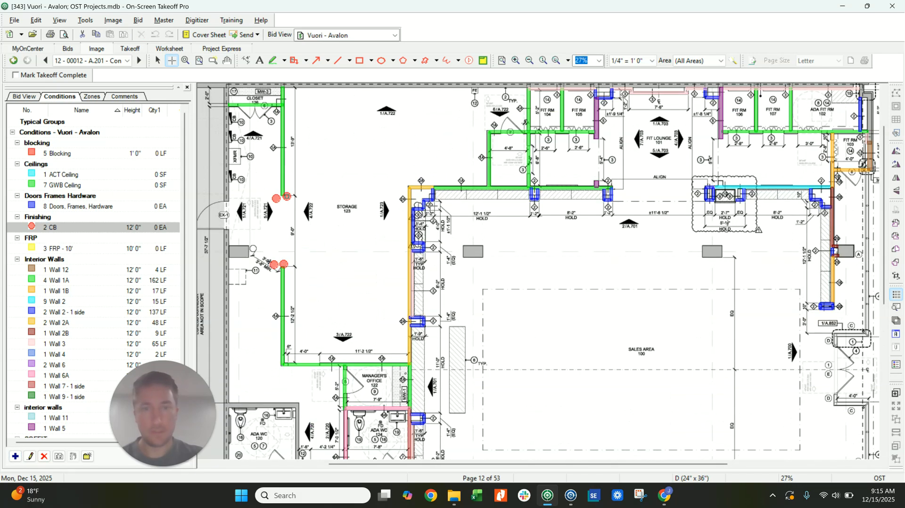
# Step: Place CB markers on the outer corners of the Sales Area returns along the Storage 123 and Manager's Office wall
pyautogui.click(424, 238)
pyautogui.click(425, 252)
pyautogui.click(425, 319)
pyautogui.click(425, 412)
pyautogui.click(428, 425)
# Step: Place CB markers on the wall ends above Employee Area 121 and the return corners down to the adjacent tenant wall
pyautogui.scroll(-2, 427, 425)
pyautogui.click(311, 389)
pyautogui.click(341, 399)
pyautogui.scroll(-1, 331, 398)
pyautogui.click(428, 374)
pyautogui.click(428, 385)
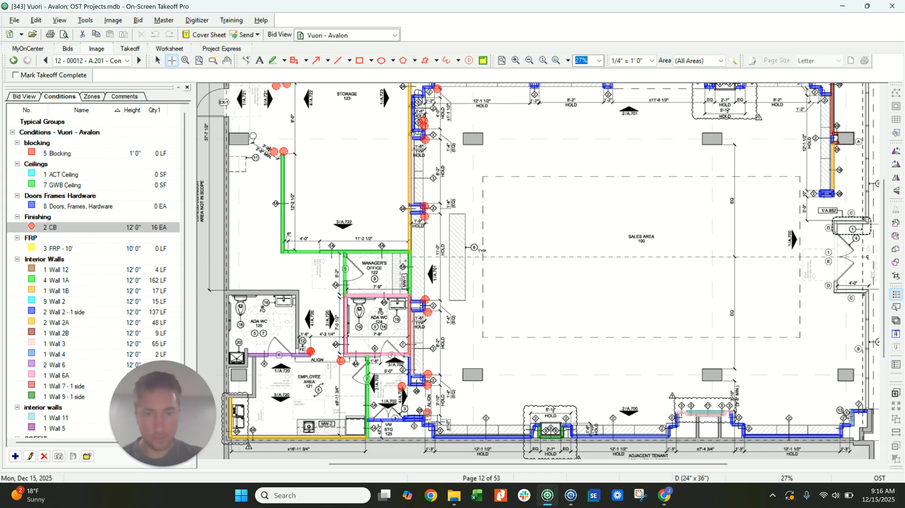
pyautogui.click(436, 421)
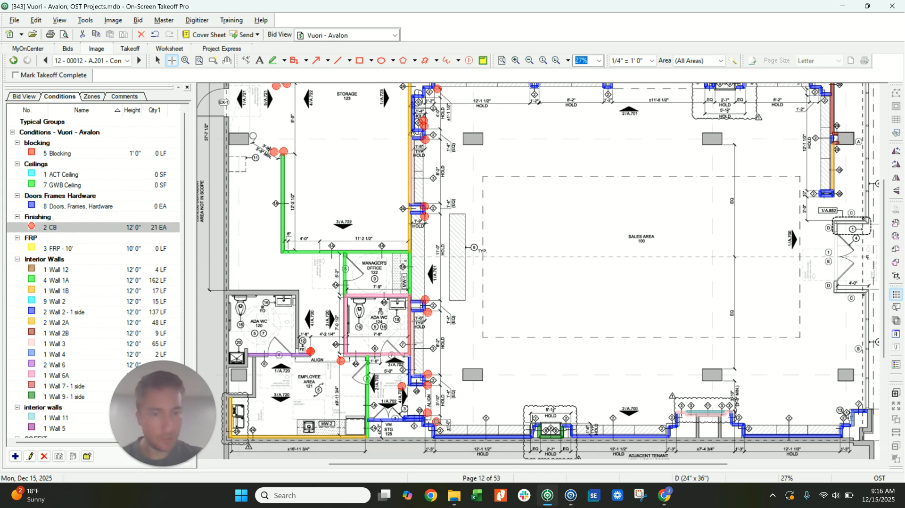
# Step: Place CB markers on the fixture bay corners along the Sales Area's adjacent tenant wall, up to the storefront
pyautogui.click(622, 421)
pyautogui.click(663, 422)
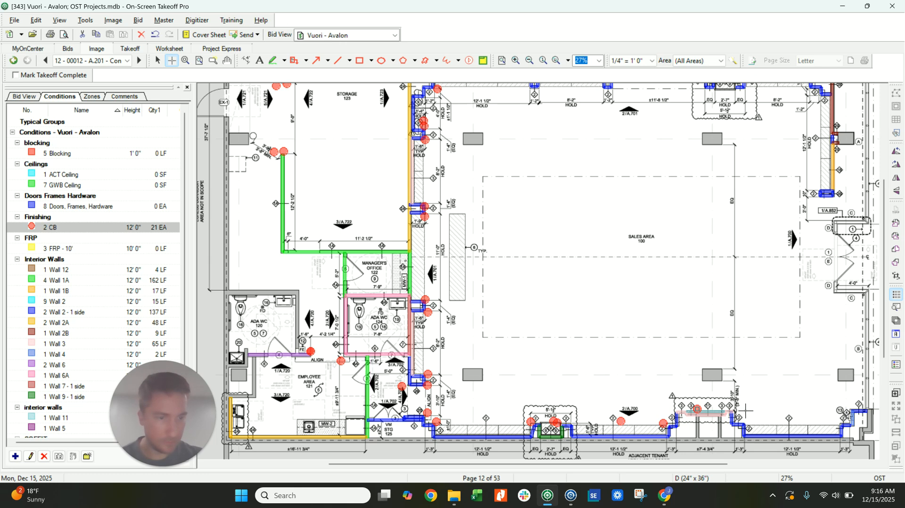
pyautogui.click(697, 409)
pyautogui.click(737, 408)
pyautogui.moveTo(737, 408); pyautogui.dragTo(493, 373, button='middle')
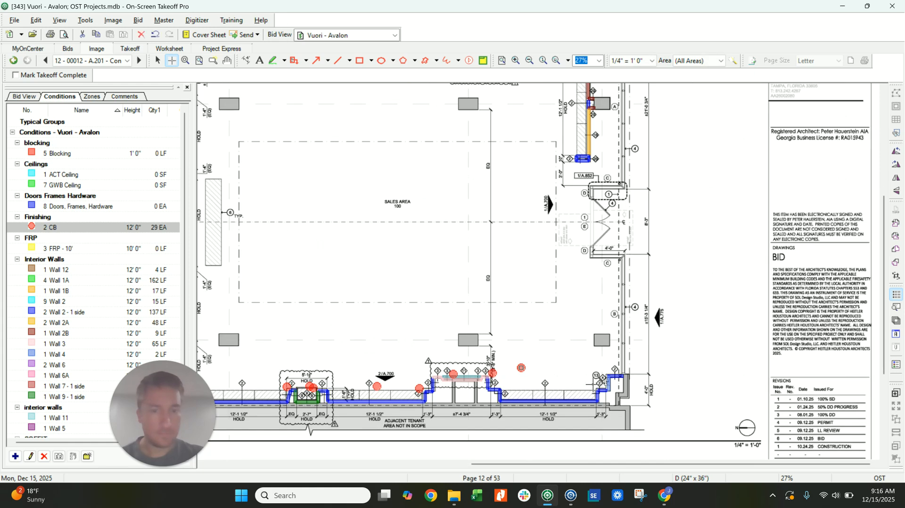
pyautogui.doubleClick(597, 360)
# Step: Move the stray CB marker down onto the return corner at the storefront end of the adjacent tenant wall
pyautogui.scroll(-1, 594, 349)
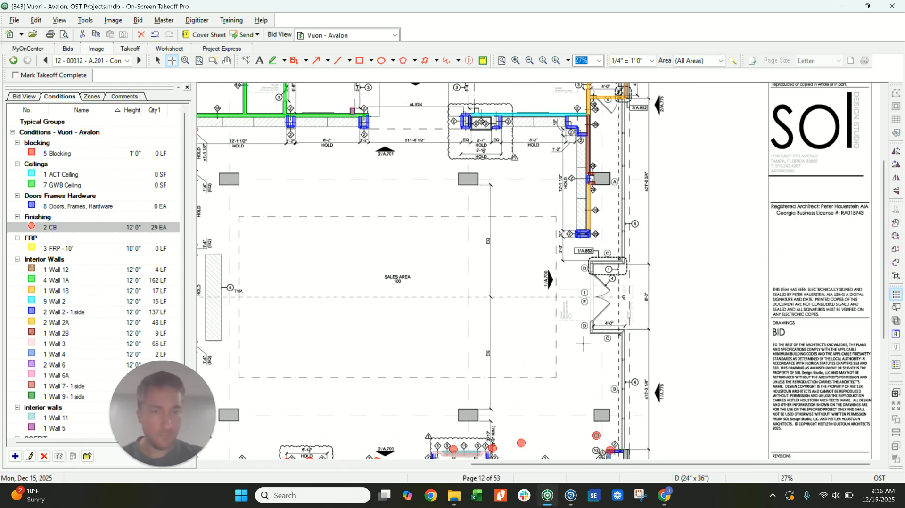
pyautogui.press('Escape')
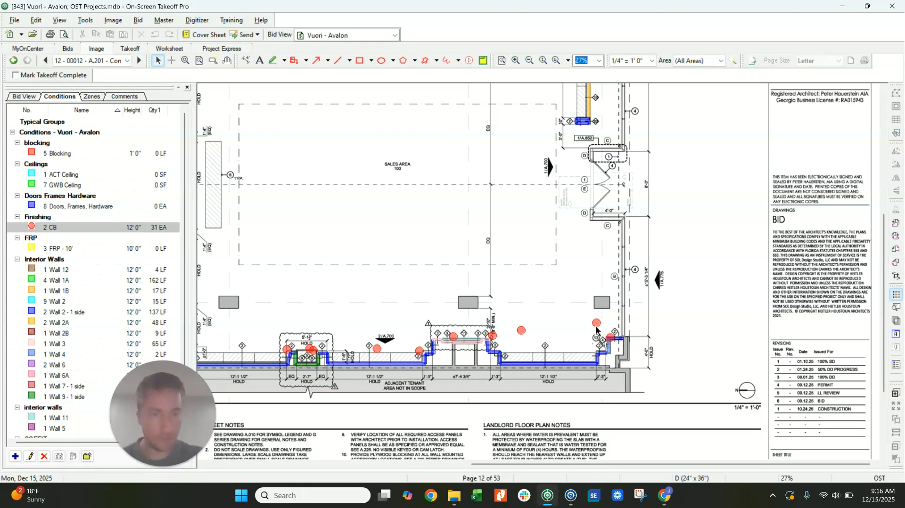
pyautogui.moveTo(598, 327); pyautogui.dragTo(596, 336)
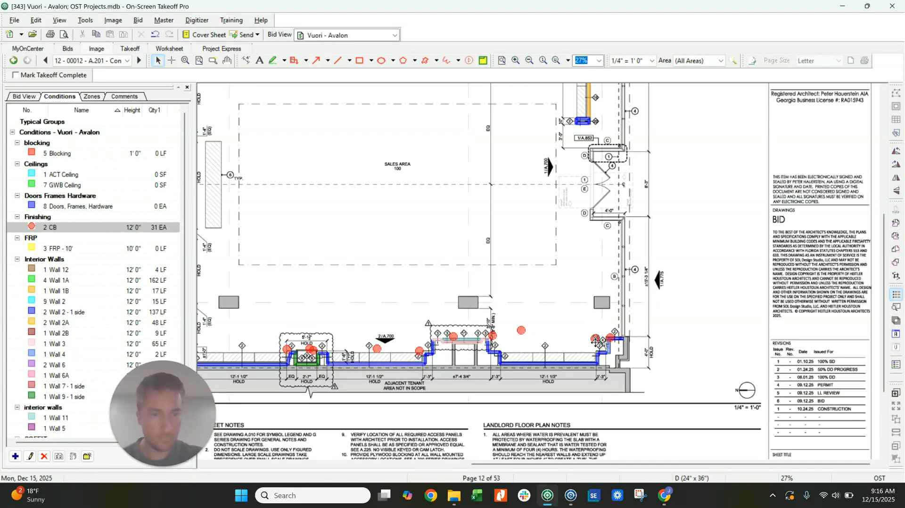
# Step: Place CB markers on the return corners by the entry, the clouded 5'-1/2" fixture and the pier at the Fit Lounge opening
pyautogui.scroll(5, 575, 310)
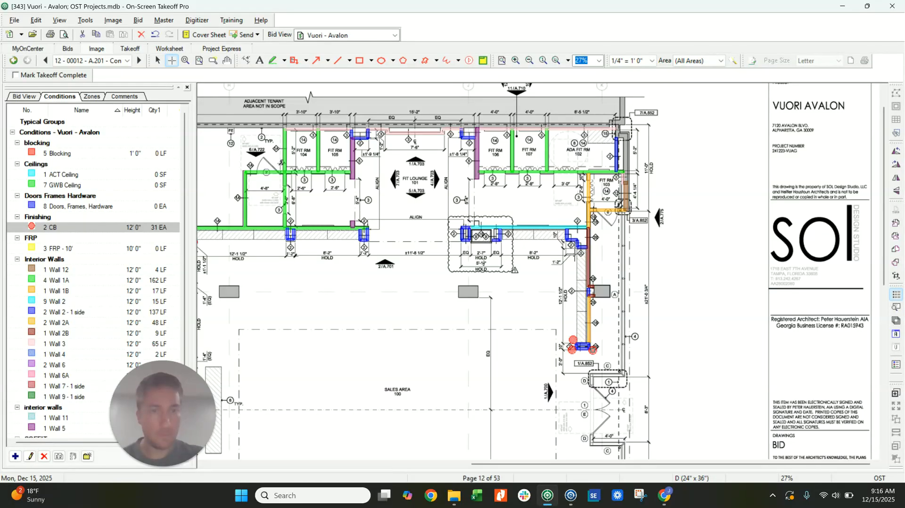
pyautogui.click(521, 243)
pyautogui.click(472, 245)
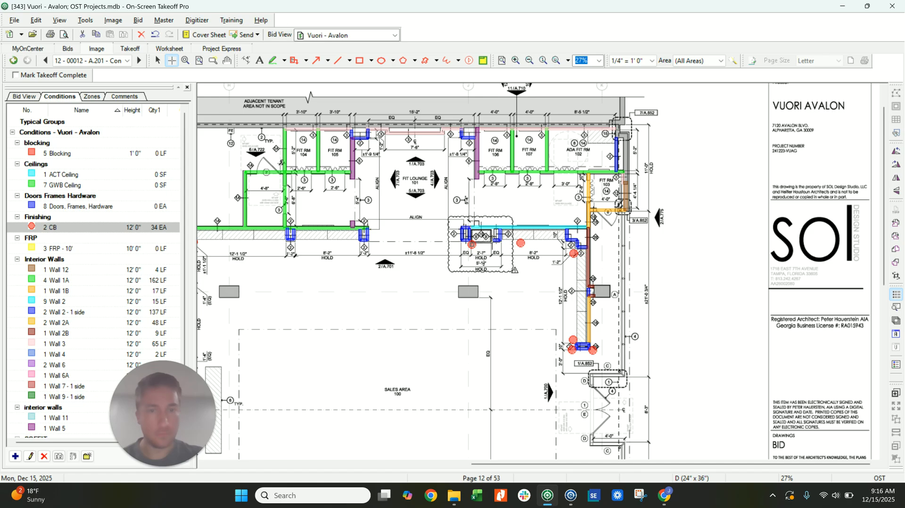
pyautogui.click(490, 243)
pyautogui.click(407, 231)
pyautogui.click(367, 242)
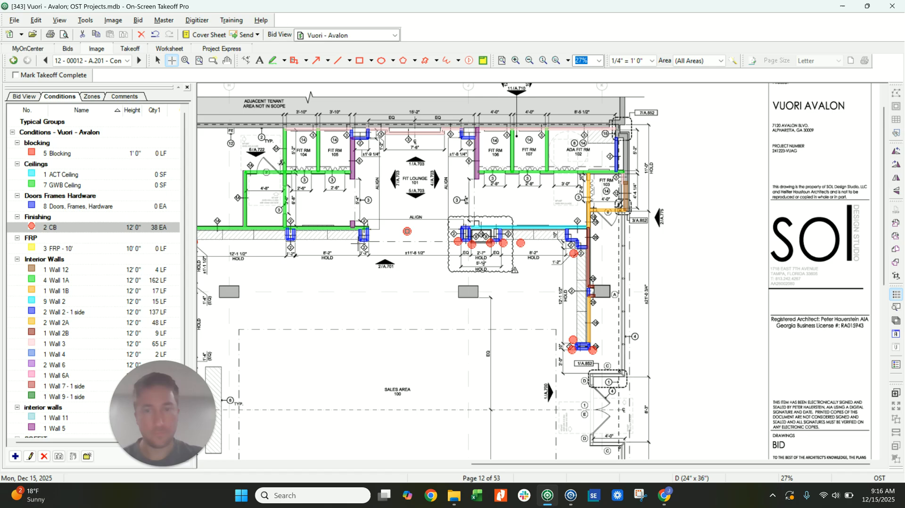
# Step: Place CB count markers at the wall ends and corners along the sales area's upper wall, the fitting rooms and Fit Lounge 101
pyautogui.click(323, 233)
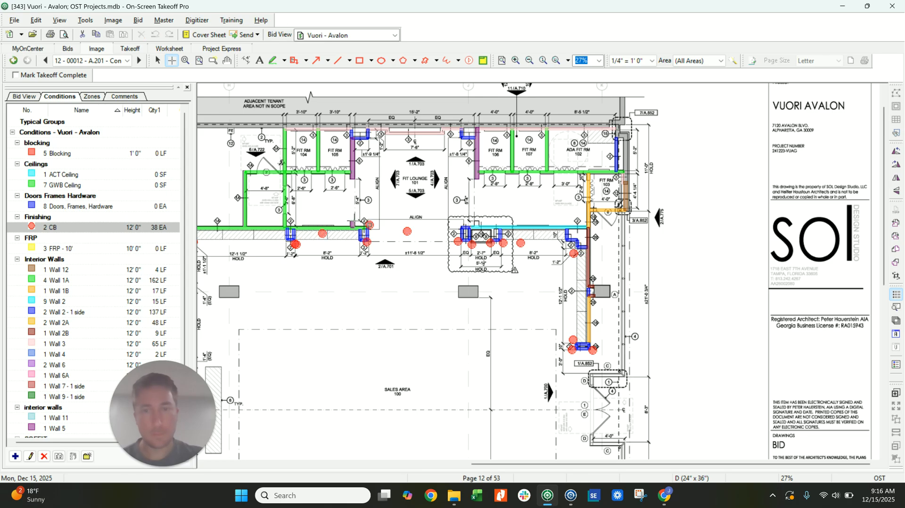
pyautogui.moveTo(324, 236); pyautogui.dragTo(284, 245)
pyautogui.press('t')
pyautogui.click(241, 169)
pyautogui.click(473, 182)
pyautogui.click(450, 136)
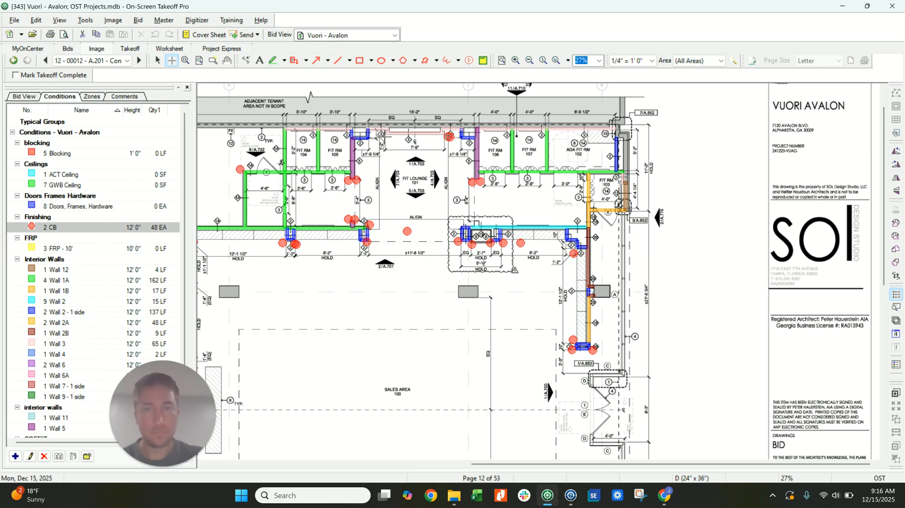
pyautogui.click(370, 139)
pyautogui.click(382, 135)
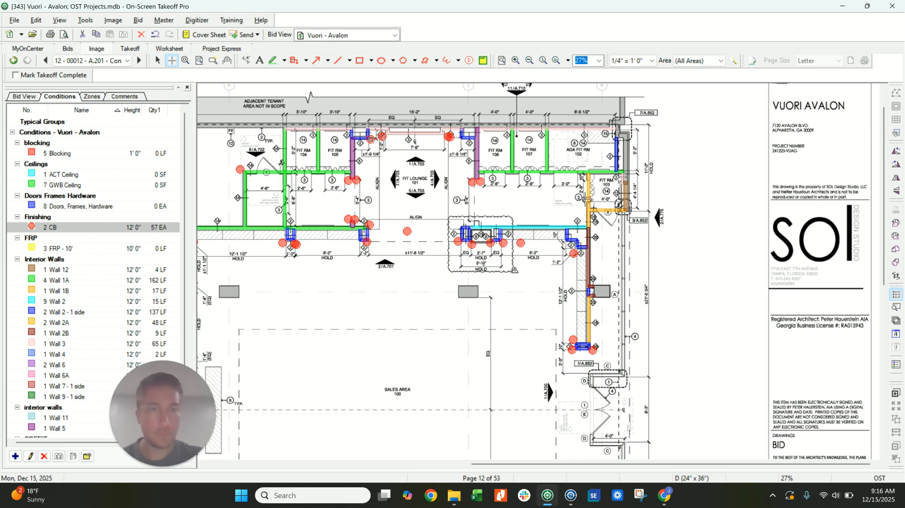
# Step: Add one CB count marker at the lower-left wall corner of Storage 123 and finish the count
pyautogui.scroll(-1, 458, 259)
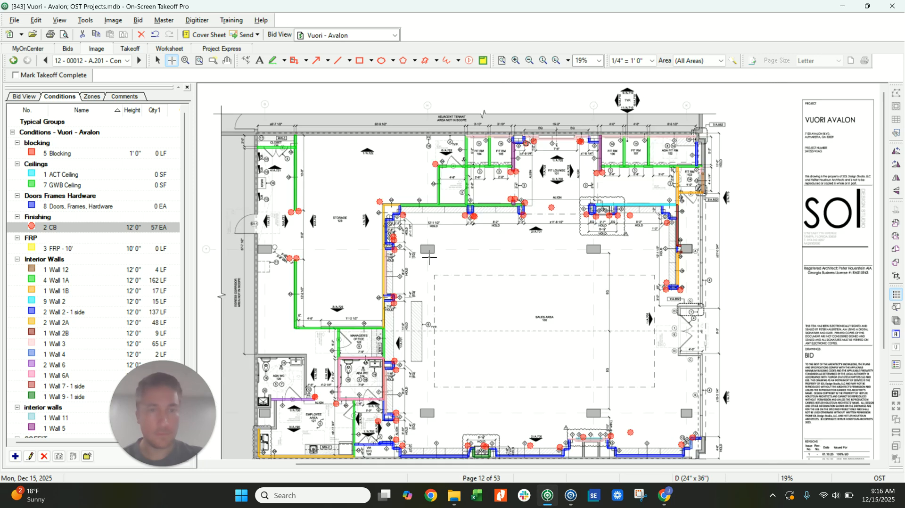
pyautogui.click(290, 332)
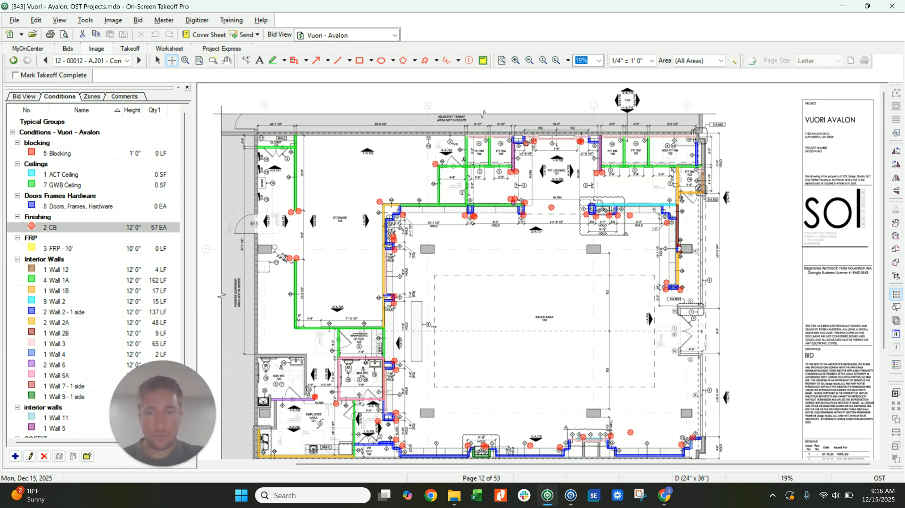
pyautogui.press('Escape')
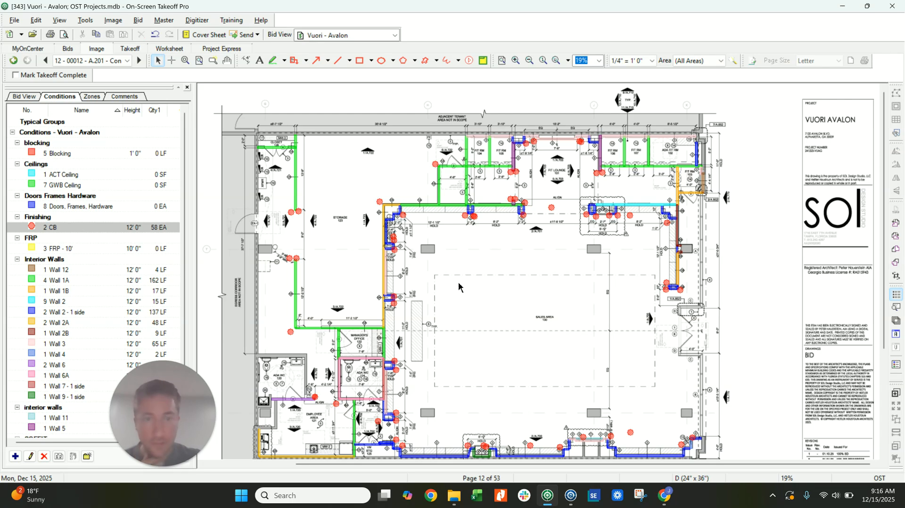
# Step: Go forward from the construction plan to page 18, the A4.01 RCP sheet, with the reflected ceiling plan in view
pyautogui.scroll(-3, 457, 281)
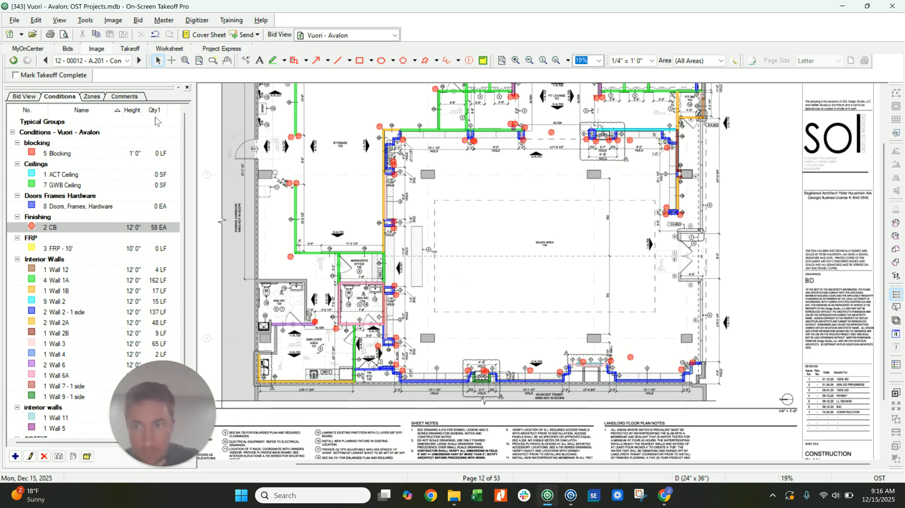
pyautogui.click(139, 60)
pyautogui.click(140, 60)
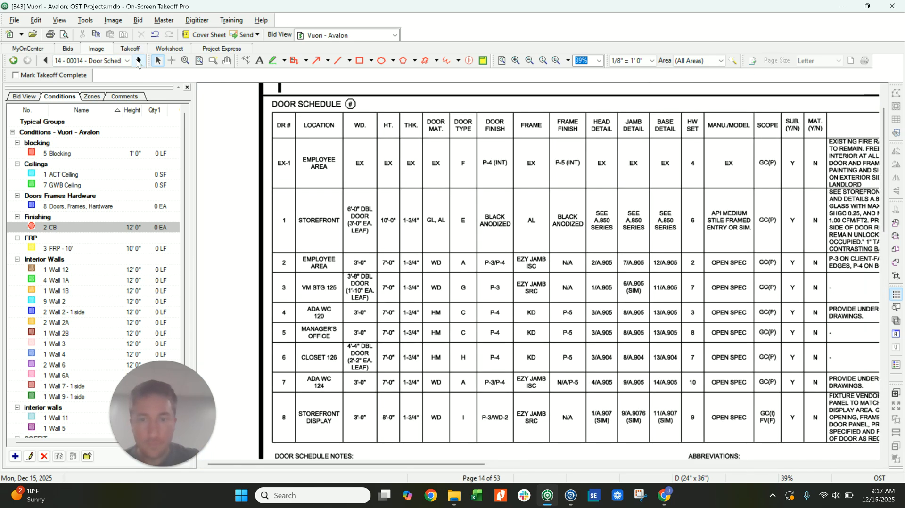
pyautogui.click(139, 60)
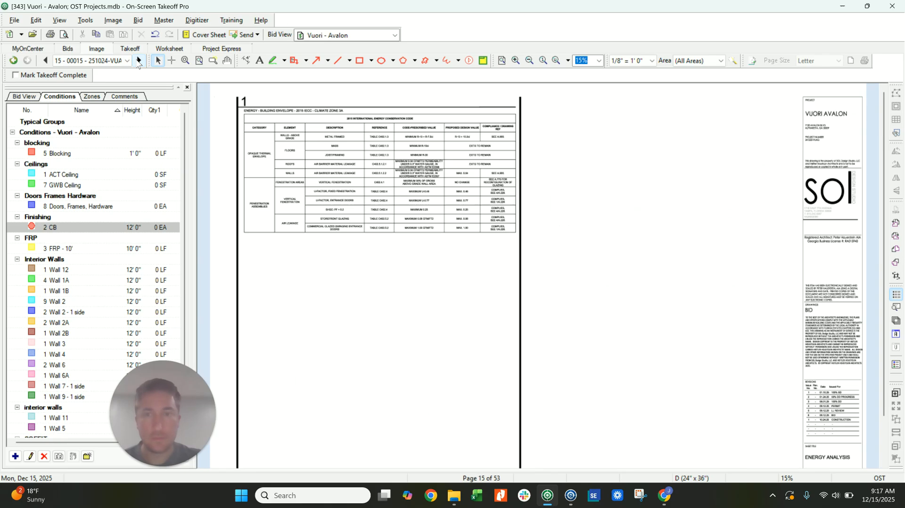
pyautogui.click(138, 61)
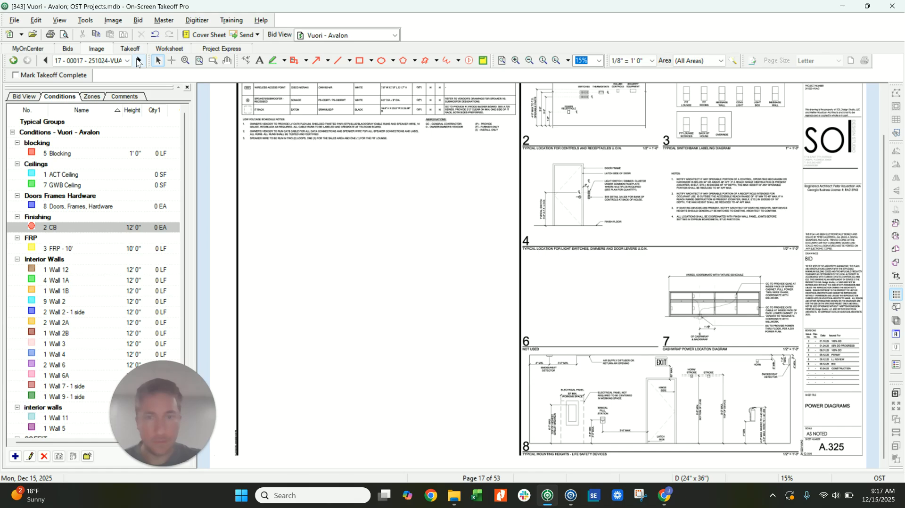
pyautogui.click(138, 60)
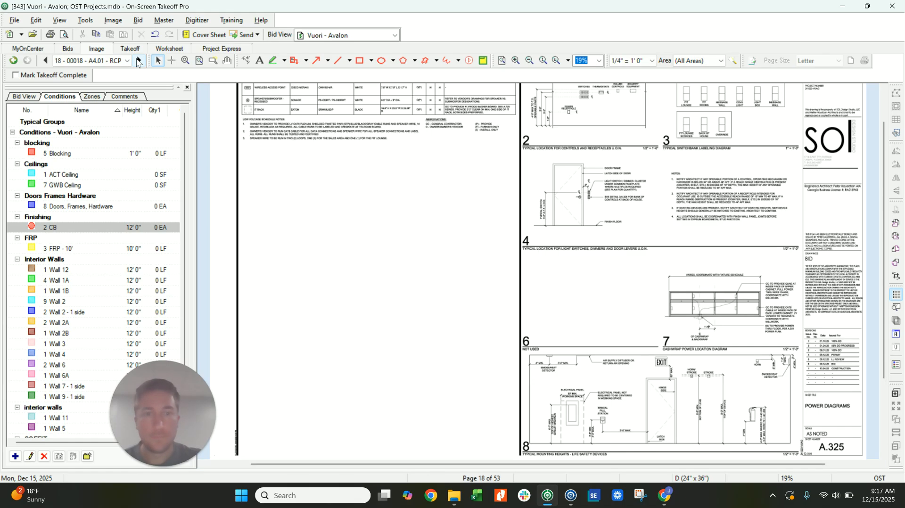
pyautogui.scroll(-3, 368, 295)
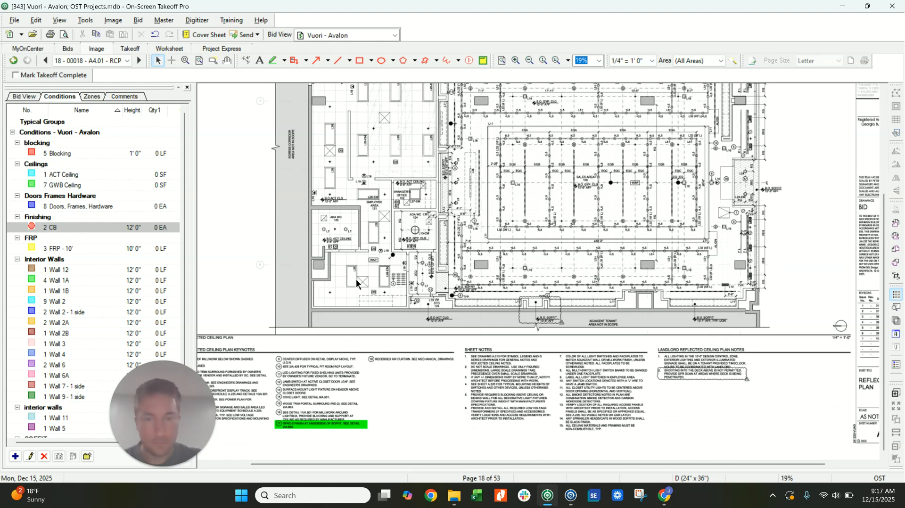
pyautogui.scroll(4, 547, 285)
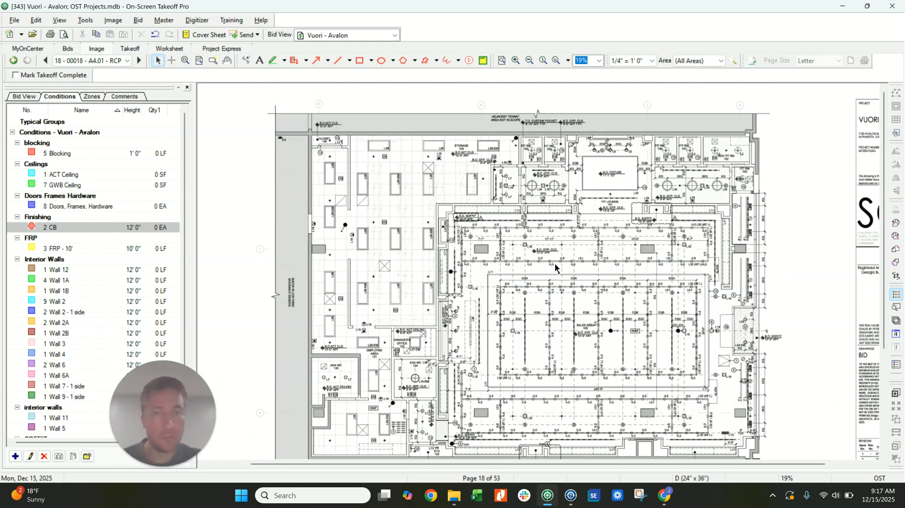
# Step: Start an ACT Ceiling area outline along the upper and left walls of Storage 123 and across the lower wall of Employee Area 121
pyautogui.keyDown('ctrl'); pyautogui.scroll(1, 504, 206); pyautogui.keyUp('ctrl')
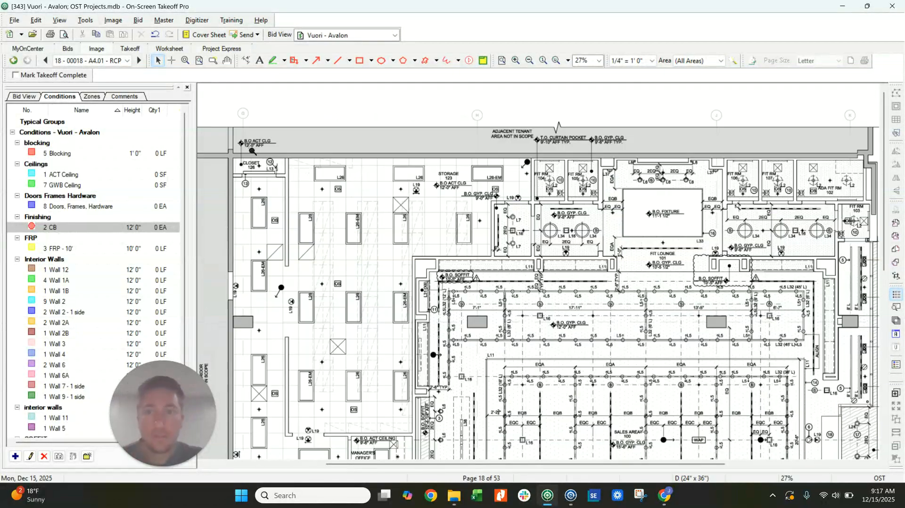
pyautogui.keyDown('ctrl'); pyautogui.scroll(2, 254, 159); pyautogui.keyUp('ctrl')
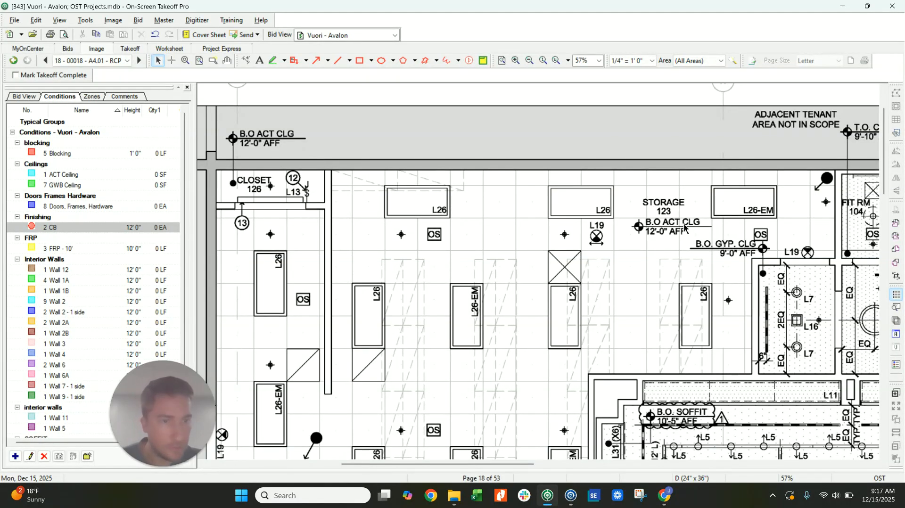
pyautogui.moveTo(677, 240); pyautogui.dragTo(658, 212, button='middle')
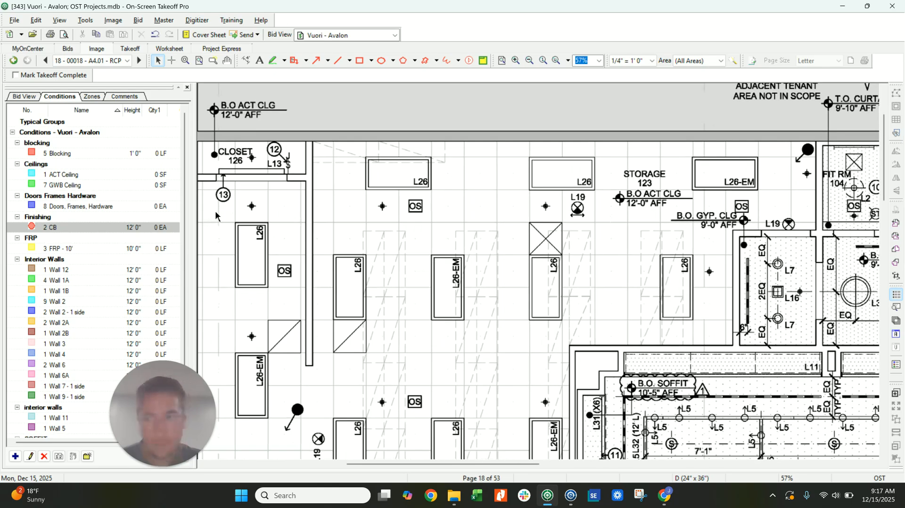
pyautogui.click(71, 175)
pyautogui.keyDown('ctrl'); pyautogui.scroll(-2, 485, 180); pyautogui.keyUp('ctrl')
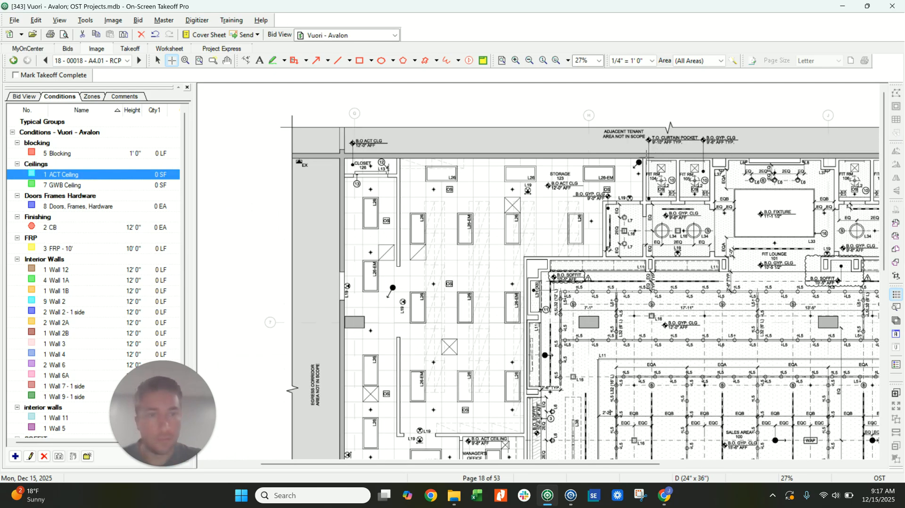
pyautogui.click(646, 158)
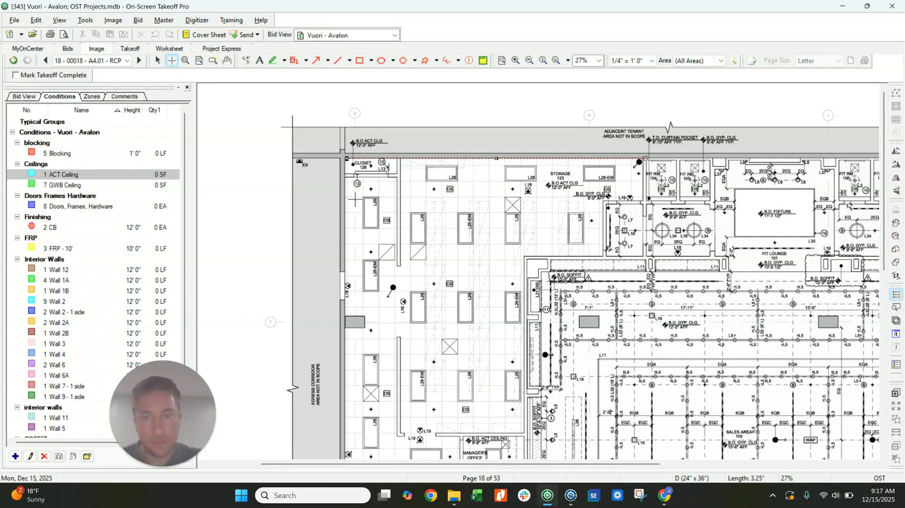
pyautogui.click(347, 158)
pyautogui.scroll(-4, 348, 170)
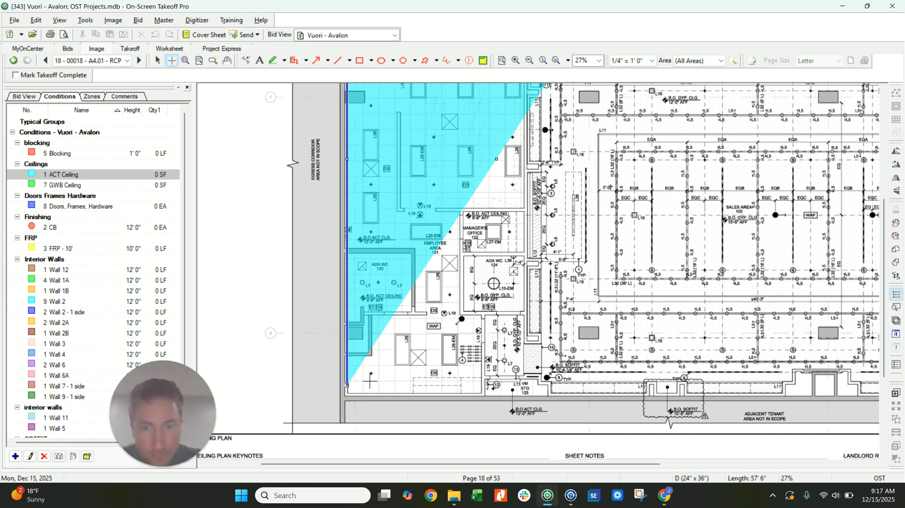
pyautogui.click(347, 394)
pyautogui.click(482, 394)
# Step: Complete the ACT Ceiling outline around ADA WC 124, Manager's Office 122 and the gypsum-ceiling vestibule beside Fit Rm 104
pyautogui.click(481, 313)
pyautogui.click(456, 312)
pyautogui.click(456, 206)
pyautogui.click(522, 208)
pyautogui.scroll(3, 528, 104)
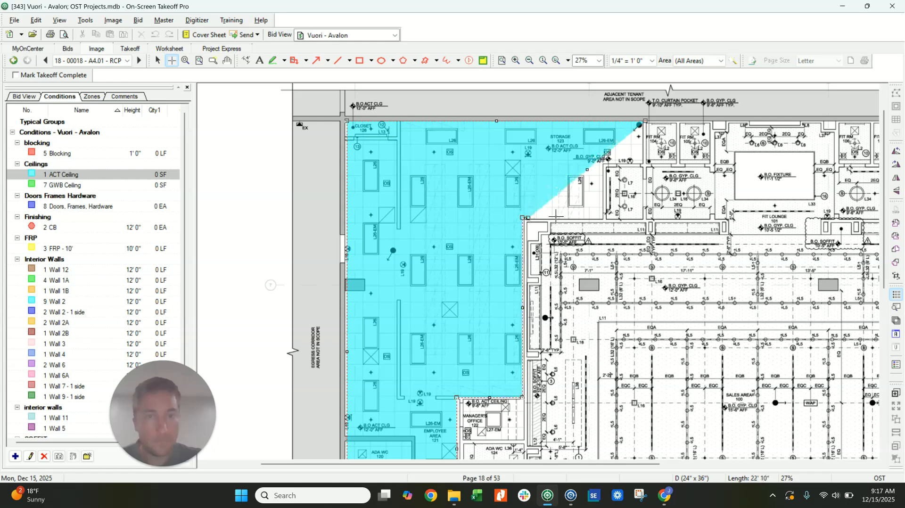
pyautogui.click(602, 217)
pyautogui.click(602, 161)
pyautogui.click(643, 160)
pyautogui.click(639, 125)
# Step: Mark rectangular GWB Ceiling areas over ADA WC 124 and the gypsum-ceiling space between it and VM Storage 125
pyautogui.scroll(-3, 488, 290)
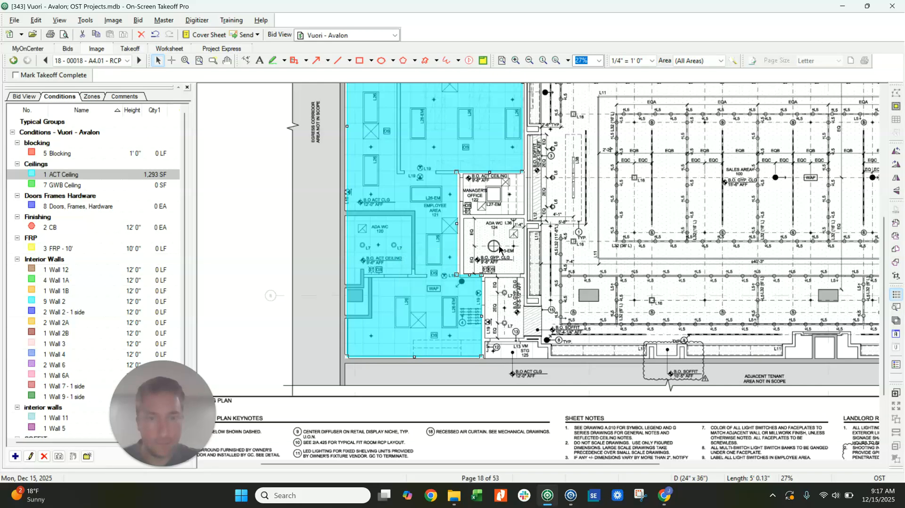
pyautogui.press('Down')
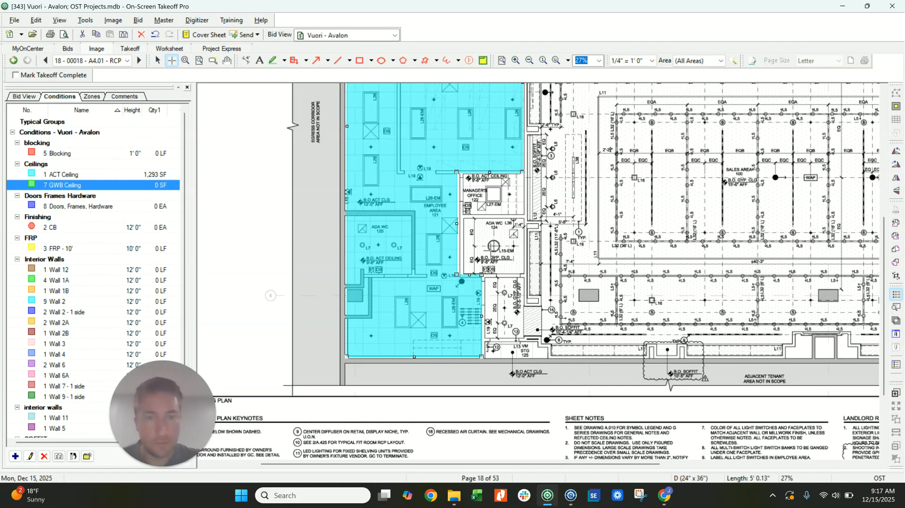
pyautogui.moveTo(463, 219); pyautogui.dragTo(526, 272)
pyautogui.scroll(4, 496, 259)
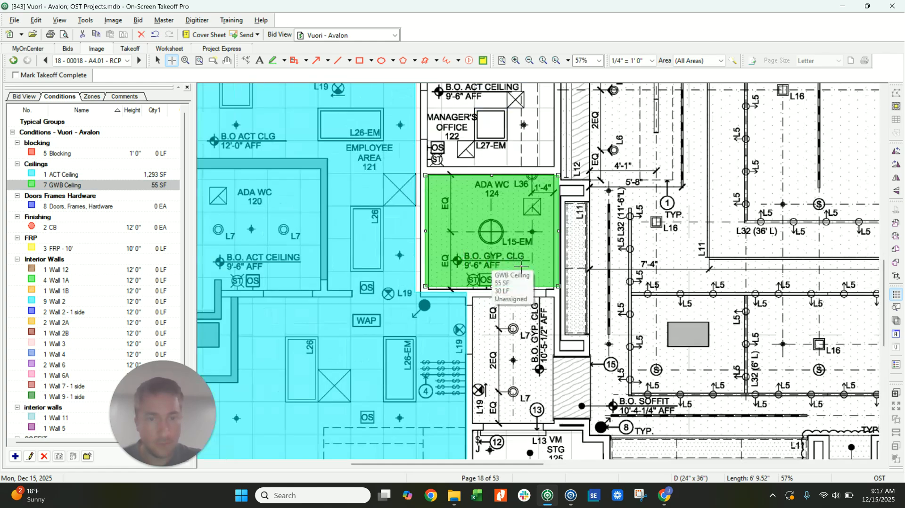
pyautogui.scroll(-3, 538, 249)
pyautogui.moveTo(554, 220)
pyautogui.mouseDown()
pyautogui.moveTo(470, 361)
pyautogui.moveTo(471, 349)
pyautogui.mouseUp()
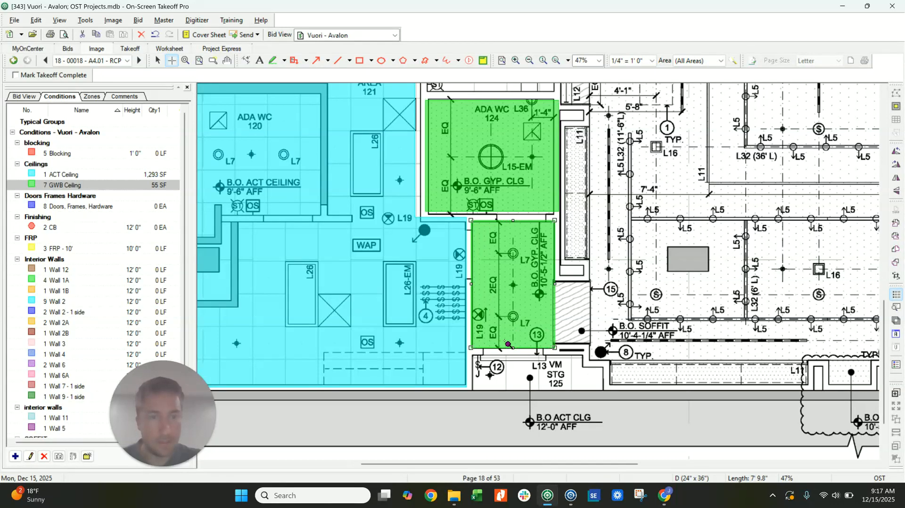
# Step: Start the main GWB Ceiling area outline along the upper tenant wall from Fit Rm 104 to ADA Fit Rm 102
pyautogui.scroll(-3, 491, 341)
pyautogui.scroll(12, 496, 190)
pyautogui.hscroll(8, 496, 189)
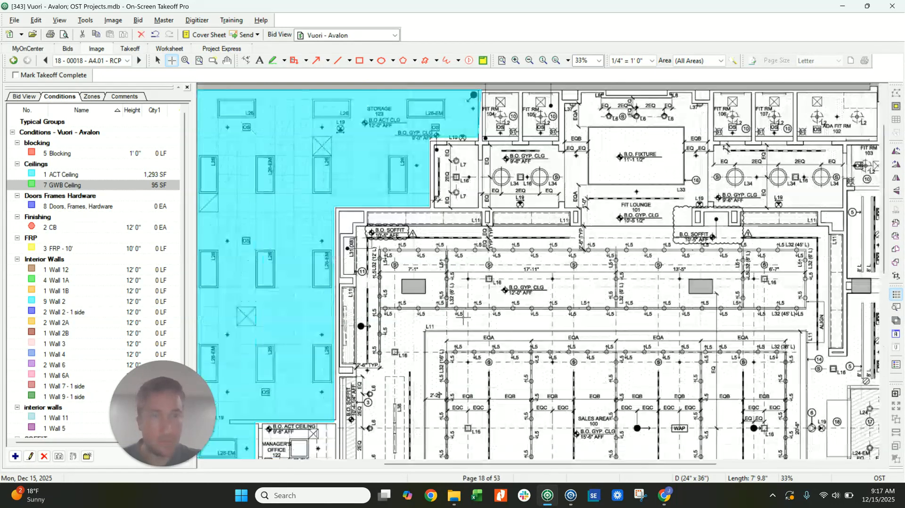
pyautogui.scroll(1, 496, 189)
pyautogui.hscroll(4, 497, 190)
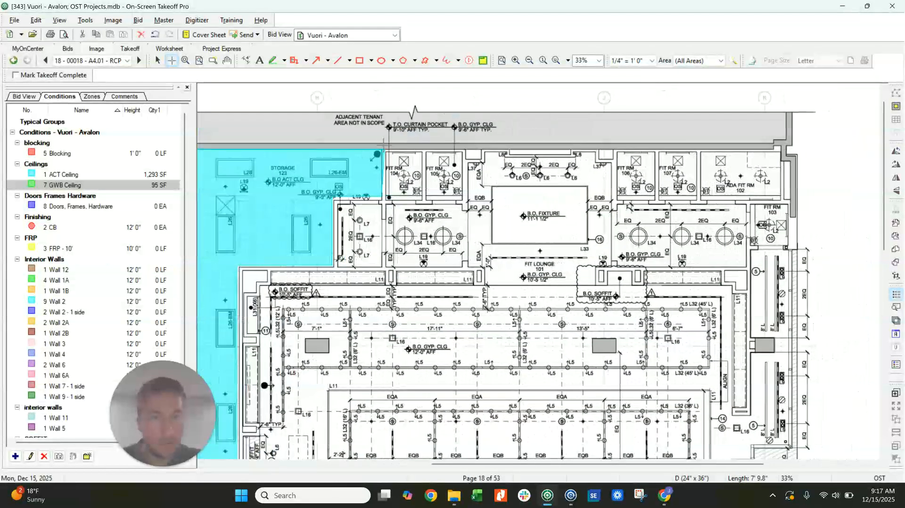
pyautogui.click(377, 154)
pyautogui.click(779, 150)
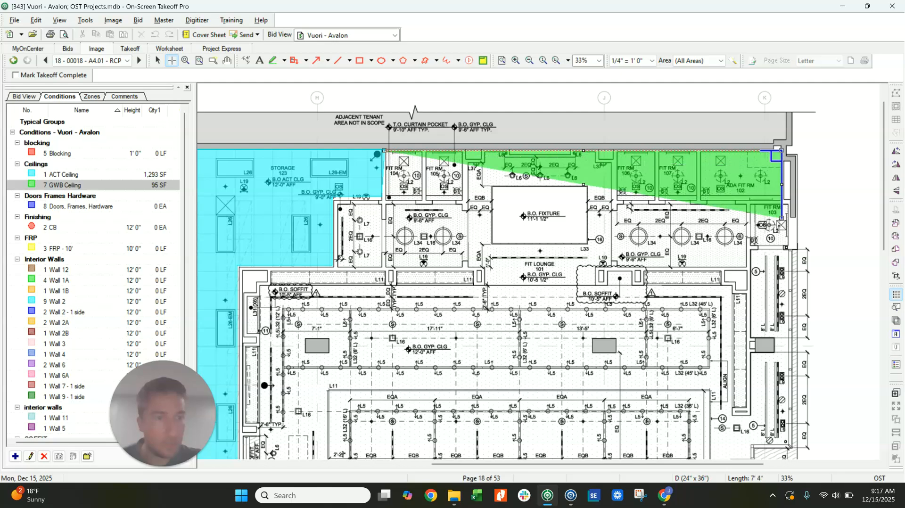
# Step: Continue the GWB Ceiling outline down the storefront wall and around the hatched entrance soffit, leaving the soffit out
pyautogui.scroll(-3, 783, 231)
pyautogui.scroll(-3, 782, 231)
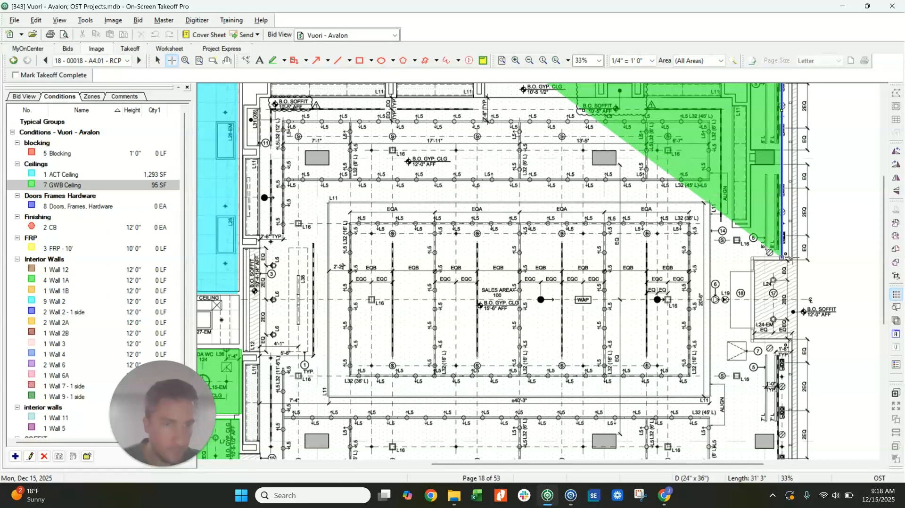
pyautogui.click(782, 258)
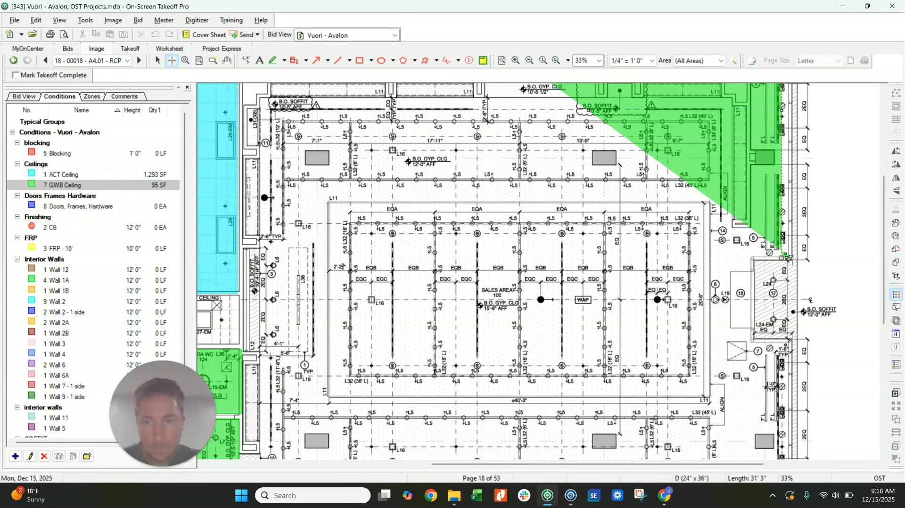
pyautogui.click(754, 258)
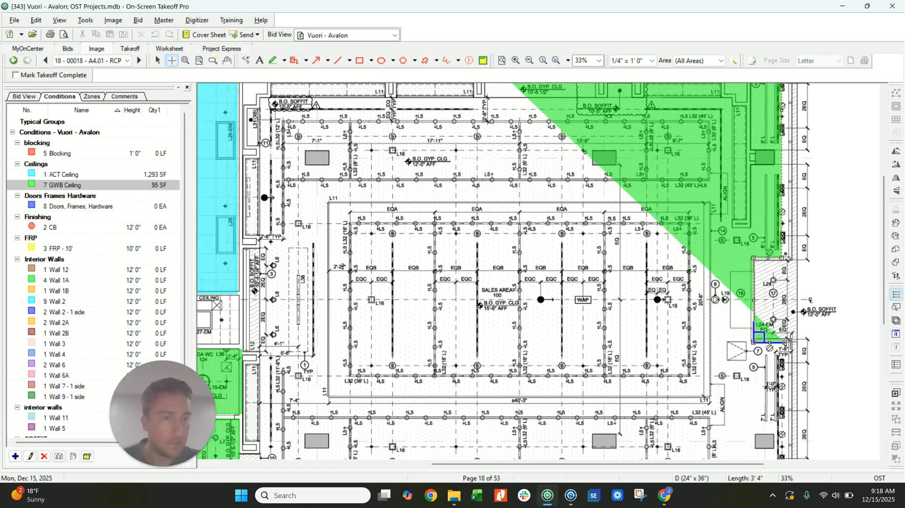
pyautogui.click(789, 343)
# Step: Extend the GWB Ceiling outline down the lower storefront wall and around the notched lower-right corner of Sales Area 100
pyautogui.scroll(-4, 789, 343)
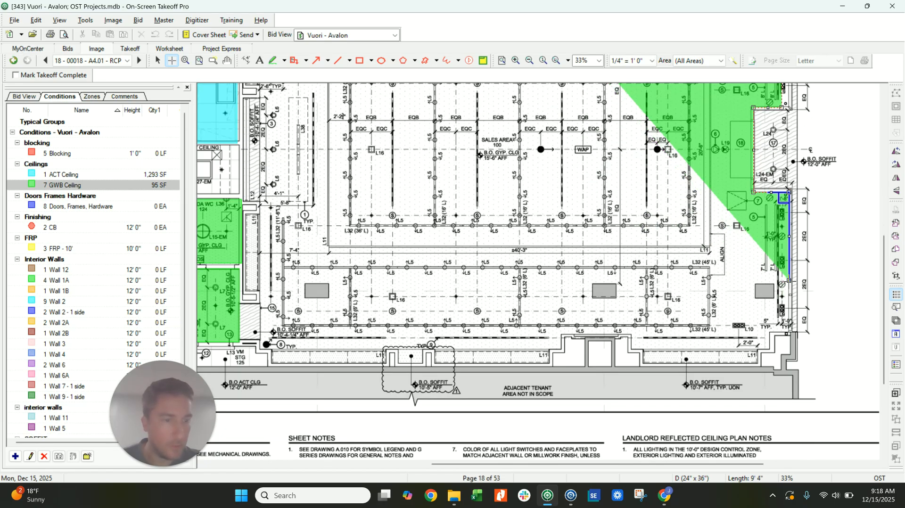
pyautogui.click(788, 332)
pyautogui.click(769, 333)
pyautogui.click(770, 349)
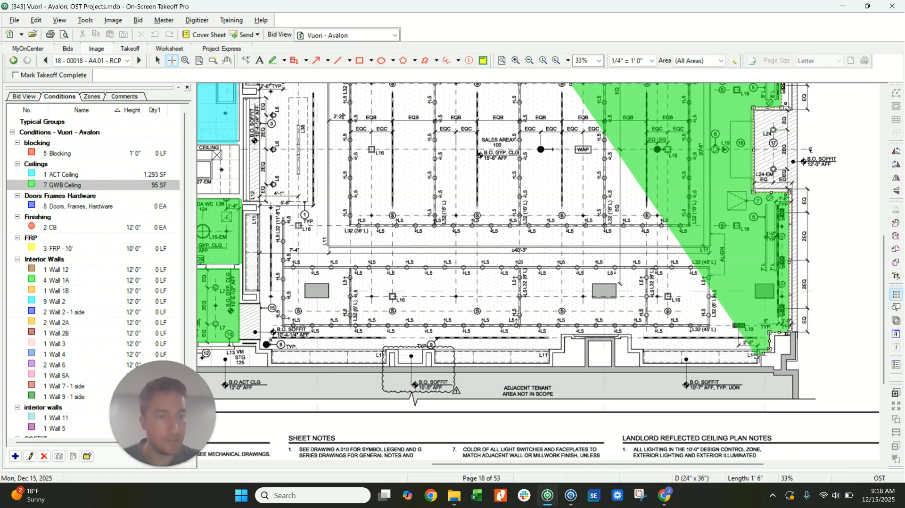
pyautogui.click(759, 362)
# Step: Trace the GWB Ceiling outline along the sales area's lower wall and around the stepped wall projection near the lower-right corner
pyautogui.click(644, 362)
pyautogui.click(644, 350)
pyautogui.click(629, 350)
pyautogui.click(628, 337)
pyautogui.click(566, 338)
pyautogui.click(564, 350)
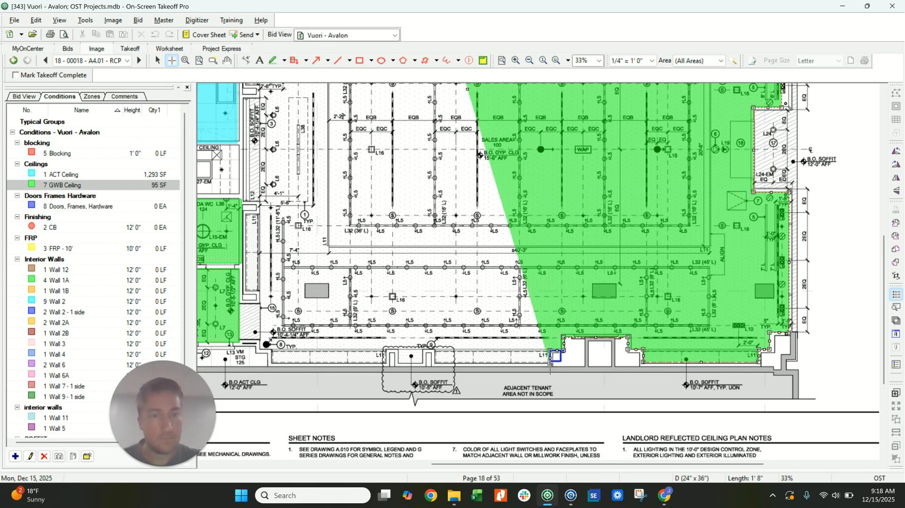
pyautogui.click(550, 351)
pyautogui.click(550, 367)
# Step: Extend the GWB Ceiling outline along the lower wall to the sales area's lower-left corner and up the stepped left wall past VM Stg 125
pyautogui.click(255, 367)
pyautogui.click(255, 291)
pyautogui.click(243, 292)
pyautogui.click(242, 212)
pyautogui.scroll(5, 249, 189)
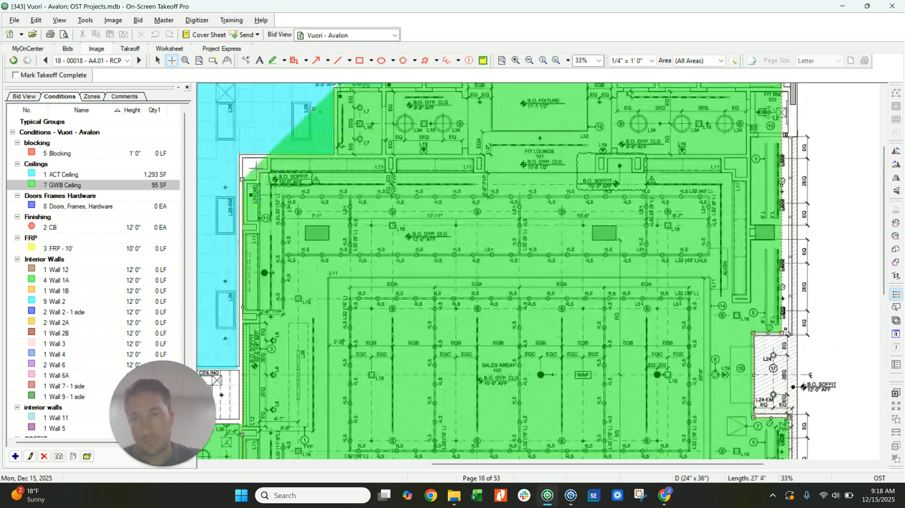
# Step: Complete the GWB Ceiling outline around the upper-left corner of Sales Area 100 and the wall jog beside Storage 123, closing at Fit Rm 104
pyautogui.click(242, 158)
pyautogui.click(334, 159)
pyautogui.scroll(3, 354, 225)
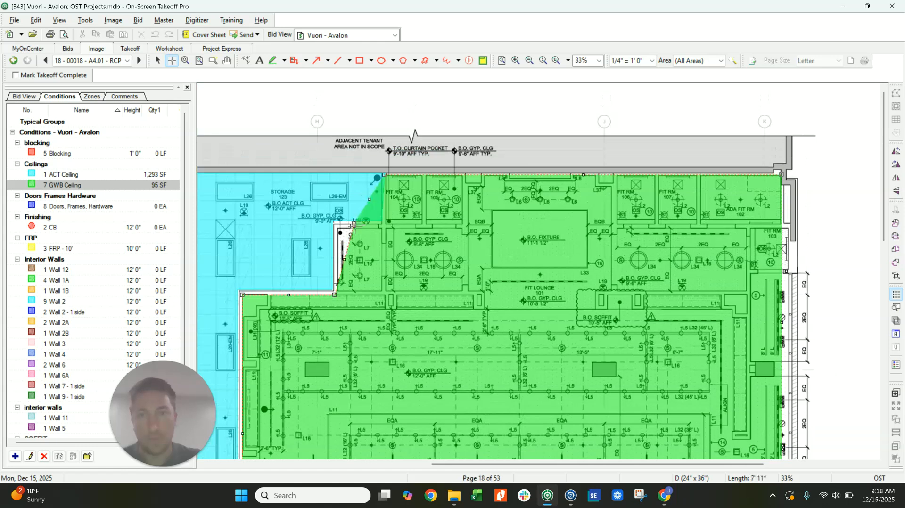
pyautogui.click(334, 225)
pyautogui.doubleClick(384, 225)
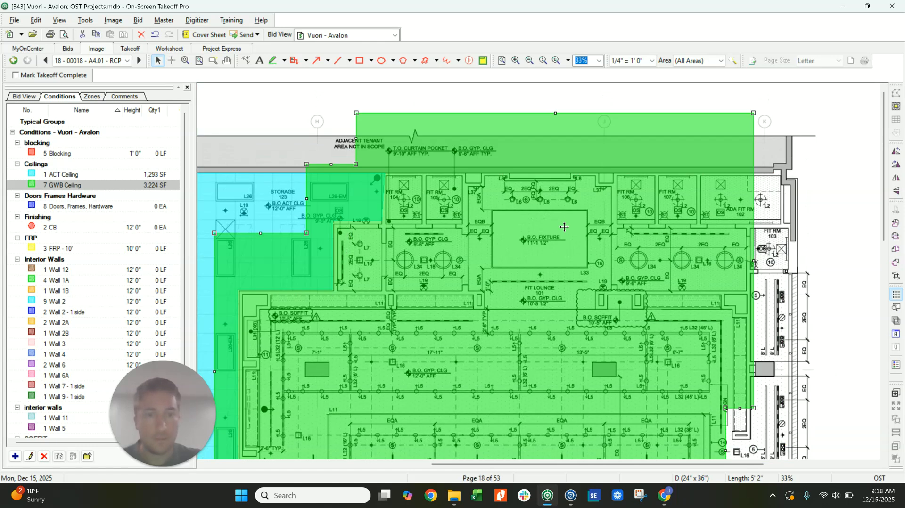
# Step: Realign the main GWB Ceiling area with the tenant walls and adjust its upper-right corner beside ADA Fit Rm 102
pyautogui.scroll(-3, 580, 229)
pyautogui.click(768, 222)
pyautogui.moveTo(782, 172); pyautogui.dragTo(792, 173)
pyautogui.click(822, 177)
pyautogui.scroll(-4, 616, 255)
pyautogui.scroll(-2, 619, 250)
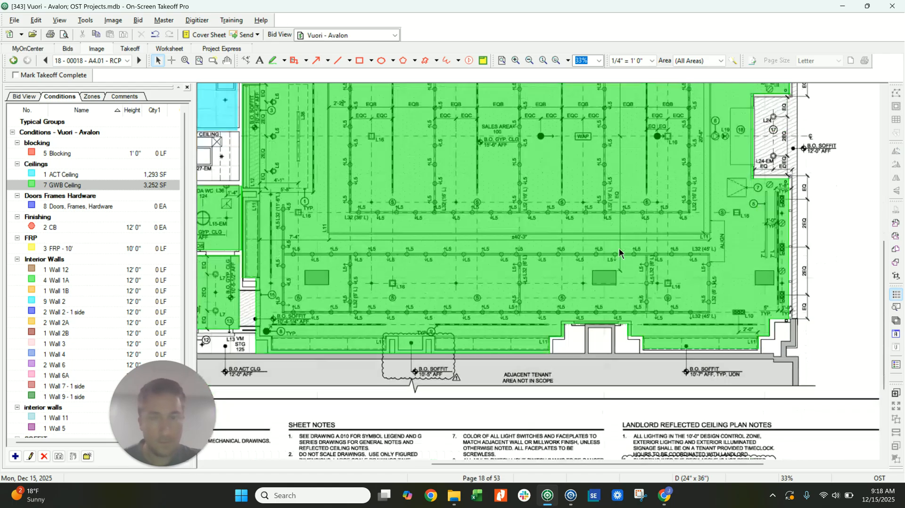
# Step: Add an ACT Ceiling area covering Manager's Office 122
pyautogui.keyDown('ctrl'); pyautogui.scroll(-1, 436, 227); pyautogui.keyUp('ctrl')
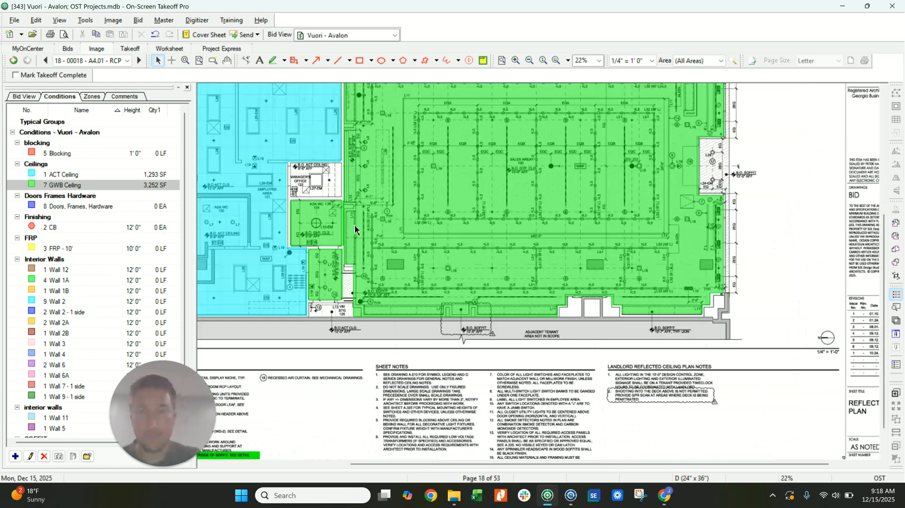
pyautogui.keyDown('ctrl'); pyautogui.scroll(1, 312, 163); pyautogui.keyUp('ctrl')
pyautogui.keyDown('ctrl'); pyautogui.scroll(1, 313, 163); pyautogui.keyUp('ctrl')
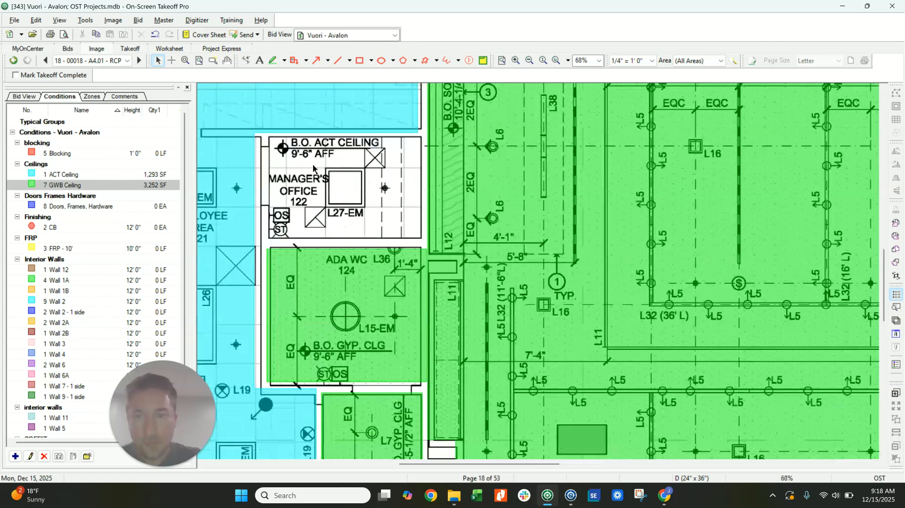
pyautogui.scroll(2, 313, 163)
pyautogui.click(419, 216)
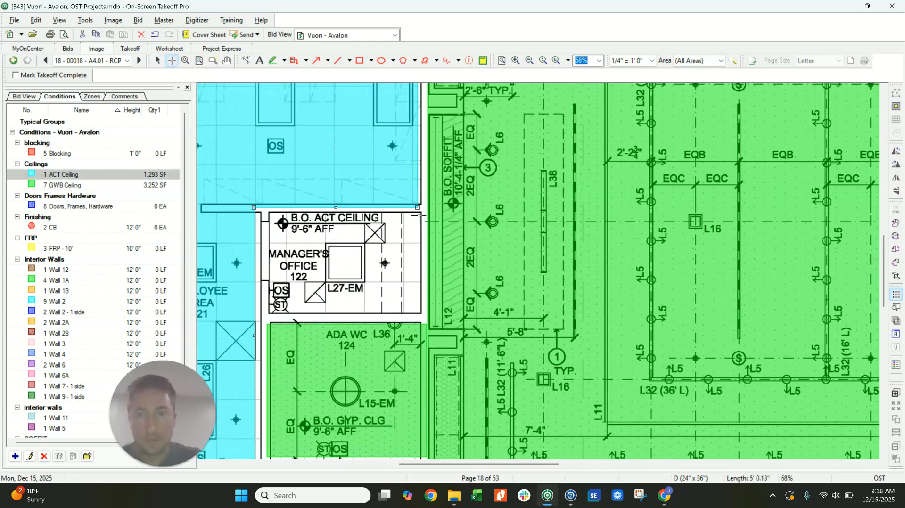
pyautogui.keyDown('ctrl'); pyautogui.scroll(-2, 281, 281); pyautogui.keyUp('ctrl')
pyautogui.keyDown('ctrl'); pyautogui.scroll(-1, 281, 281); pyautogui.keyUp('ctrl')
pyautogui.keyDown('ctrl'); pyautogui.scroll(1, 645, 251); pyautogui.keyUp('ctrl')
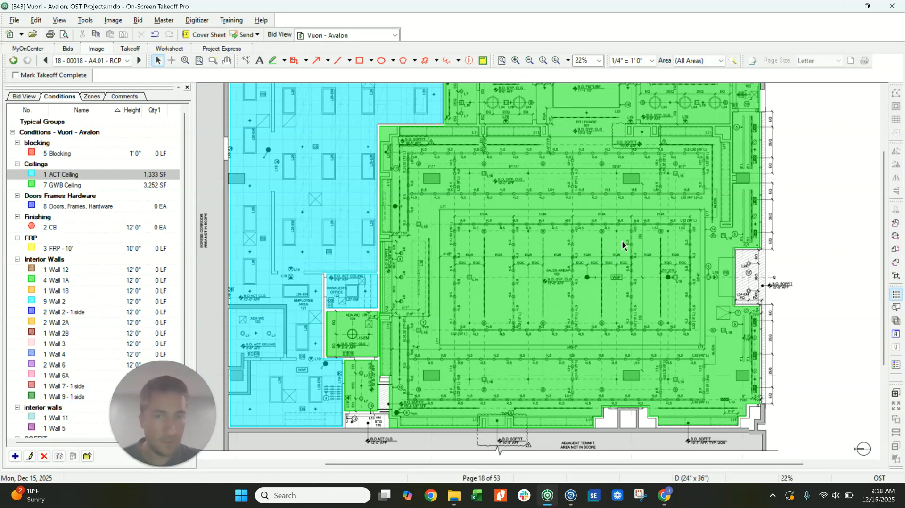
# Step: Draw Soffits runs of about 8' 3" and 11' along the sales area's left wall beside ADA WC 124 and Manager's Office 122
pyautogui.scroll(-1, 94, 330)
pyautogui.click(54, 429)
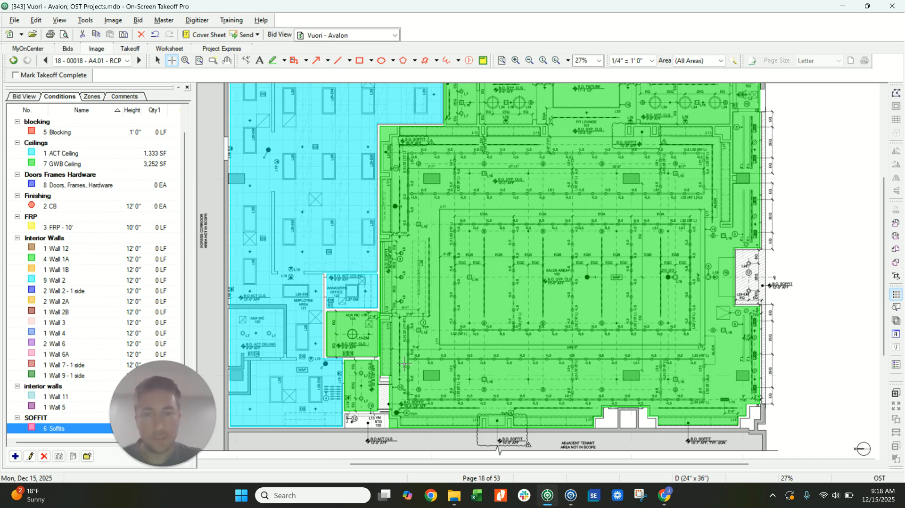
pyautogui.keyDown('ctrl'); pyautogui.scroll(3, 408, 360); pyautogui.keyUp('ctrl')
pyautogui.click(378, 390)
pyautogui.scroll(1, 380, 262)
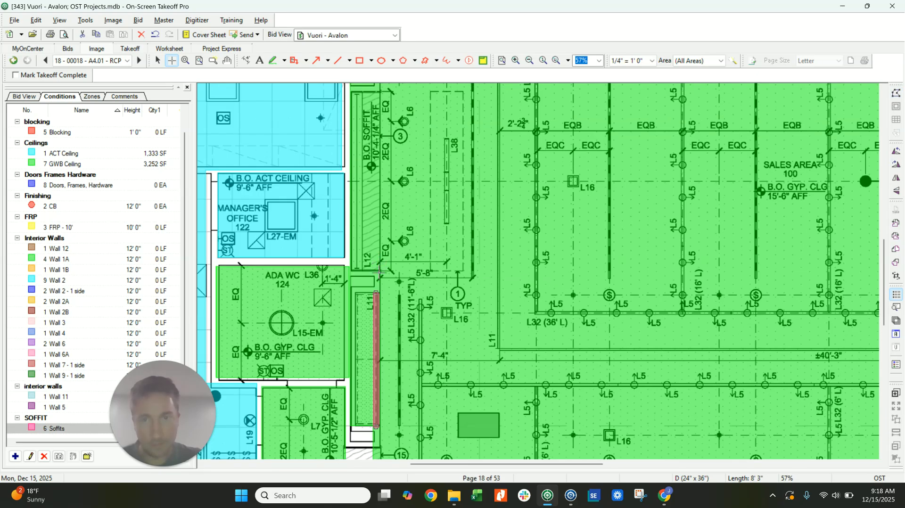
pyautogui.click(376, 182)
pyautogui.scroll(1, 377, 175)
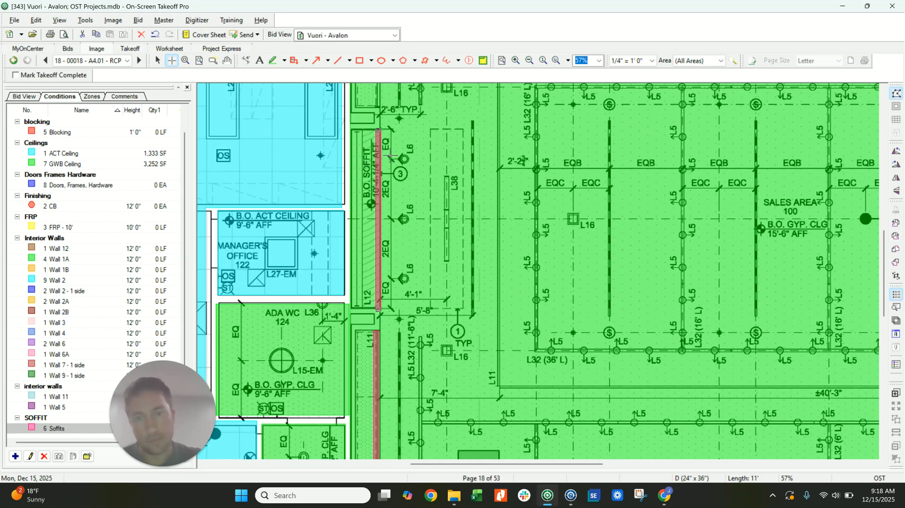
# Step: Add Soffits runs of about 8' 6" and 4' farther up the left wall, plus one along the upper wall to Fit Lounge 101
pyautogui.scroll(4, 390, 154)
pyautogui.click(377, 121)
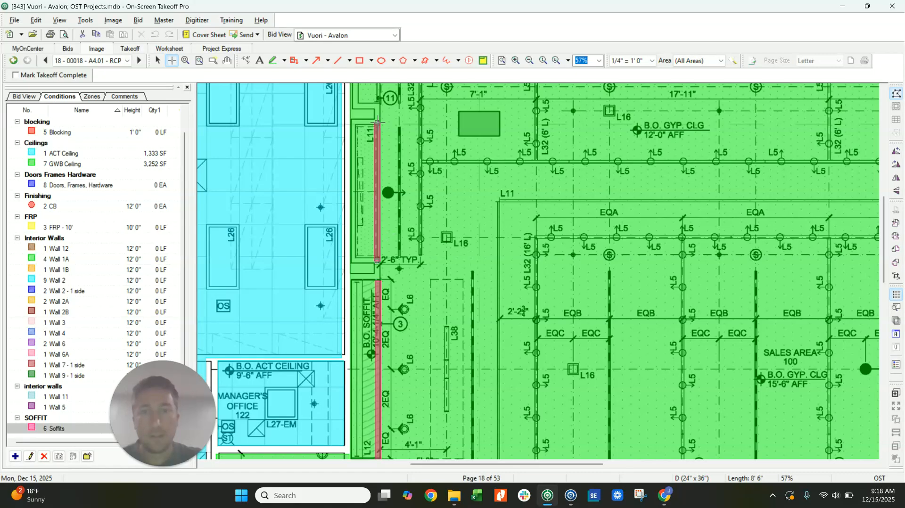
pyautogui.scroll(5, 378, 221)
pyautogui.click(379, 292)
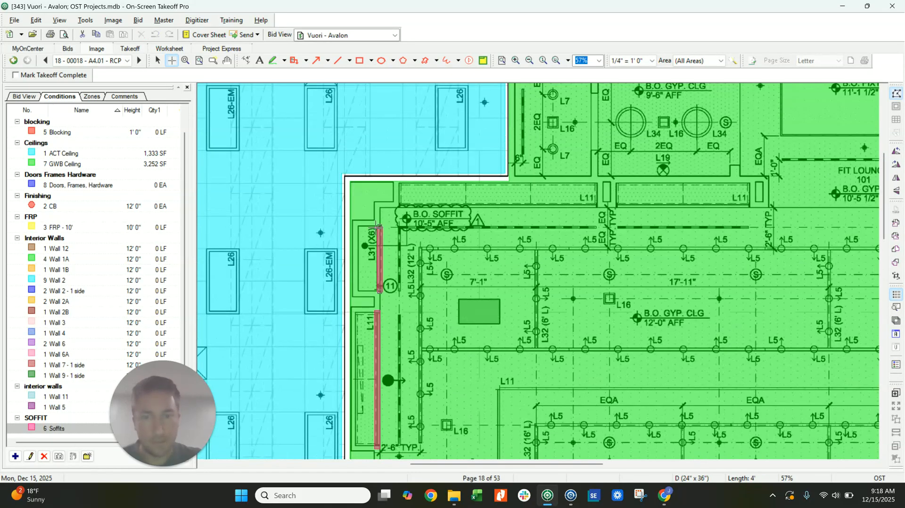
pyautogui.click(753, 206)
pyautogui.scroll(-3, 709, 236)
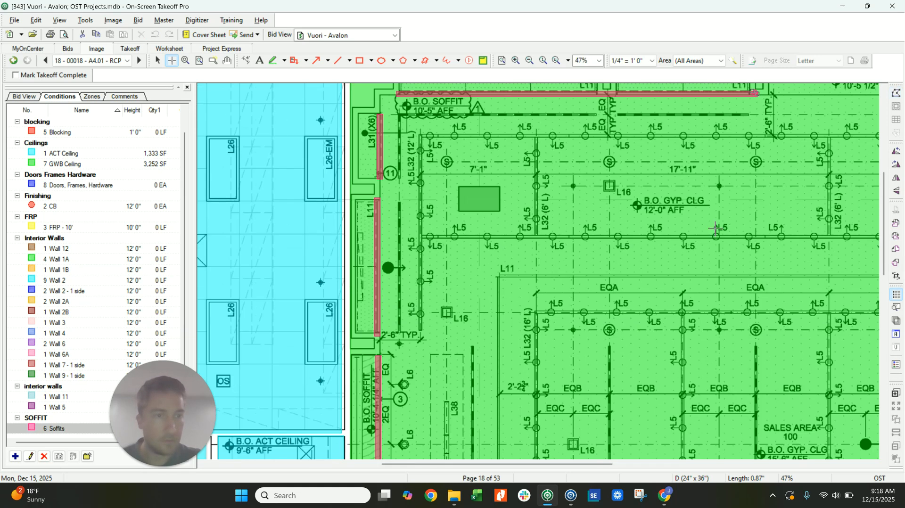
# Step: Add a Soffits run down the right inner wall and runs of about 8' 2" and 2' 6" along the upper wall right of Fit Lounge 101
pyautogui.moveTo(712, 197); pyautogui.dragTo(548, 273, button='middle')
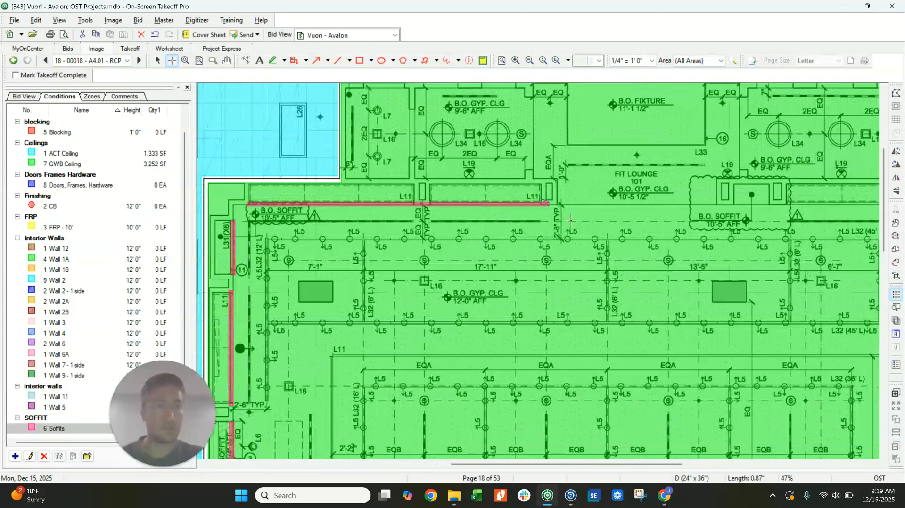
pyautogui.moveTo(594, 114); pyautogui.dragTo(594, 226, button='middle')
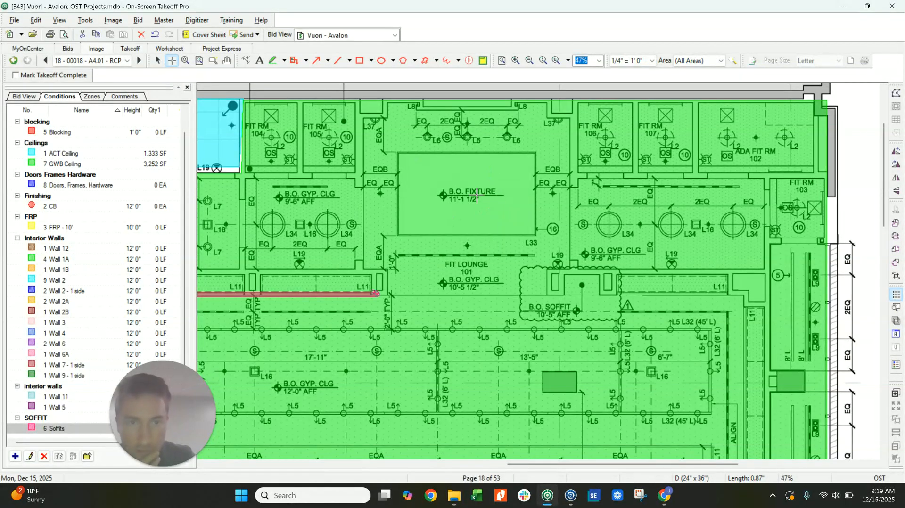
pyautogui.scroll(-3, 760, 200)
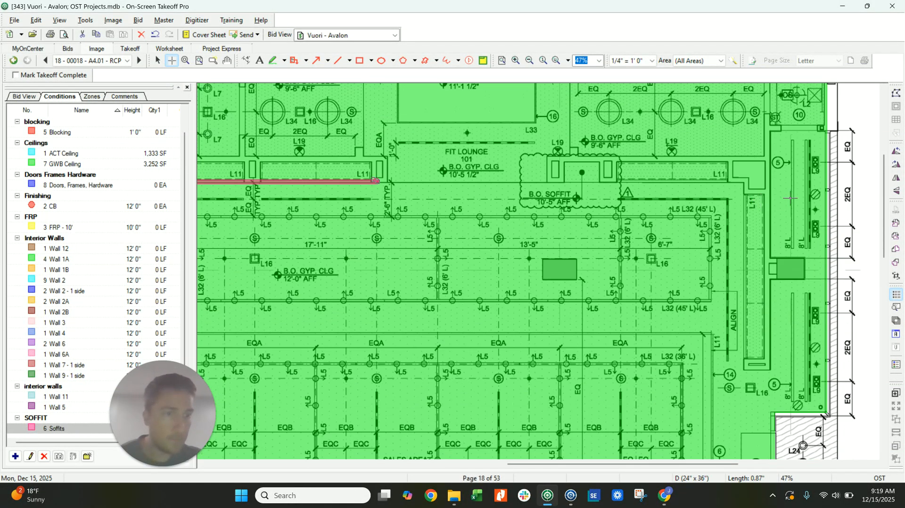
pyautogui.scroll(-2, 760, 200)
pyautogui.click(750, 119)
pyautogui.doubleClick(749, 279)
pyautogui.scroll(2, 742, 224)
pyautogui.click(616, 181)
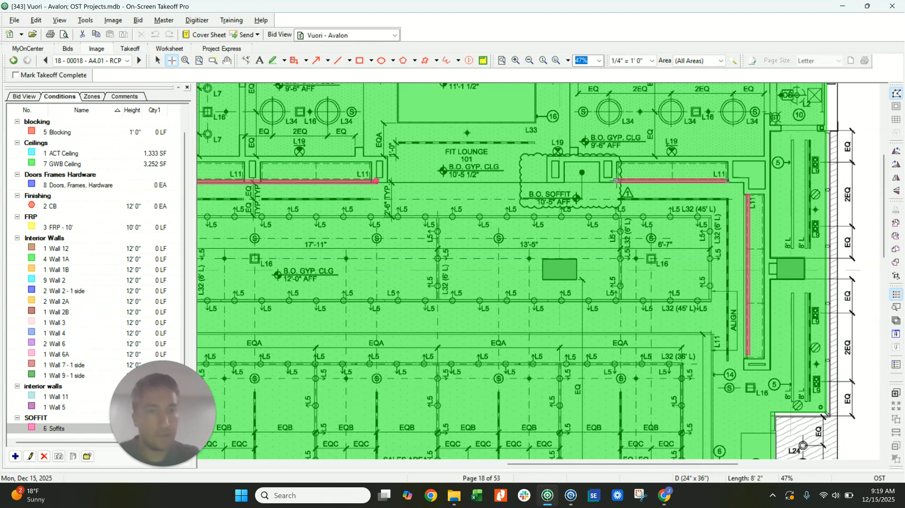
pyautogui.click(599, 181)
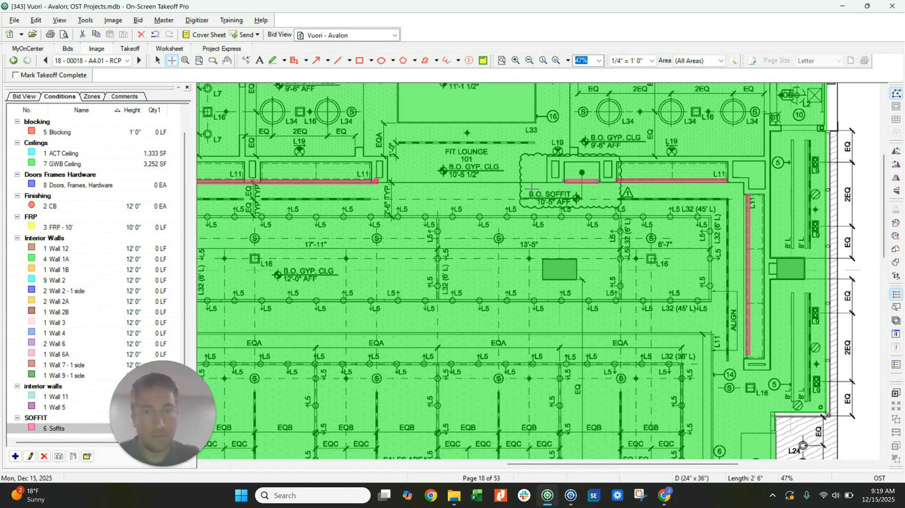
# Step: Draw Soffits runs along the lower wall niches on both sides of the stepped column projection
pyautogui.scroll(-5, 514, 184)
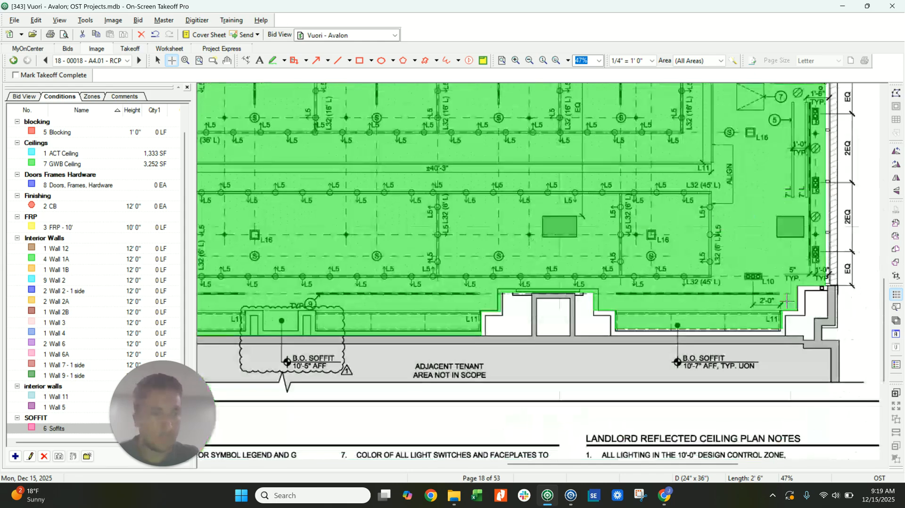
pyautogui.click(782, 312)
pyautogui.click(615, 311)
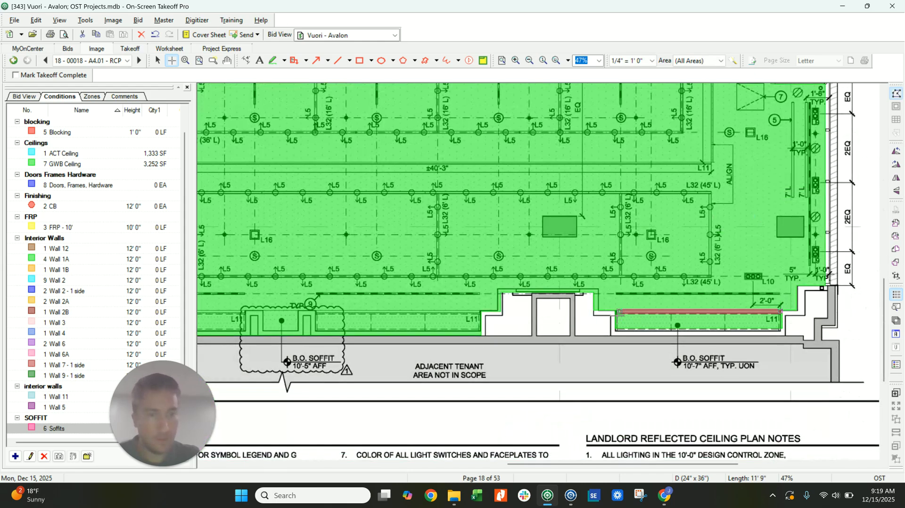
pyautogui.click(480, 312)
pyautogui.click(312, 312)
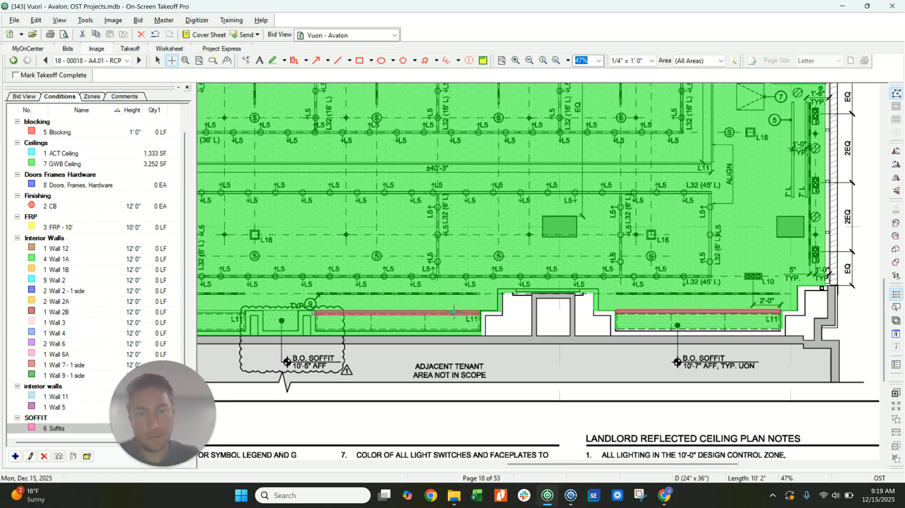
# Step: Add Soffits runs along the leftmost lower wall niche and, about 2' 5" long, across the small clouded niche beside it
pyautogui.hscroll(-5, 315, 304)
pyautogui.click(315, 304)
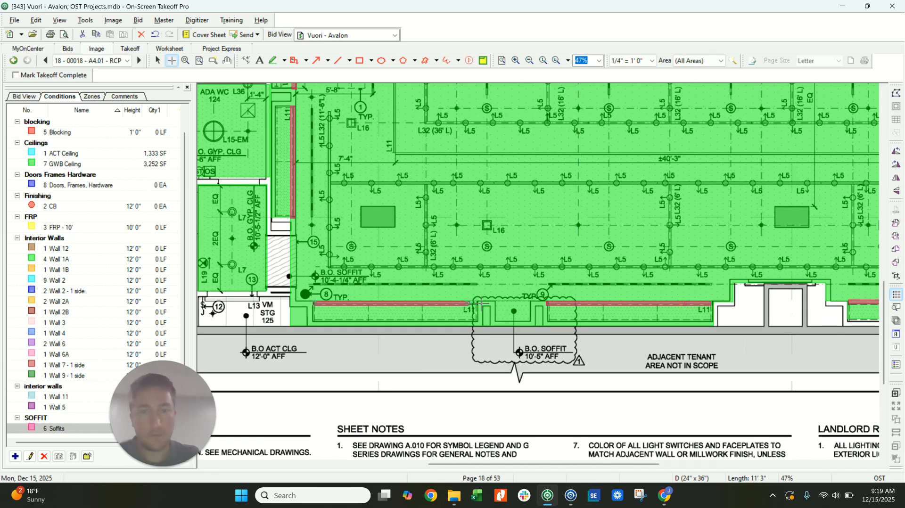
pyautogui.click(481, 304)
pyautogui.click(497, 302)
pyautogui.doubleClick(530, 302)
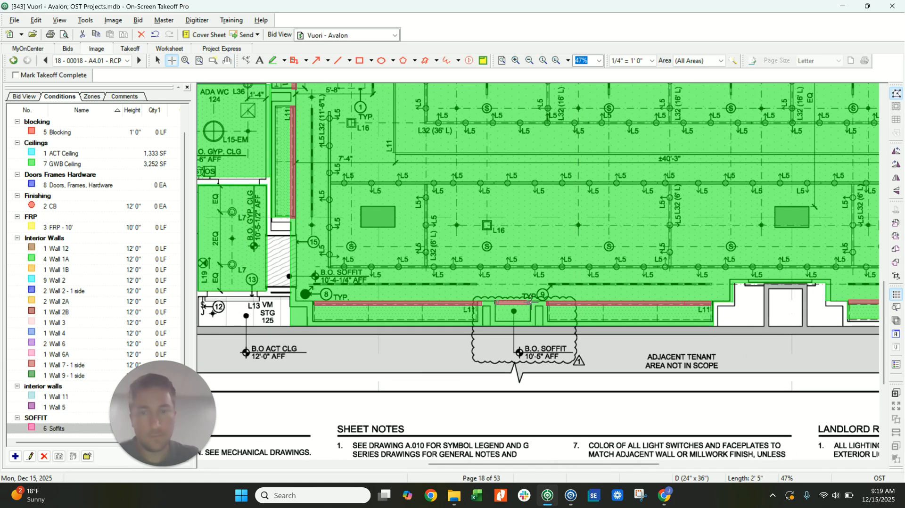
# Step: Add a Soffits run across the hatched opening above VM Stg 125 and finish drawing soffits
pyautogui.click(293, 287)
pyautogui.scroll(-3, 355, 235)
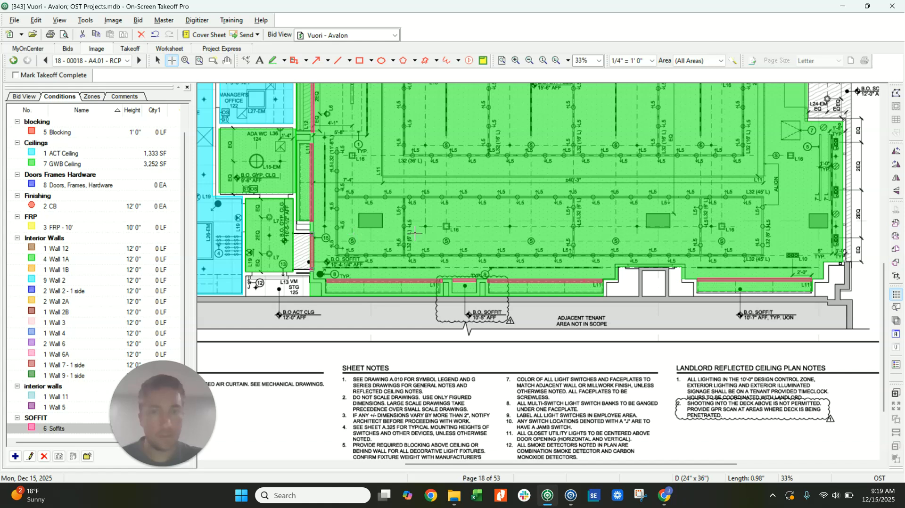
pyautogui.scroll(1, 446, 237)
pyautogui.scroll(2, 446, 237)
pyautogui.press('Escape')
pyautogui.scroll(-1, 434, 226)
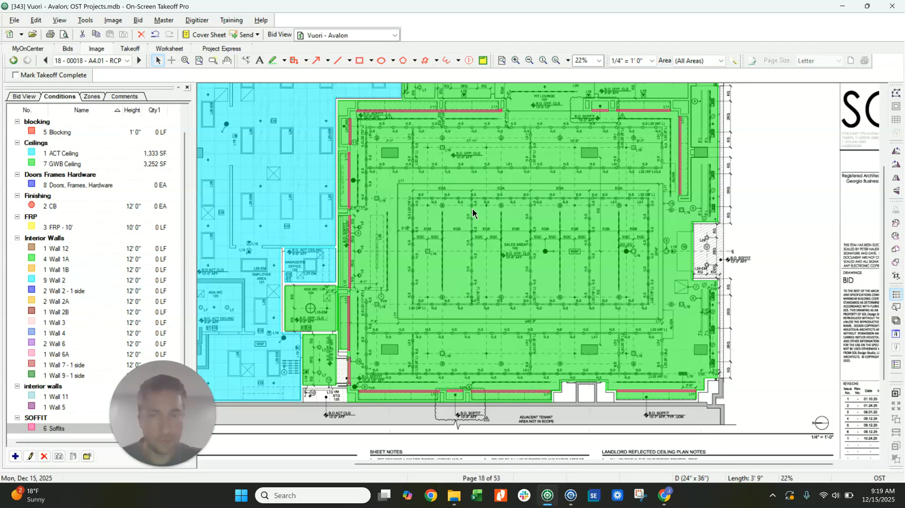
pyautogui.scroll(3, 457, 204)
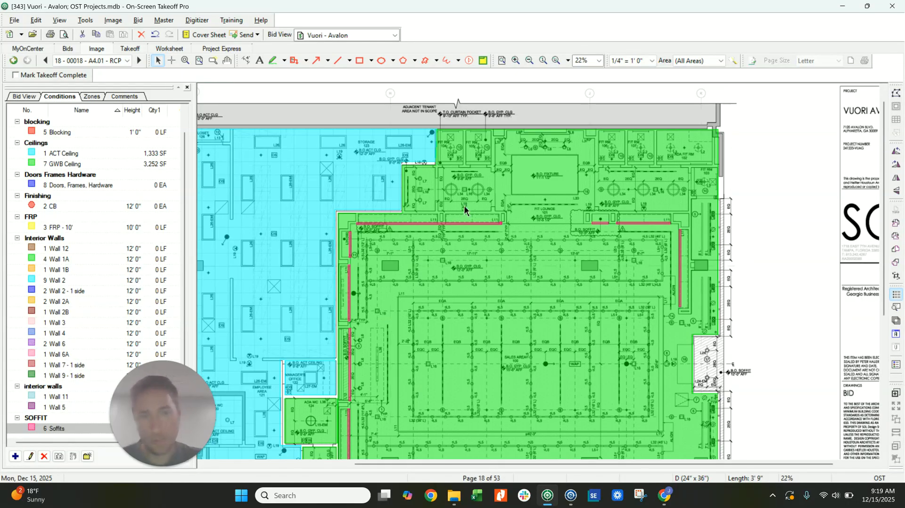
# Step: Go to sheet A5.01 and examine the wall finish tags around the sales area, fit rooms and Fit Lounge 101
pyautogui.click(138, 60)
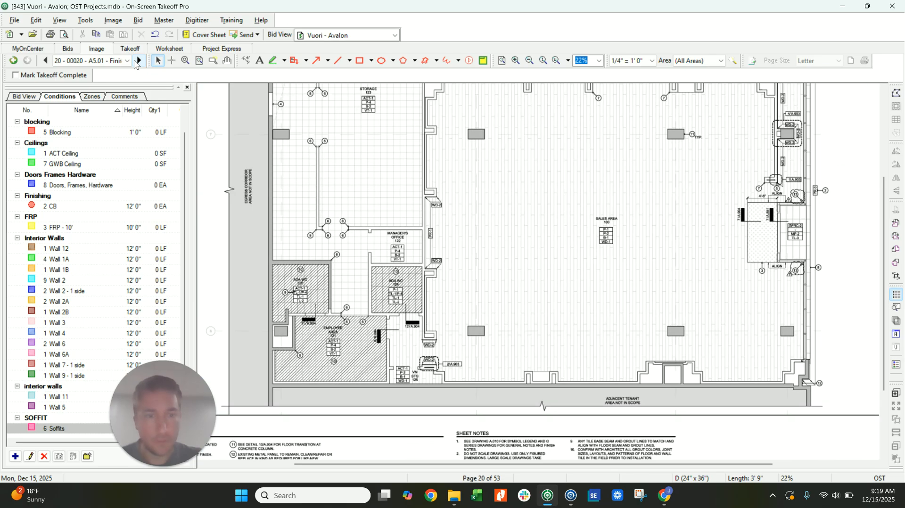
pyautogui.scroll(3, 618, 227)
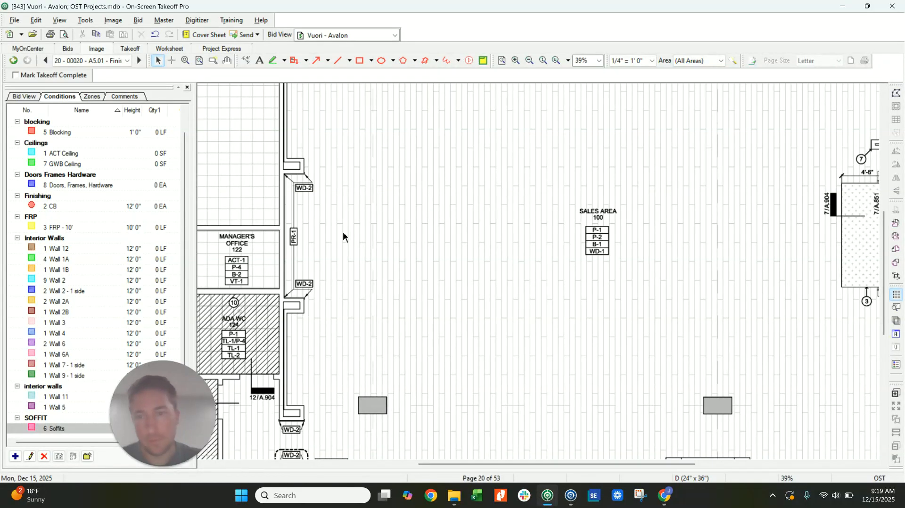
pyautogui.scroll(-3, 335, 266)
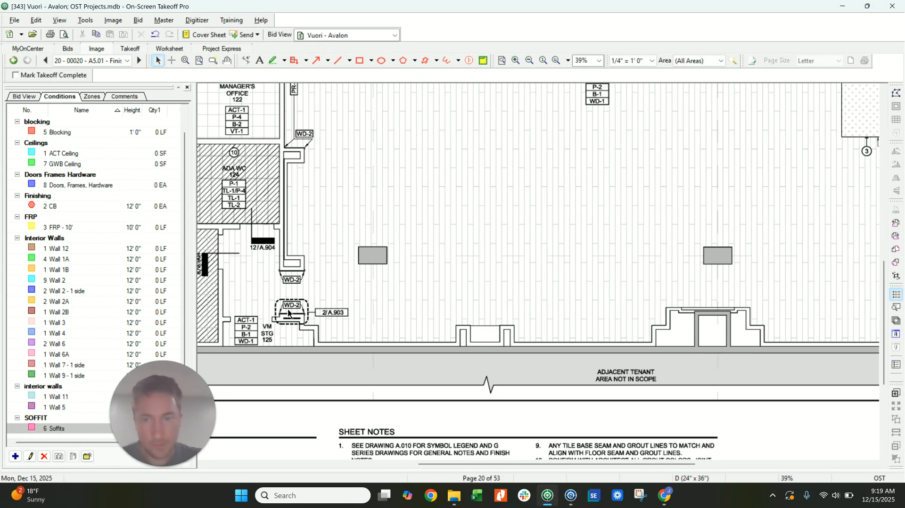
pyautogui.scroll(-3, 558, 293)
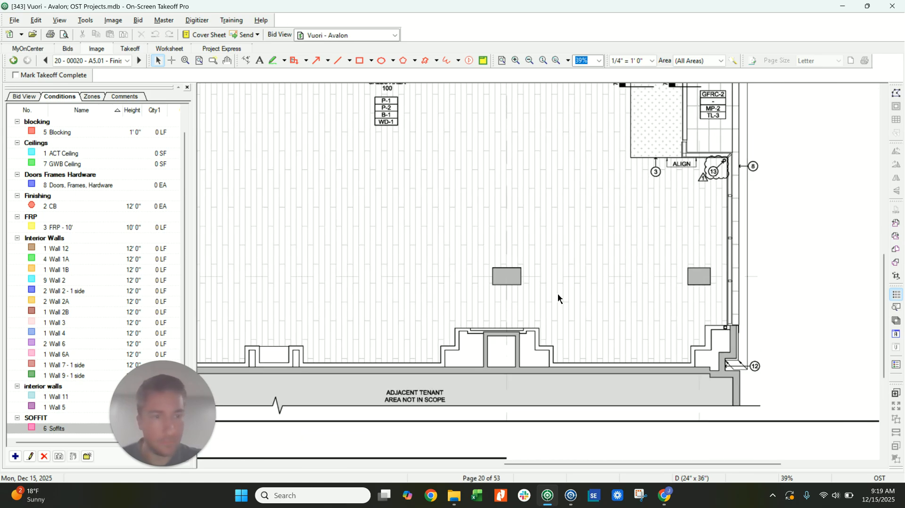
pyautogui.scroll(3, 586, 273)
pyautogui.scroll(2, 595, 270)
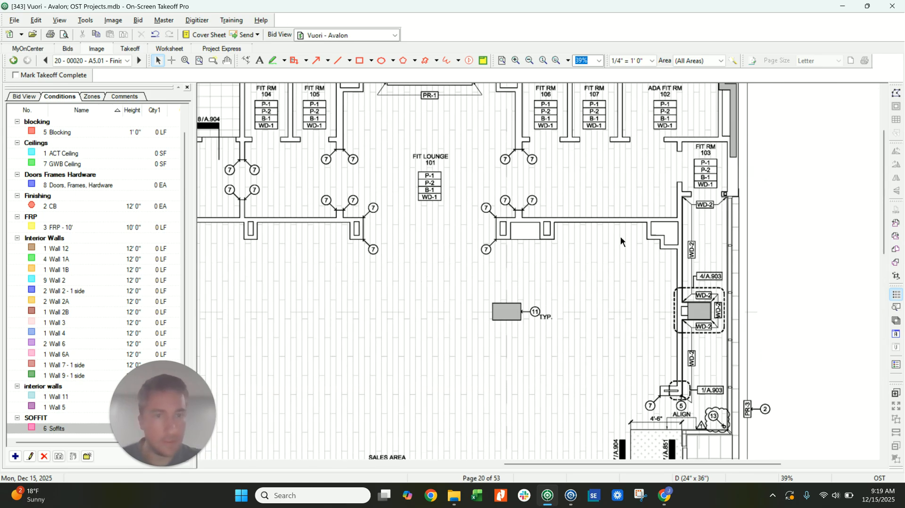
pyautogui.moveTo(384, 211); pyautogui.dragTo(527, 211, button='middle')
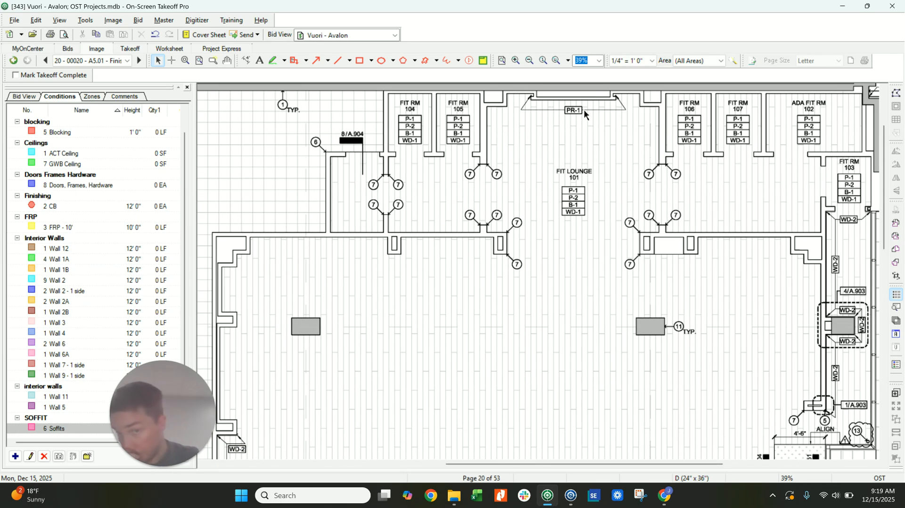
# Step: Create a new linear condition named Paint Walls with the type paint
pyautogui.click(80, 275)
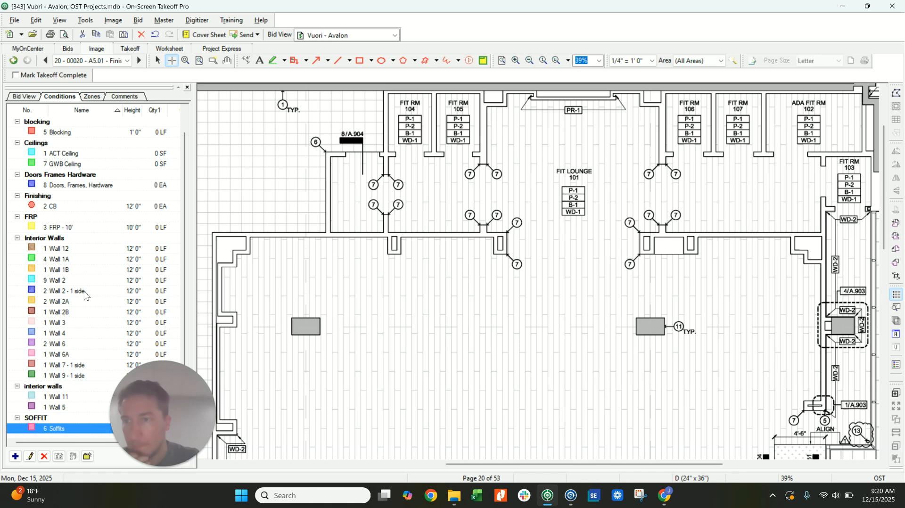
pyautogui.click(15, 457)
pyautogui.click(569, 146)
pyautogui.write('paint')
pyautogui.press('Tab')
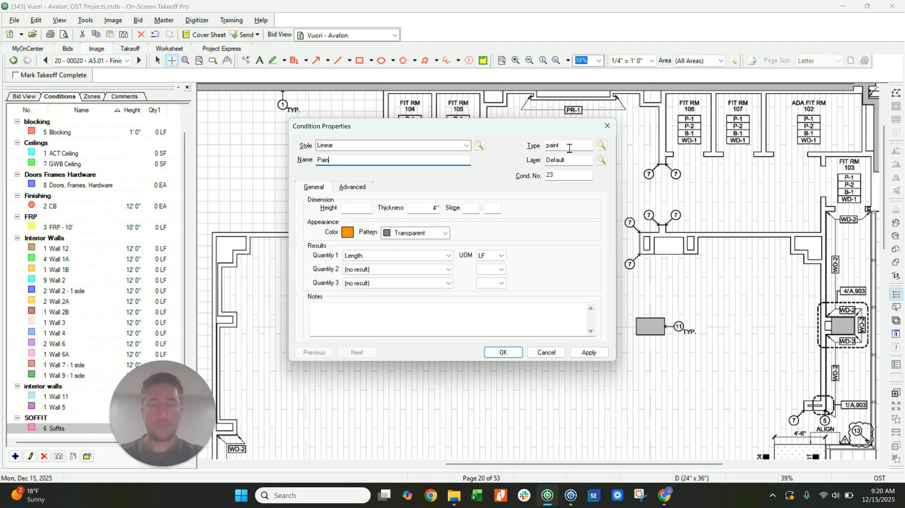
pyautogui.write('Paint Walls')
# Step: Set the Paint Walls height to 12' 0", report Surface area (single side) as the second quantity, and save the condition
pyautogui.click(364, 207)
pyautogui.write('12\' 0"')
pyautogui.press('Tab')
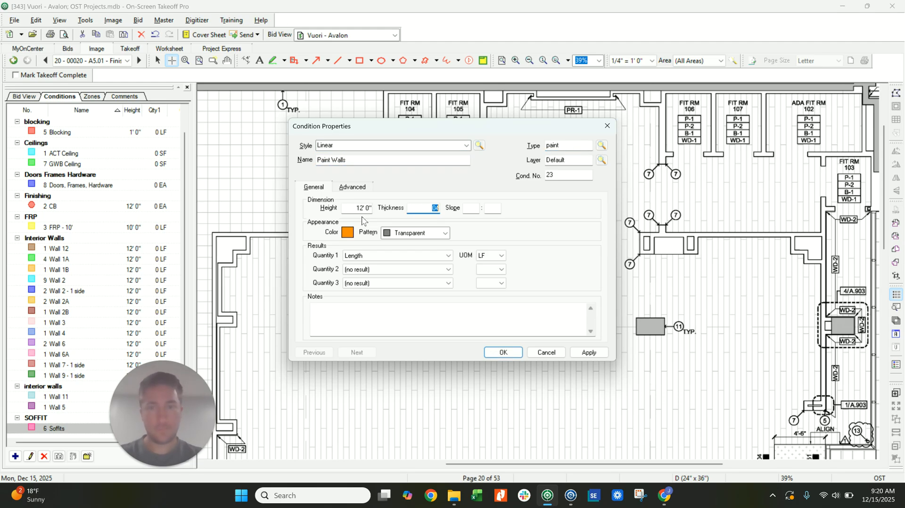
pyautogui.click(374, 272)
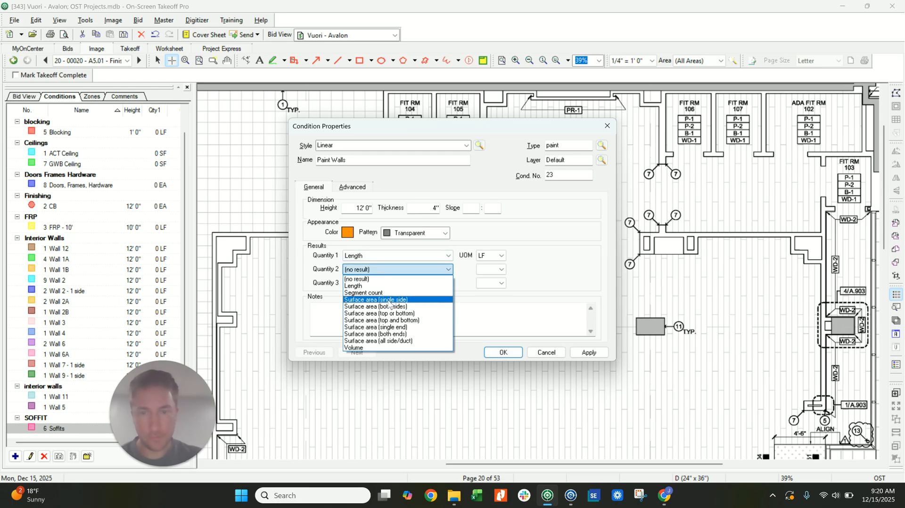
pyautogui.click(404, 300)
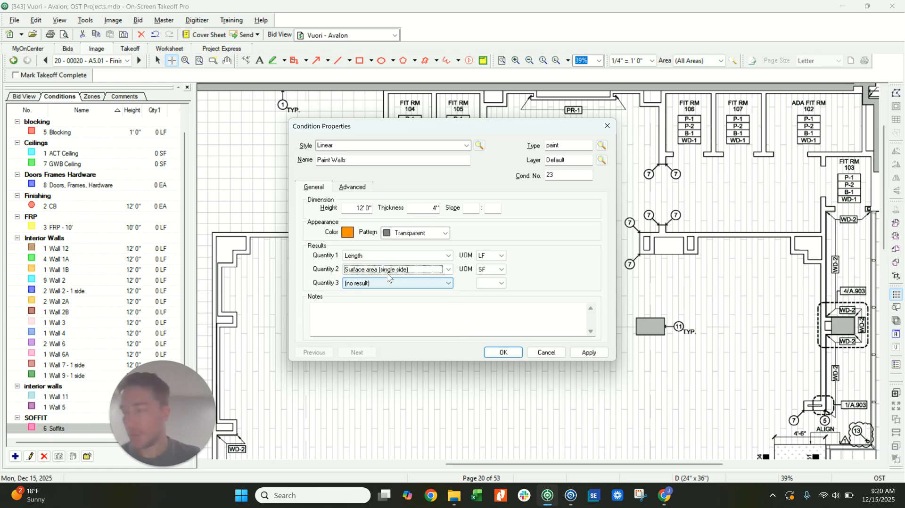
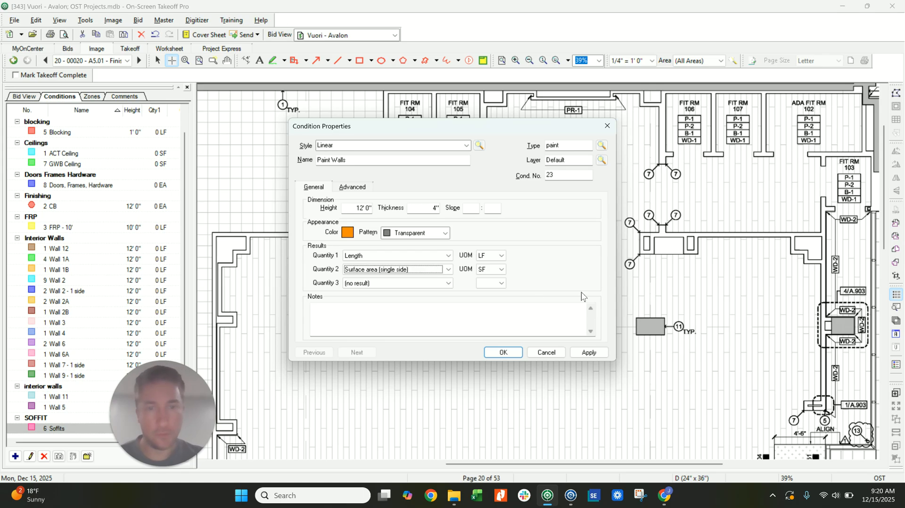
pyautogui.click(503, 353)
# Step: Draw Paint Walls down the left wall of Fit Lounge 101 and around the pier at the lounge opening
pyautogui.scroll(-5, 320, 242)
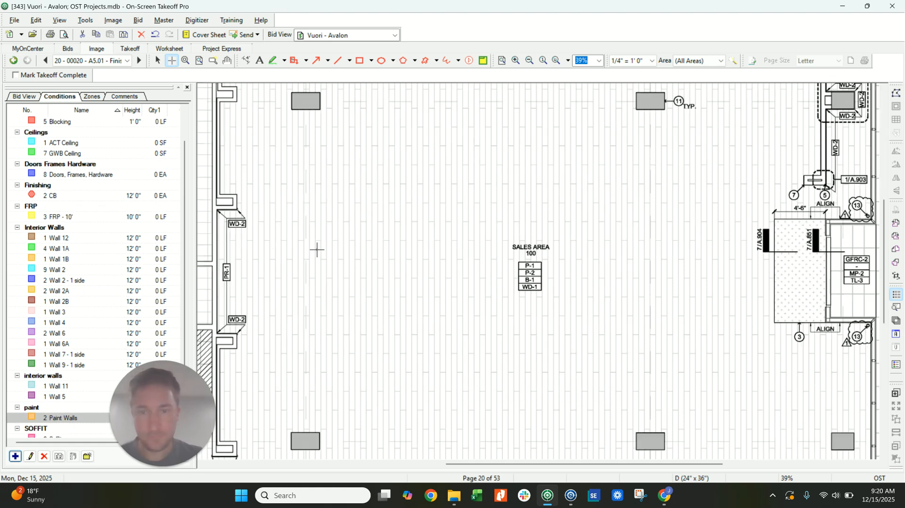
pyautogui.scroll(6, 606, 309)
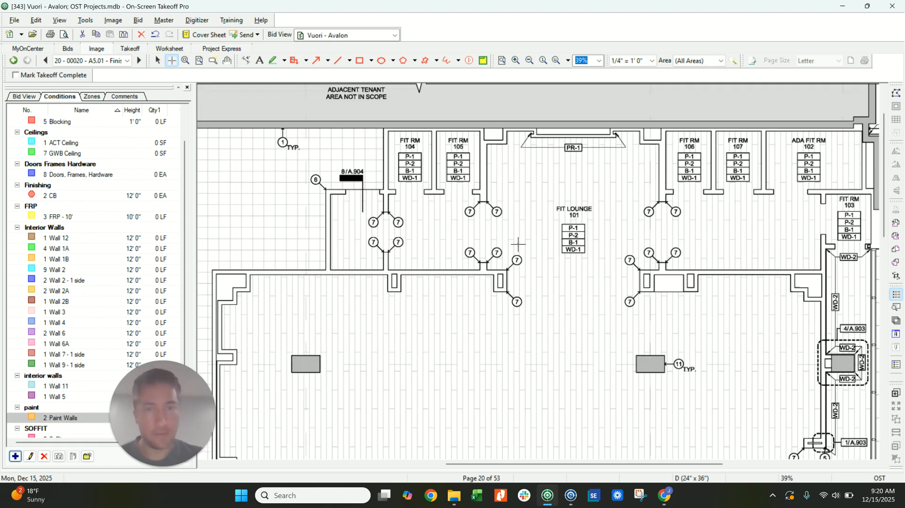
pyautogui.click(488, 145)
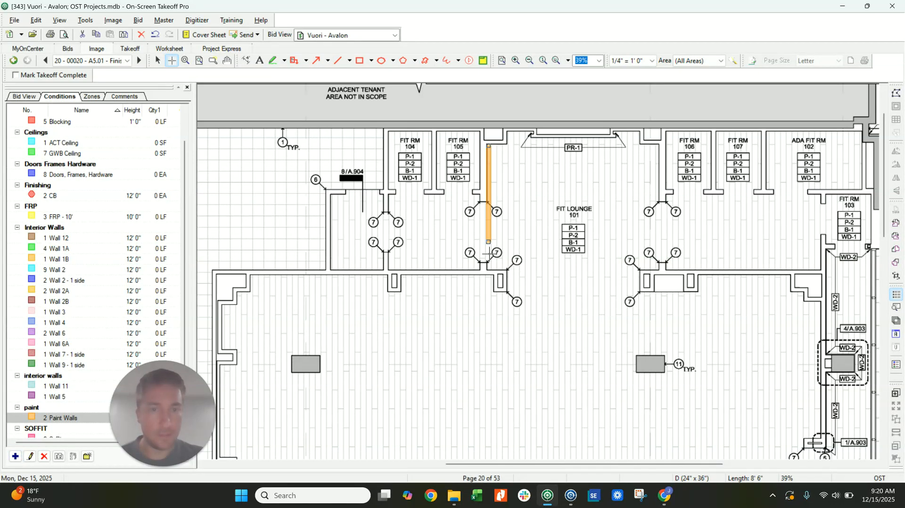
pyautogui.click(488, 268)
pyautogui.click(510, 269)
pyautogui.click(509, 293)
pyautogui.click(492, 294)
pyautogui.doubleClick(489, 279)
# Step: Continue Paint Walls along the sales area's upper wall, around the small pier, to the upper-left corner
pyautogui.click(403, 279)
pyautogui.click(403, 295)
pyautogui.click(387, 295)
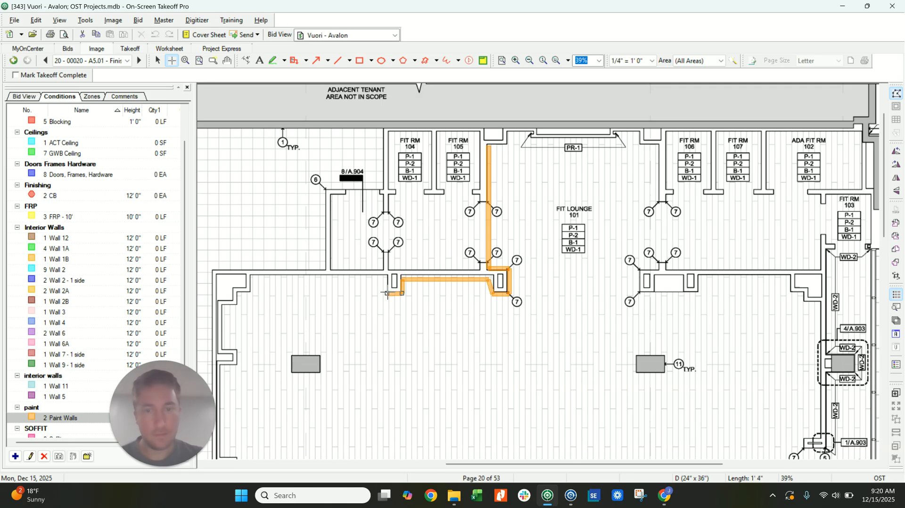
pyautogui.click(385, 277)
pyautogui.click(251, 277)
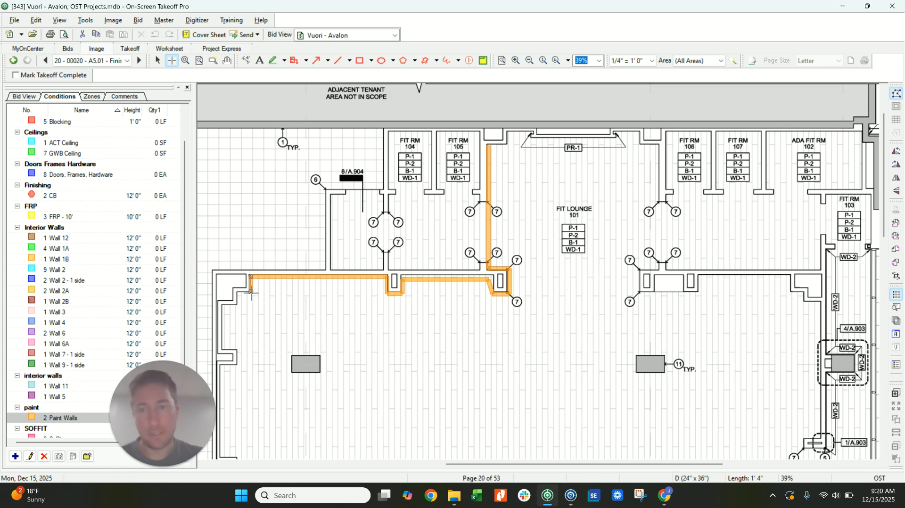
# Step: Trace Paint Walls around the stepped upper-left corner of the sales area and the first pier on the left wall
pyautogui.click(235, 293)
pyautogui.click(236, 305)
pyautogui.click(222, 306)
pyautogui.click(222, 347)
pyautogui.click(236, 348)
pyautogui.click(224, 365)
# Step: Extend Paint Walls down the sales area's left wall and around the pier above the PR-1 recess
pyautogui.scroll(-5, 223, 364)
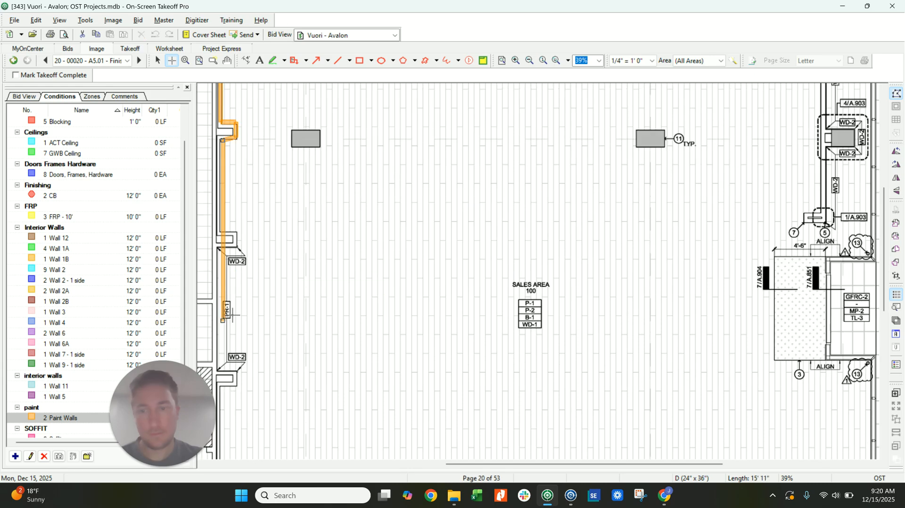
pyautogui.click(221, 230)
pyautogui.click(236, 230)
pyautogui.click(238, 246)
pyautogui.click(217, 246)
# Step: Run Paint Walls along the PR-1 recess on the left wall and around the pier below it
pyautogui.scroll(-2, 217, 250)
pyautogui.click(241, 257)
pyautogui.click(241, 277)
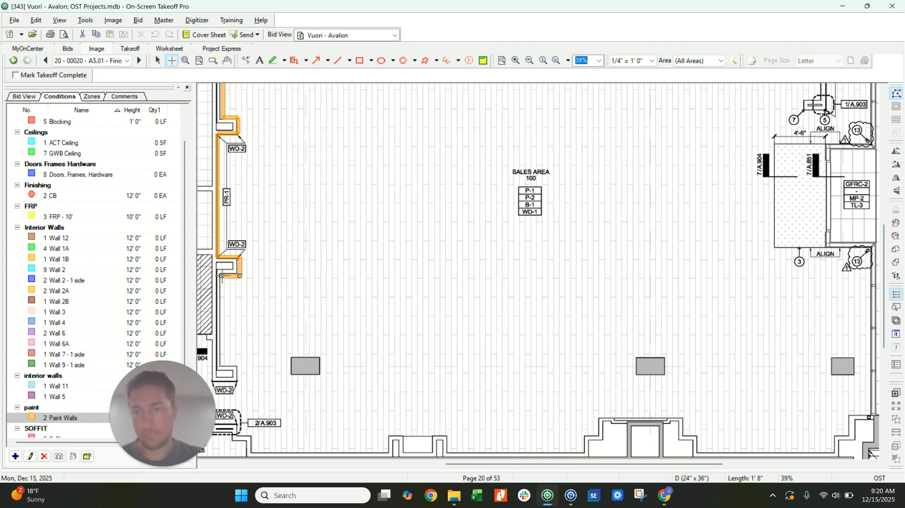
pyautogui.click(221, 277)
# Step: Continue Paint Walls down the left wall and around the lowest pier at the VM Stg 125 opening
pyautogui.scroll(-1, 221, 277)
pyautogui.click(220, 327)
pyautogui.click(240, 328)
pyautogui.click(212, 350)
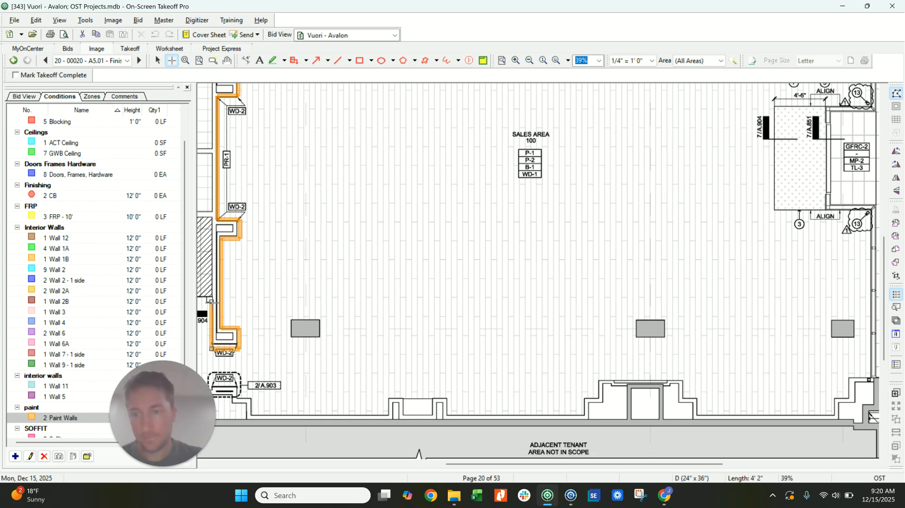
# Step: Trace Paint Walls along the right, upper and left walls of VM Stg 125
pyautogui.click(212, 301)
pyautogui.hscroll(-2, 211, 302)
pyautogui.click(277, 302)
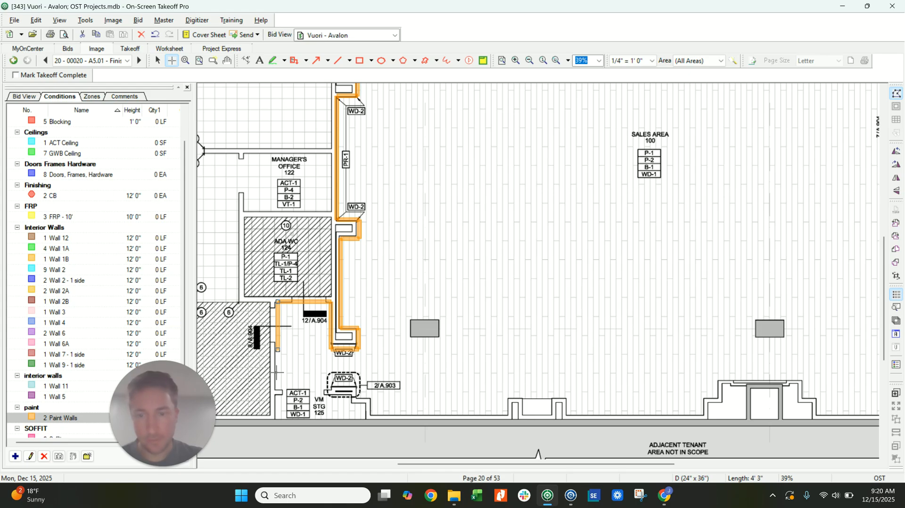
pyautogui.click(277, 389)
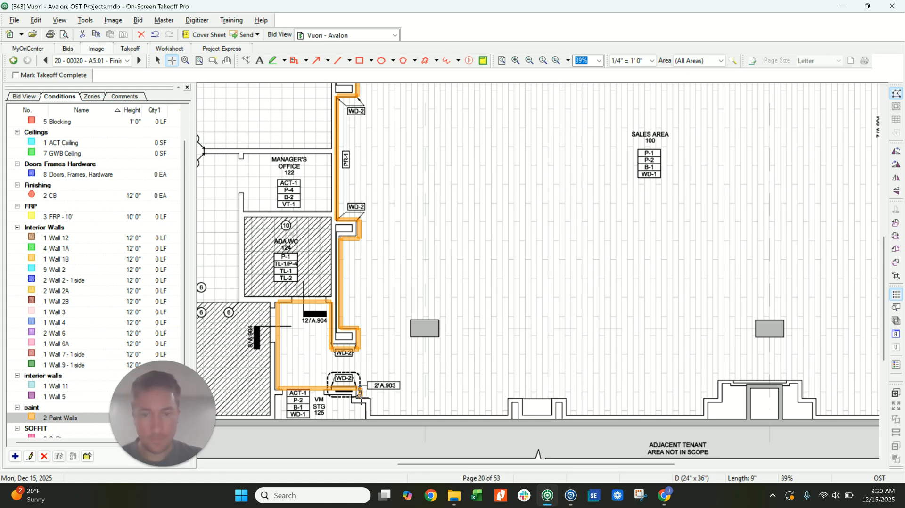
# Step: Run Paint Walls from the 2/A.903 niche along the sales area's lower wall and around the double pier
pyautogui.click(372, 398)
pyautogui.click(372, 413)
pyautogui.click(507, 413)
pyautogui.click(507, 397)
pyautogui.click(568, 398)
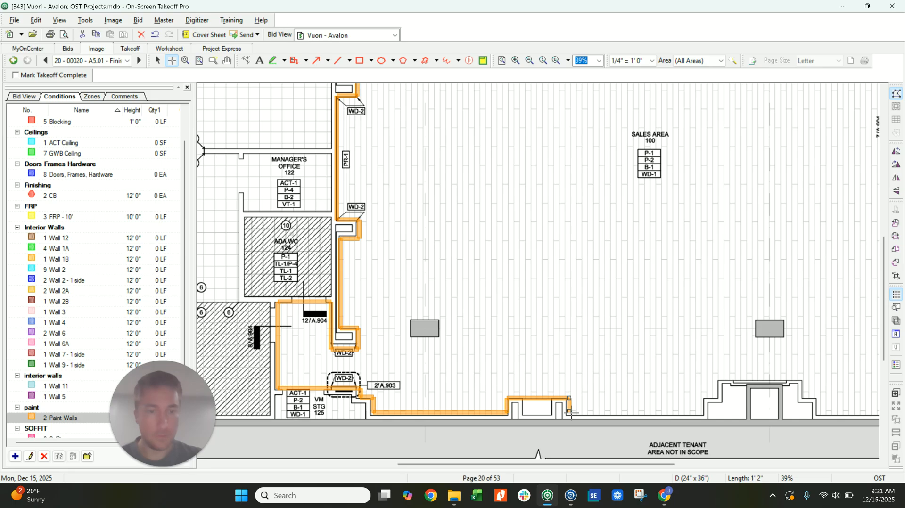
pyautogui.click(568, 413)
# Step: Continue Paint Walls along the lower wall and around the stepped column projection
pyautogui.click(704, 413)
pyautogui.click(697, 401)
pyautogui.click(718, 401)
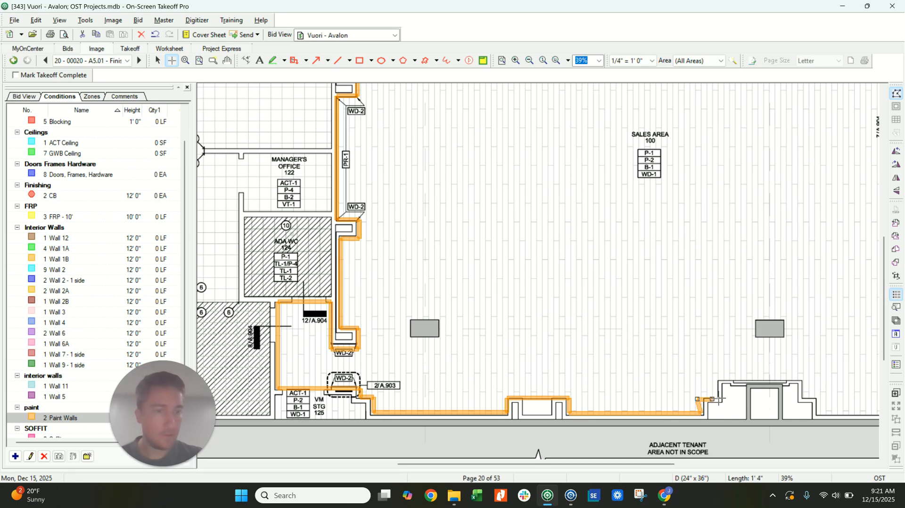
pyautogui.click(718, 380)
pyautogui.click(802, 380)
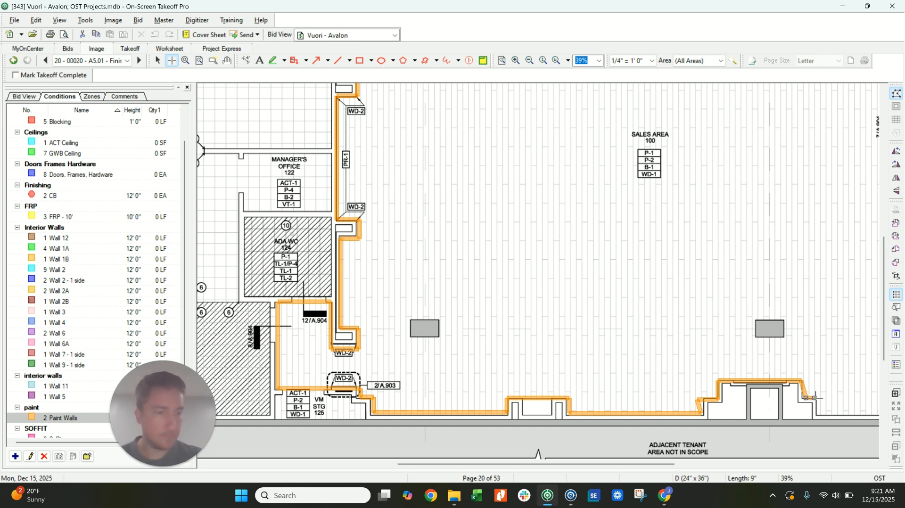
pyautogui.click(816, 415)
# Step: Extend Paint Walls along the lower wall and around the stepped lower-right corner to the storefront
pyautogui.hscroll(5, 833, 413)
pyautogui.click(618, 415)
pyautogui.click(614, 399)
pyautogui.click(632, 399)
pyautogui.click(631, 377)
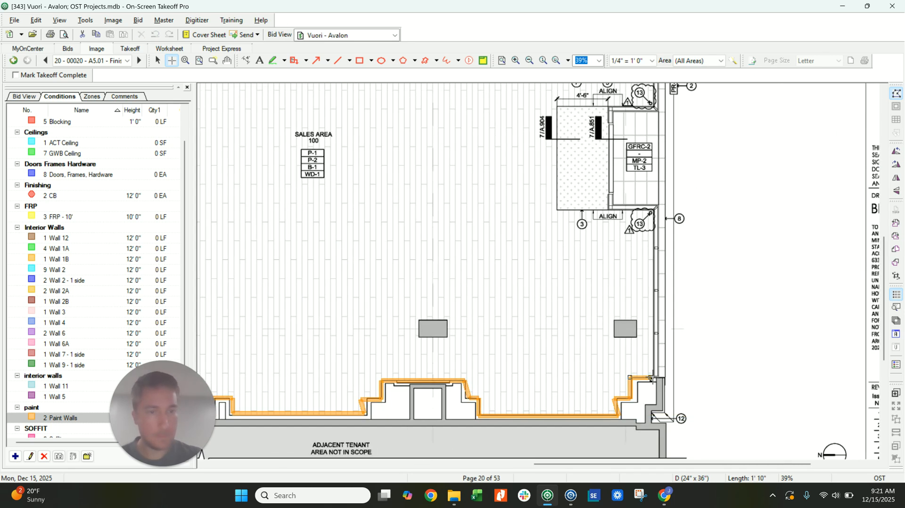
pyautogui.click(652, 378)
# Step: Trace Paint Walls up the storefront wall and across the inner side of the entry vestibule
pyautogui.click(595, 212)
pyautogui.click(609, 211)
pyautogui.scroll(3, 610, 211)
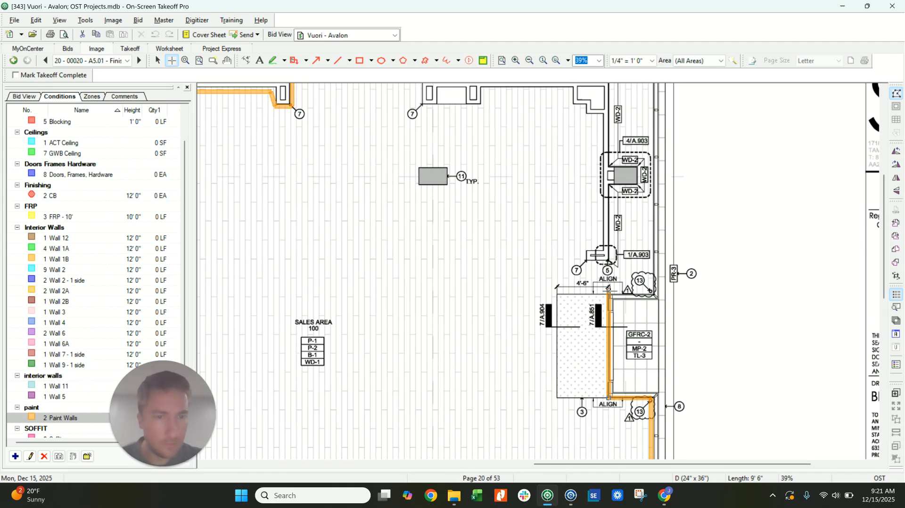
pyautogui.click(609, 291)
# Step: Continue Paint Walls above the vestibule and around the pier at detail 1/A.903
pyautogui.scroll(1, 609, 290)
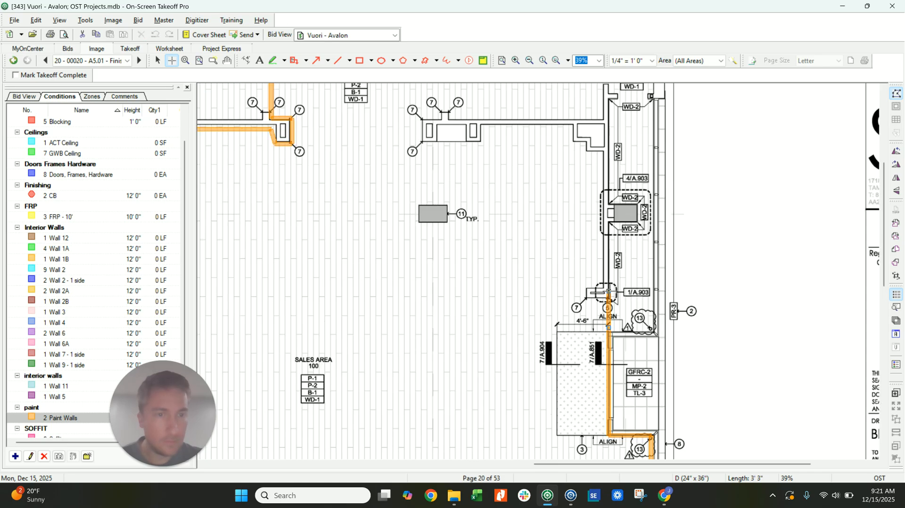
pyautogui.click(608, 299)
pyautogui.click(584, 300)
pyautogui.click(583, 284)
pyautogui.click(601, 285)
# Step: Run Paint Walls up the sales area's right wall, around the stepped upper-right corner and along the upper wall
pyautogui.click(602, 151)
pyautogui.click(586, 154)
pyautogui.click(585, 145)
pyautogui.click(573, 126)
pyautogui.click(498, 127)
# Step: Trace Paint Walls around the double pier on the right side of the Fit Lounge 101 opening
pyautogui.click(482, 143)
pyautogui.click(420, 143)
pyautogui.click(419, 116)
pyautogui.click(441, 116)
# Step: Draw Paint Walls up the right wall of Fit Lounge 101 and across the PR-1 wall, then finish drawing
pyautogui.scroll(3, 441, 116)
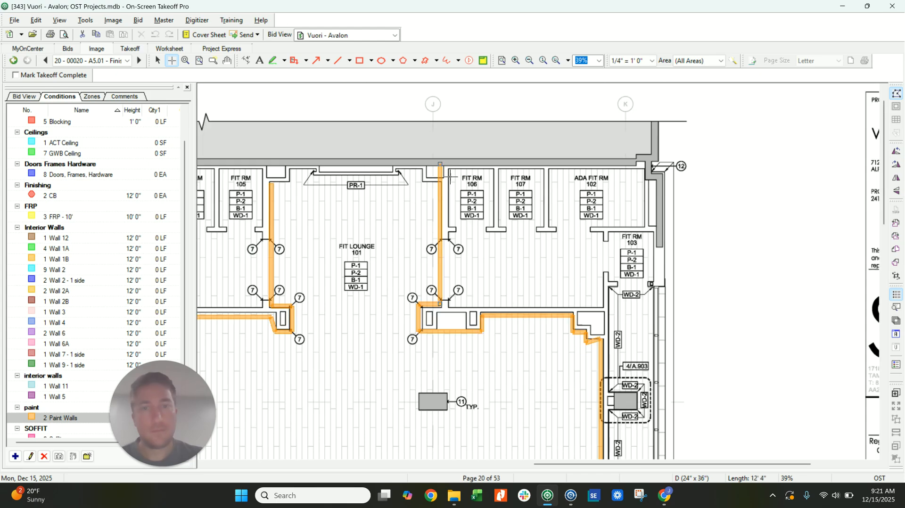
pyautogui.click(441, 182)
pyautogui.click(421, 168)
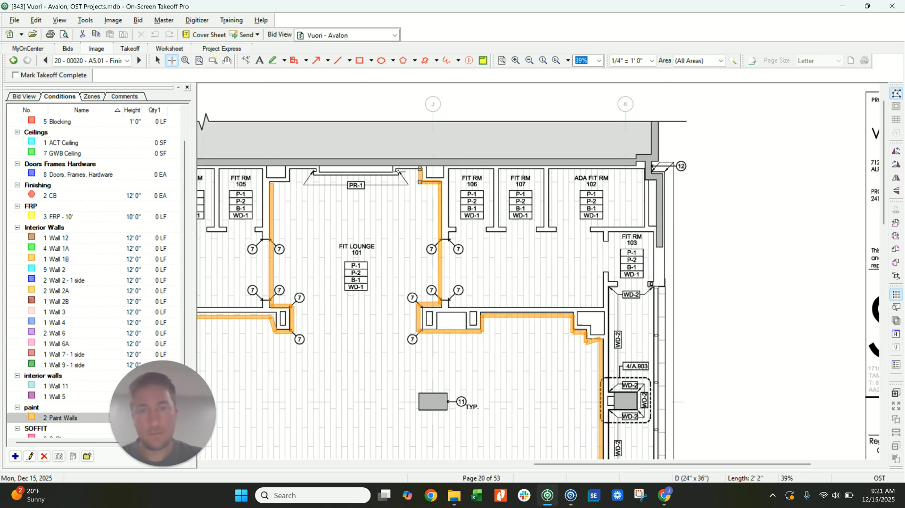
pyautogui.click(275, 169)
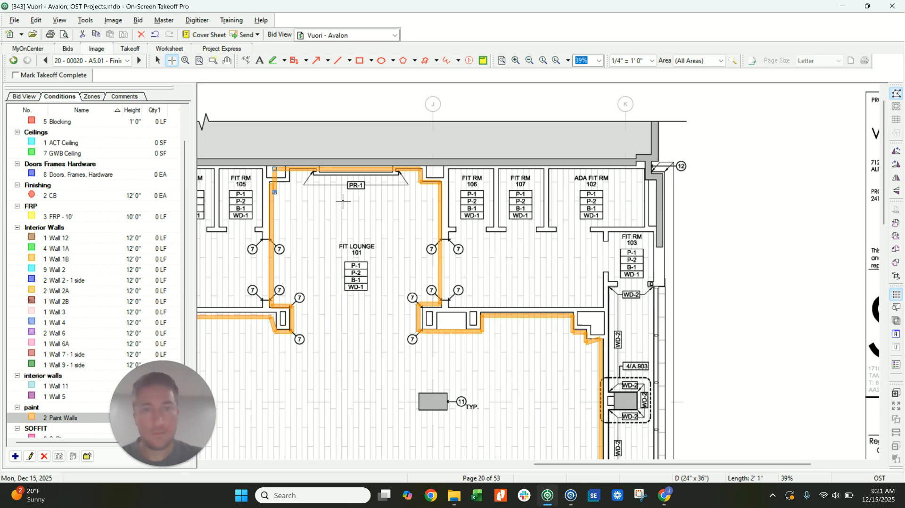
pyautogui.scroll(-3, 384, 277)
pyautogui.press('Escape')
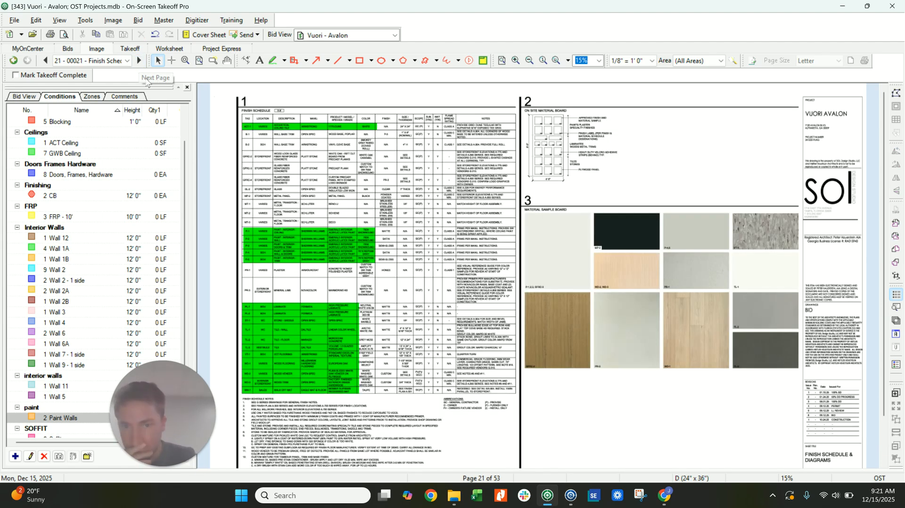
# Step: Go to sheet A4.01 - RCP and duplicate it in the cover sheet's plan organizer
pyautogui.click(93, 62)
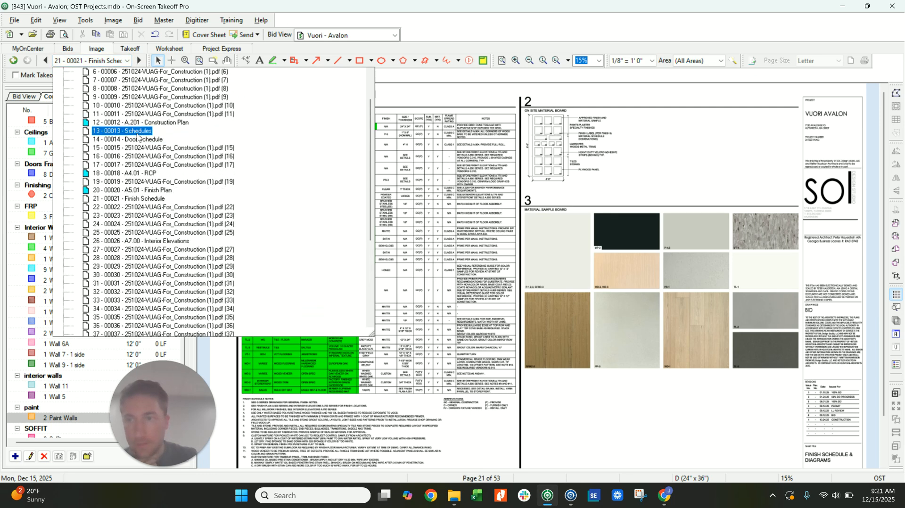
pyautogui.click(208, 173)
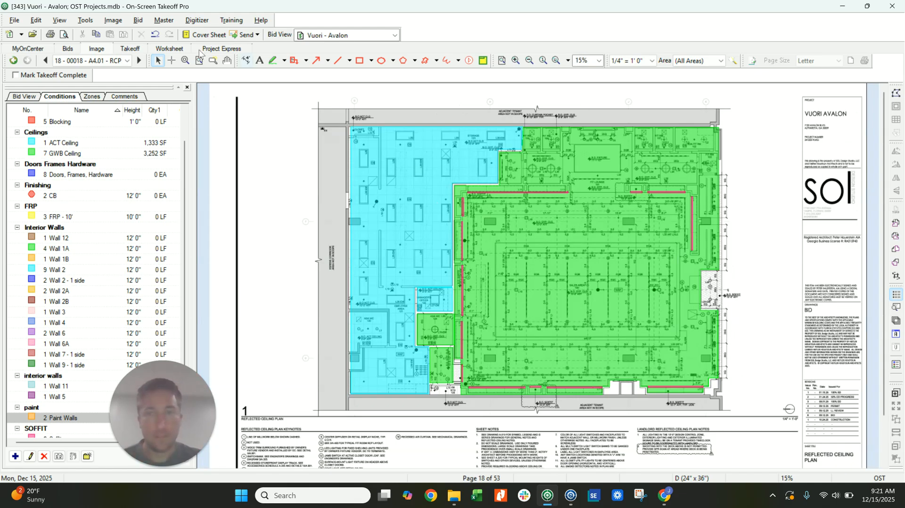
pyautogui.click(205, 35)
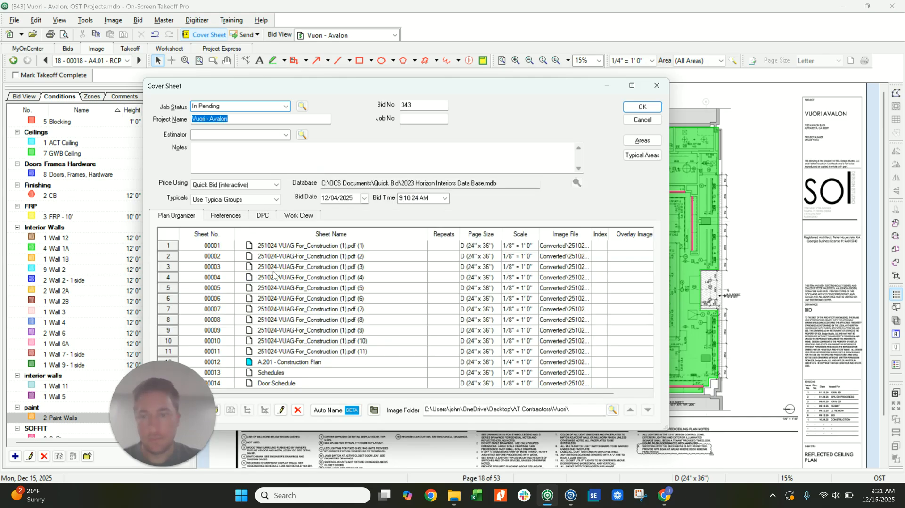
pyautogui.click(316, 344)
pyautogui.scroll(-3, 317, 344)
pyautogui.click(285, 330)
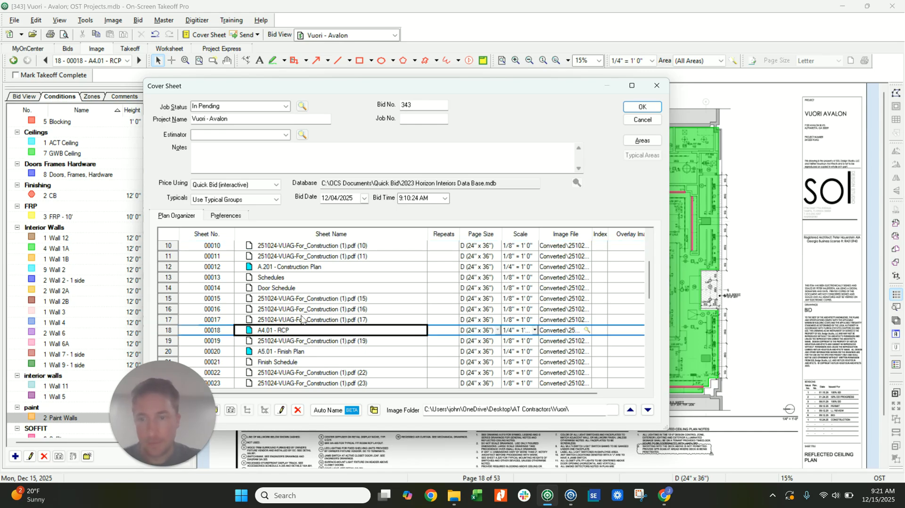
pyautogui.click(231, 410)
pyautogui.click(625, 109)
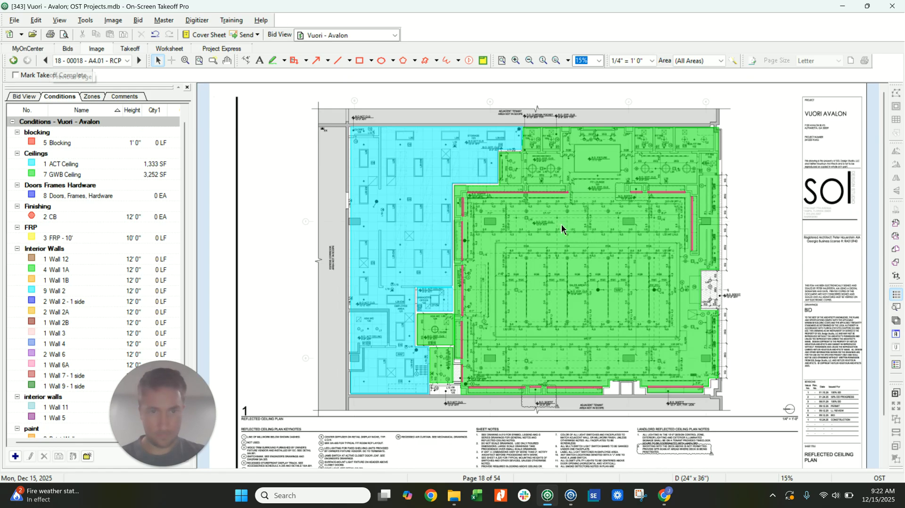
# Step: Copy all GWB Ceiling takeoff objects from A4.01 - RCP onto the duplicated RCP sheet
pyautogui.click(564, 225)
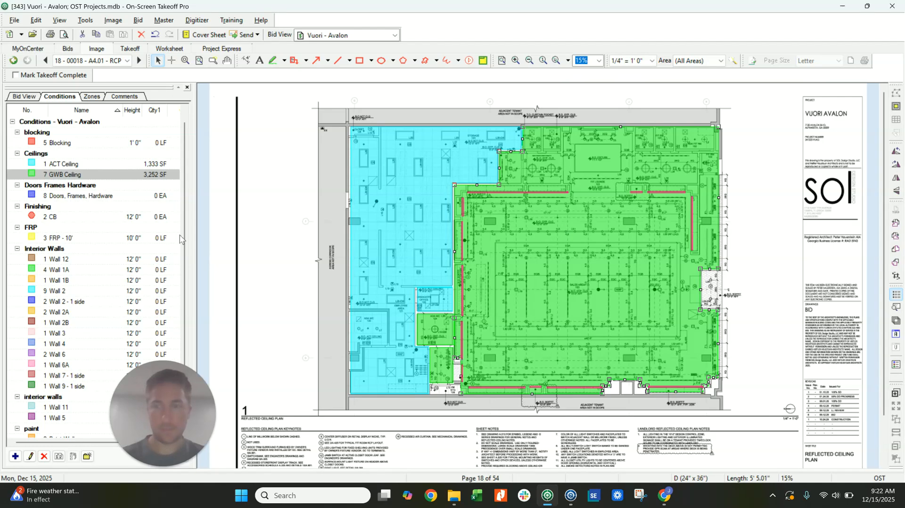
pyautogui.rightClick(92, 179)
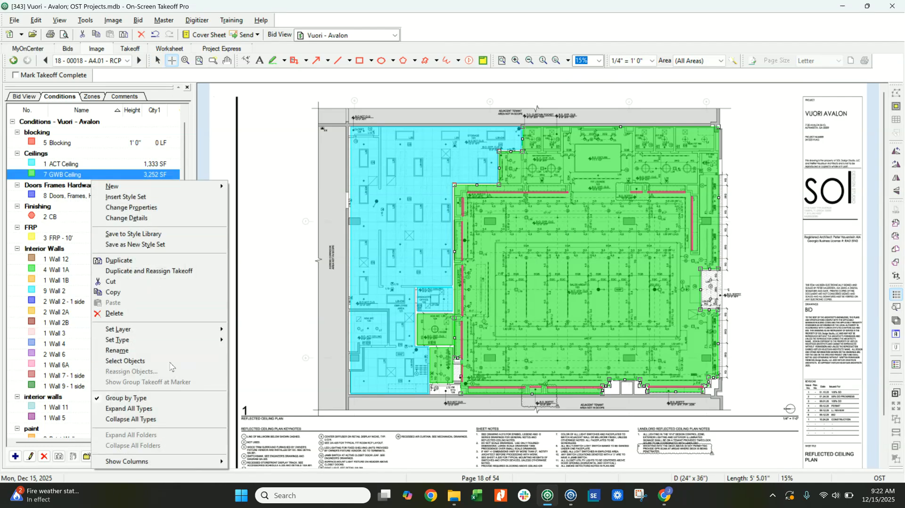
pyautogui.click(182, 359)
pyautogui.click(158, 61)
pyautogui.click(139, 61)
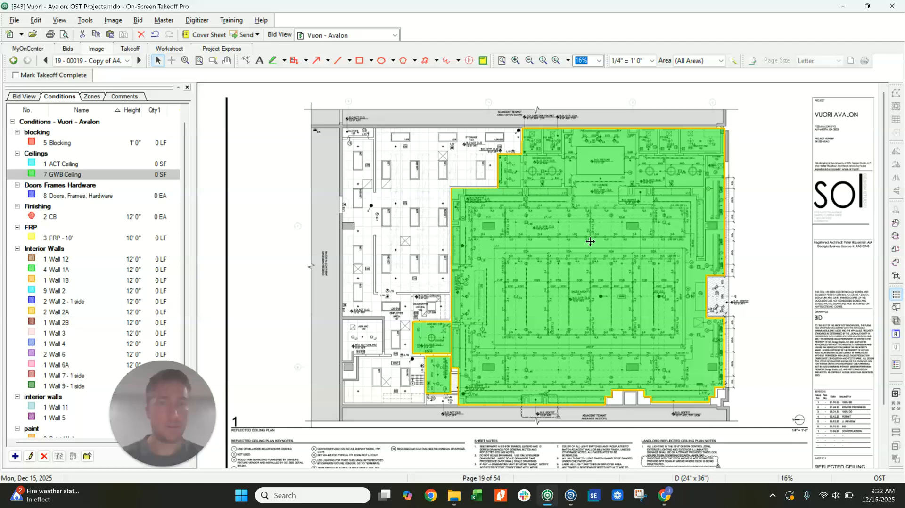
pyautogui.press('Escape')
# Step: Create an Area-style condition named Paint Ceiling with type paint, measuring area in SF
pyautogui.click(71, 175)
pyautogui.scroll(-1, 68, 315)
pyautogui.click(54, 408)
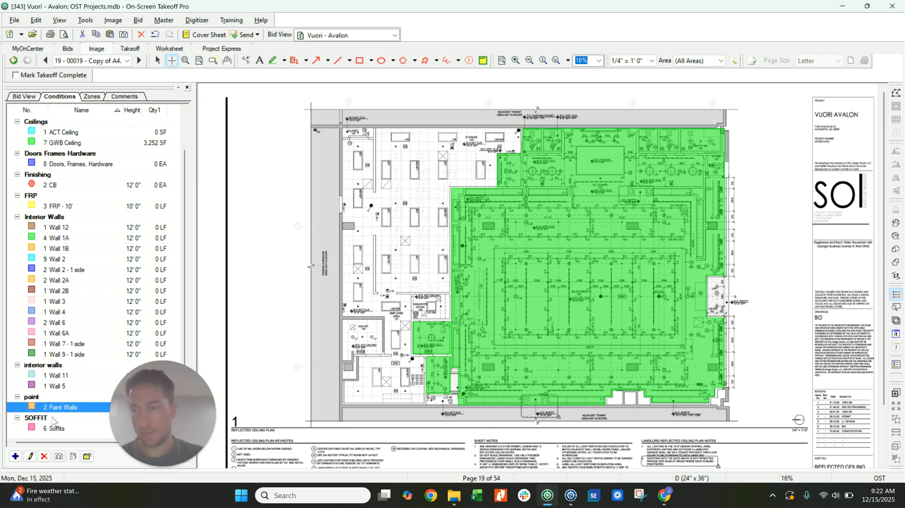
pyautogui.click(580, 146)
pyautogui.write('paint')
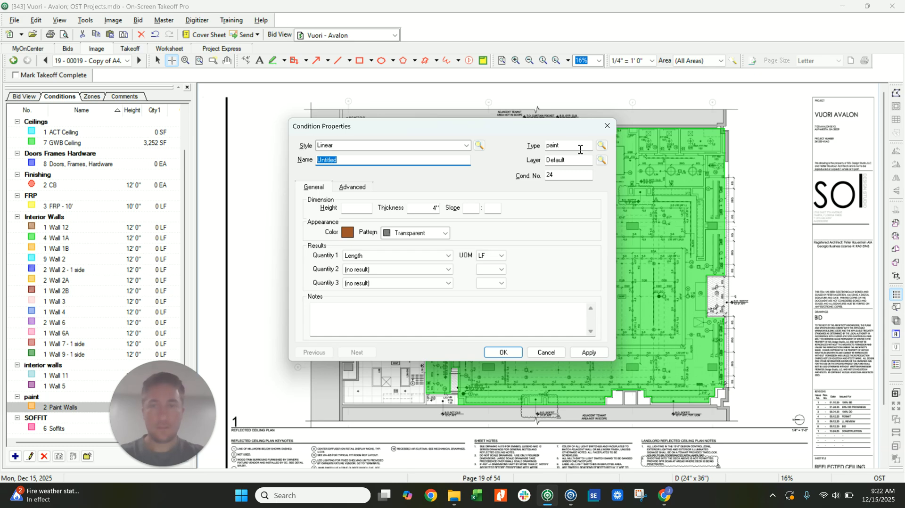
pyautogui.write('Paint Ceiling')
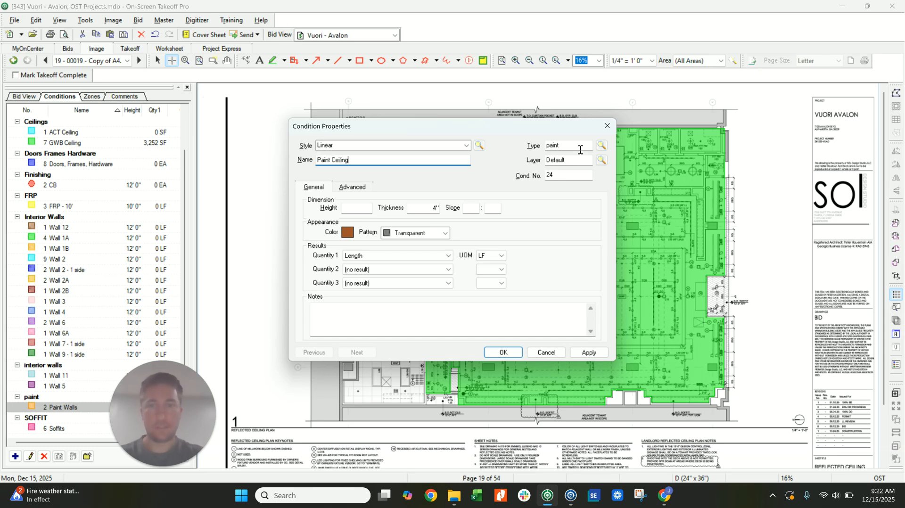
pyautogui.click(466, 145)
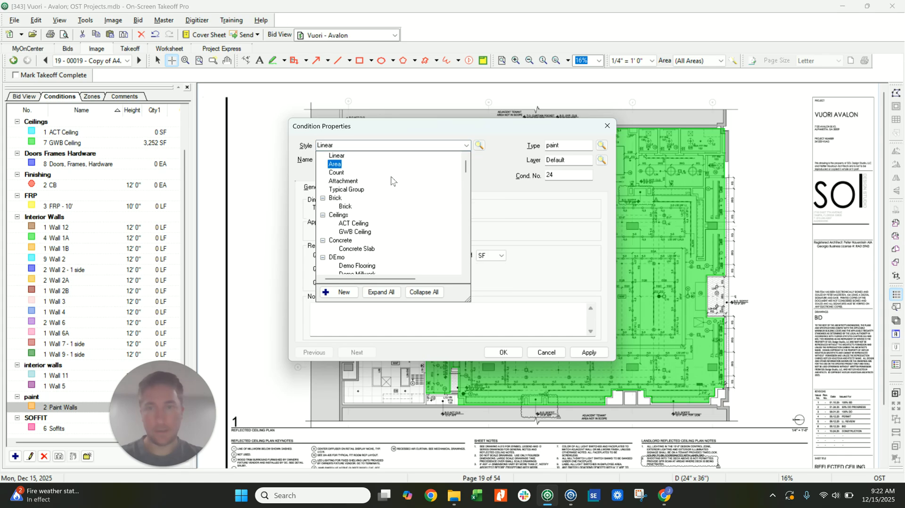
pyautogui.click(396, 165)
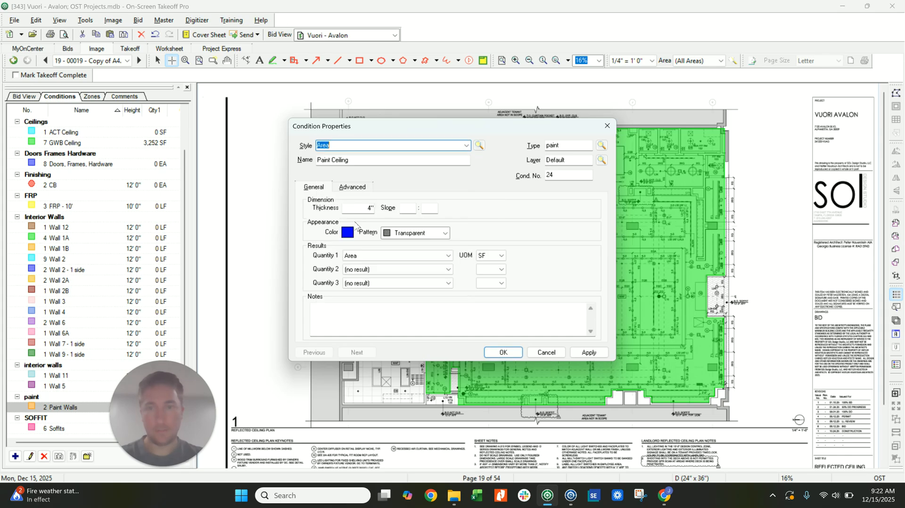
pyautogui.click(503, 353)
pyautogui.press('Insert')
pyautogui.click(548, 354)
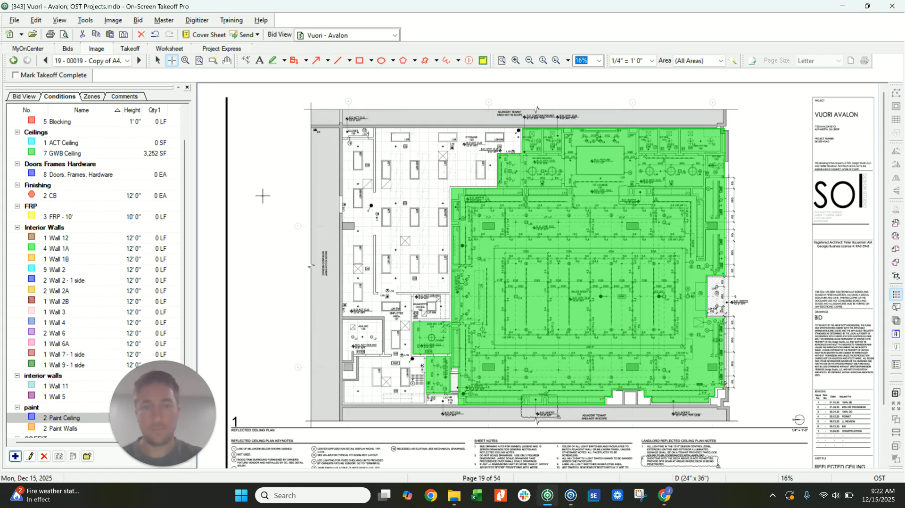
pyautogui.press('Insert')
pyautogui.click(545, 353)
# Step: Select all GWB Ceiling objects on the copied RCP sheet and reassign them to the Paint Ceiling condition
pyautogui.click(76, 154)
pyautogui.rightClick(76, 154)
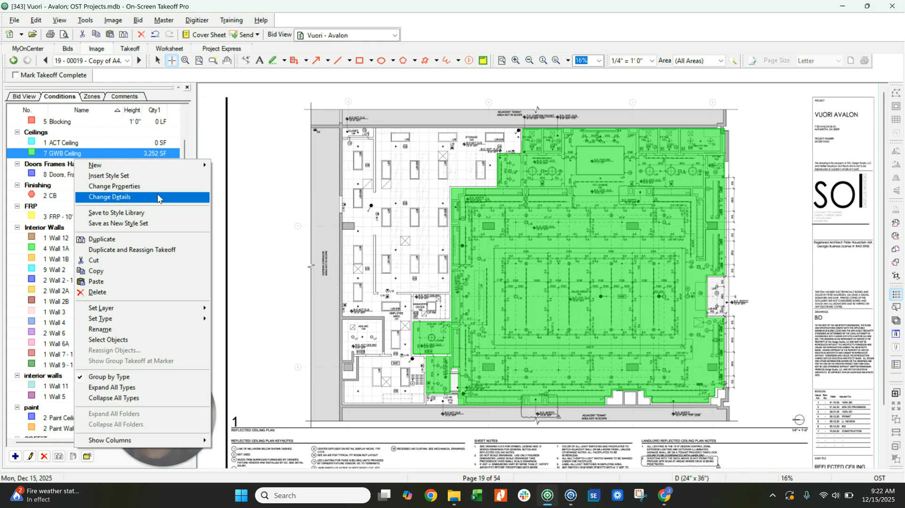
pyautogui.click(94, 340)
pyautogui.scroll(-1, 112, 313)
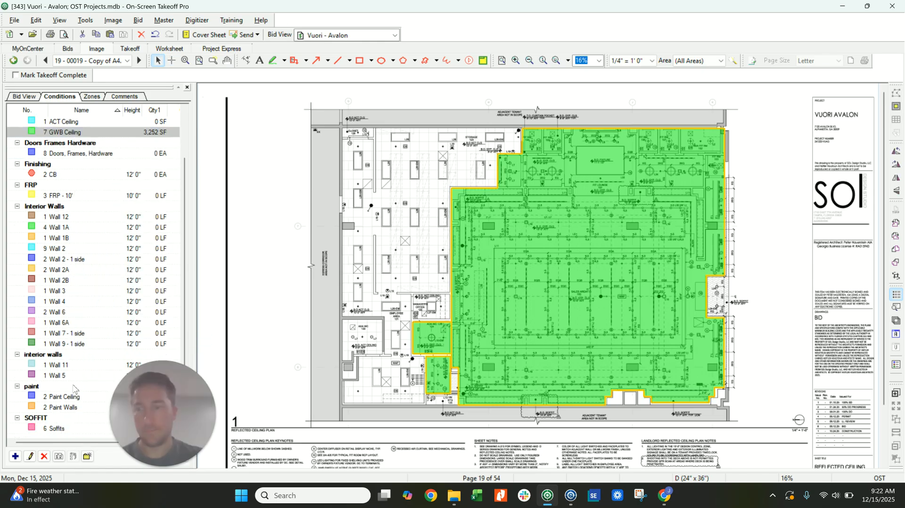
pyautogui.rightClick(73, 400)
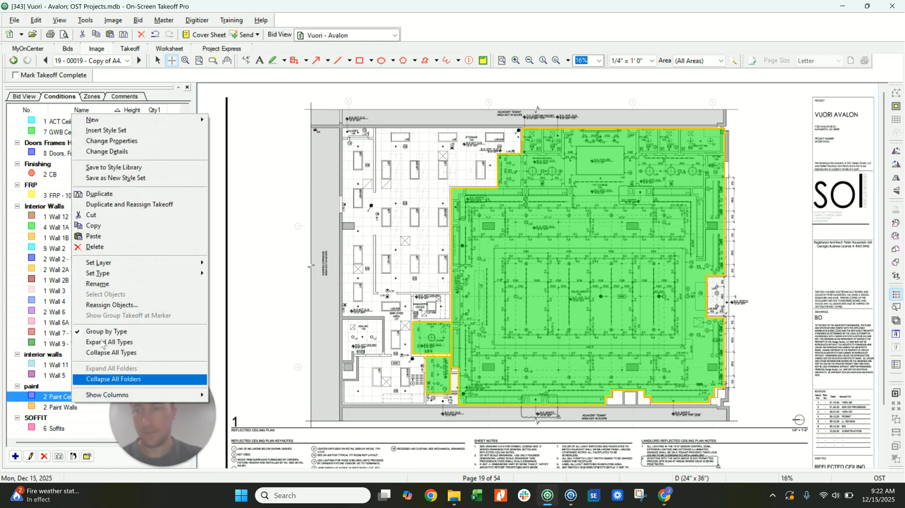
pyautogui.click(107, 299)
pyautogui.click(477, 268)
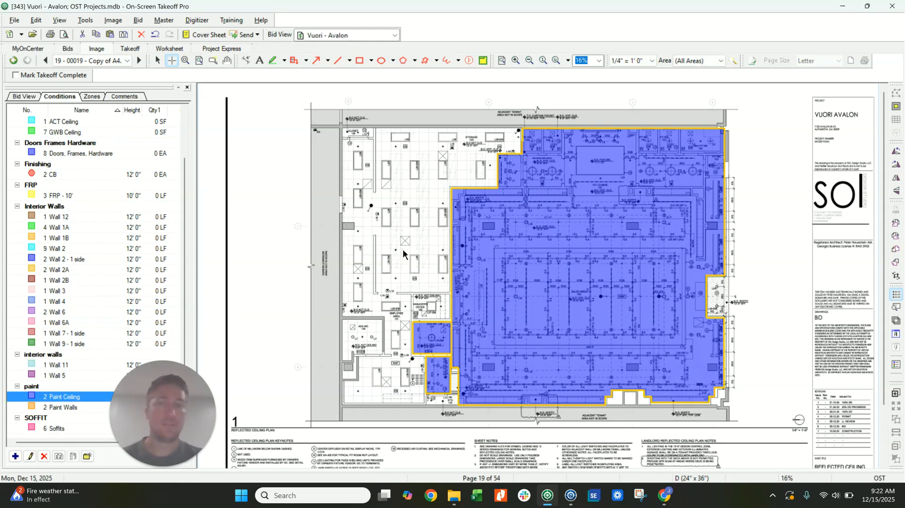
pyautogui.hotkey('ctrl', 'z')
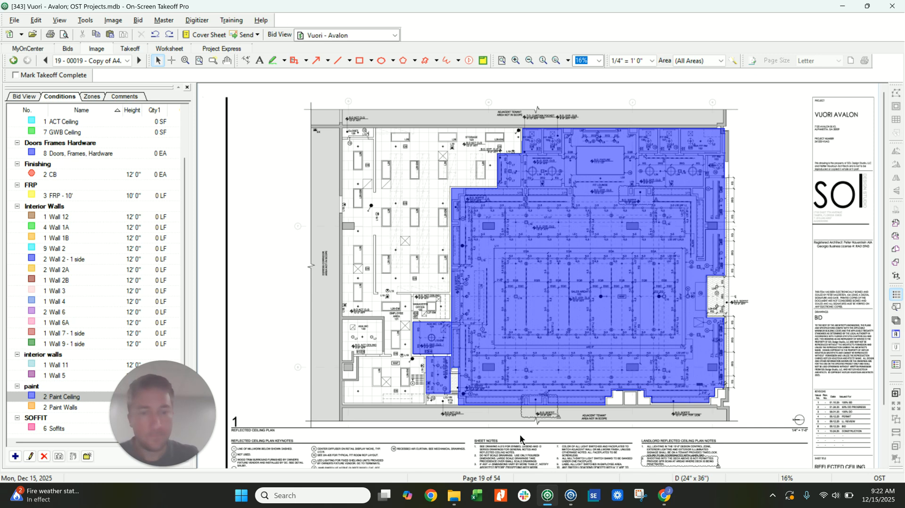
# Step: Go to sheet 00042 - Wall Types and view the partition details
pyautogui.click(93, 62)
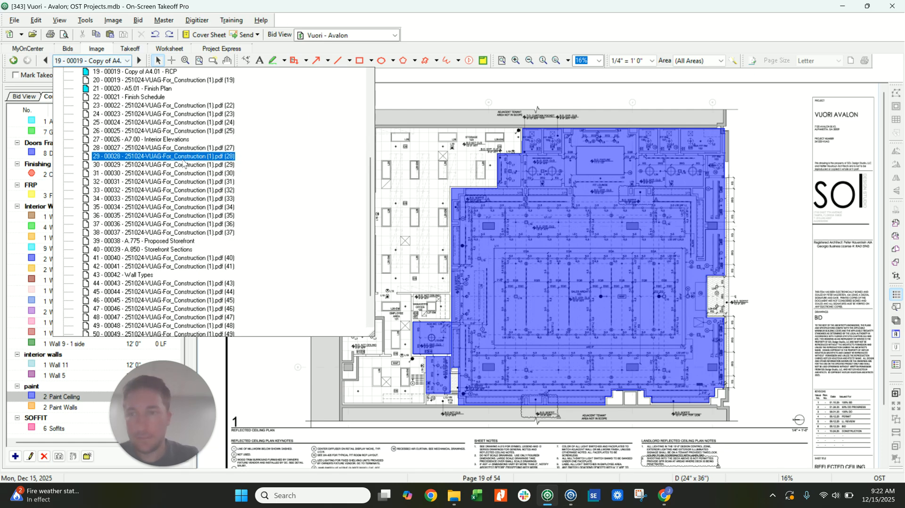
pyautogui.click(142, 275)
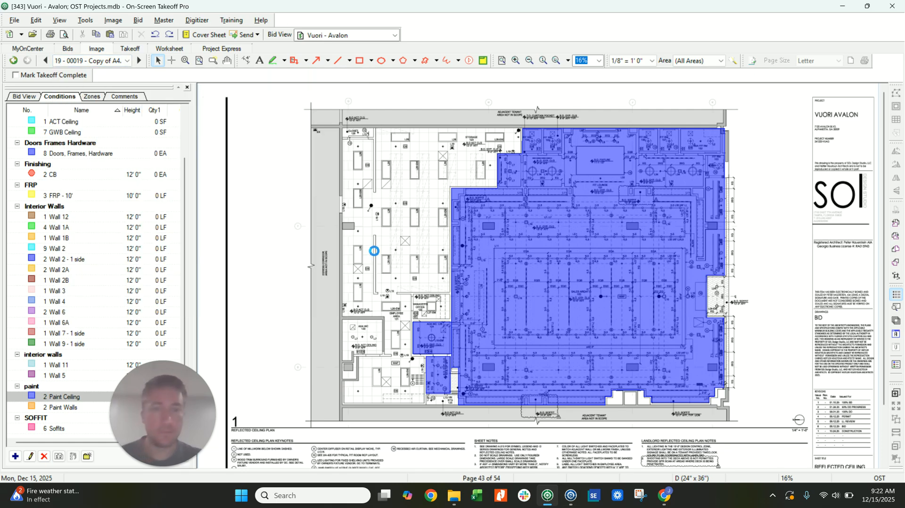
pyautogui.scroll(1, 373, 240)
pyautogui.scroll(-1, 367, 242)
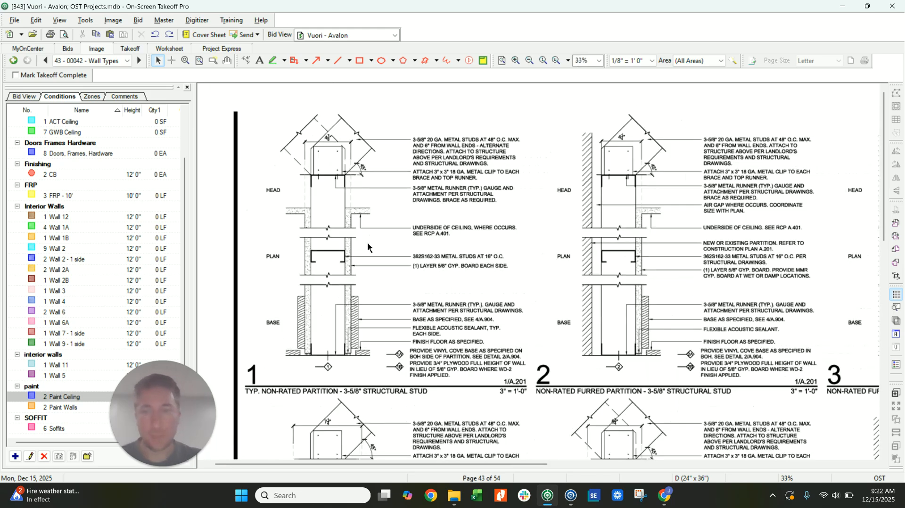
# Step: Switch to Quick Bid 4, open bid 343 Vuori - Avalon, and open the ACT Ceiling condition's details
pyautogui.click(571, 496)
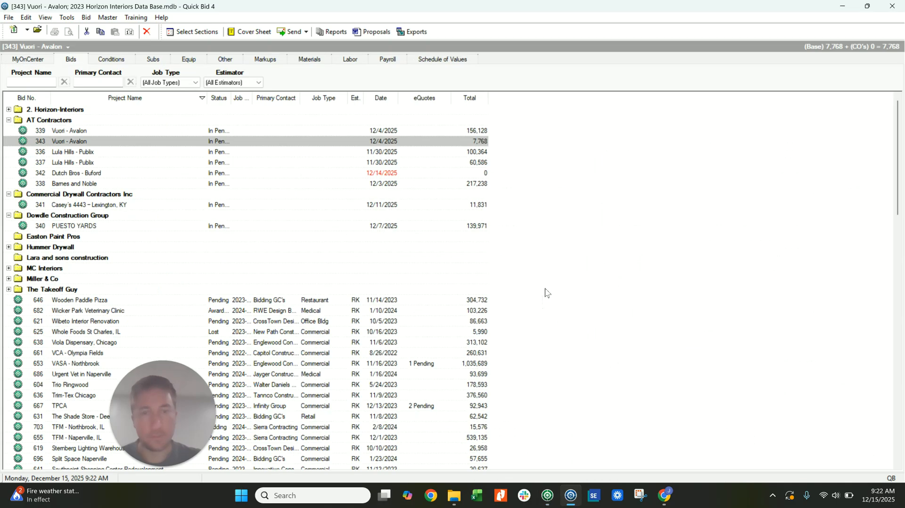
pyautogui.doubleClick(88, 142)
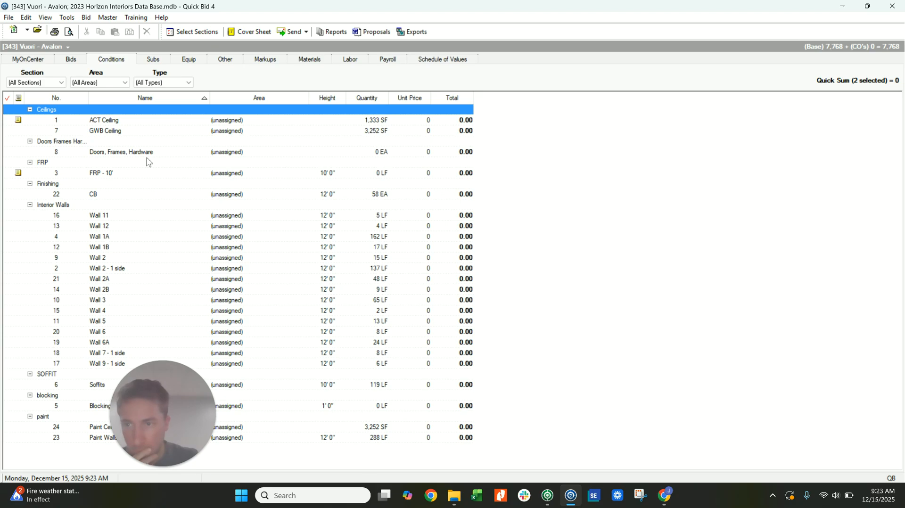
pyautogui.doubleClick(121, 122)
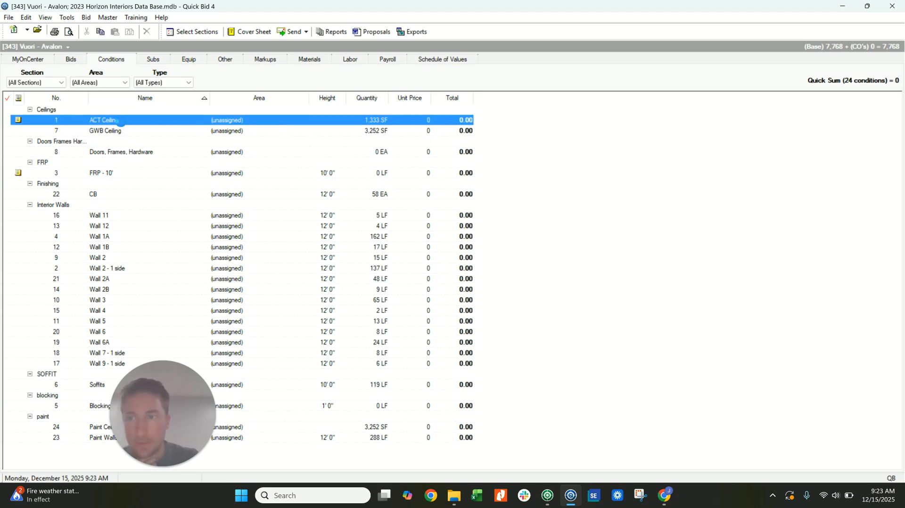
pyautogui.moveTo(363, 64); pyautogui.dragTo(391, 51)
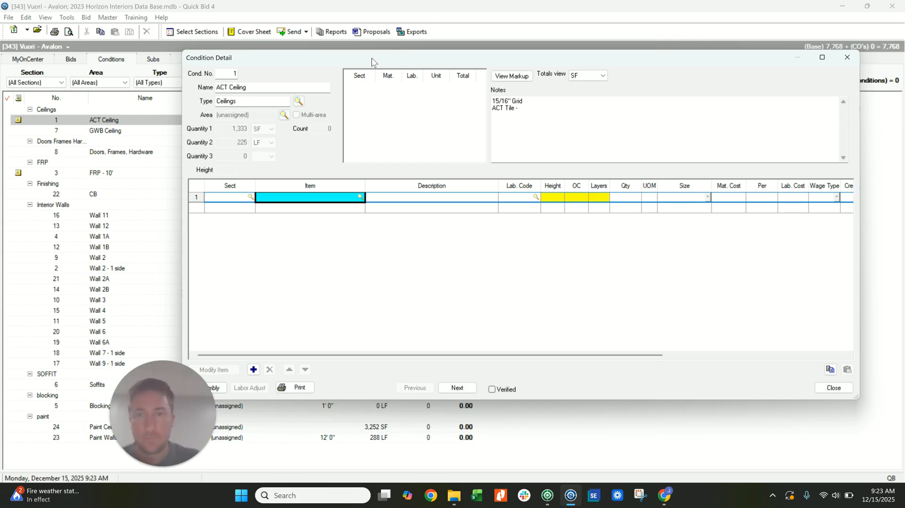
pyautogui.moveTo(144, 432); pyautogui.dragTo(47, 432)
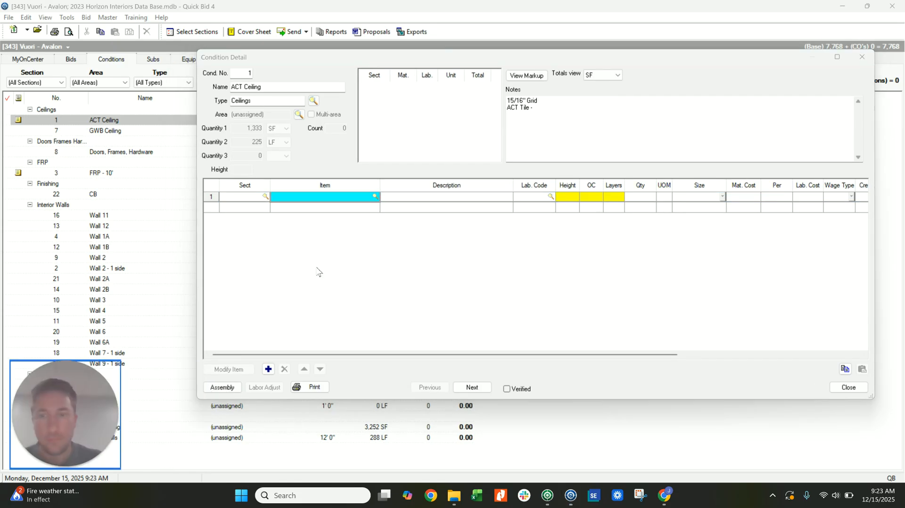
# Step: Load the Prelude 2x2 Square Edge Tile assembly from Armstrong Acoustical Systems into the ACT Ceiling condition
pyautogui.click(222, 387)
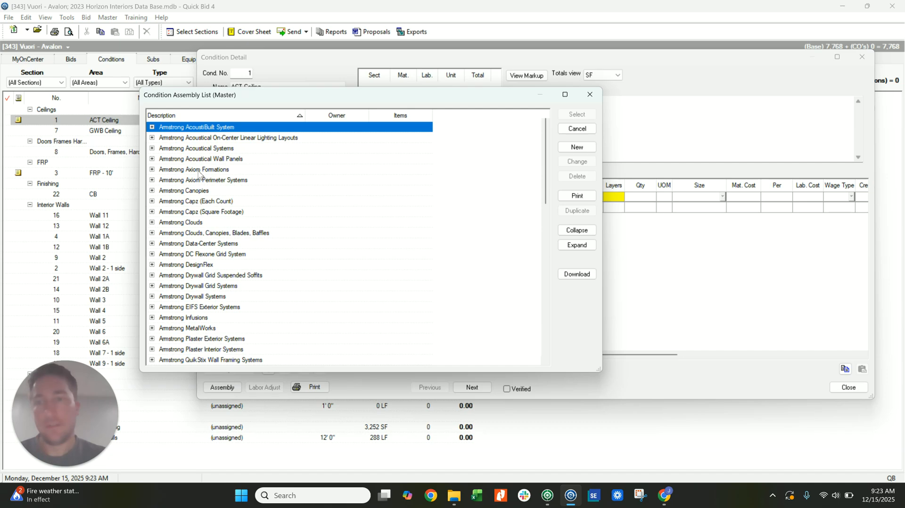
pyautogui.scroll(-9, 215, 281)
pyautogui.scroll(9, 214, 281)
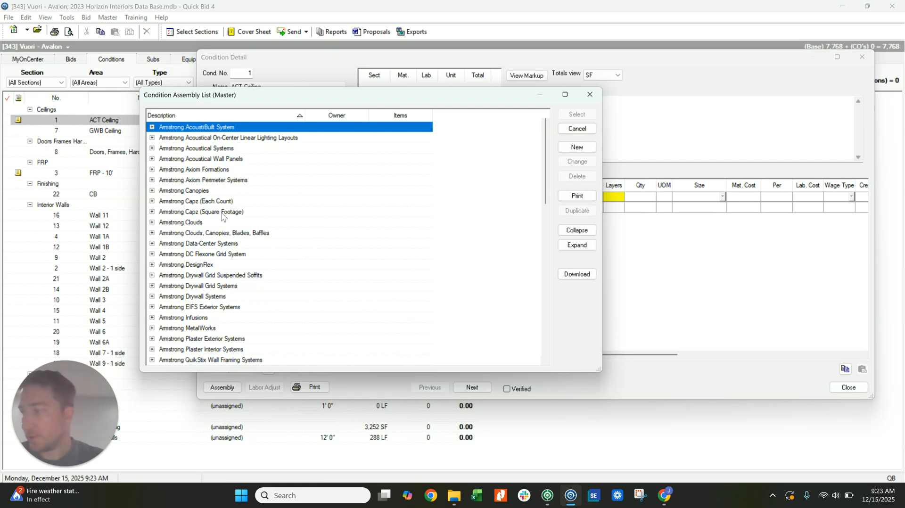
pyautogui.click(152, 149)
pyautogui.click(226, 255)
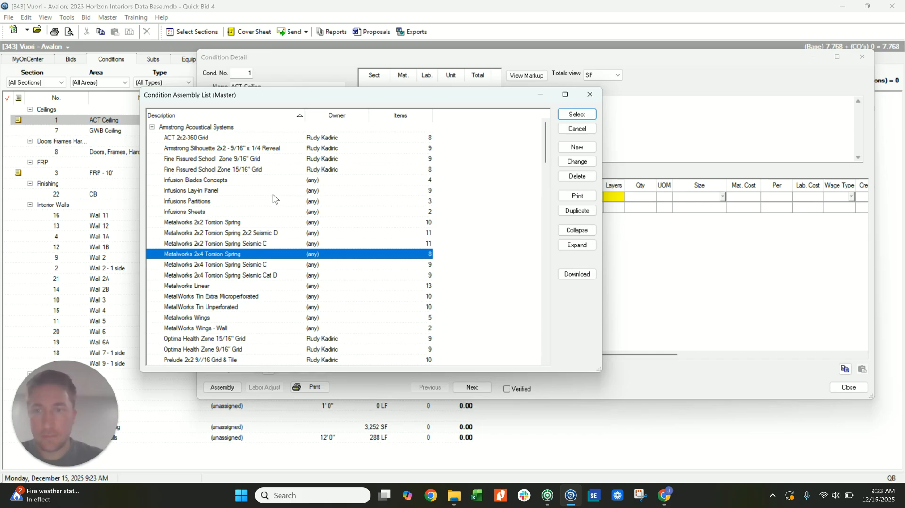
pyautogui.scroll(-2, 232, 211)
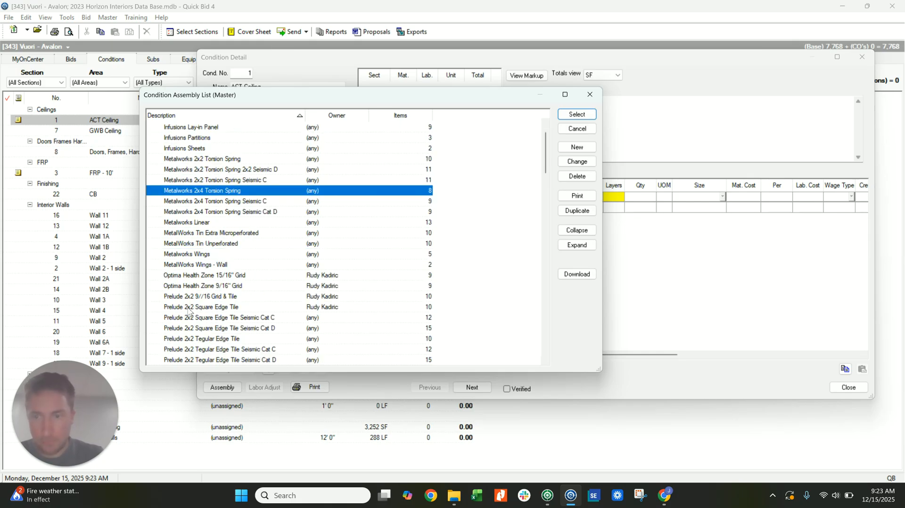
pyautogui.doubleClick(222, 308)
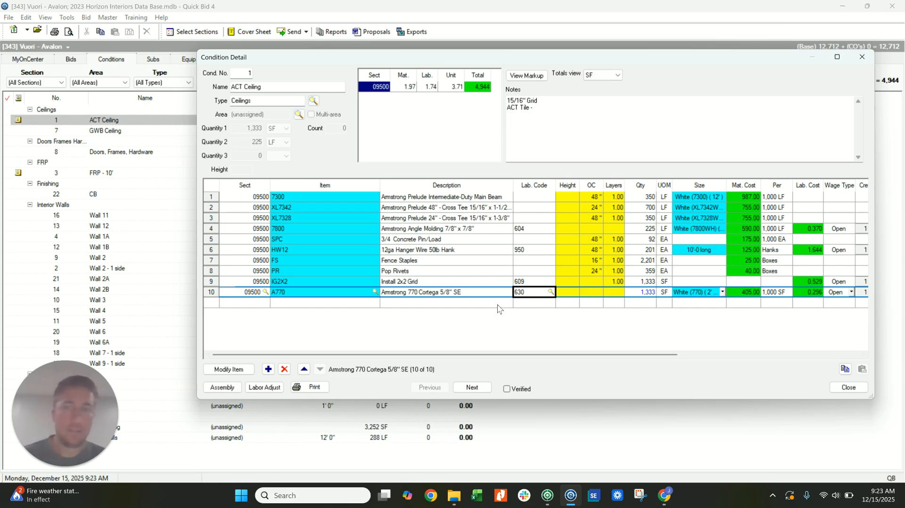
# Step: Set the ACT Ceiling labor cost to 0.55 for Install 2x2 Grid and 0.35 for the Armstrong 770 Cortega tile
pyautogui.press('Up')
pyautogui.click(409, 274)
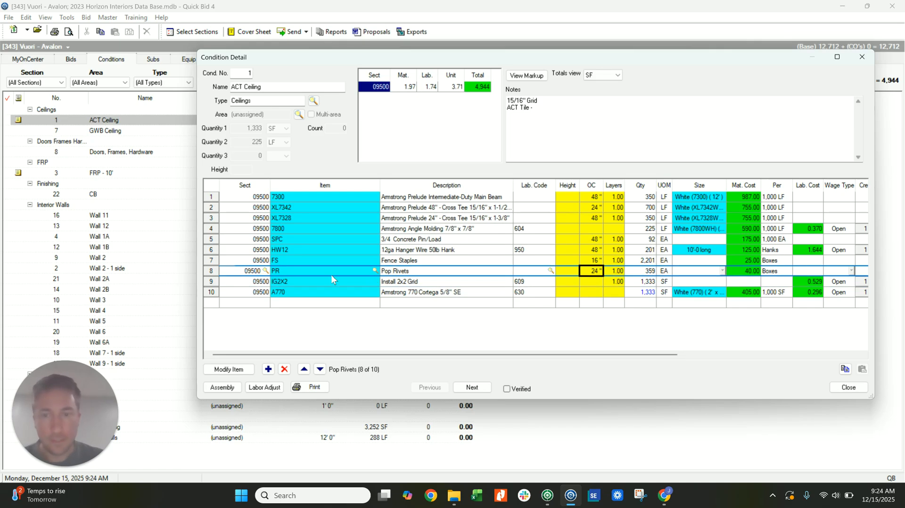
pyautogui.click(375, 283)
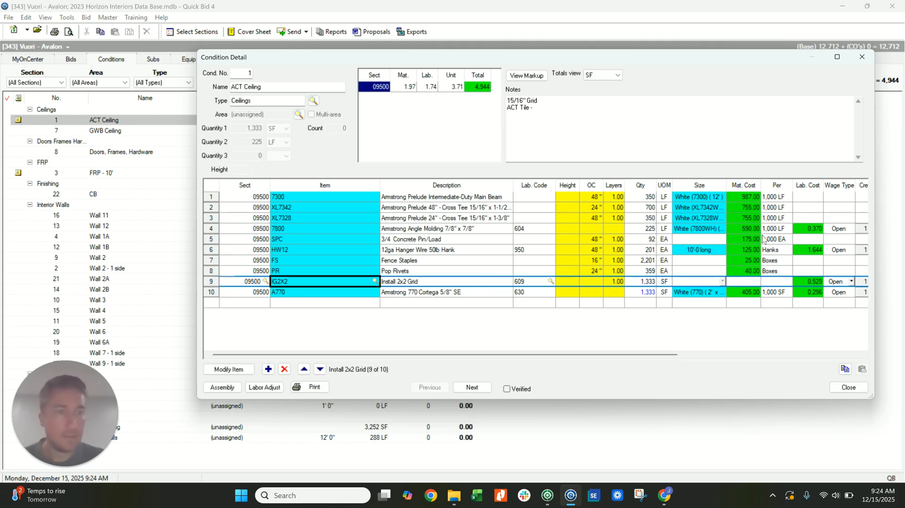
pyautogui.click(808, 229)
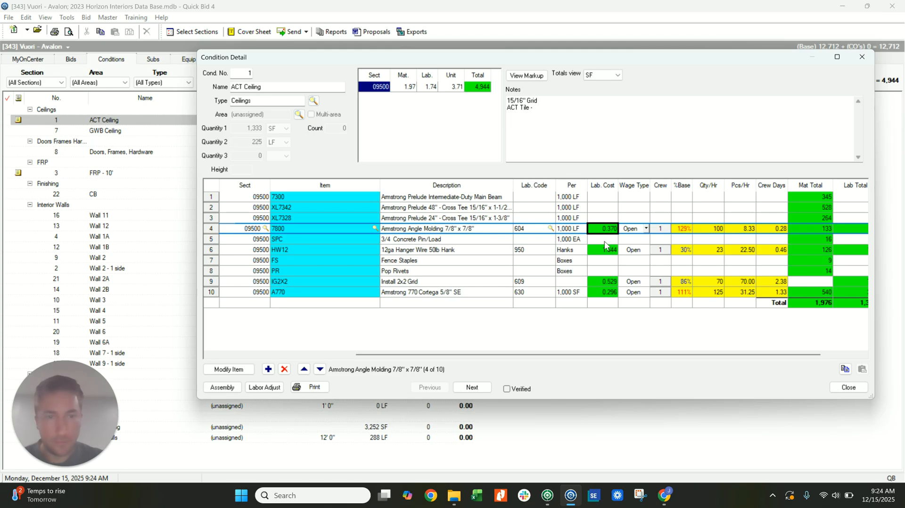
pyautogui.click(604, 251)
pyautogui.click(602, 279)
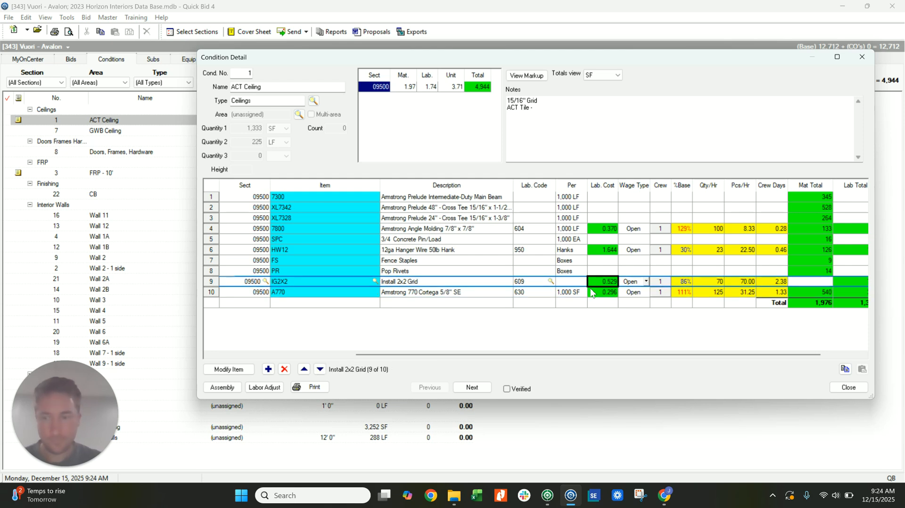
pyautogui.write('.55')
pyautogui.press('Return')
pyautogui.click(600, 293)
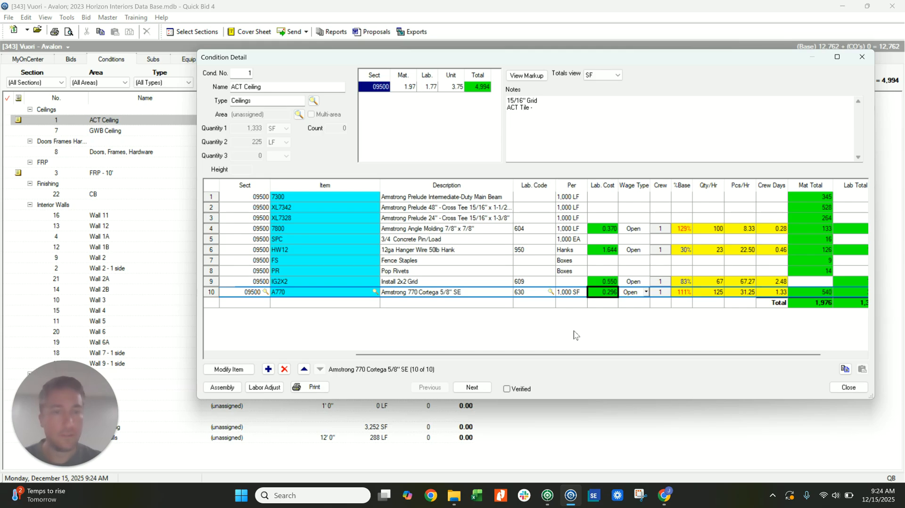
pyautogui.write('35')
pyautogui.press('Return')
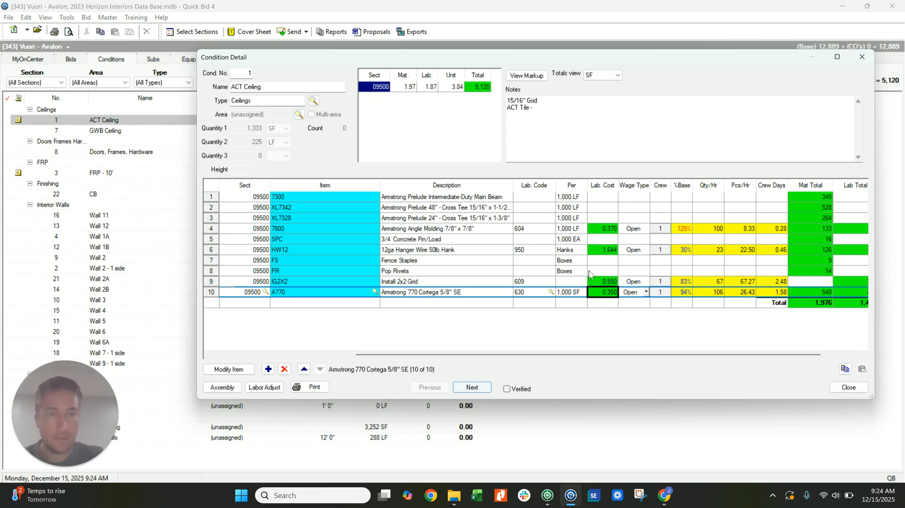
# Step: Review the ACT Ceiling material costs from the Prelude main beam down to the hanger wire
pyautogui.moveTo(556, 354); pyautogui.dragTo(412, 355)
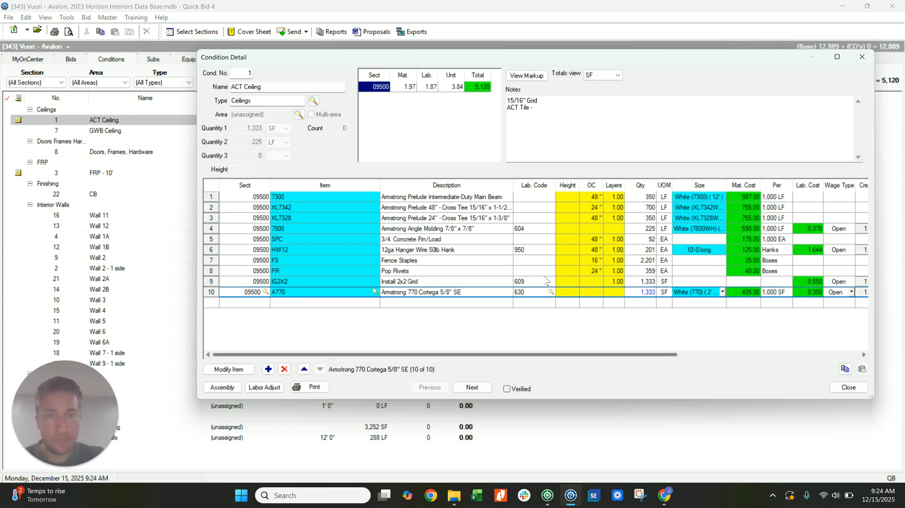
pyautogui.click(738, 198)
pyautogui.press('Down')
pyautogui.press('Down')
pyautogui.press('Down')
pyautogui.press('Down')
pyautogui.press('Down')
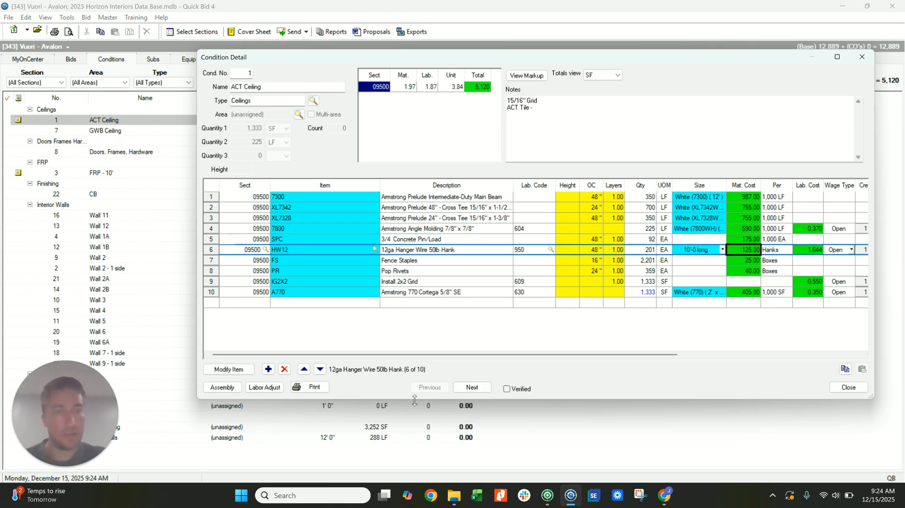
# Step: Go to the GWB Ceiling condition and load the USG Drywall Suspension System assembly from the Drywall Ceiling group
pyautogui.click(467, 387)
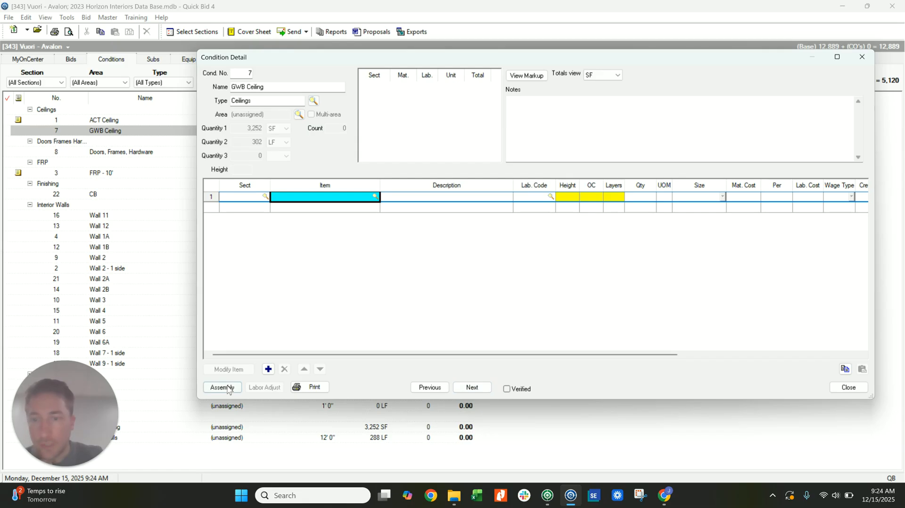
pyautogui.click(222, 388)
pyautogui.scroll(-10, 203, 221)
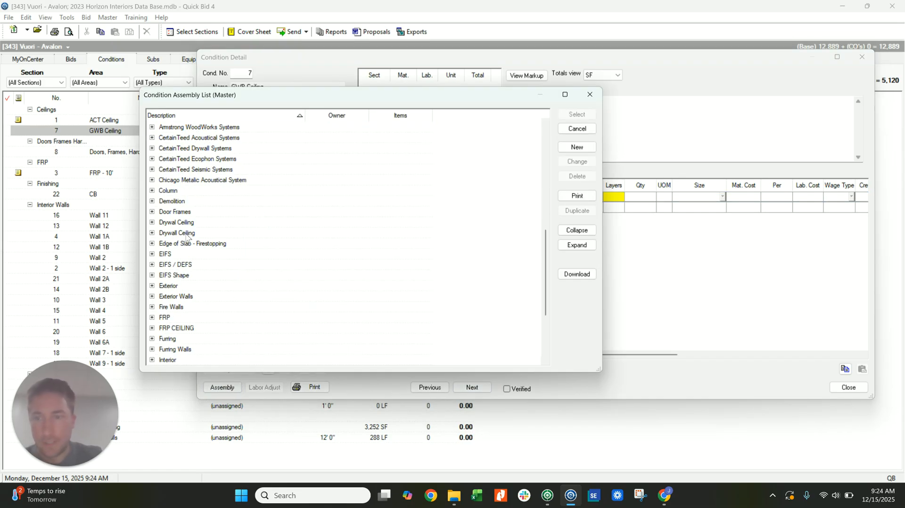
pyautogui.click(151, 222)
pyautogui.click(152, 243)
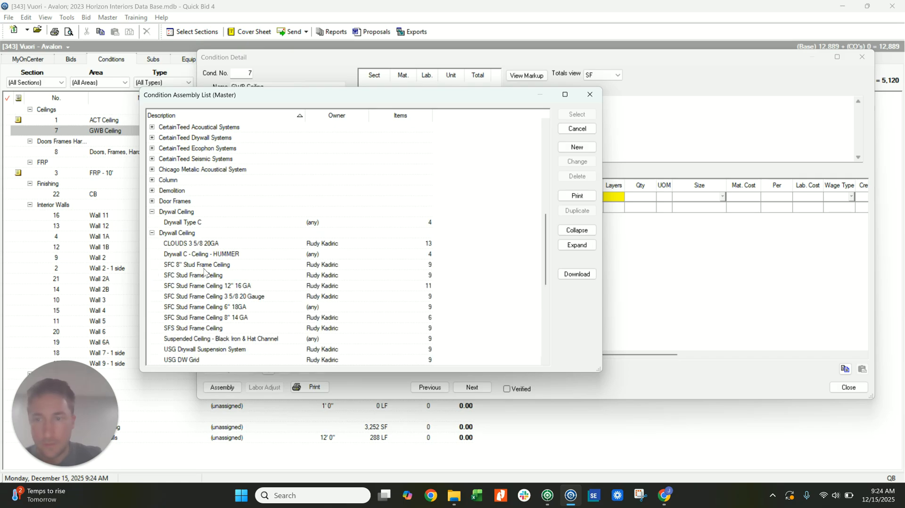
pyautogui.click(208, 276)
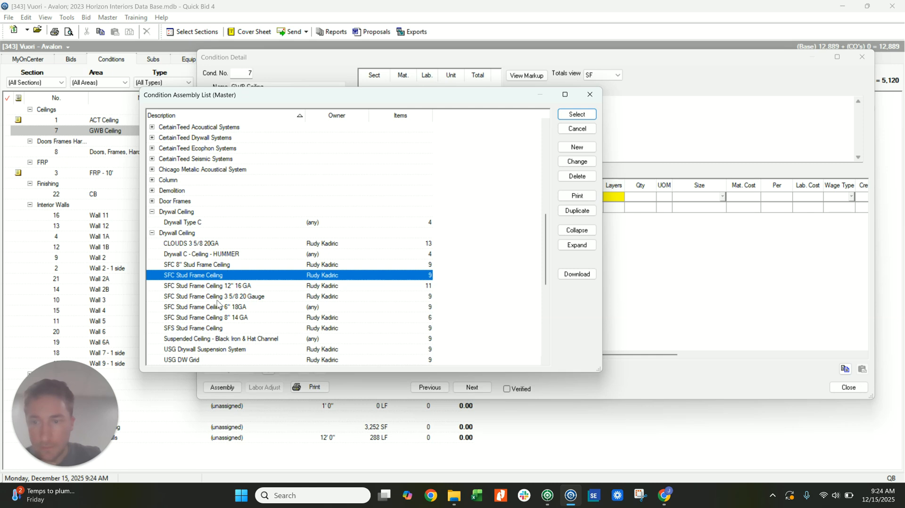
pyautogui.scroll(-1, 218, 304)
pyautogui.doubleClick(209, 320)
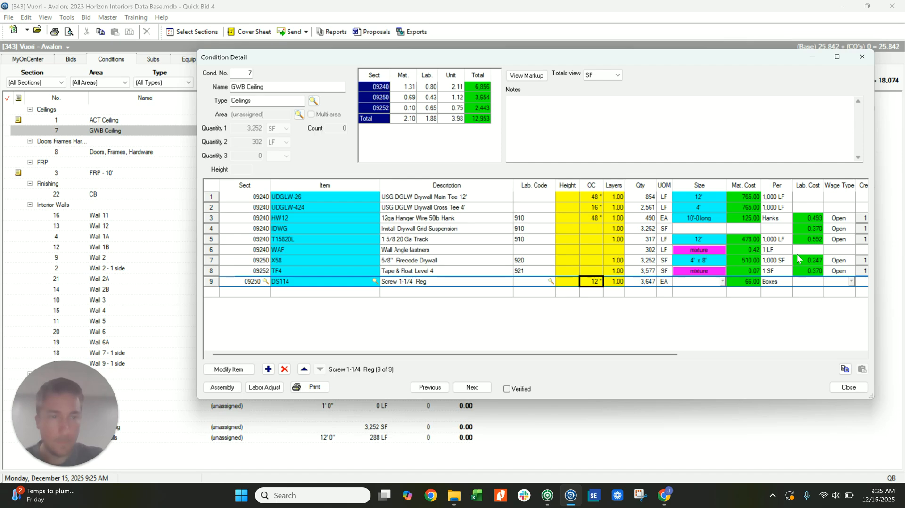
# Step: Set the GWB Ceiling labor costs to 0.50 for 5/8" Firecode Drywall, 0.75 for Tape & Float Level 4 and 0.45 for Install Drywall Grid Suspension
pyautogui.click(806, 263)
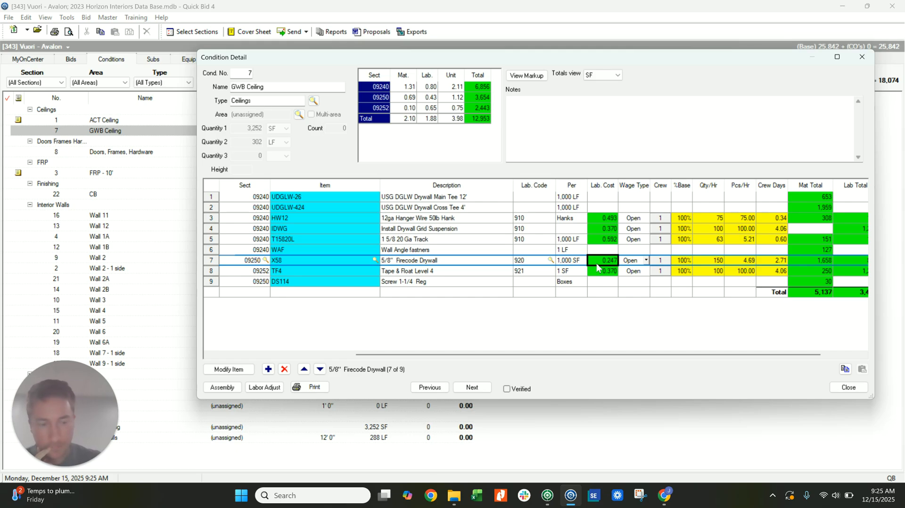
pyautogui.press('Return')
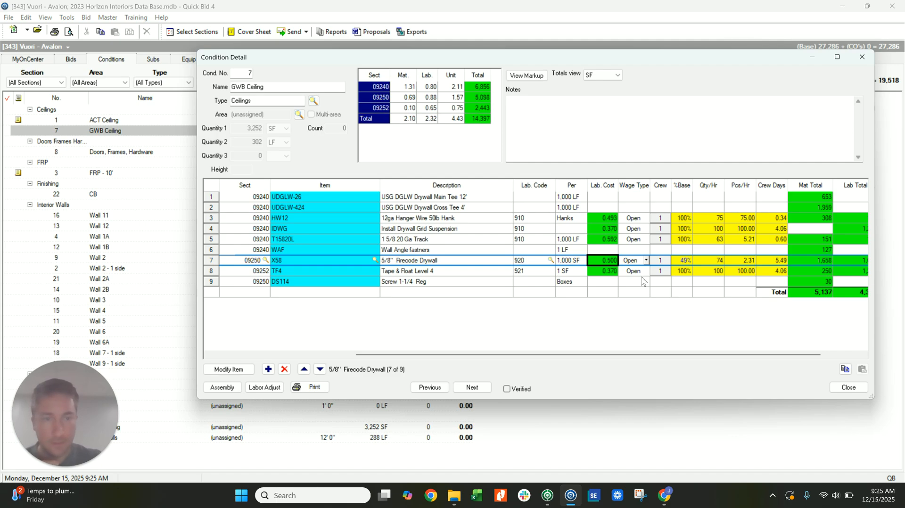
pyautogui.write('75')
pyautogui.click(606, 231)
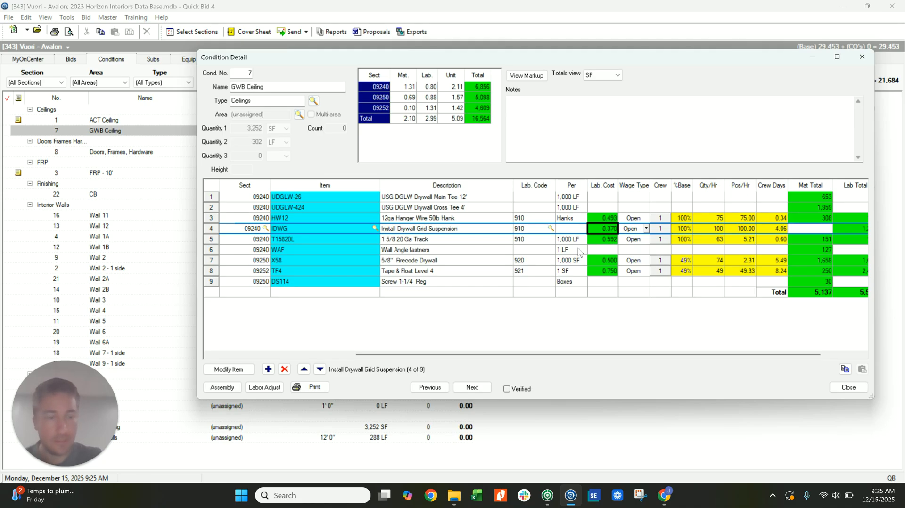
pyautogui.write('45')
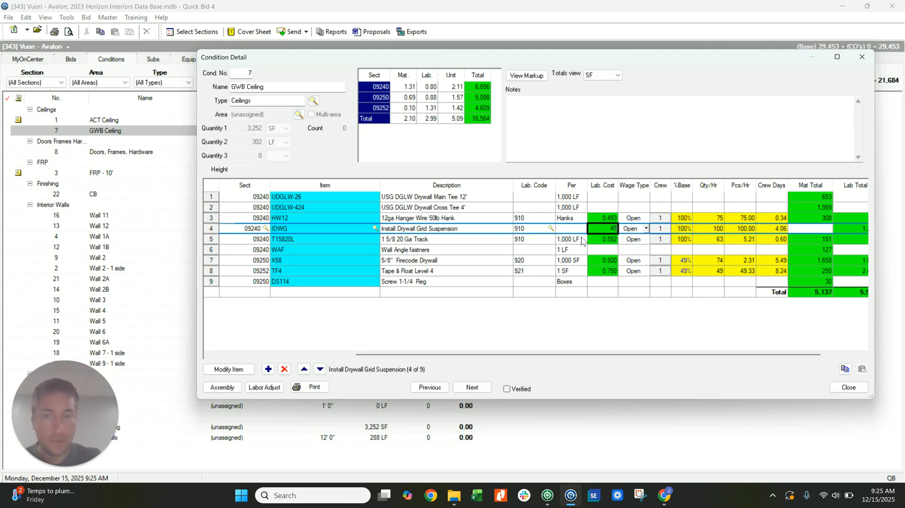
pyautogui.click(602, 242)
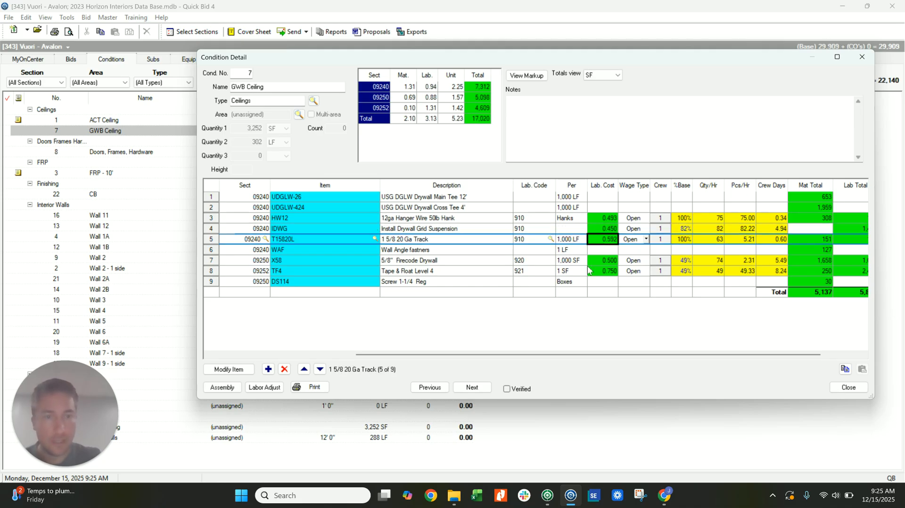
pyautogui.click(849, 387)
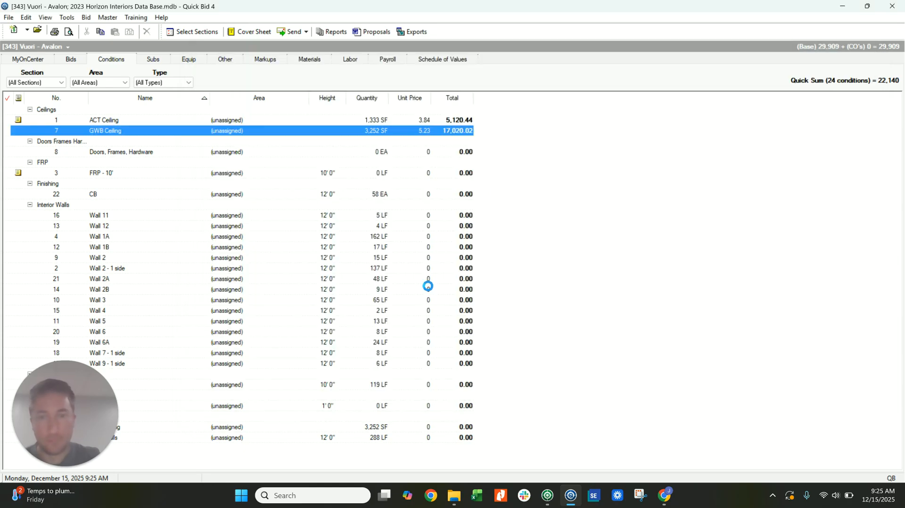
# Step: Open the details of the Wall 1A condition under Interior Walls
pyautogui.doubleClick(117, 216)
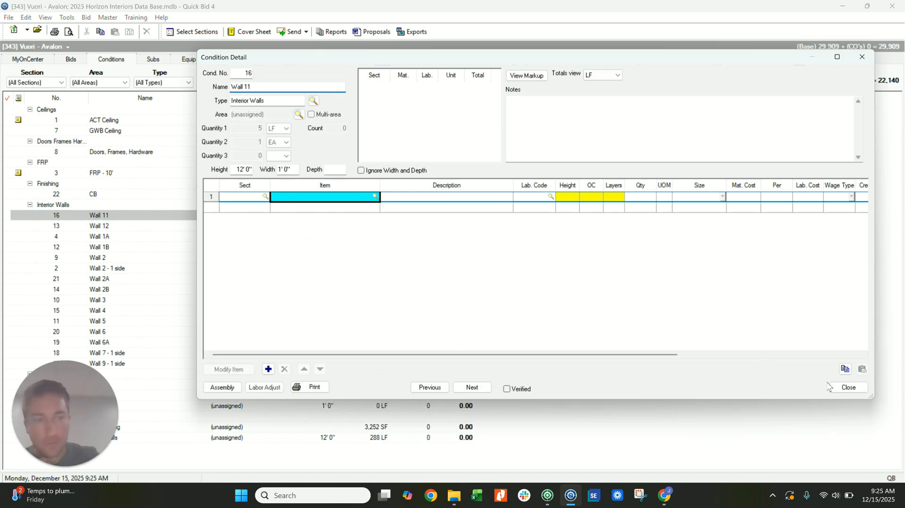
pyautogui.click(849, 388)
pyautogui.click(117, 237)
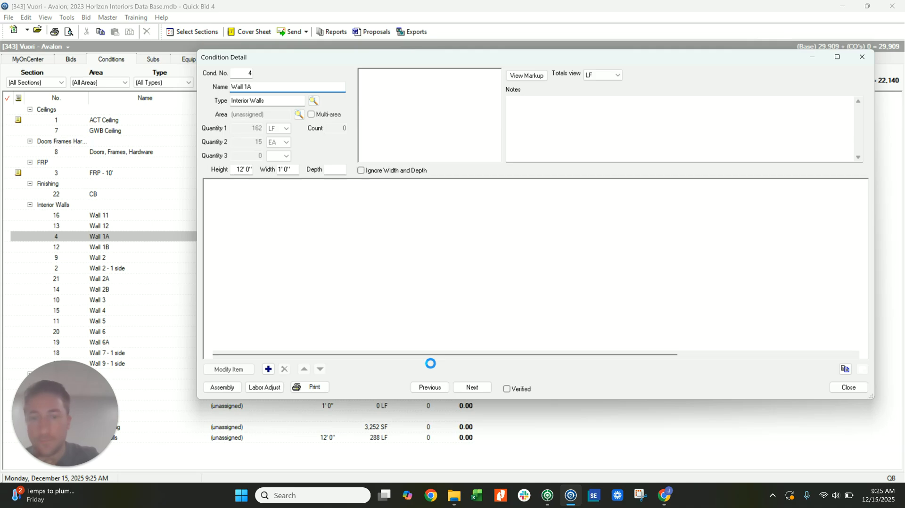
# Step: Switch to On-Screen Takeoff Pro and examine partition type 1's stud, gypsum board, runner and bracing notes on the Wall Types page
pyautogui.click(548, 495)
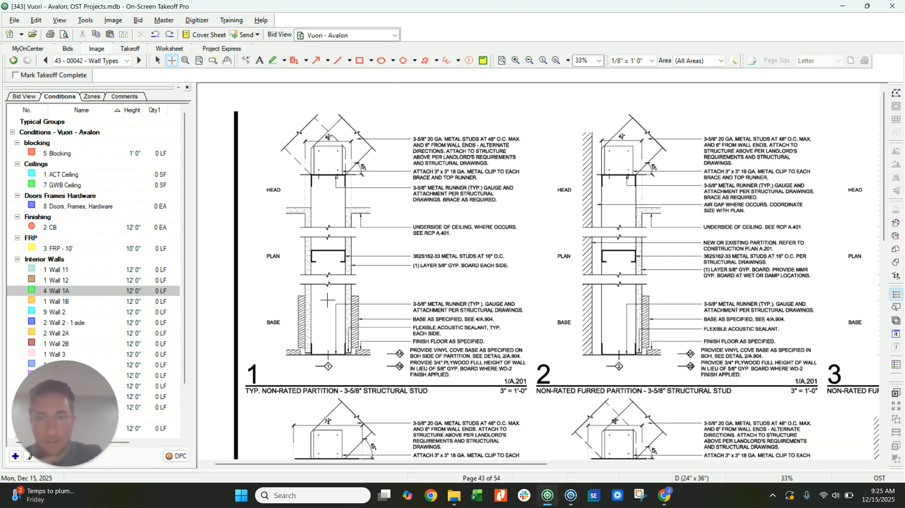
pyautogui.press('Escape')
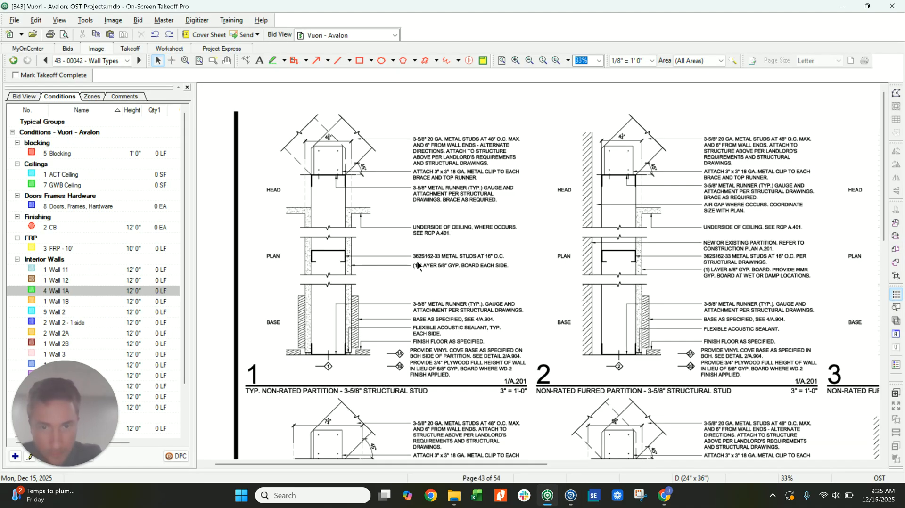
pyautogui.scroll(3, 427, 259)
pyautogui.scroll(-1, 447, 256)
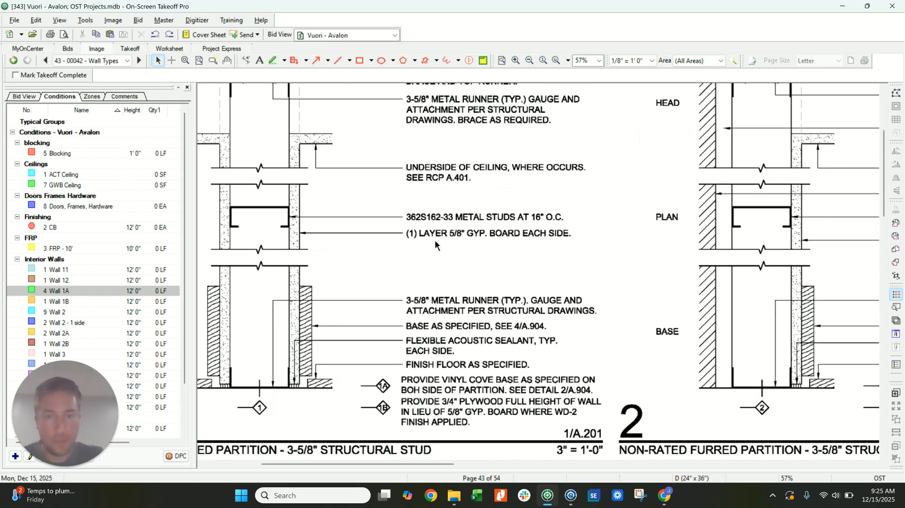
pyautogui.scroll(-1, 433, 231)
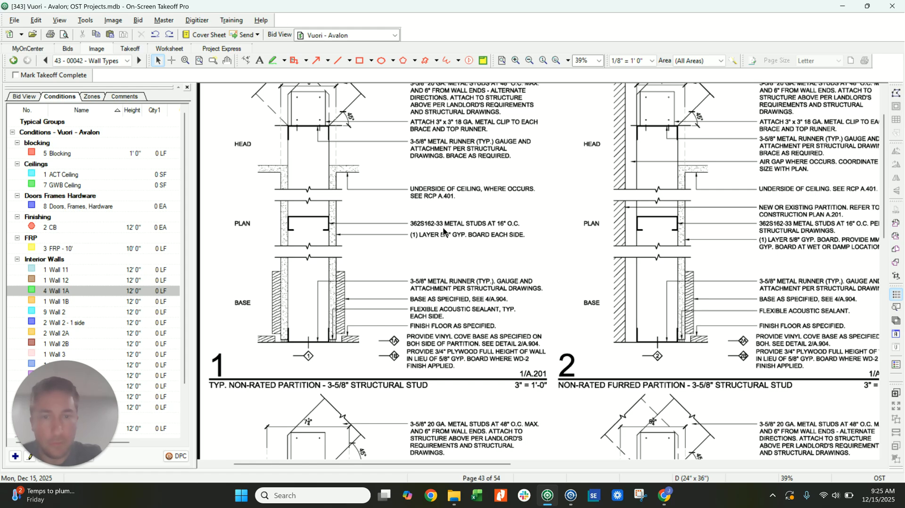
pyautogui.scroll(1, 361, 250)
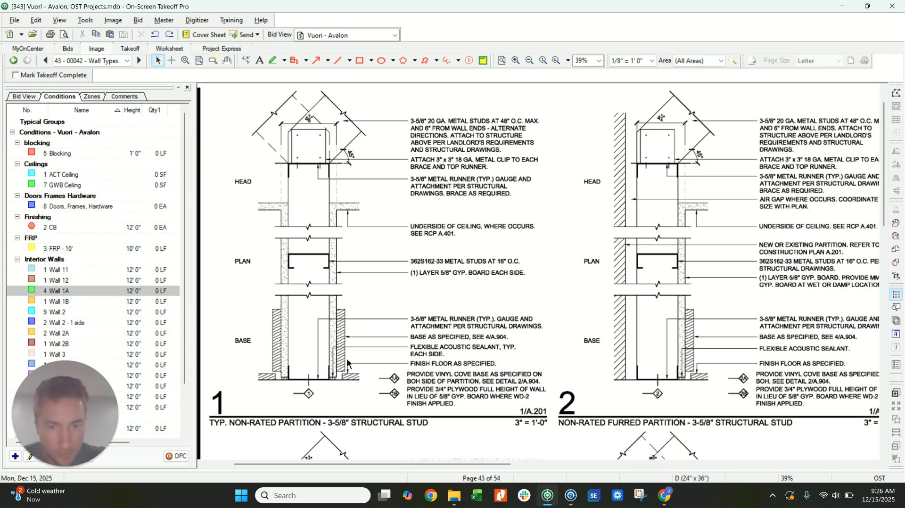
pyautogui.scroll(1, 343, 363)
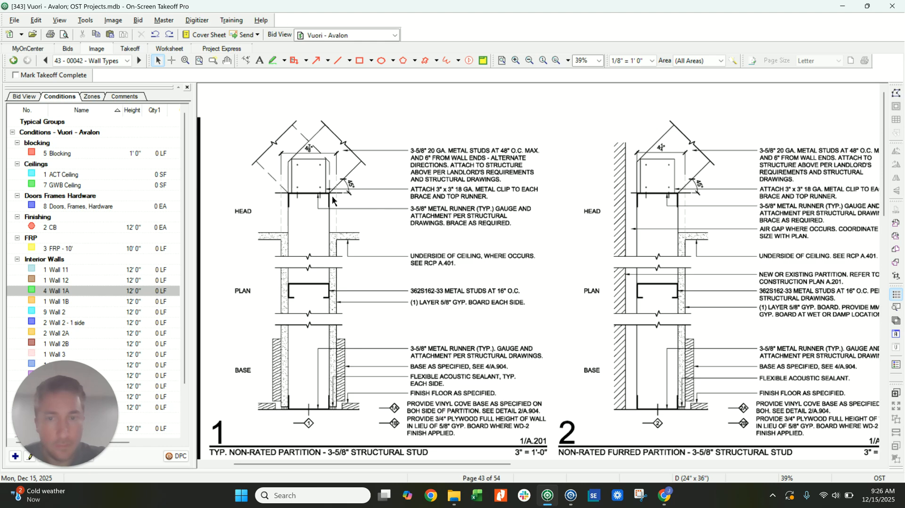
pyautogui.scroll(-1, 340, 245)
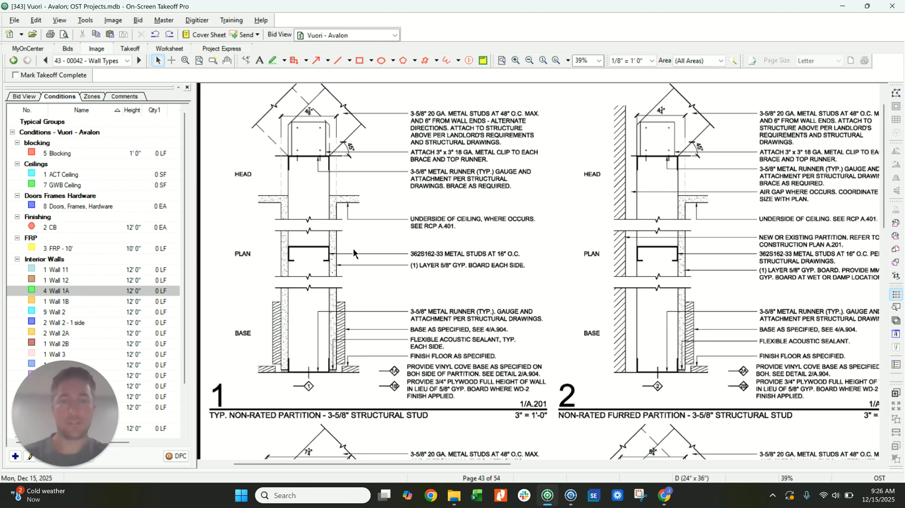
# Step: Open the A4.01 - RCP page and examine the ceiling heights across the sales area, fitting rooms, storage and employee areas
pyautogui.click(113, 61)
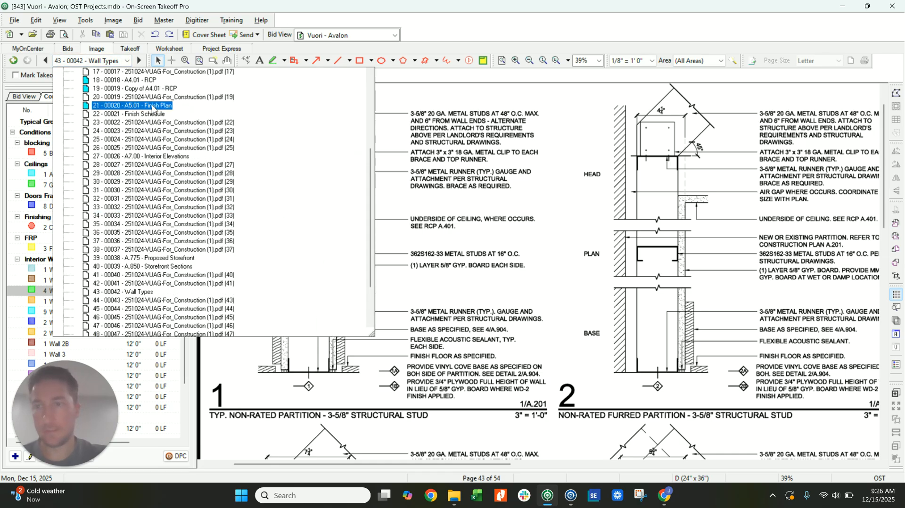
pyautogui.click(141, 80)
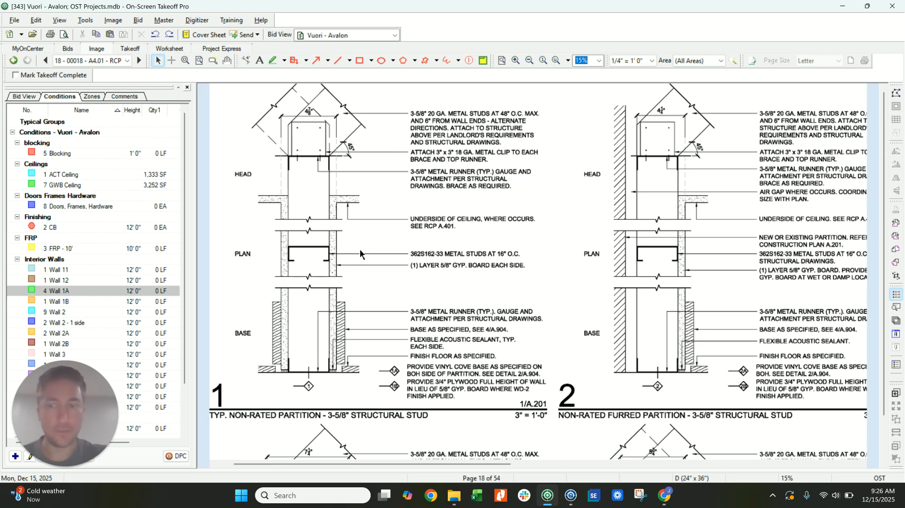
pyautogui.scroll(3, 626, 245)
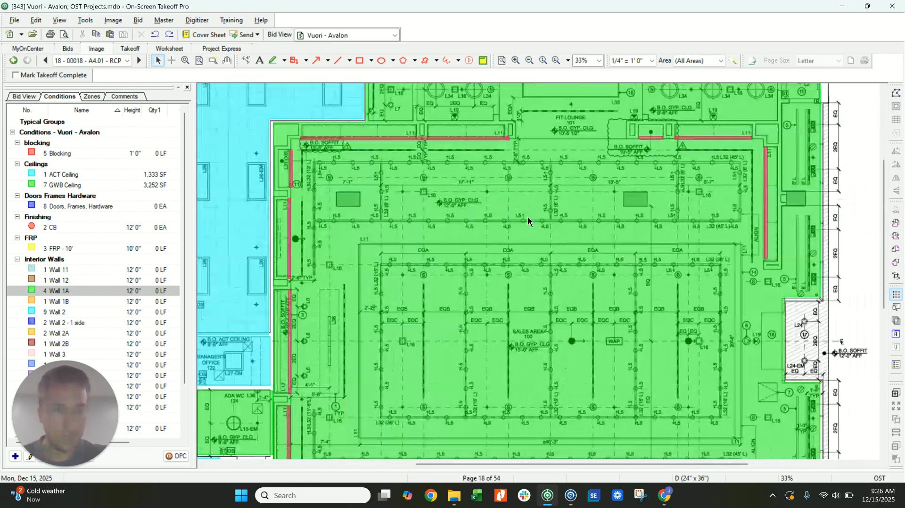
pyautogui.scroll(2, 523, 330)
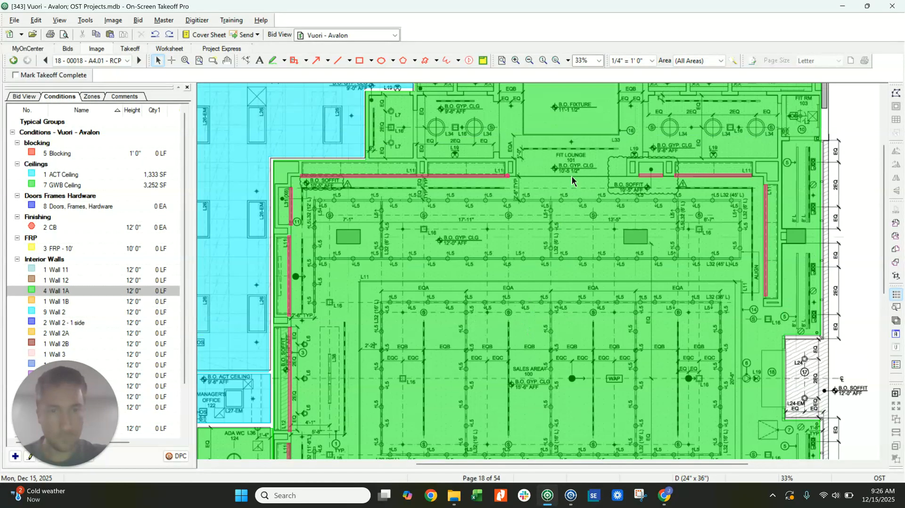
pyautogui.scroll(2, 490, 196)
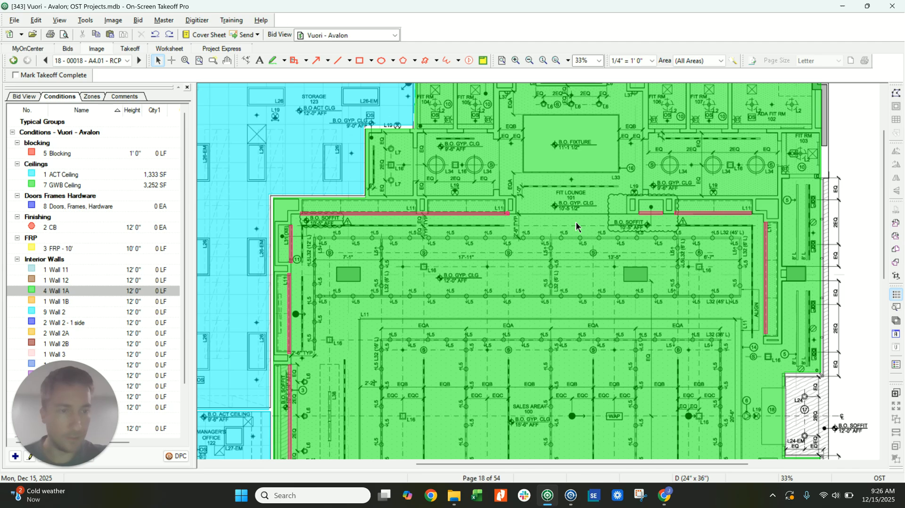
pyautogui.hscroll(-10, 420, 236)
pyautogui.scroll(-5, 367, 246)
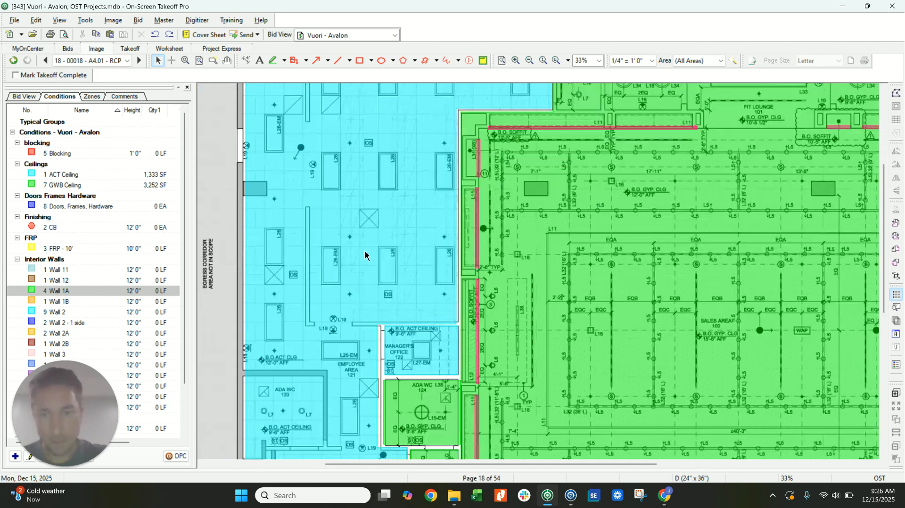
pyautogui.scroll(-4, 366, 375)
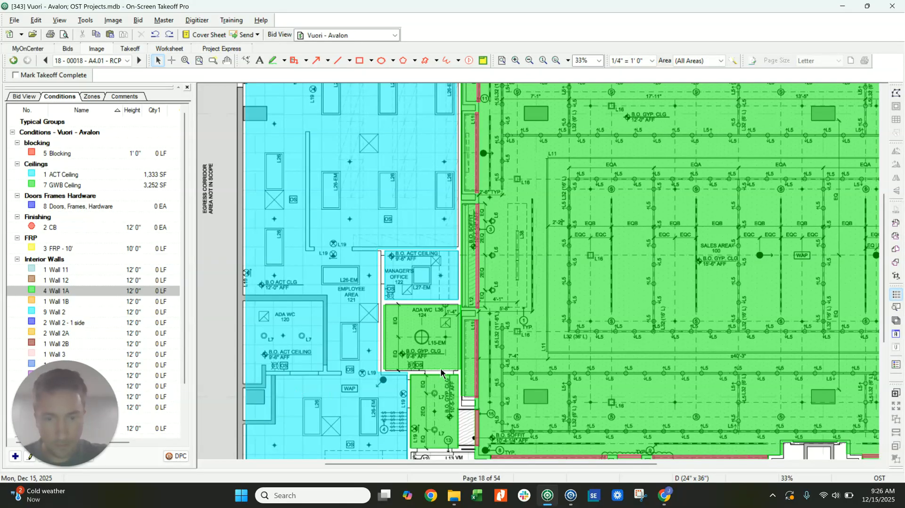
pyautogui.scroll(10, 438, 366)
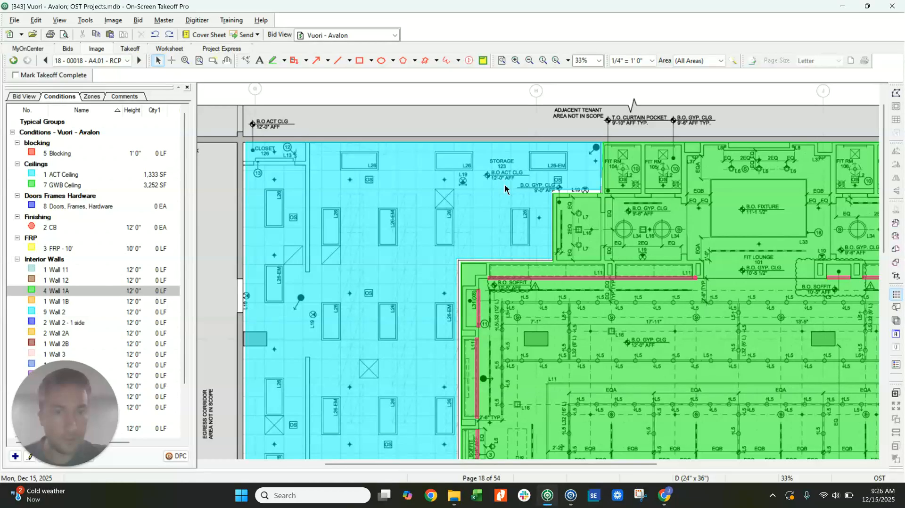
pyautogui.hscroll(10, 664, 191)
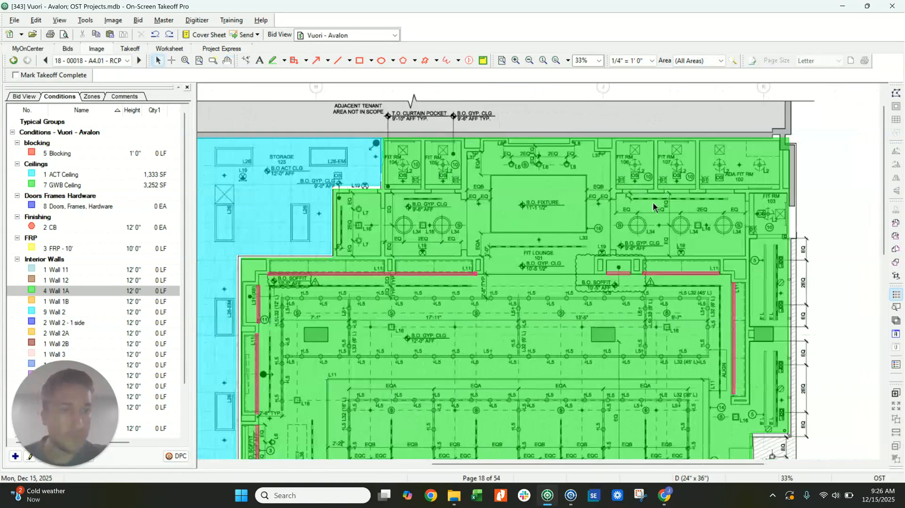
pyautogui.scroll(-4, 656, 207)
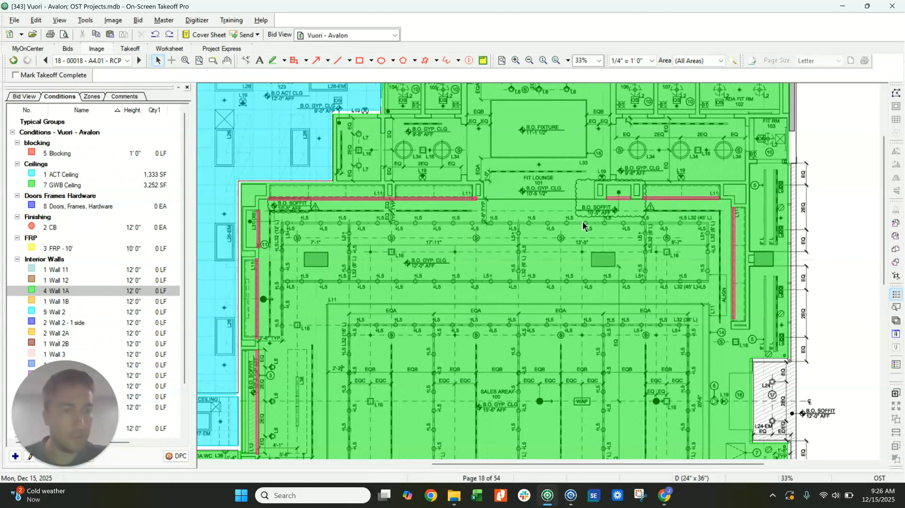
pyautogui.scroll(-6, 493, 305)
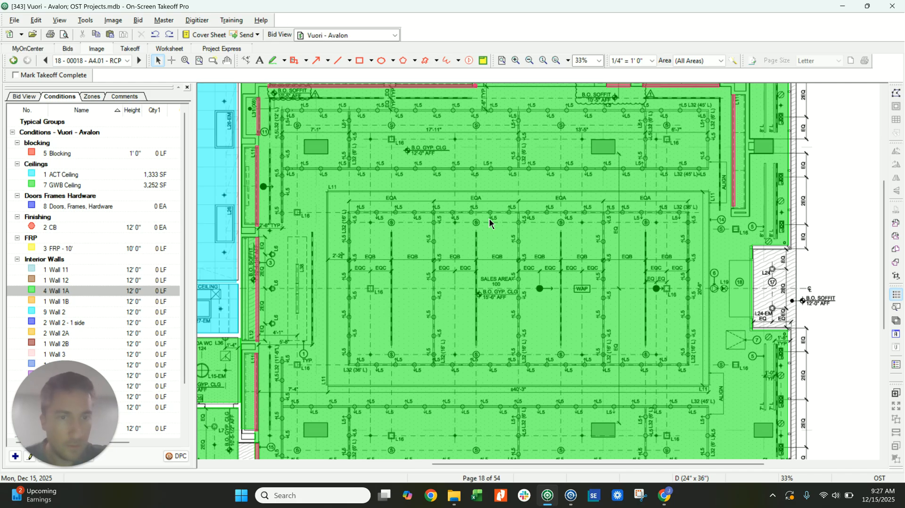
pyautogui.scroll(-3, 490, 223)
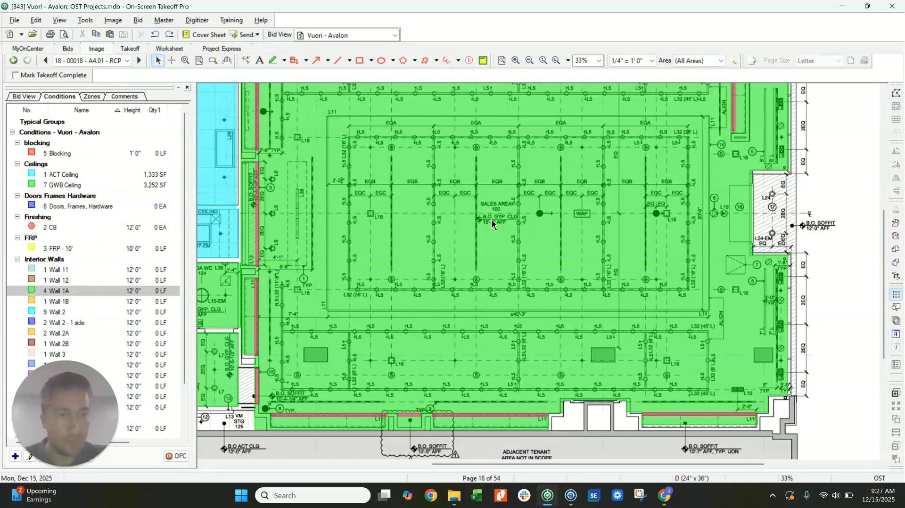
# Step: Switch to Quick Bid and load the Interior Walls assembly WT 3 5/8 M Fr Braced 33 Mil into Wall 1A
pyautogui.click(568, 499)
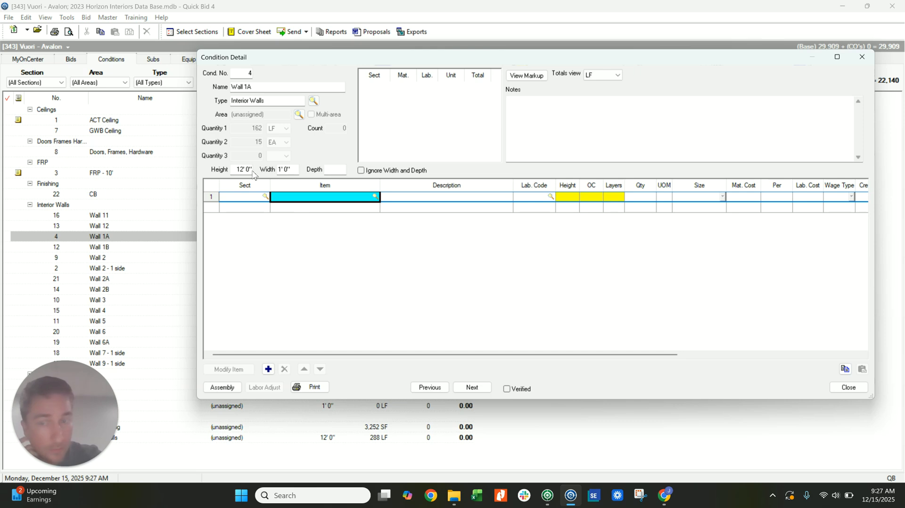
pyautogui.click(224, 387)
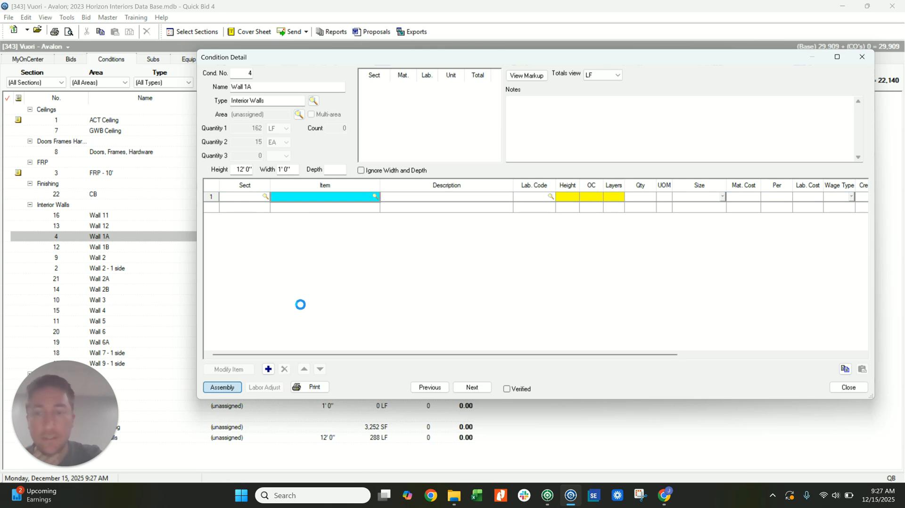
pyautogui.scroll(-15, 321, 271)
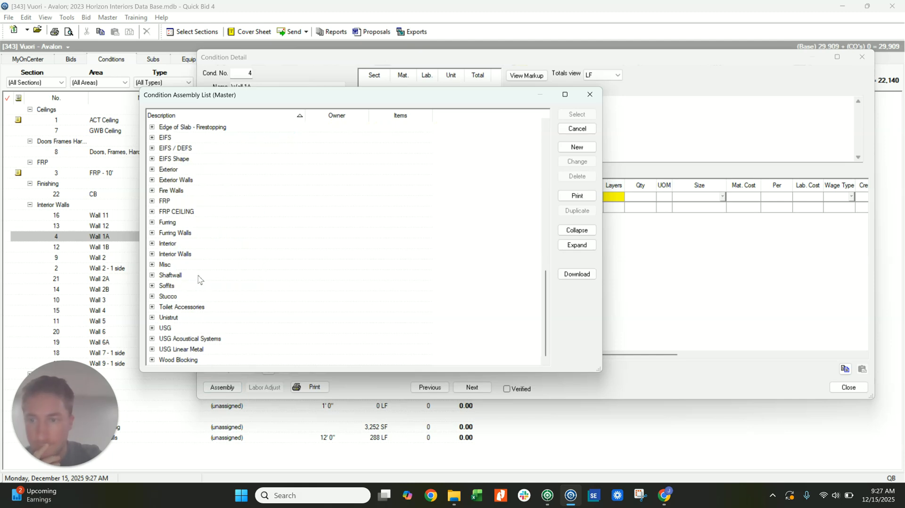
pyautogui.click(151, 254)
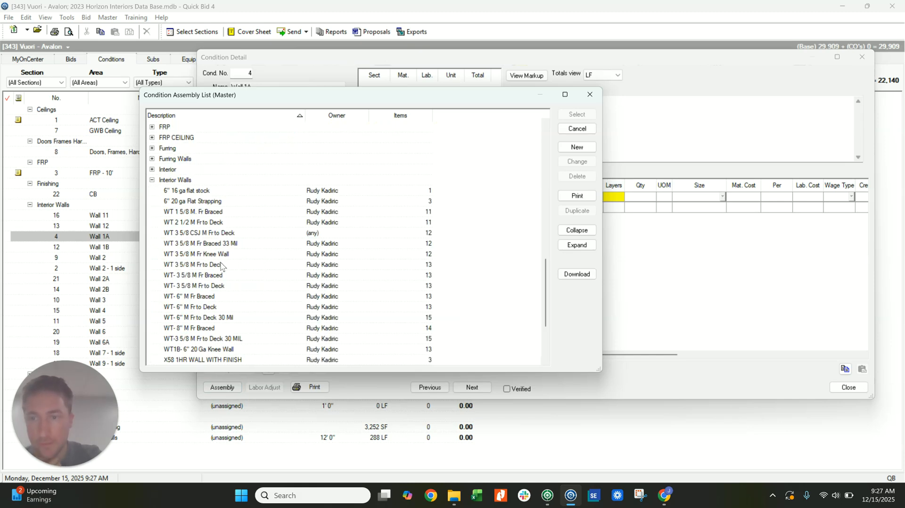
pyautogui.click(247, 245)
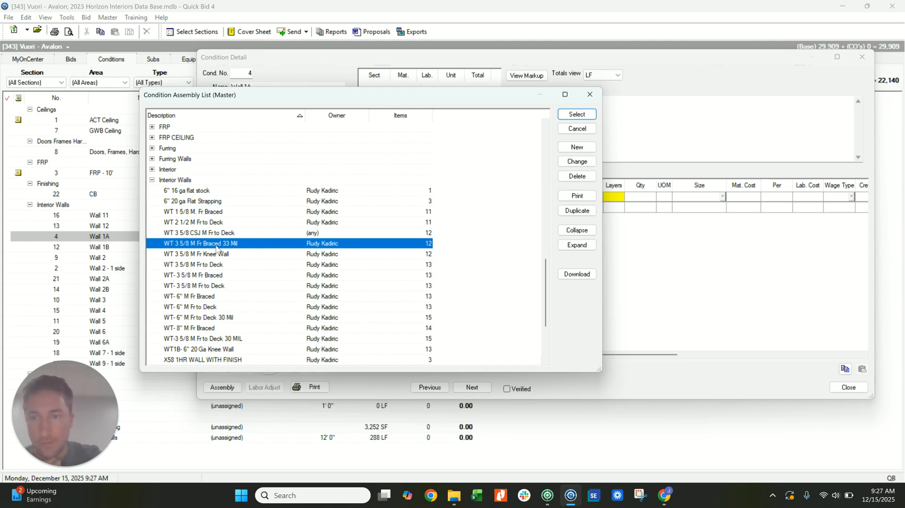
pyautogui.doubleClick(233, 249)
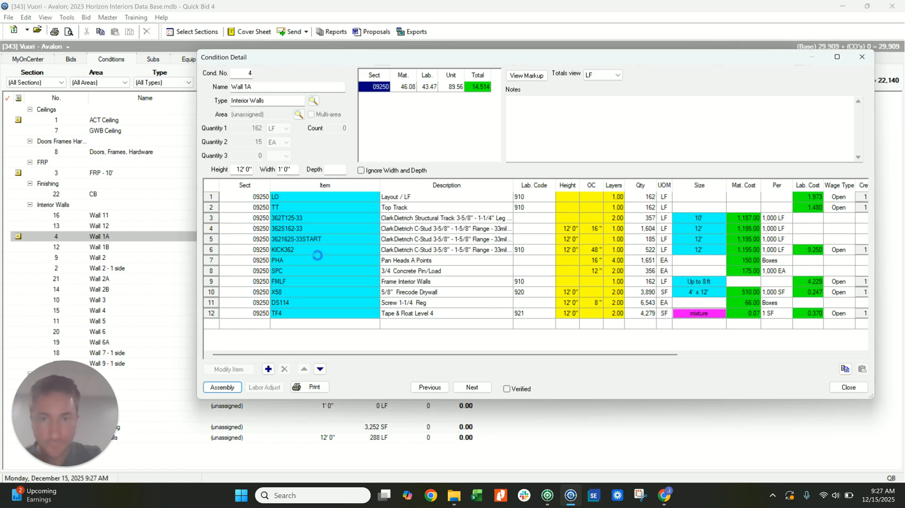
# Step: Check Wall 1A's track, stud, kicker and pin items, and replace the Frame Interior Walls item with FMSFHG
pyautogui.click(333, 208)
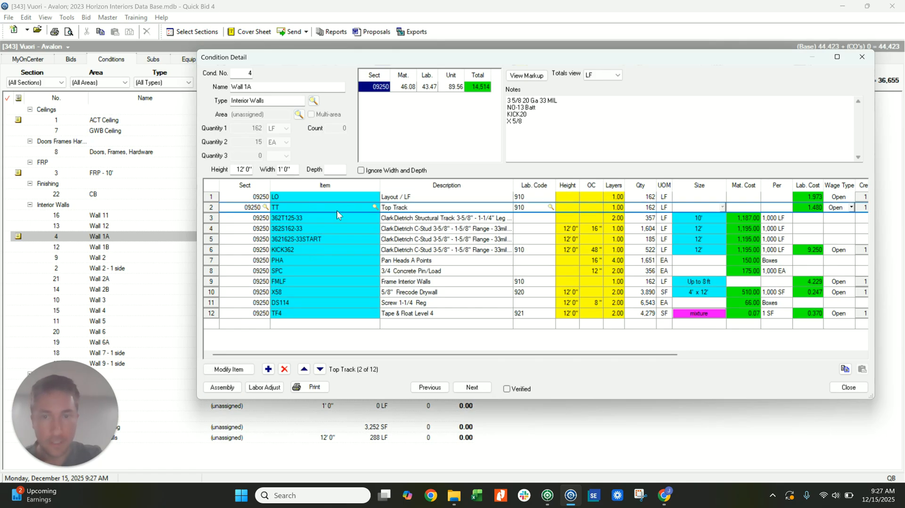
pyautogui.click(330, 219)
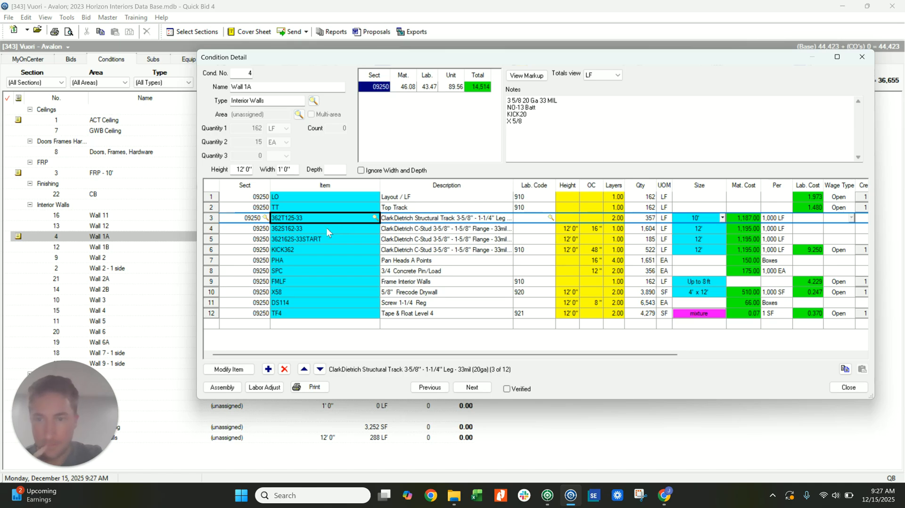
pyautogui.click(327, 228)
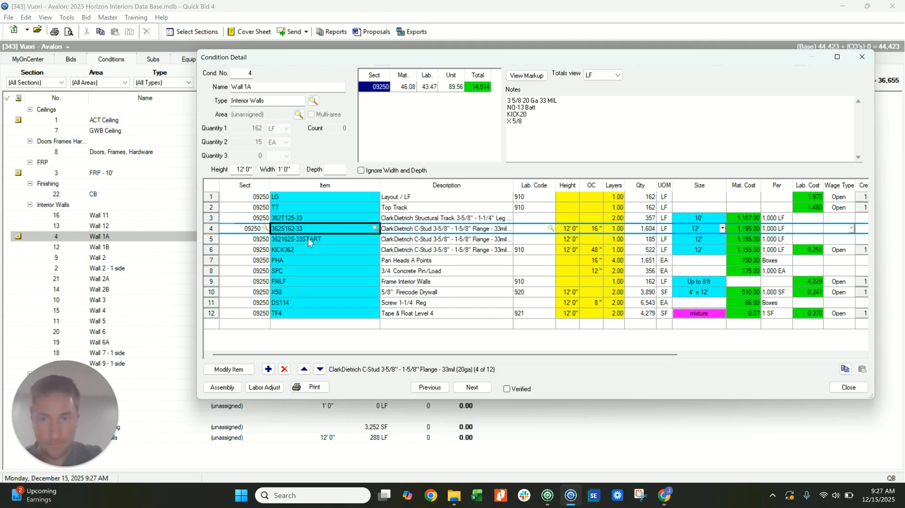
pyautogui.click(367, 239)
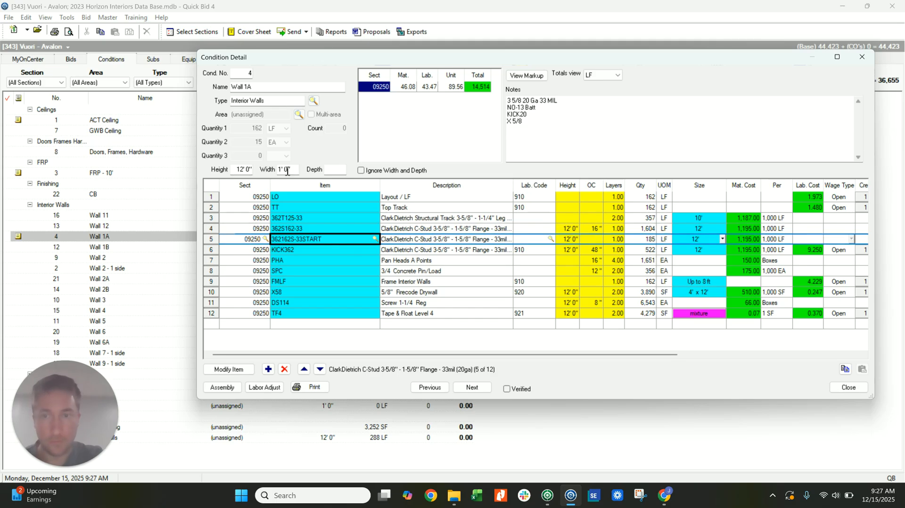
pyautogui.click(326, 250)
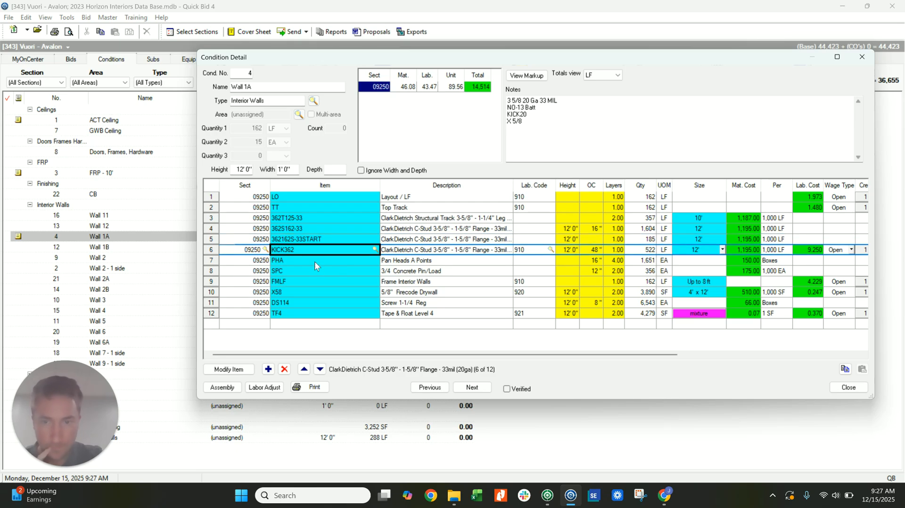
pyautogui.click(332, 273)
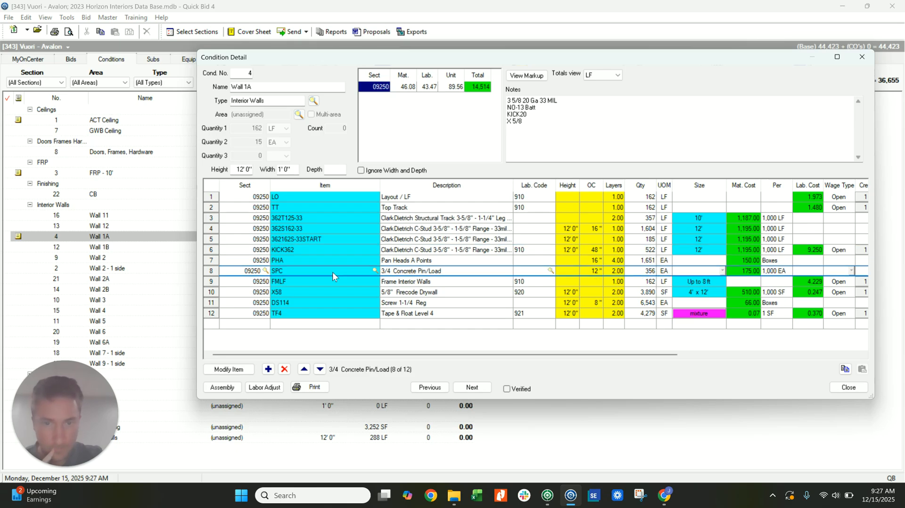
pyautogui.click(333, 282)
pyautogui.write('FM')
pyautogui.write('SFHG')
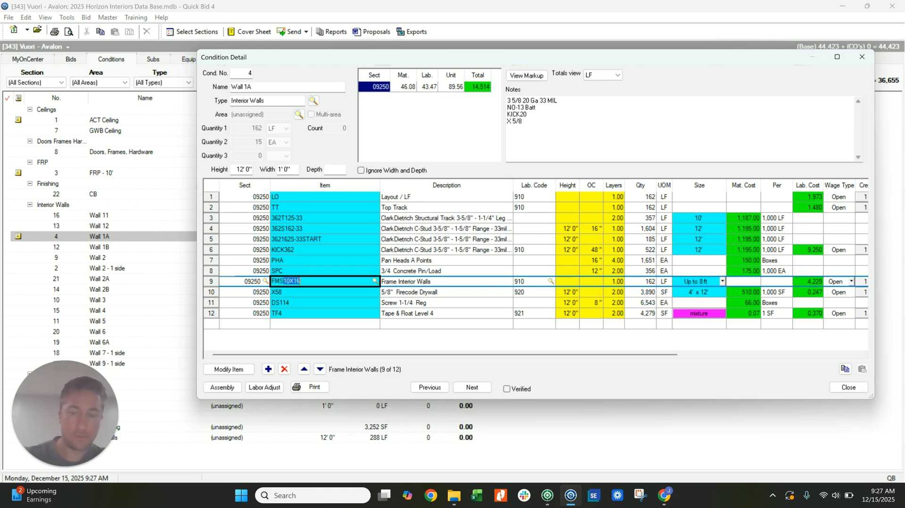
pyautogui.press('Return')
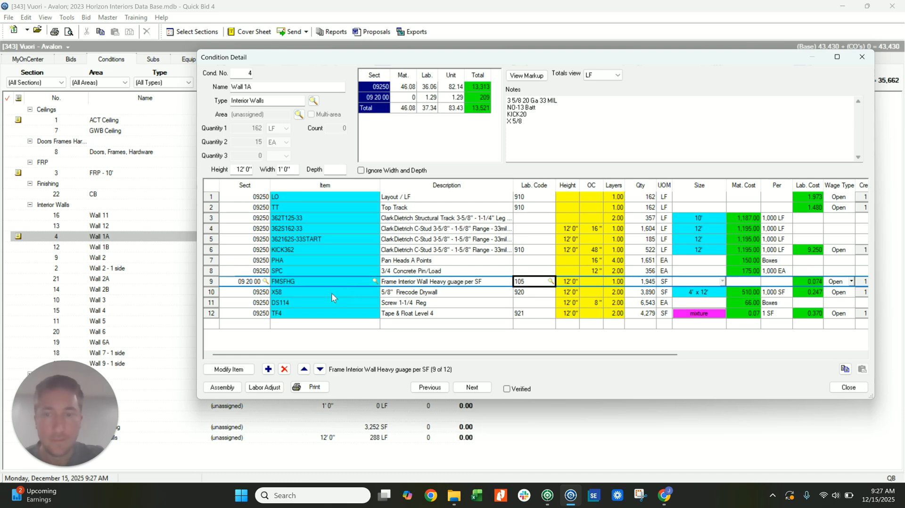
# Step: Replace Wall 1A's 1-1/4 regular screw item with DTS and close the condition details
pyautogui.click(333, 292)
pyautogui.click(335, 304)
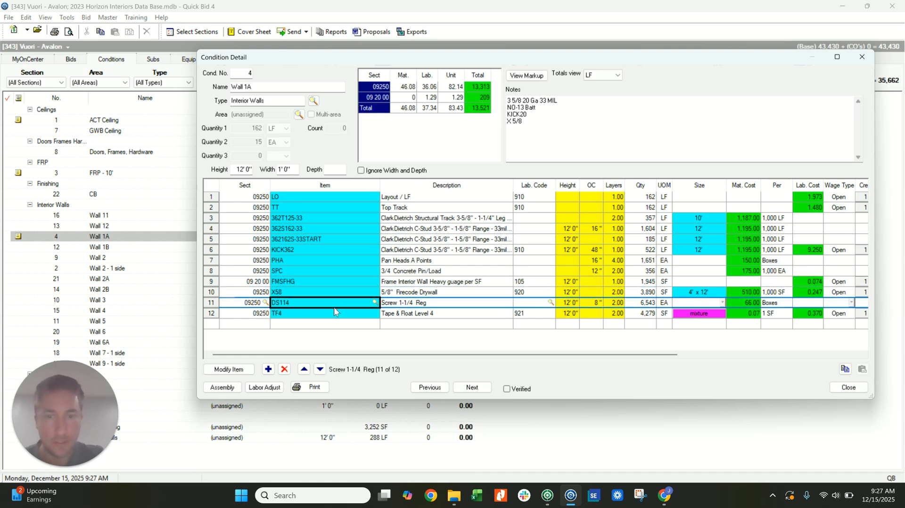
pyautogui.write('DTS')
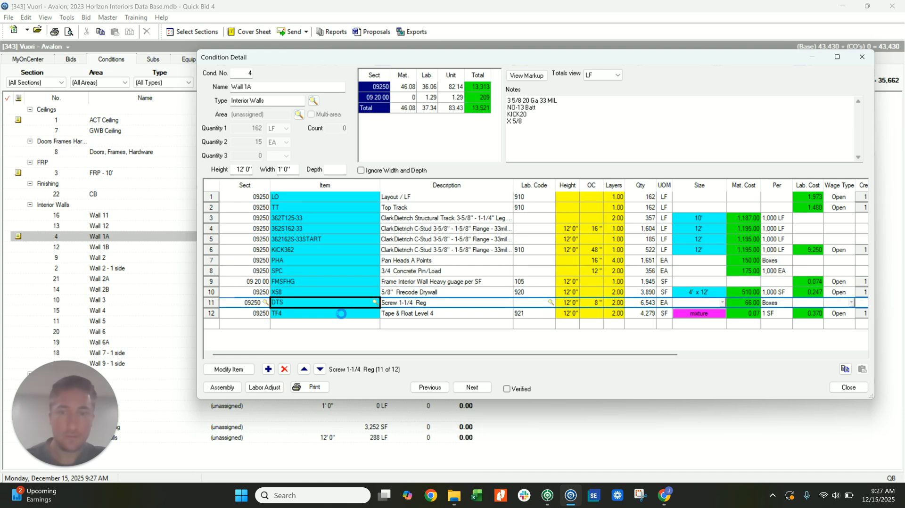
pyautogui.press('Return')
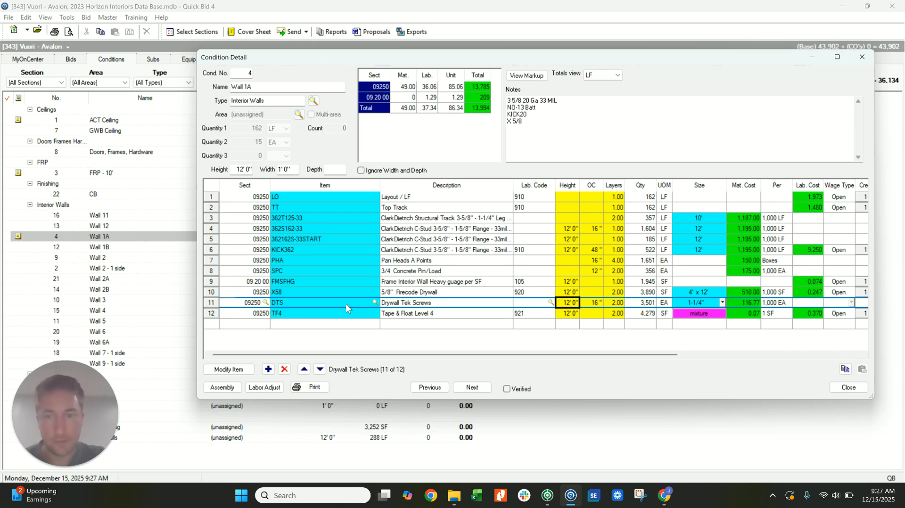
pyautogui.click(329, 310)
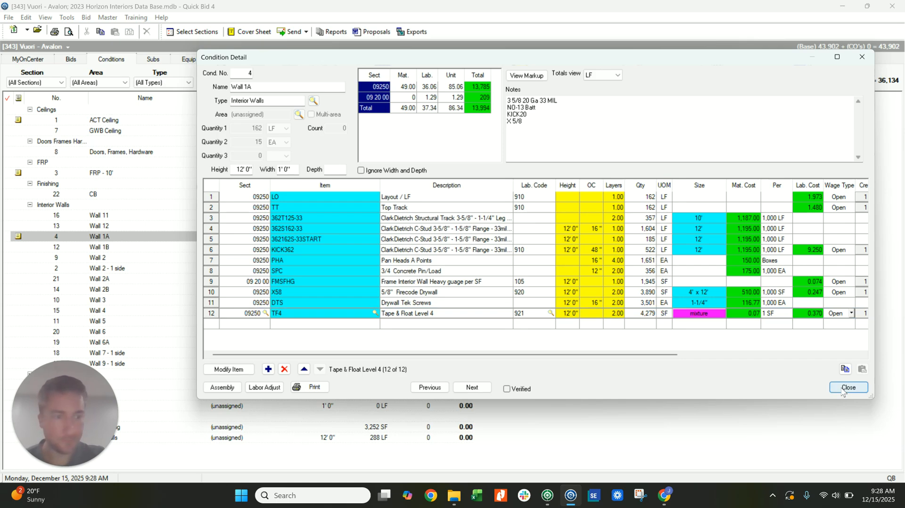
pyautogui.click(845, 392)
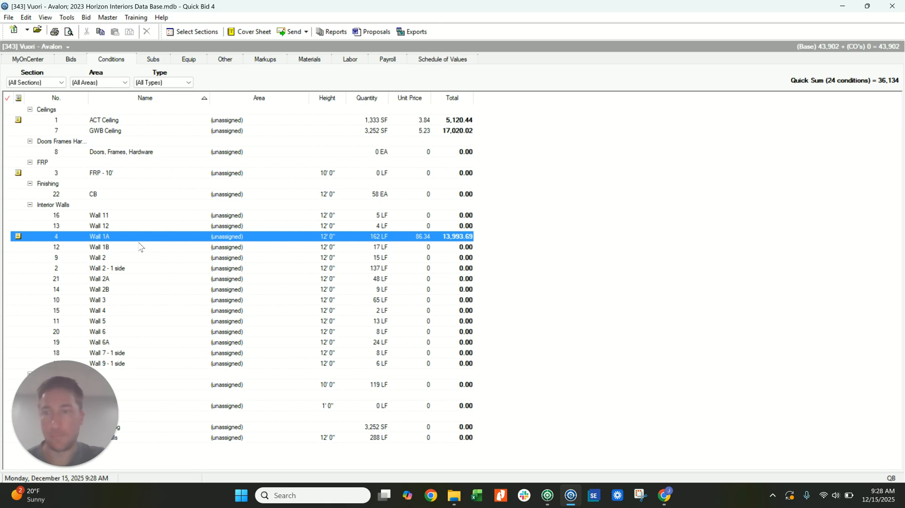
# Step: Switch to On-Screen Takeoff Pro and open the Wall Types page to examine the partition details
pyautogui.click(547, 495)
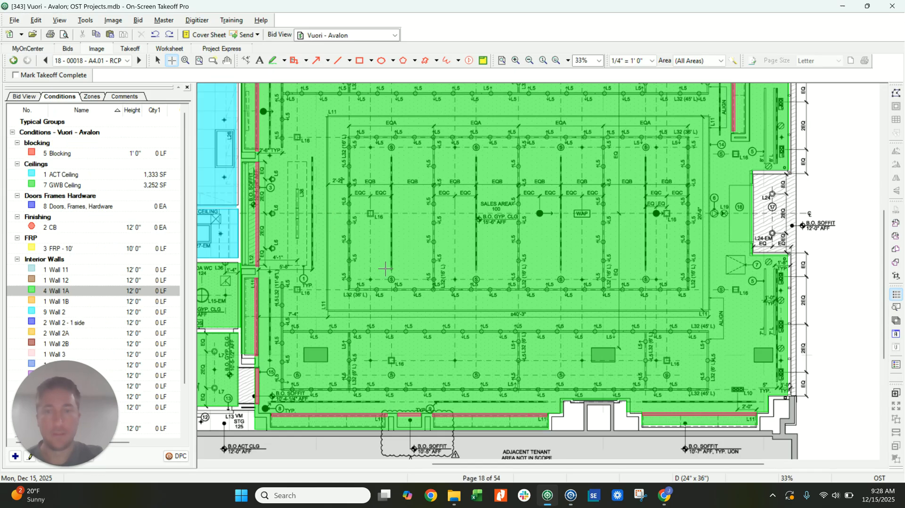
pyautogui.click(126, 60)
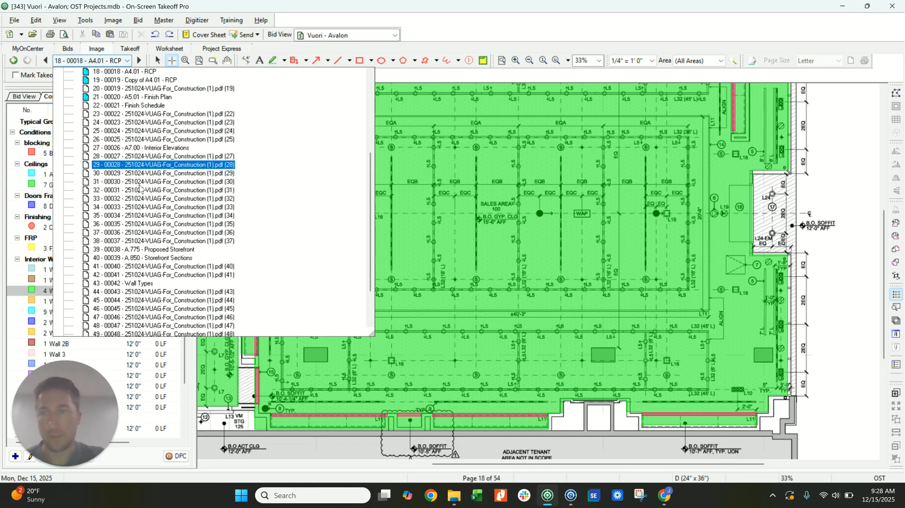
pyautogui.click(141, 283)
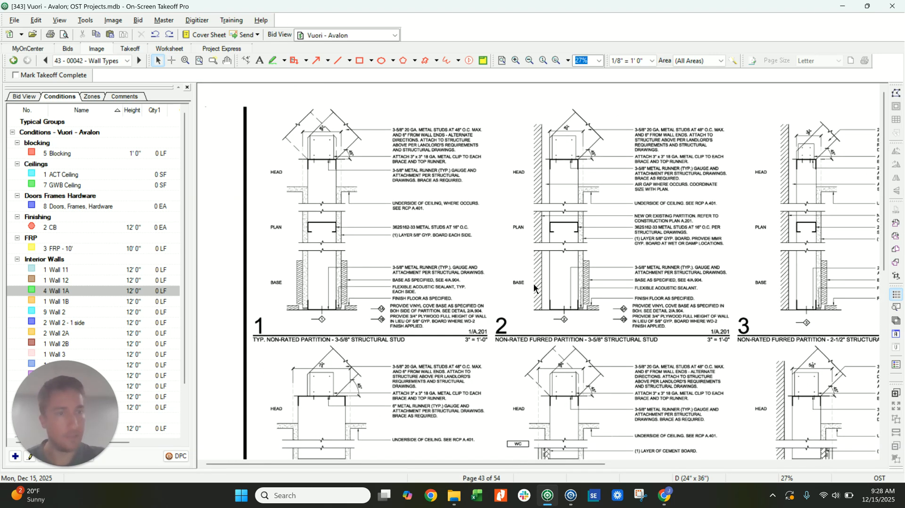
# Step: Return to Quick Bid, check the equipment costs, and set the Material and Labor profit markups to 10%
pyautogui.click(571, 495)
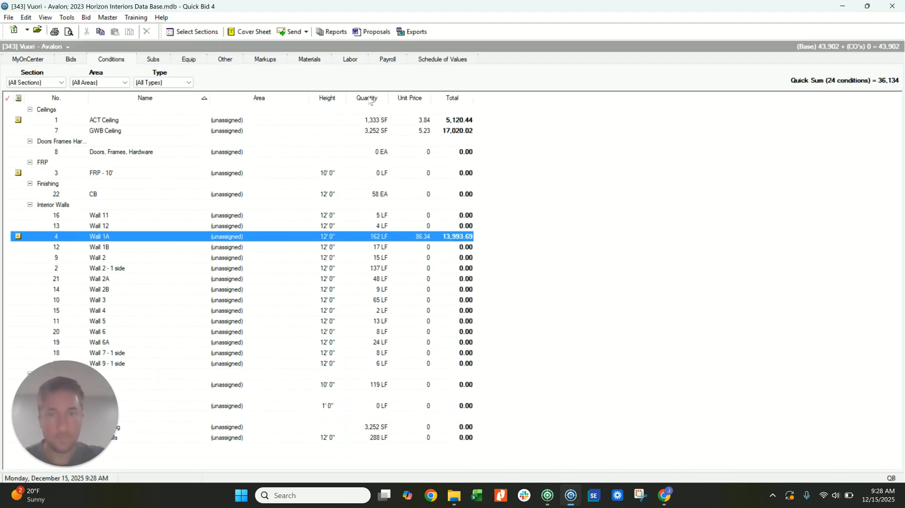
pyautogui.click(193, 60)
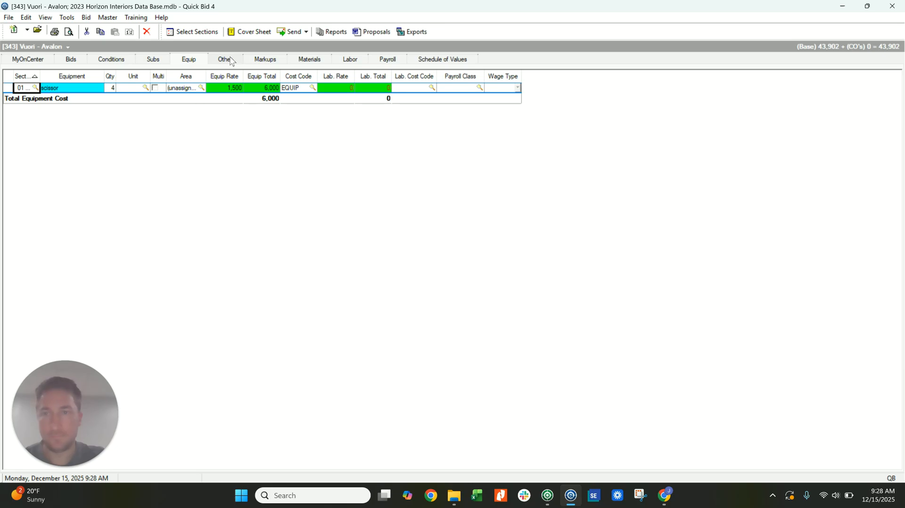
pyautogui.click(260, 61)
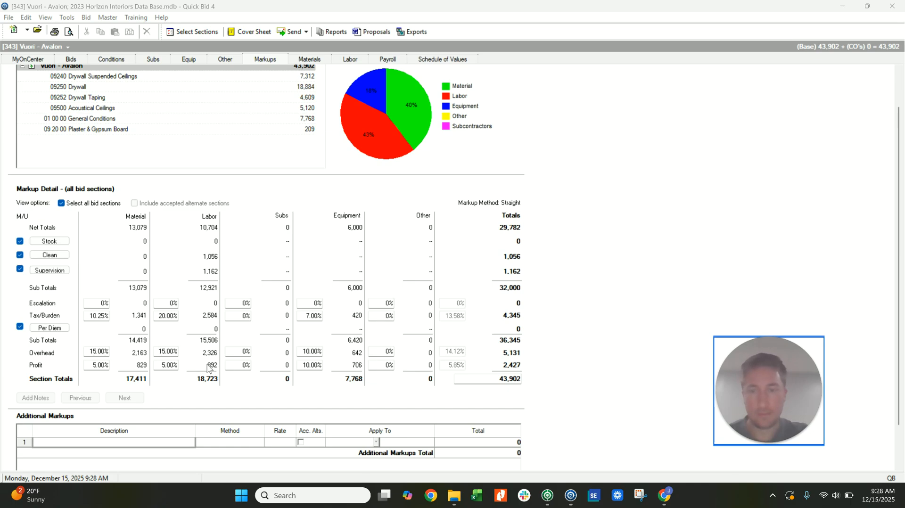
pyautogui.moveTo(91, 366); pyautogui.dragTo(209, 368)
pyautogui.write('1010')
pyautogui.click(238, 352)
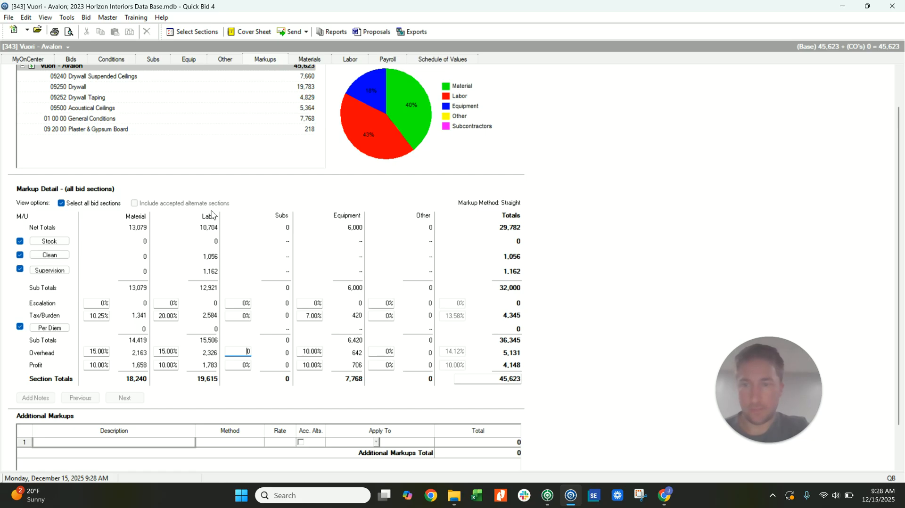
# Step: Review the bid's material prices and the labor costs and production rates
pyautogui.click(311, 63)
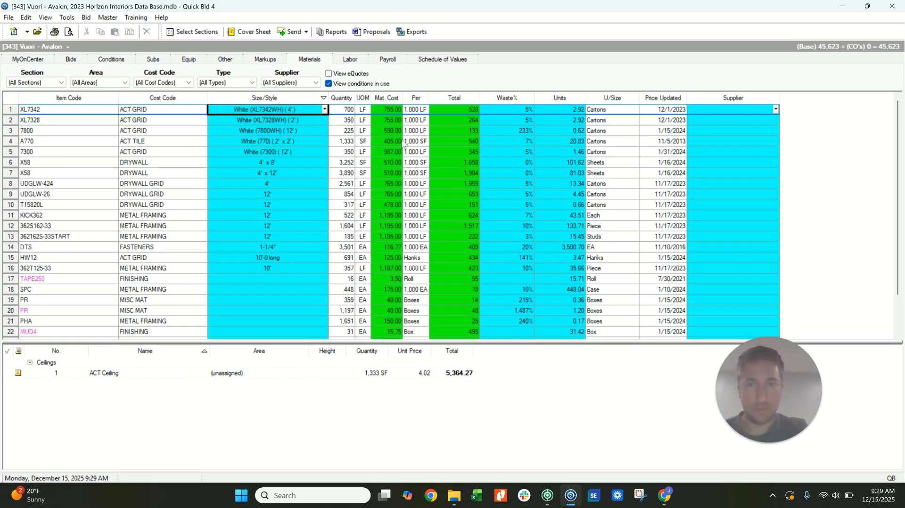
pyautogui.click(392, 111)
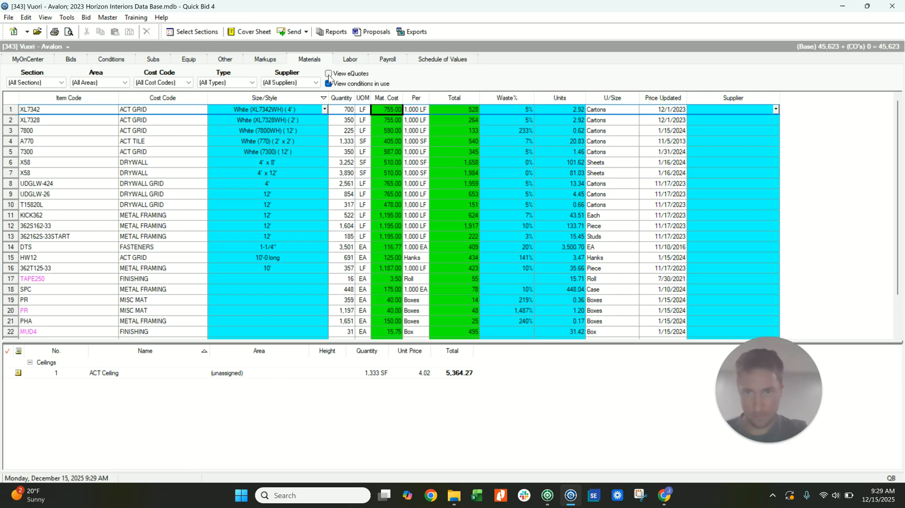
pyautogui.click(347, 61)
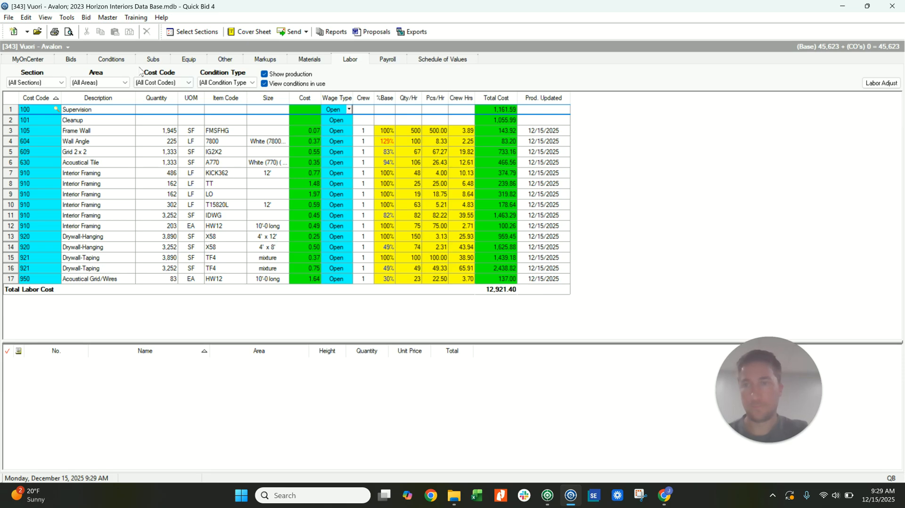
# Step: Examine the condition details of Wall 1B and Wall 1A, including Wall 1A's item labor costs
pyautogui.click(113, 59)
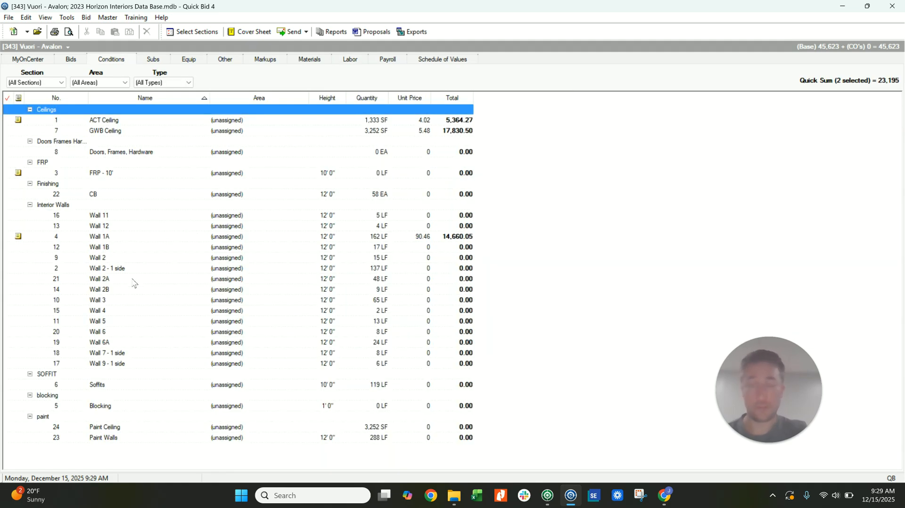
pyautogui.doubleClick(113, 247)
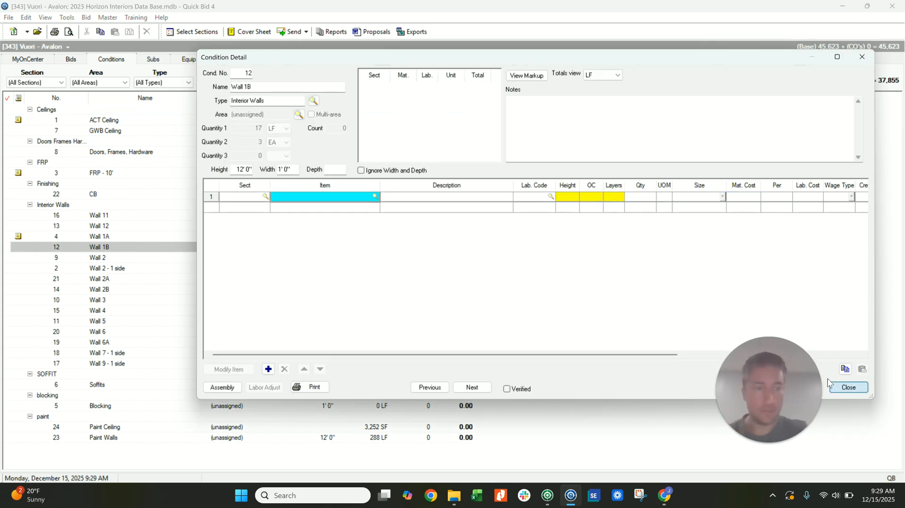
pyautogui.click(849, 387)
pyautogui.click(106, 237)
pyautogui.doubleClick(107, 237)
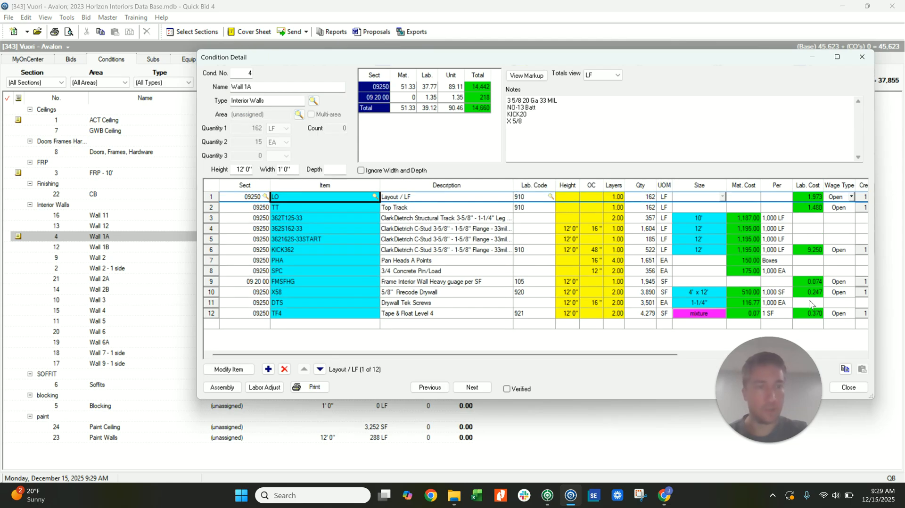
pyautogui.click(849, 387)
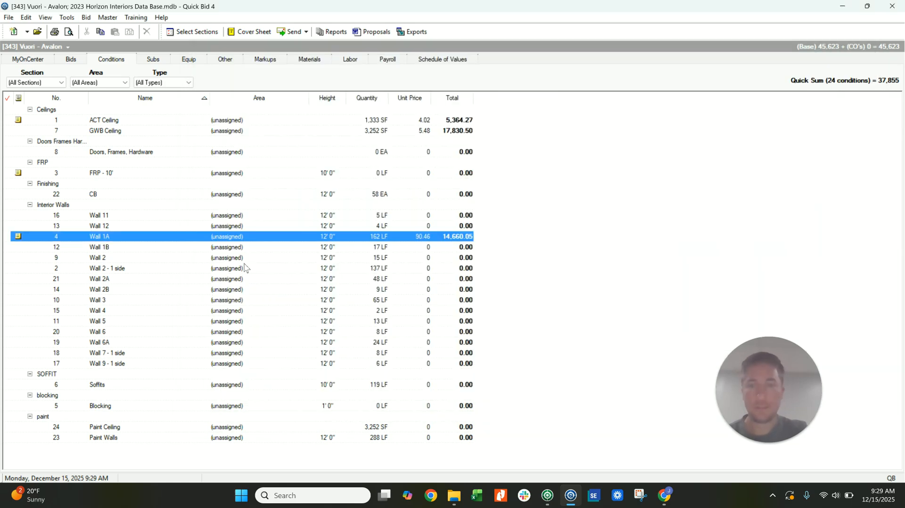
# Step: Review the bid's marked-up section totals and return to the conditions list
pyautogui.click(265, 60)
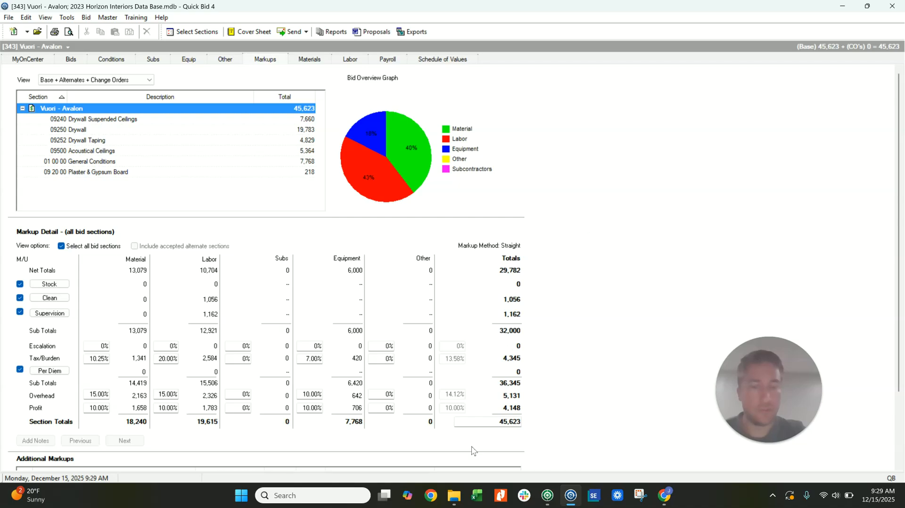
pyautogui.click(488, 421)
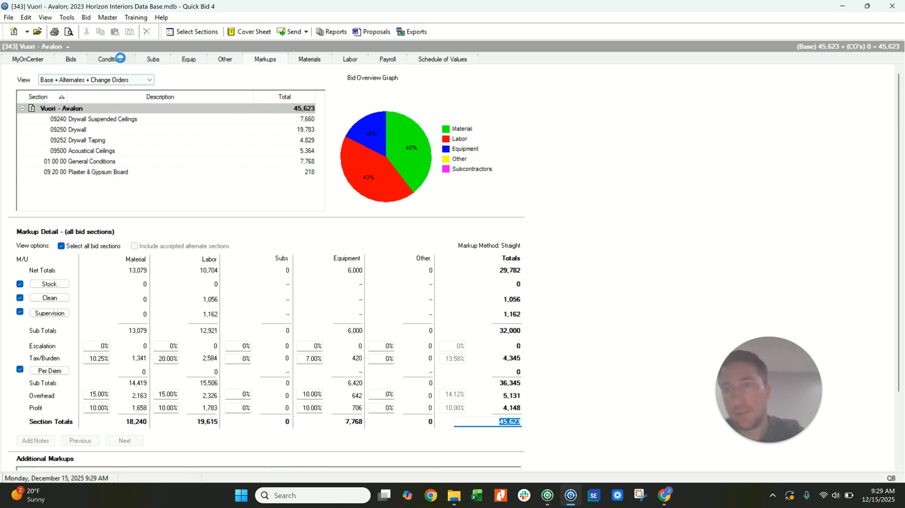
pyautogui.click(112, 59)
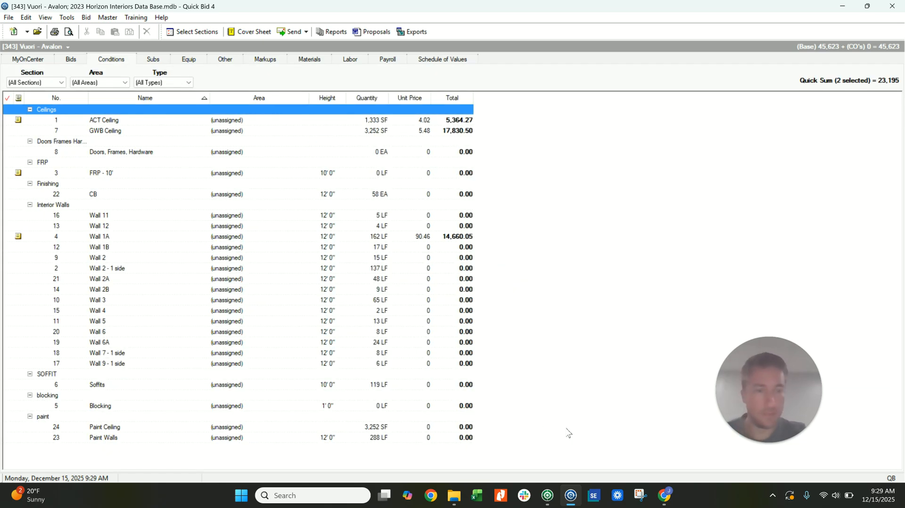
pyautogui.click(757, 389)
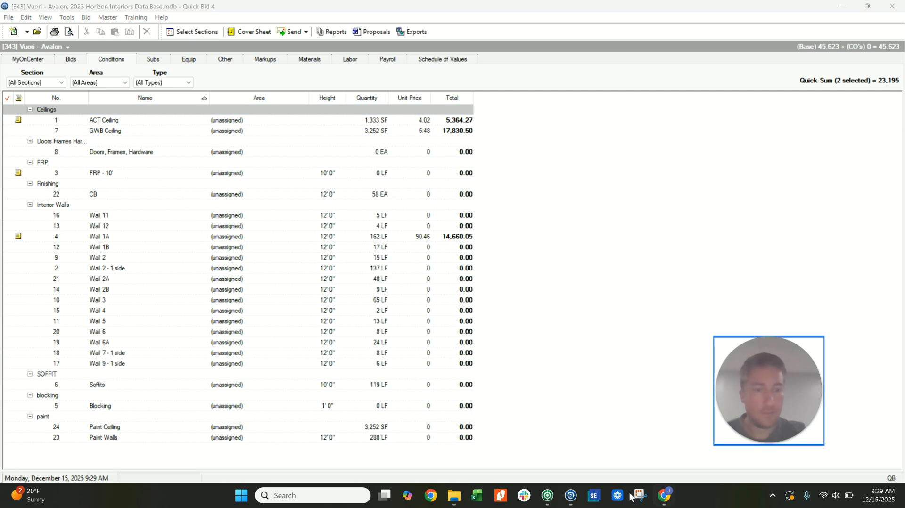
pyautogui.moveTo(783, 401)
pyautogui.moveTo(782, 401); pyautogui.dragTo(80, 423)
# Step: Switch to On-Screen Takeoff Pro to view the partition details on the Wall Types page
pyautogui.click(548, 495)
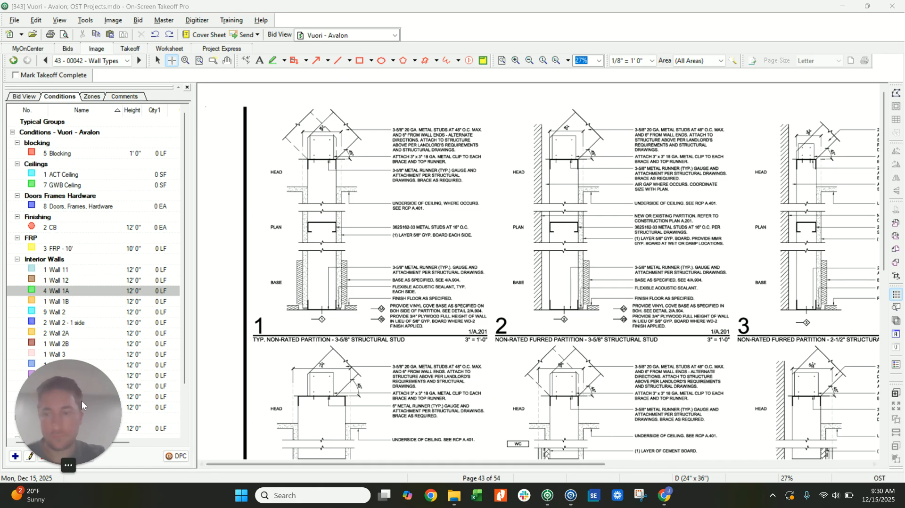
pyautogui.click(69, 466)
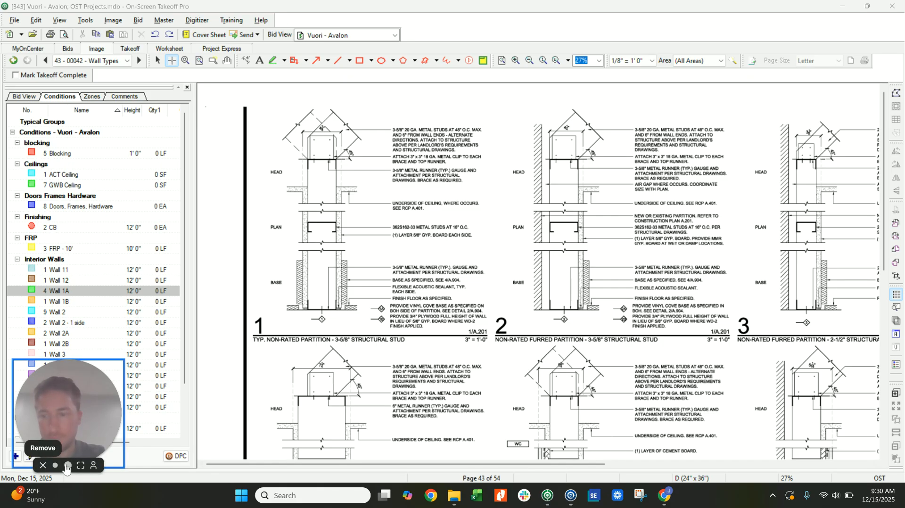